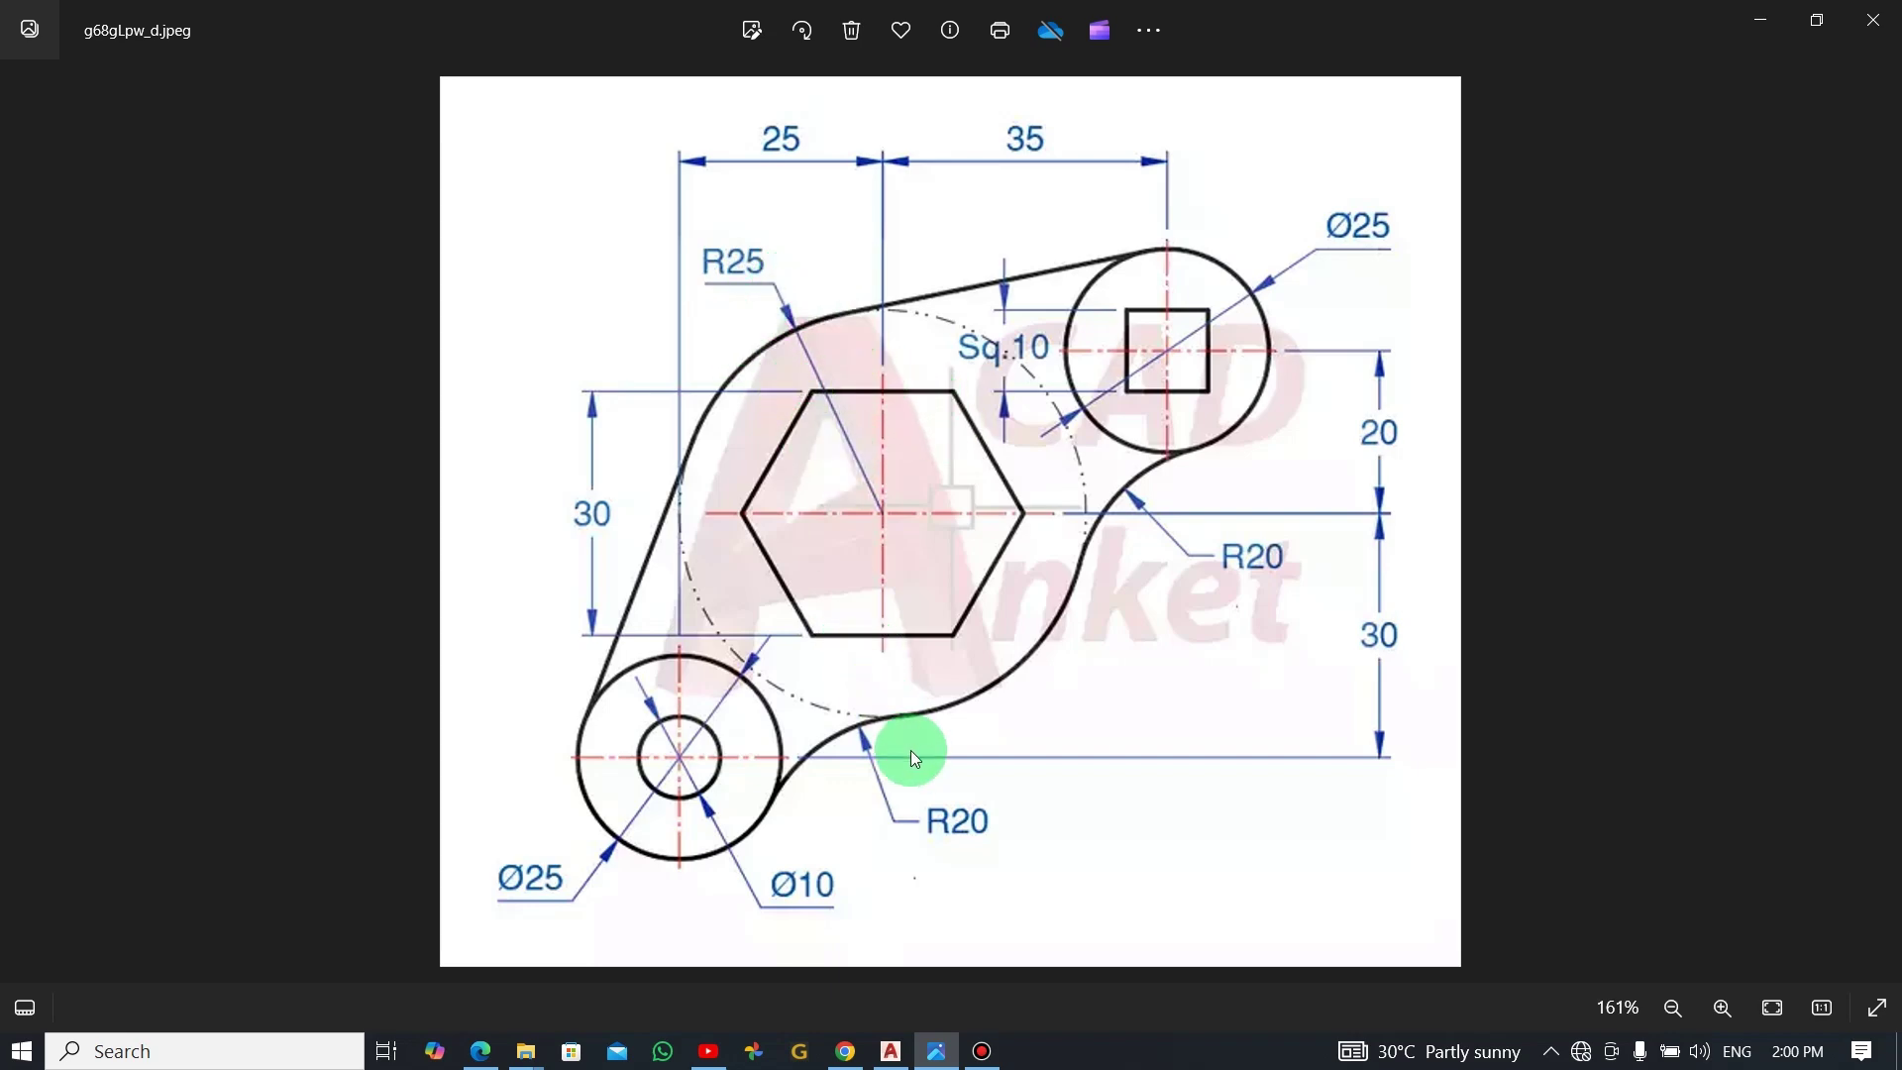
# - Leave the Photos reference and bring the blank AutoCAD Drawing2 to the front
pyautogui.click(890, 1047)
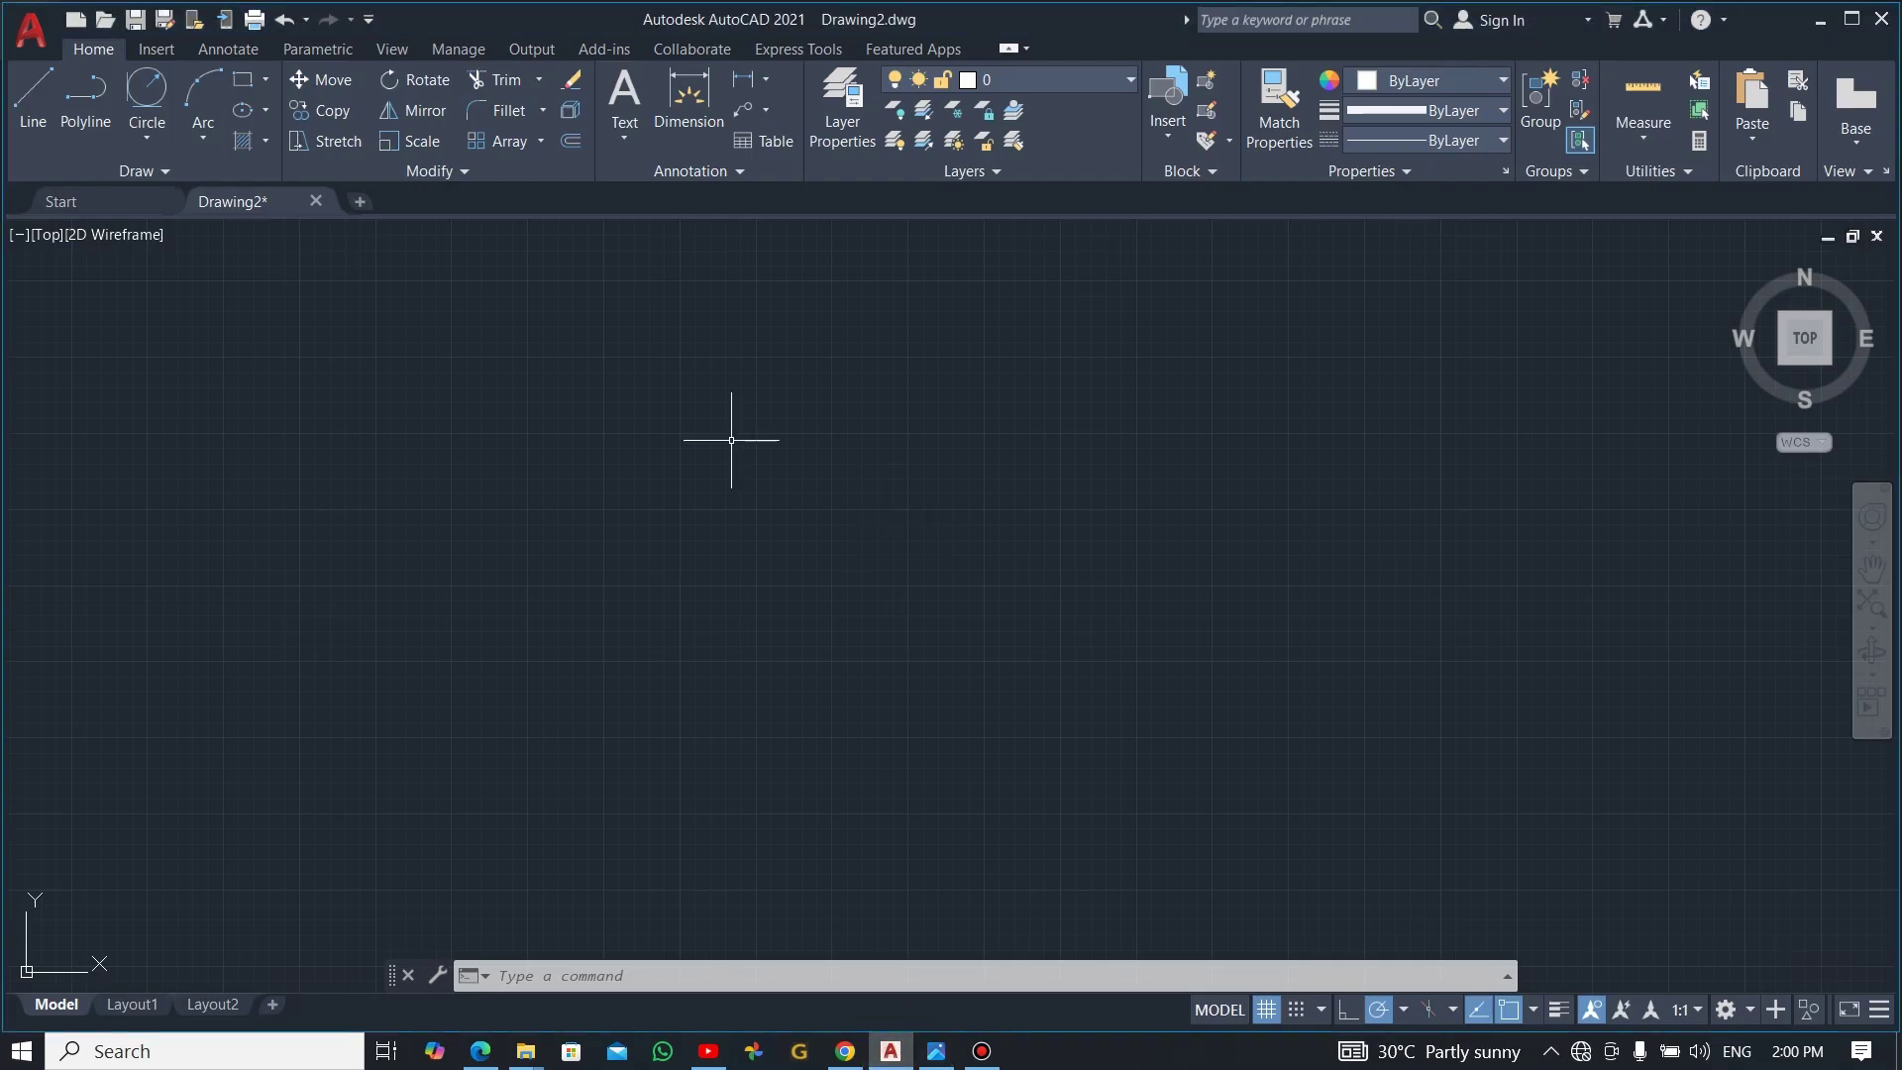
# - Draw a centre-radius circle with radius 25
pyautogui.click(145, 139)
pyautogui.click(144, 140)
pyautogui.click(144, 136)
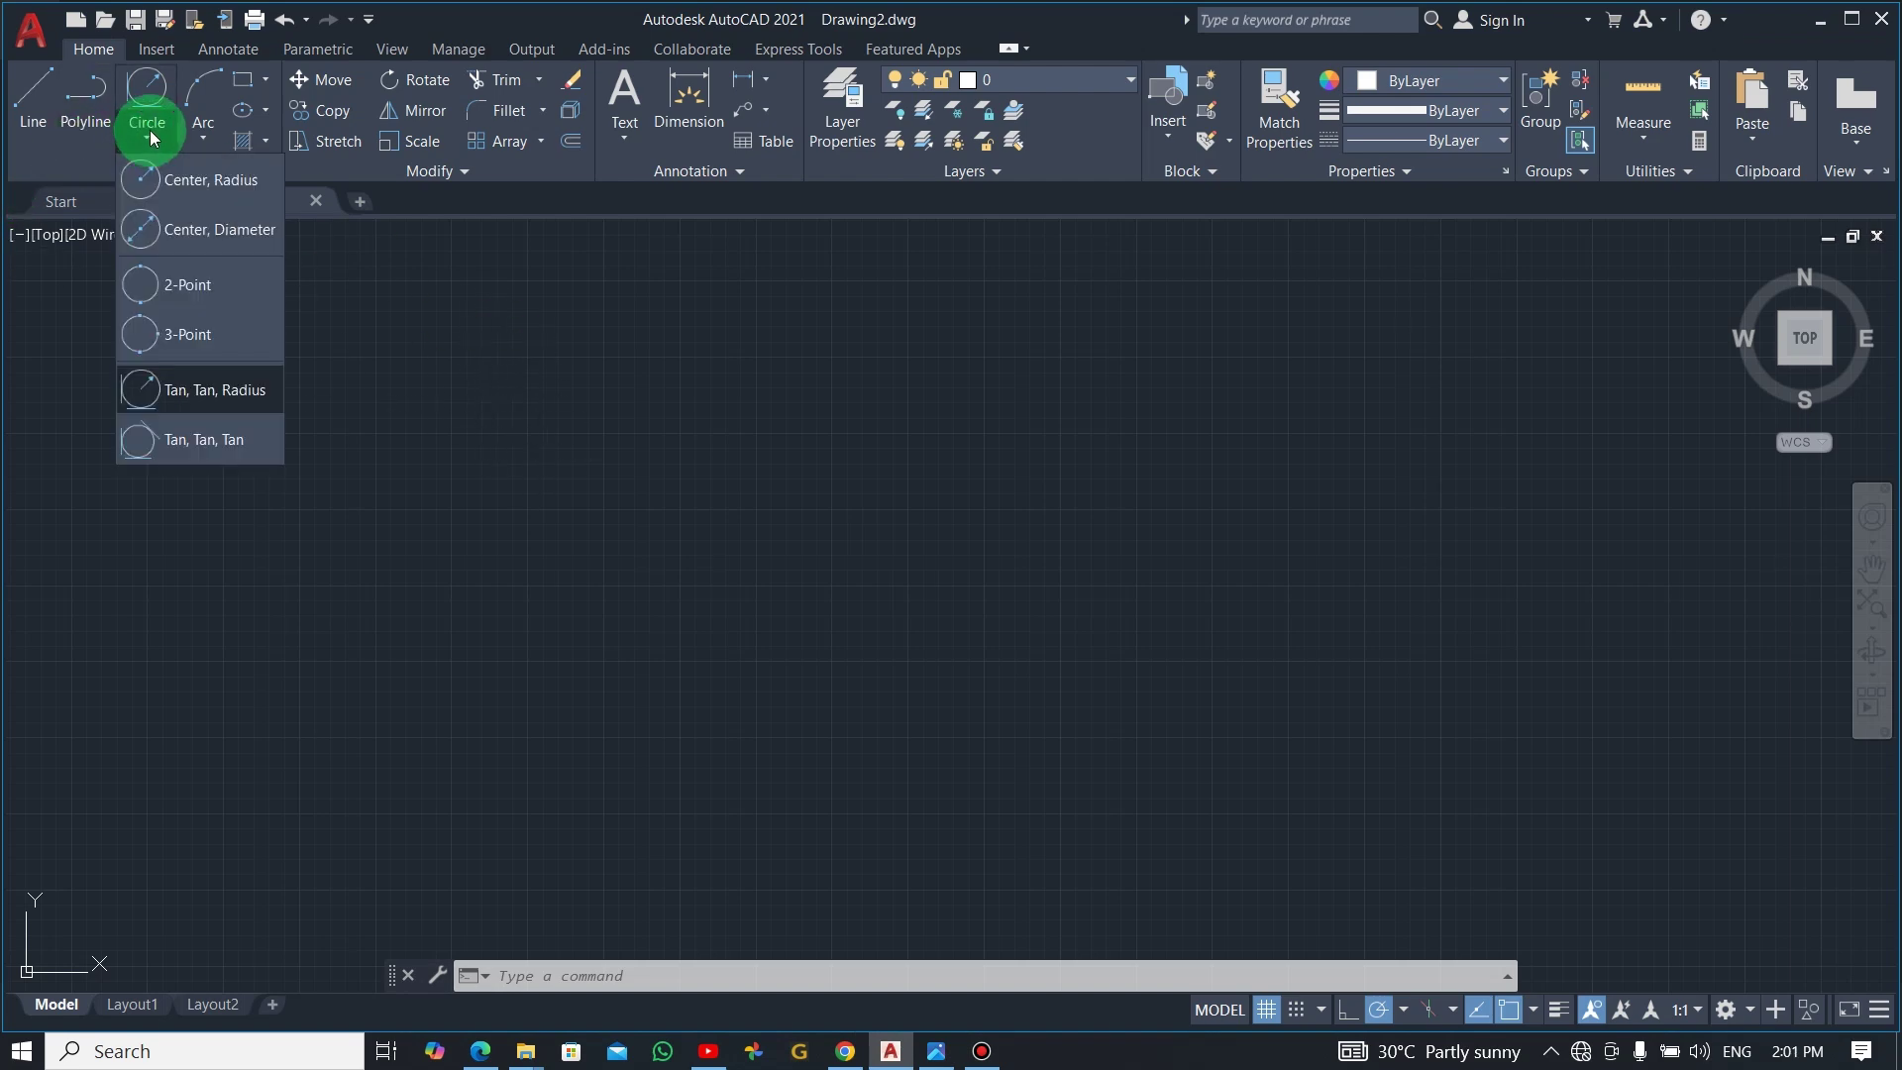
pyautogui.click(212, 186)
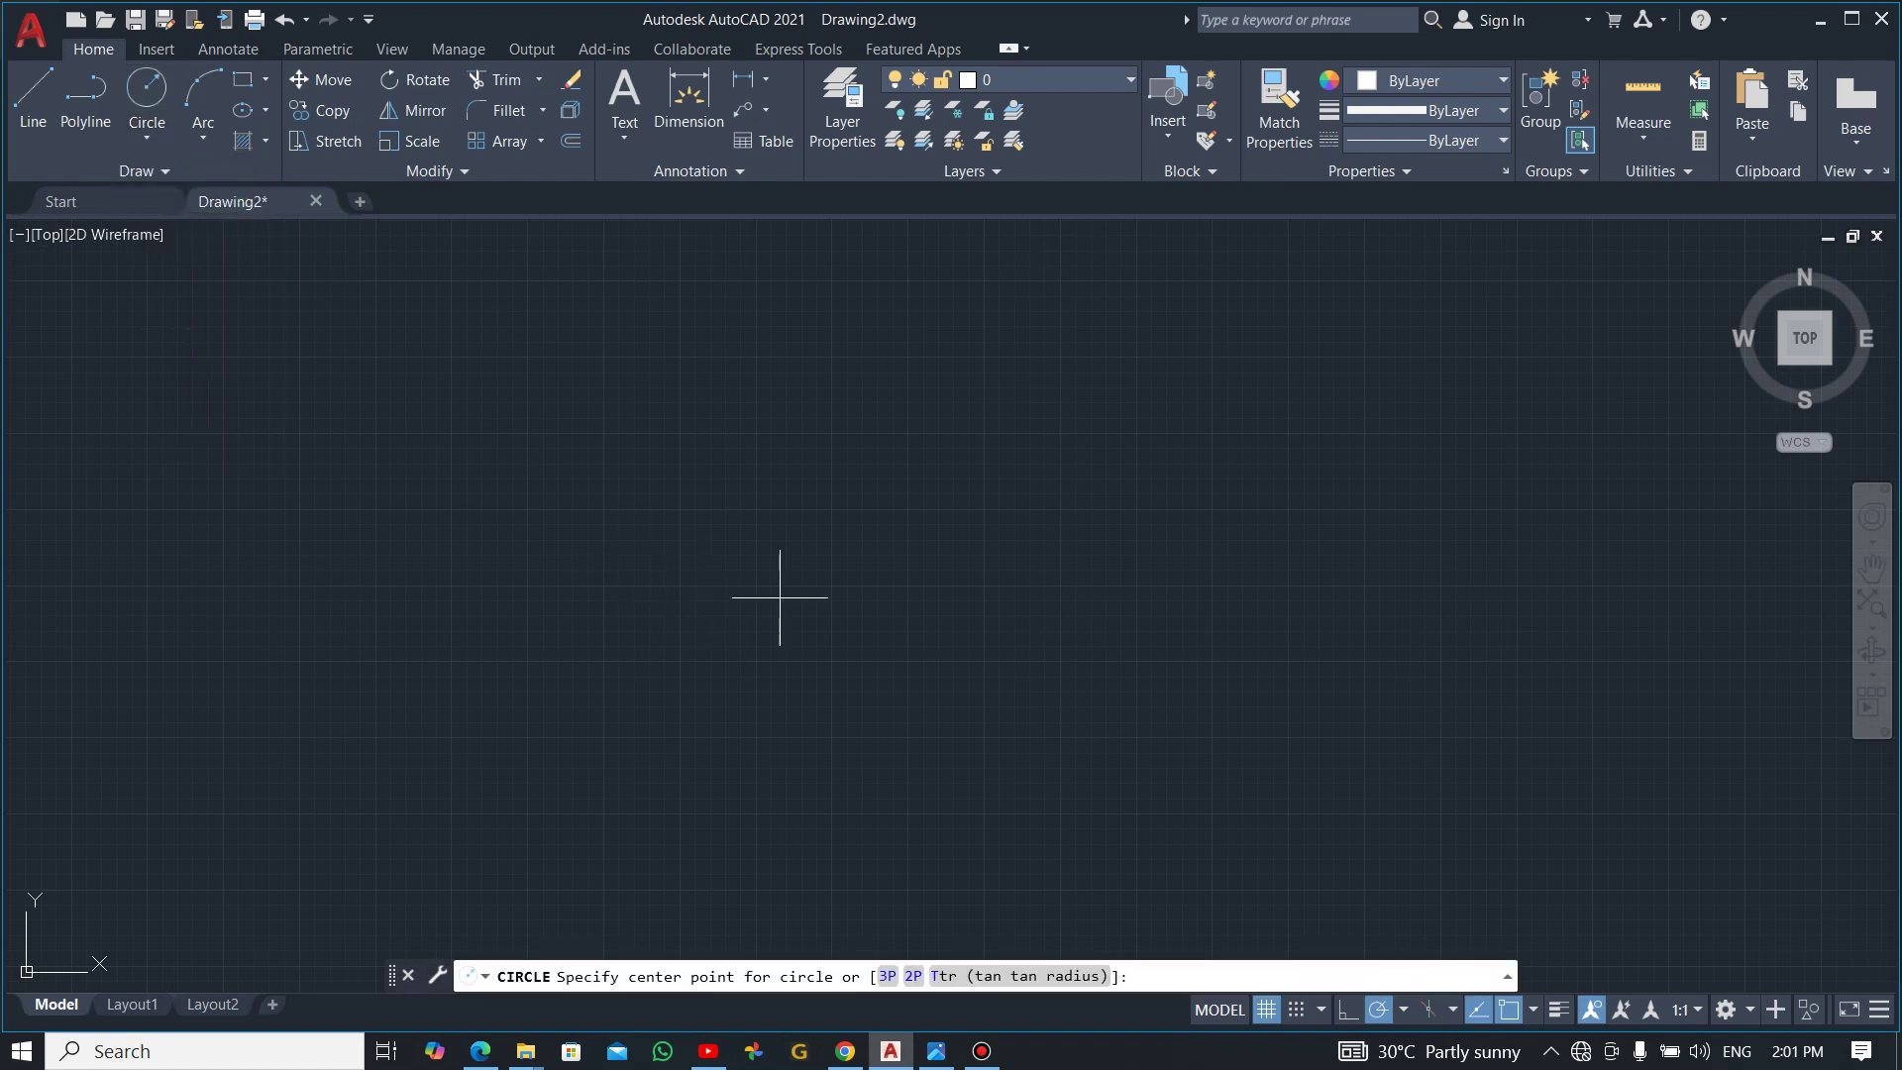
pyautogui.click(935, 554)
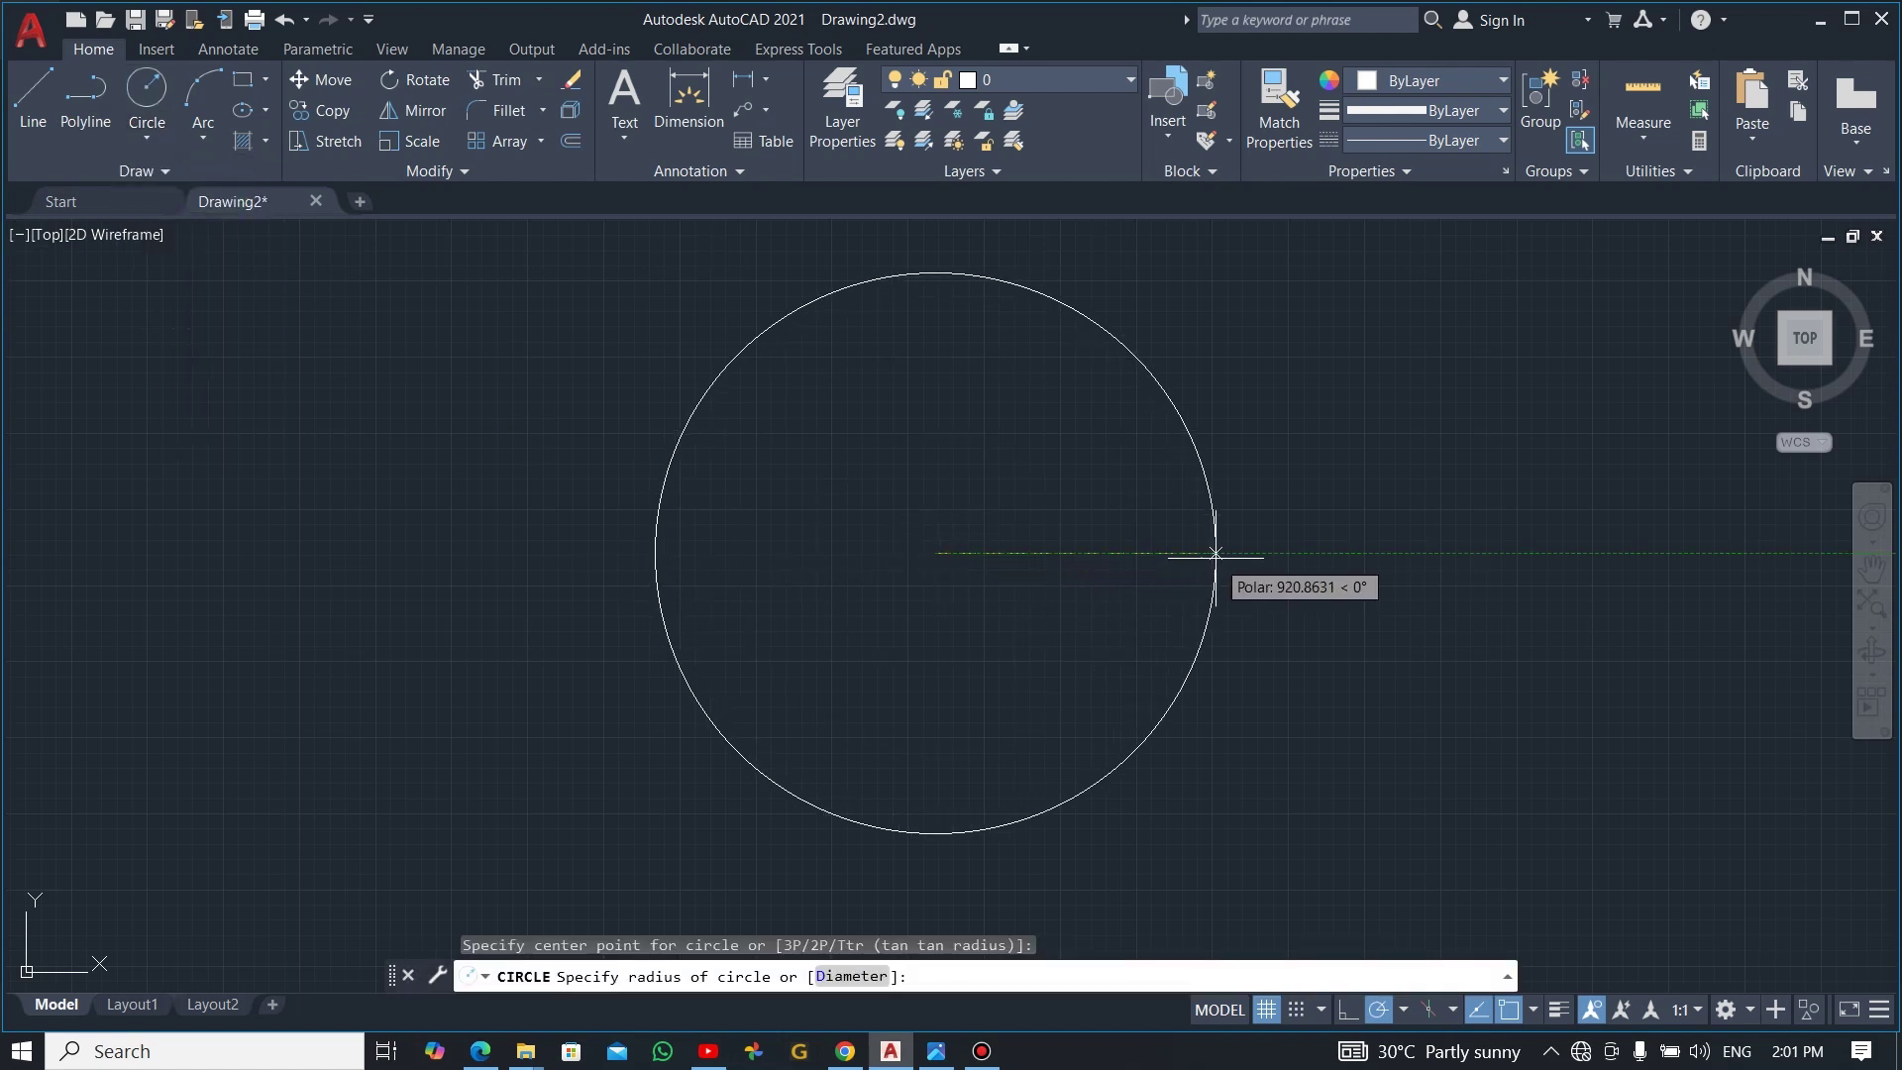
pyautogui.write('25')
pyautogui.press('Return')
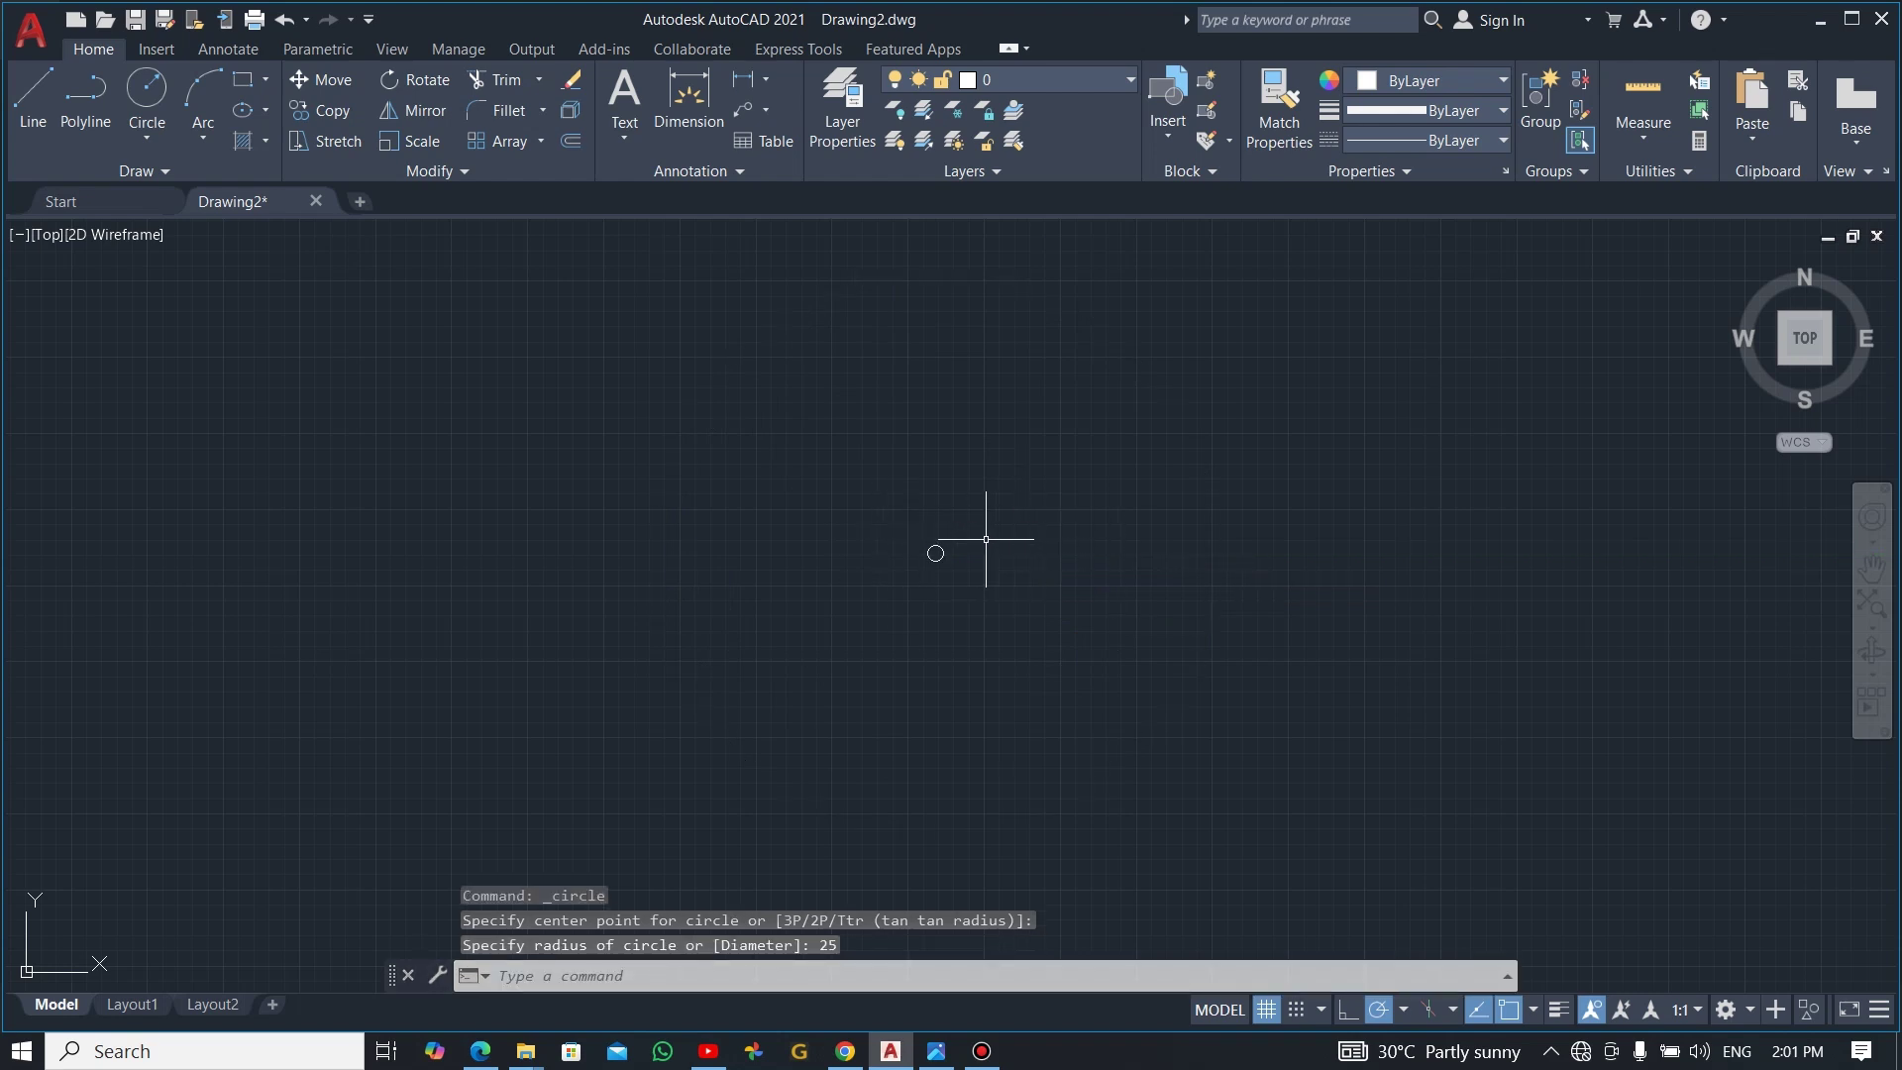
# - Zoom to extents and recentre the circle, then return to the reference drawing
pyautogui.click(669, 959)
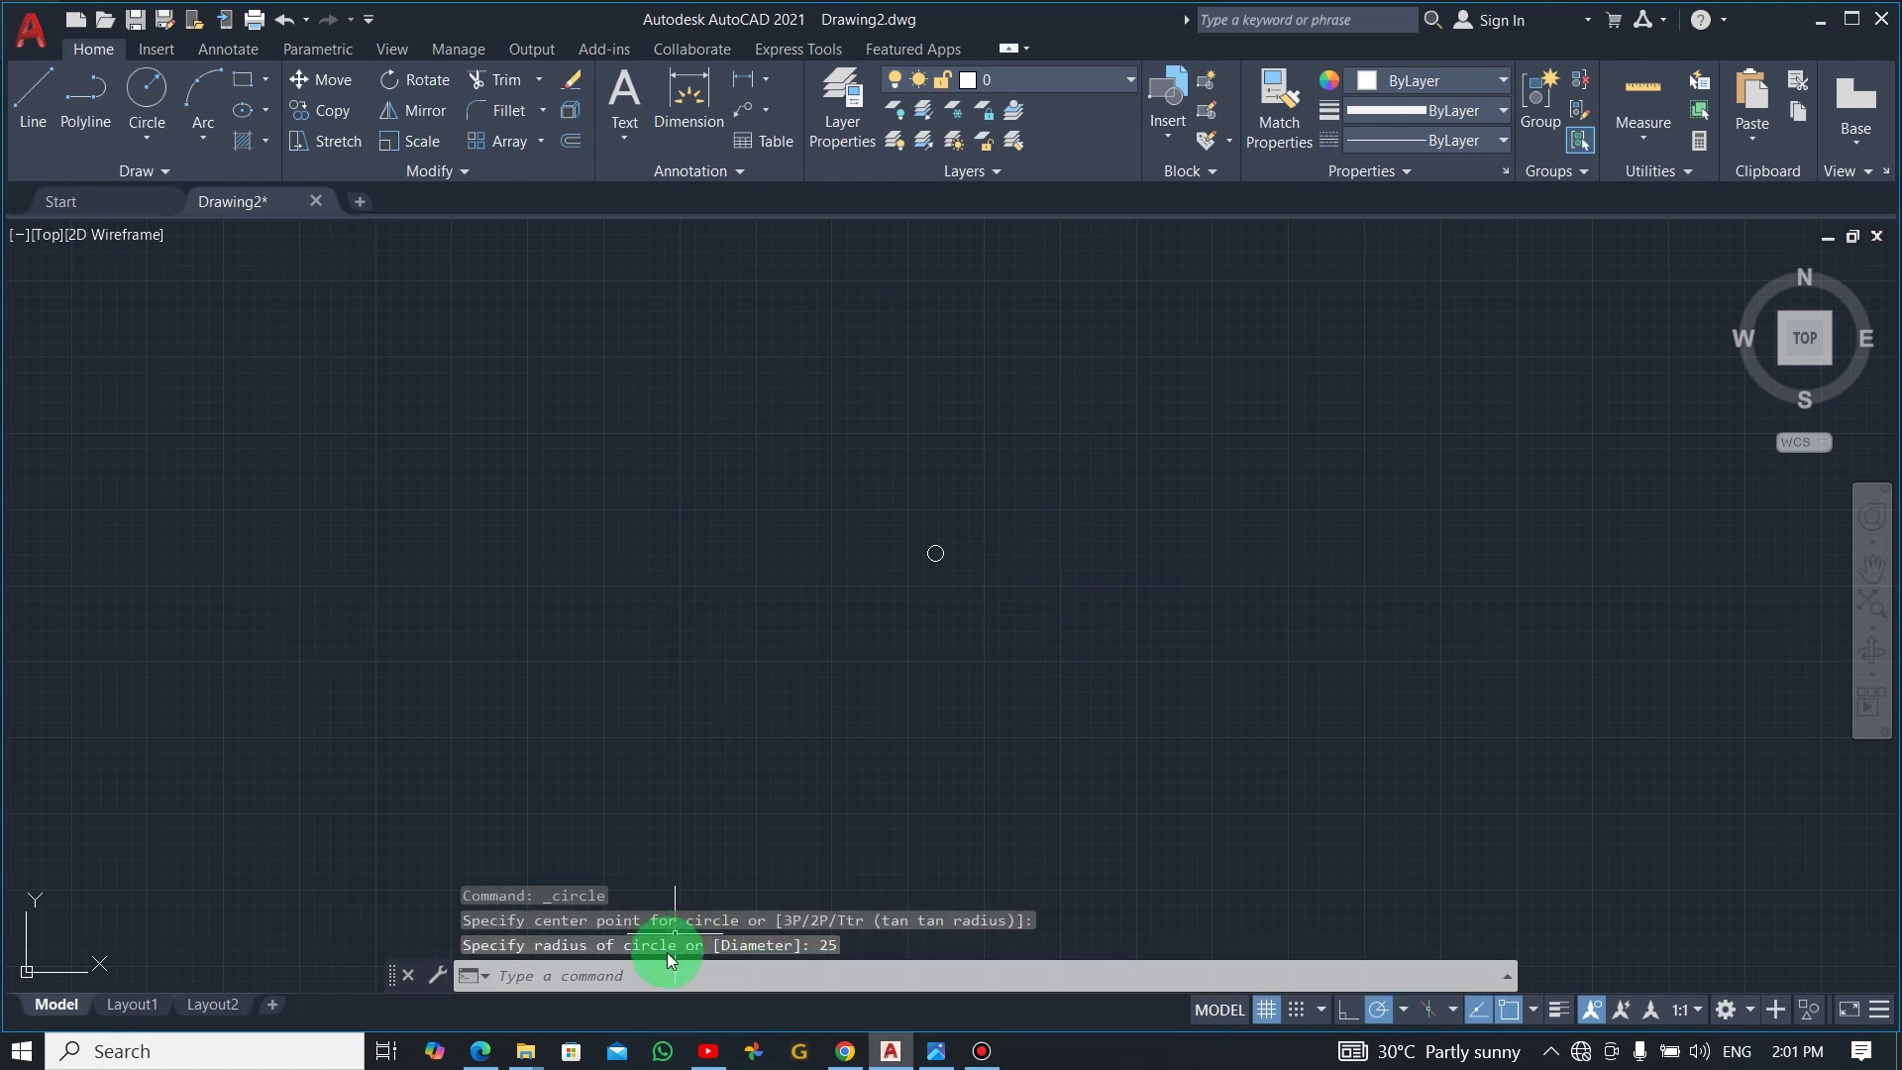
pyautogui.write('Z')
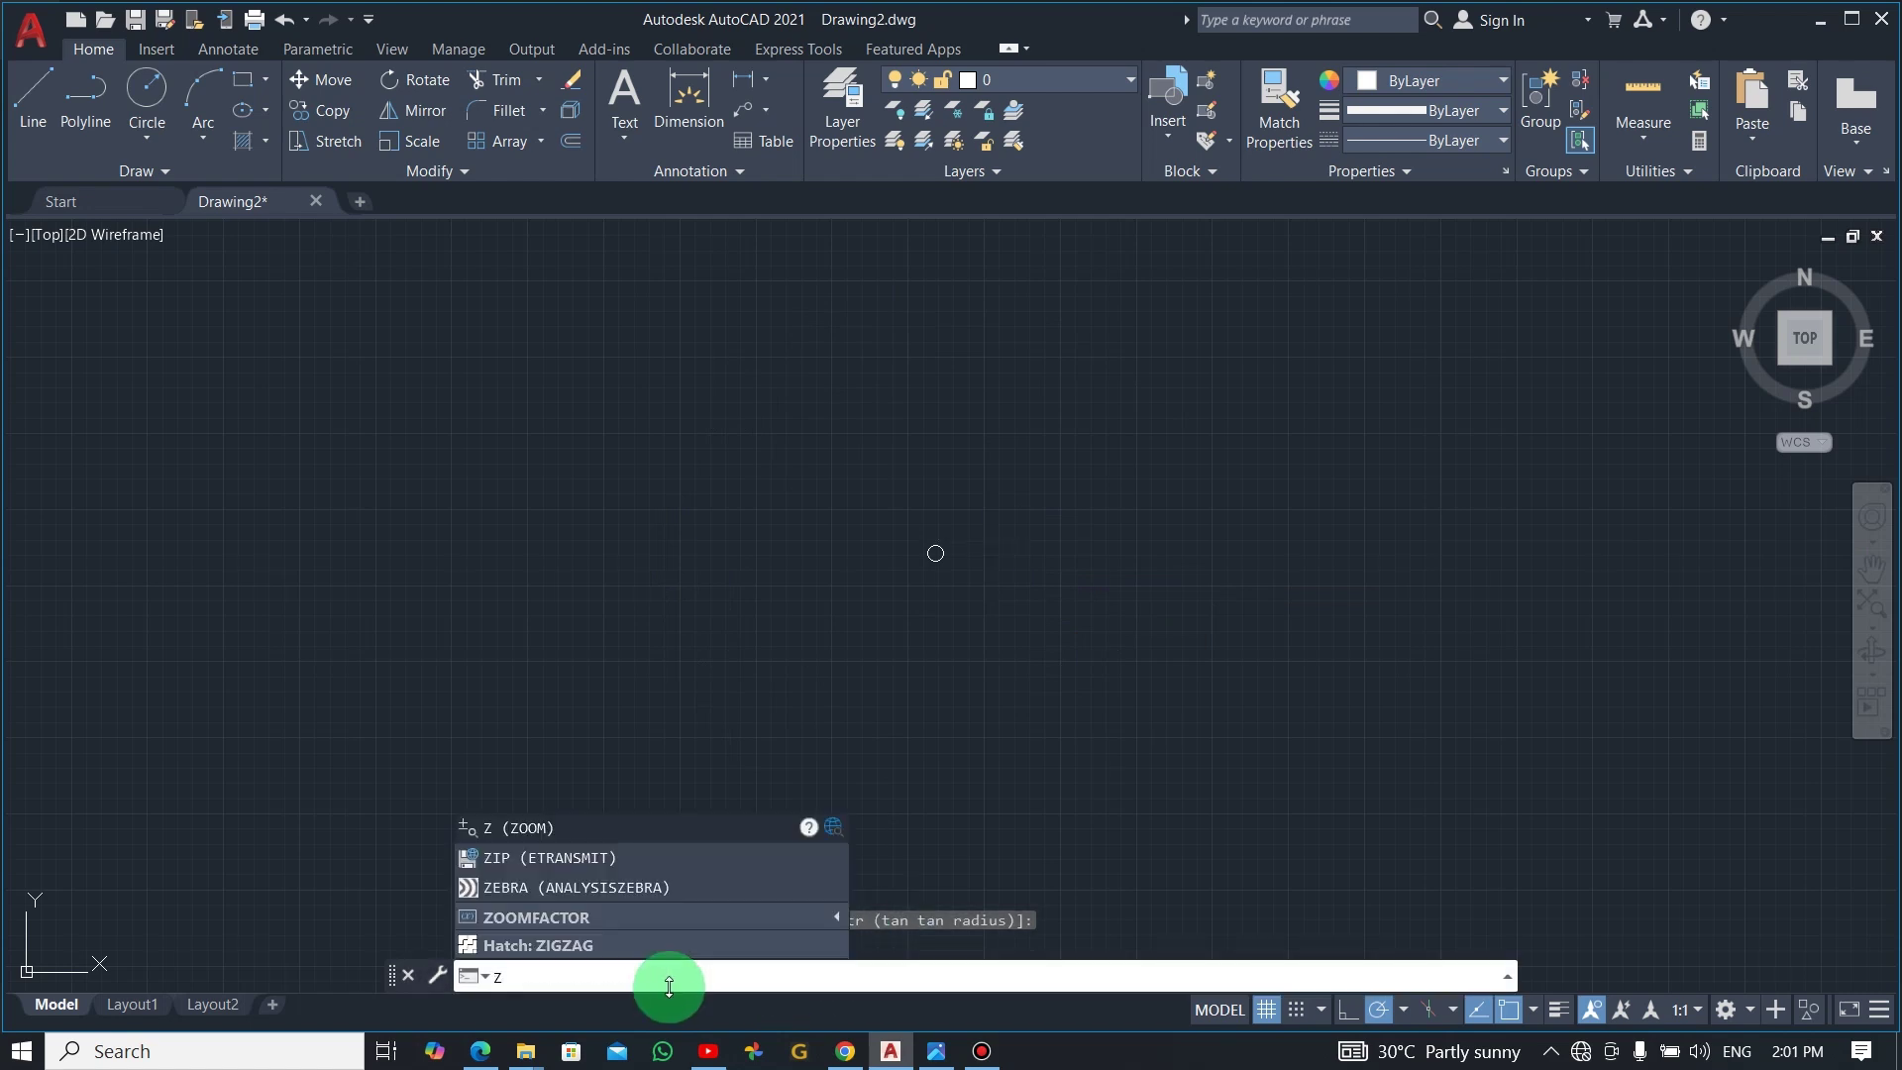
pyautogui.press('Return')
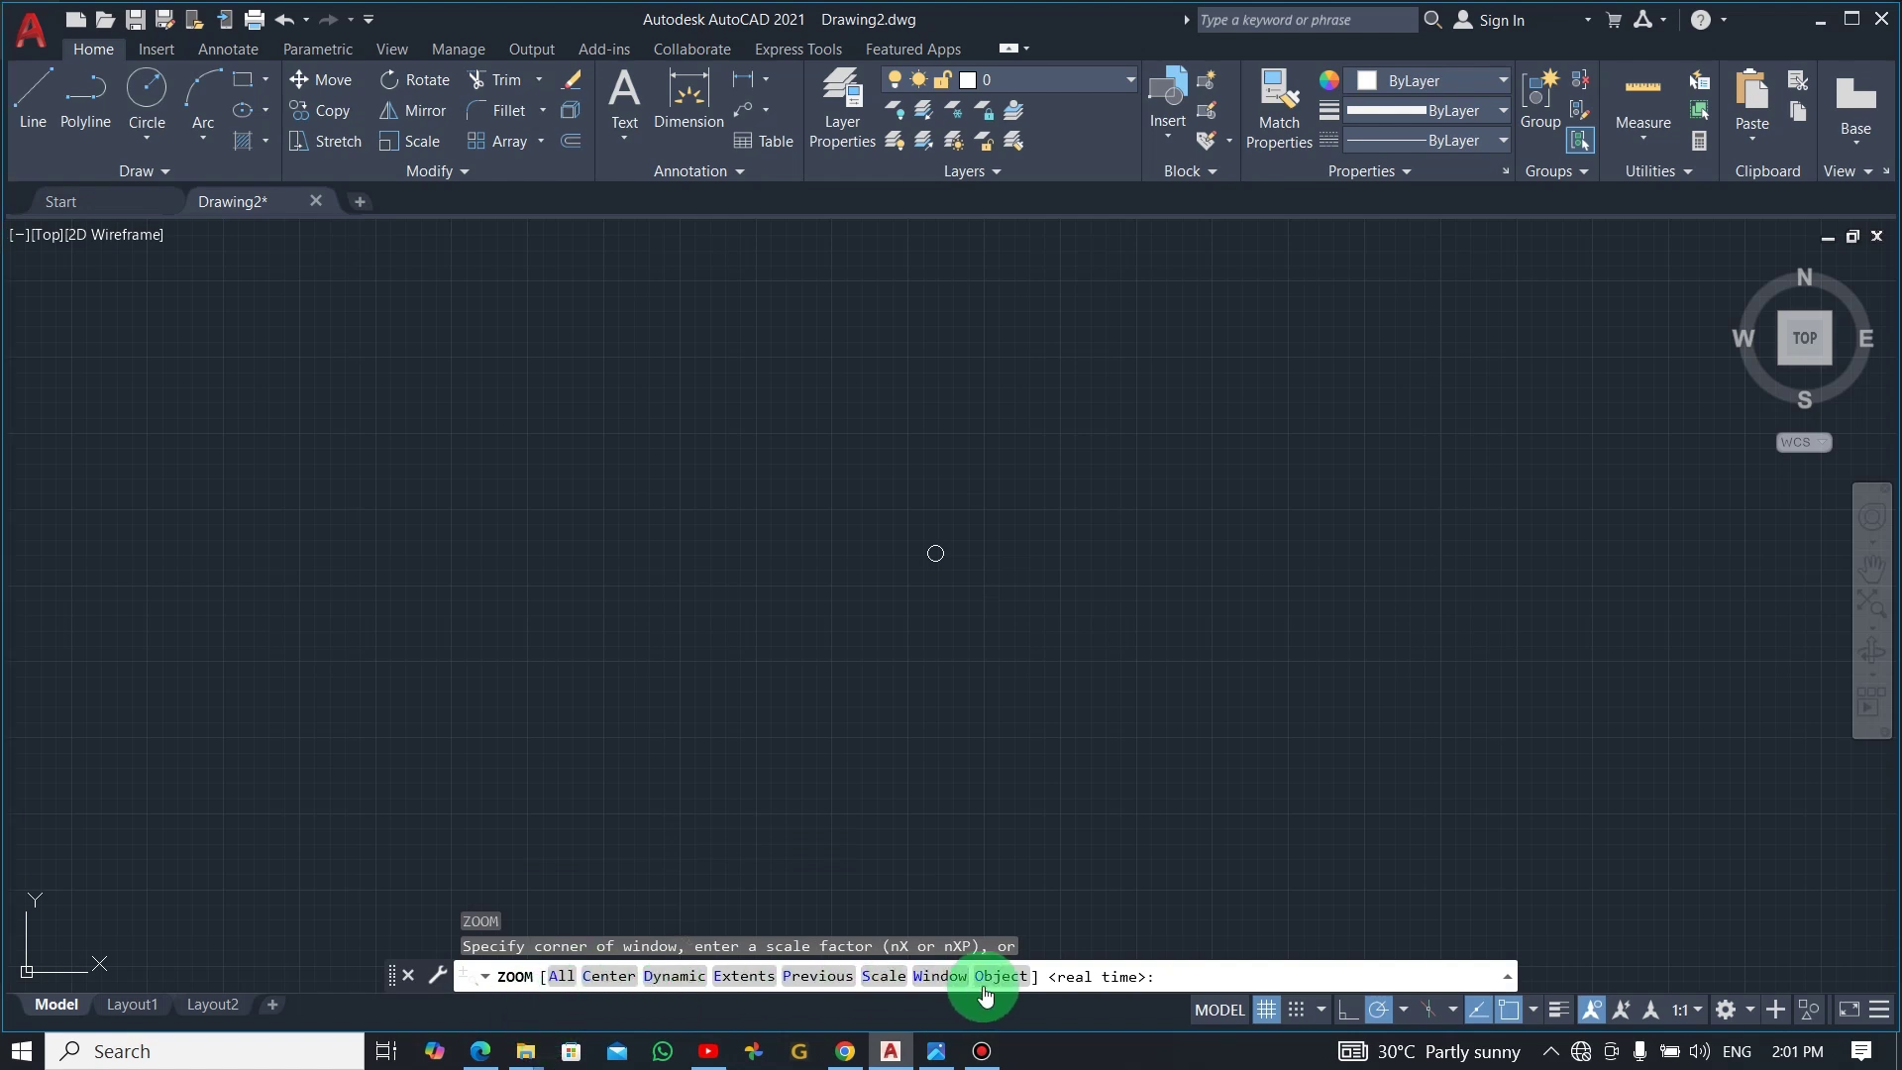
pyautogui.click(744, 978)
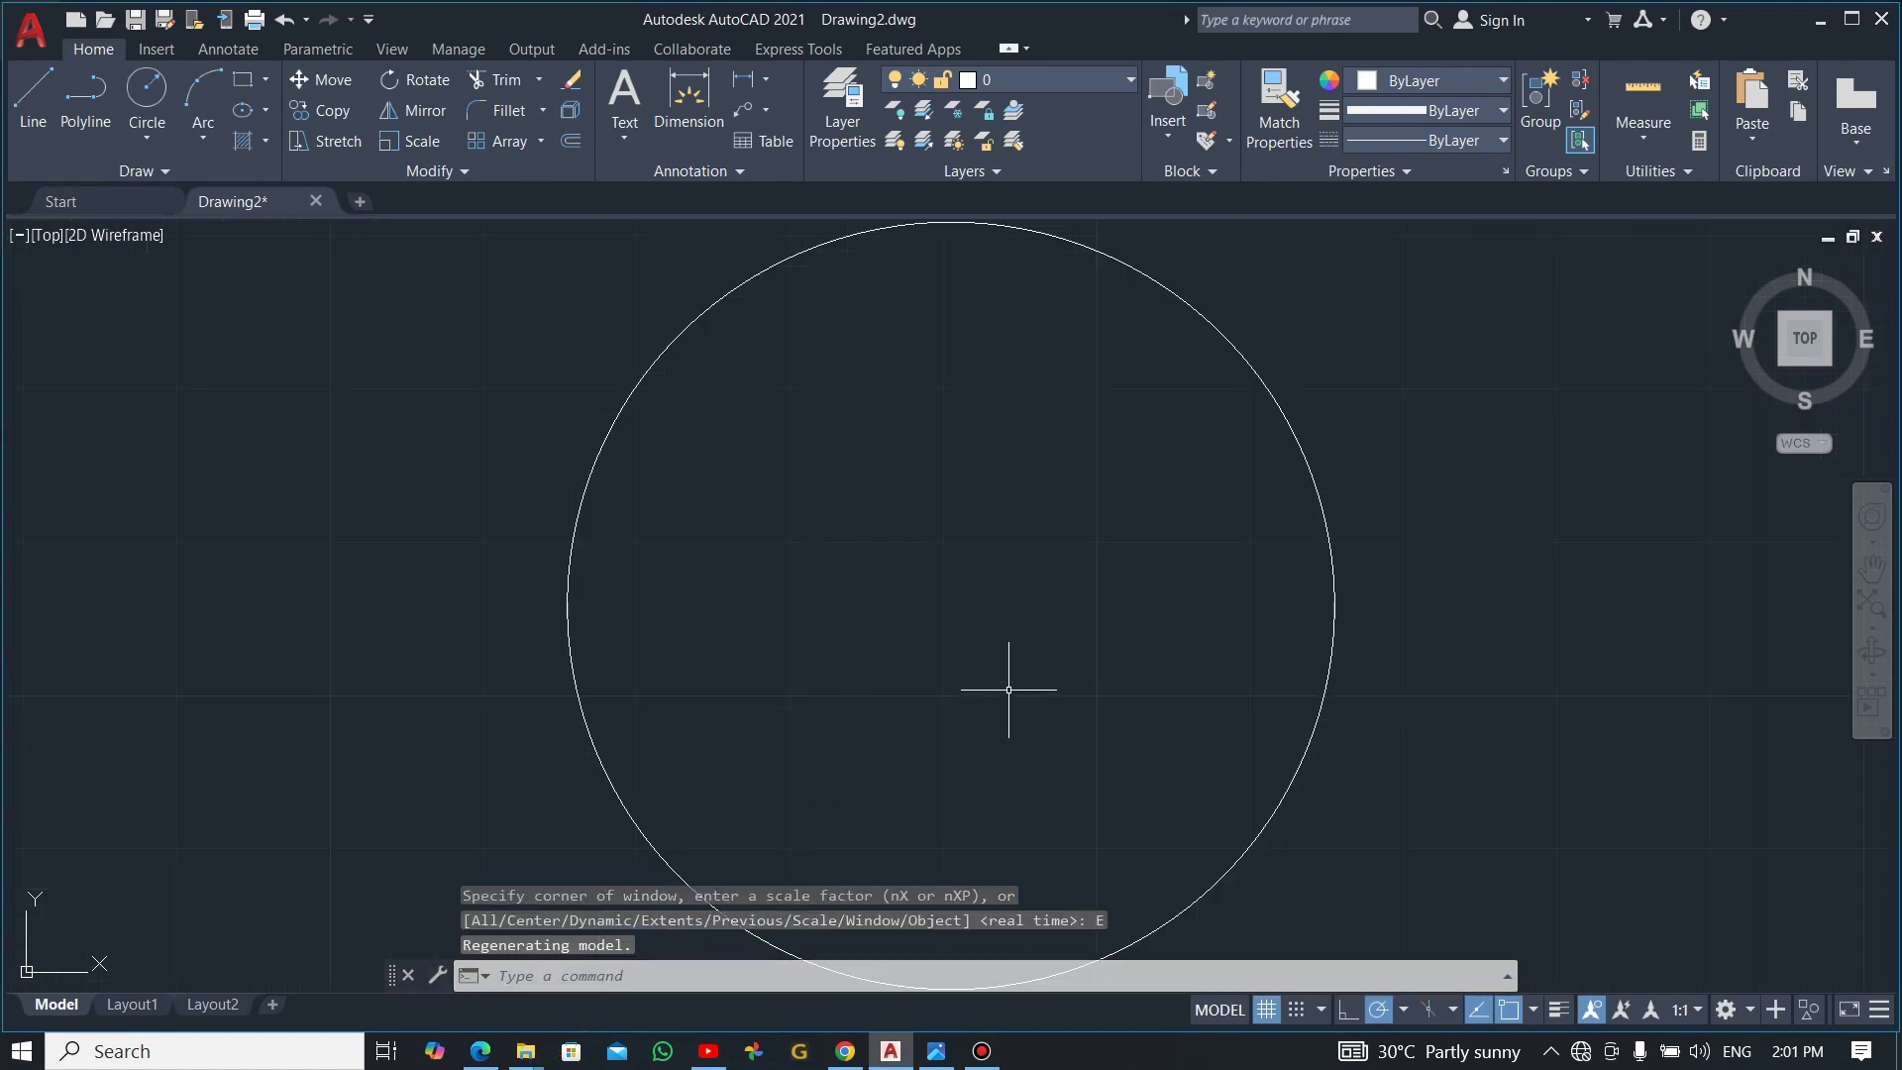
pyautogui.scroll(-4, 1011, 687)
pyautogui.scroll(2, 1000, 674)
pyautogui.moveTo(988, 667); pyautogui.dragTo(1005, 567, button='middle')
pyautogui.scroll(2, 1044, 531)
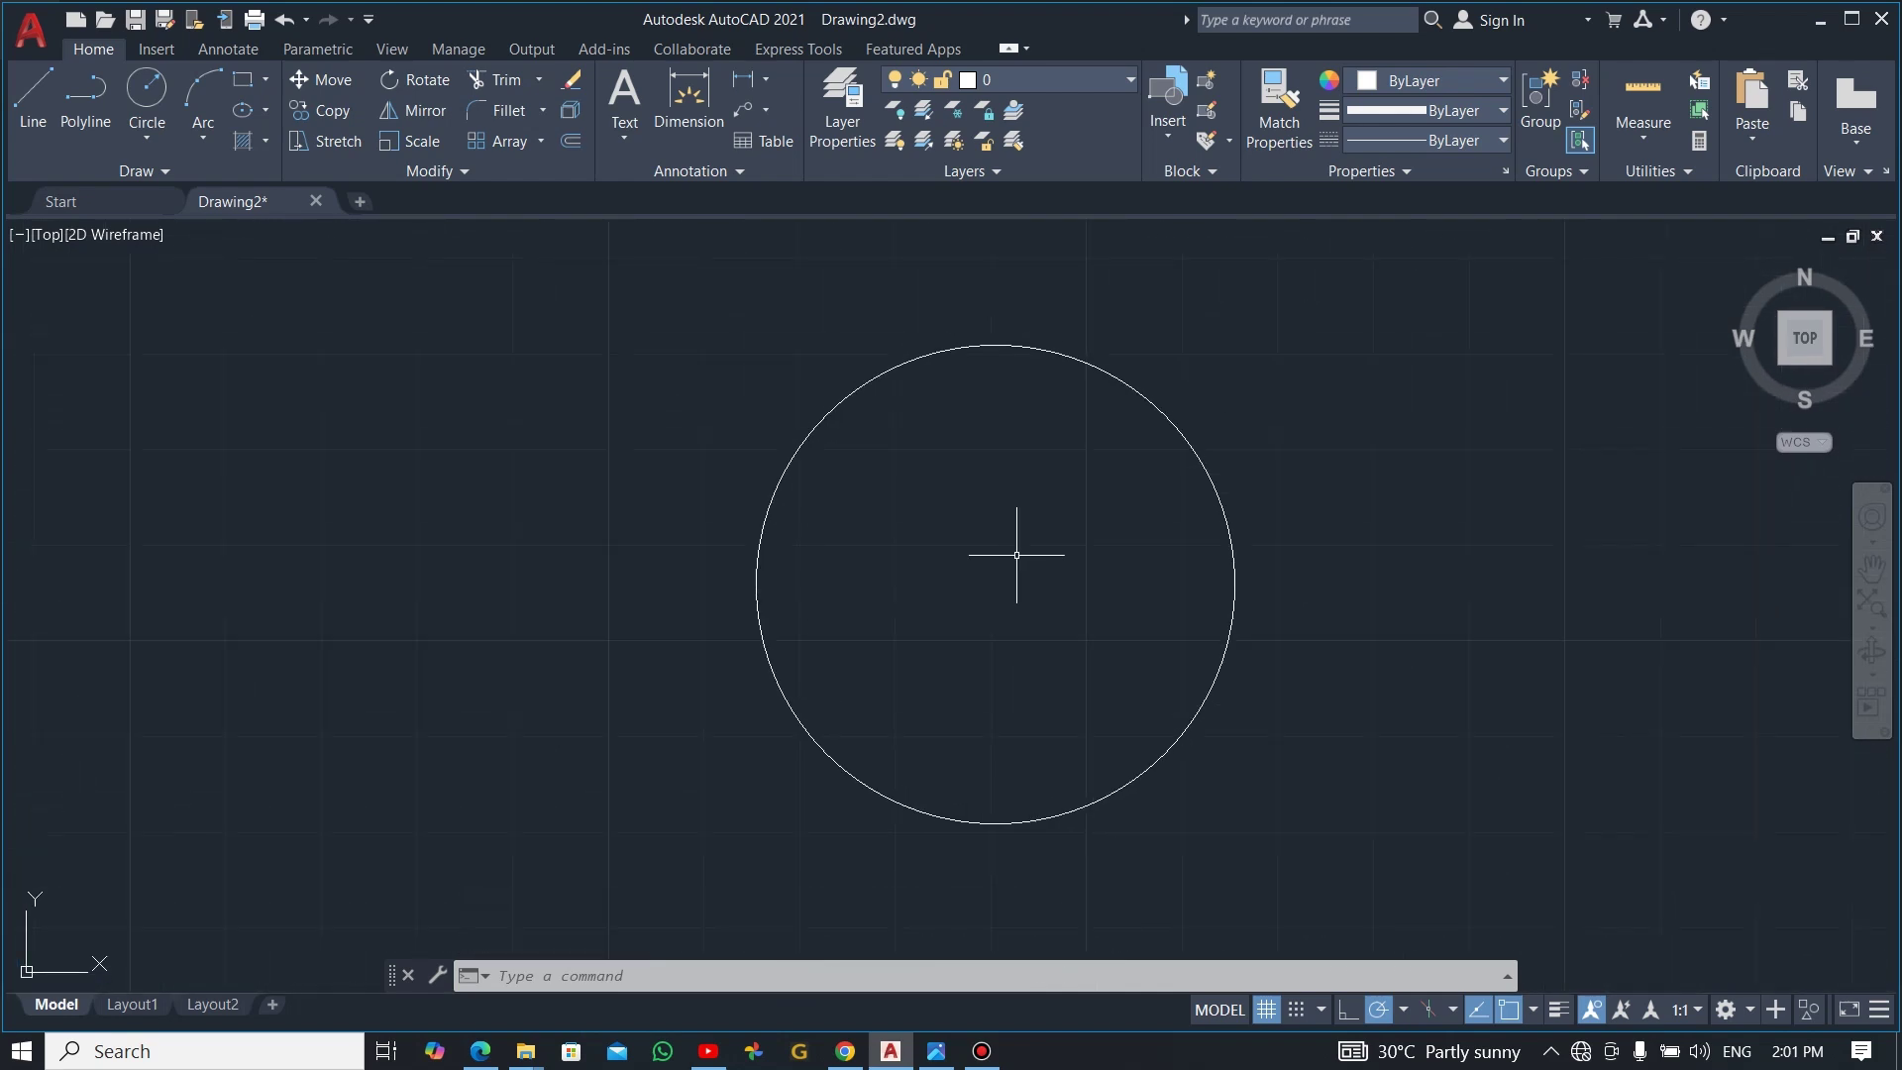
pyautogui.rightClick(985, 508)
pyautogui.hotkey('alt', 'Tab')
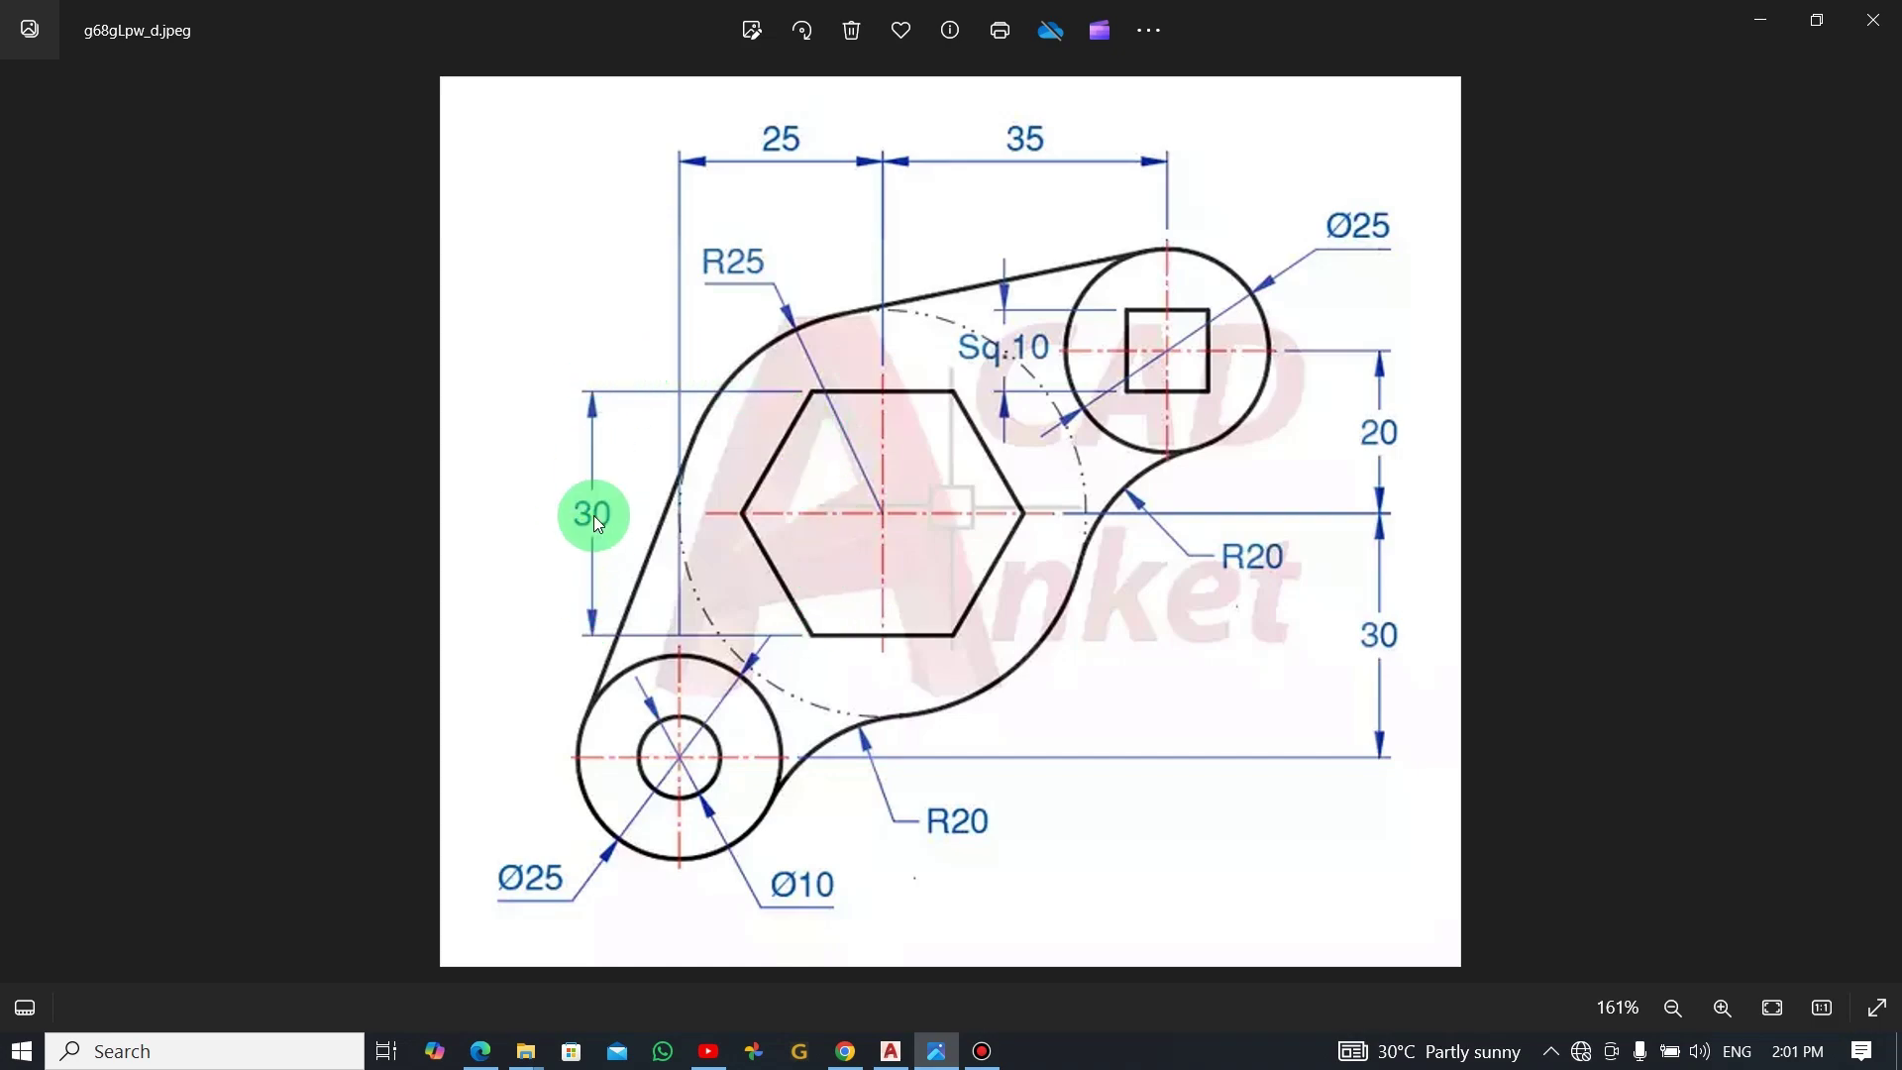
# - Draw a six-sided polygon on the circle's centre, circumscribed at radius 15
pyautogui.hotkey('alt', 'Tab')
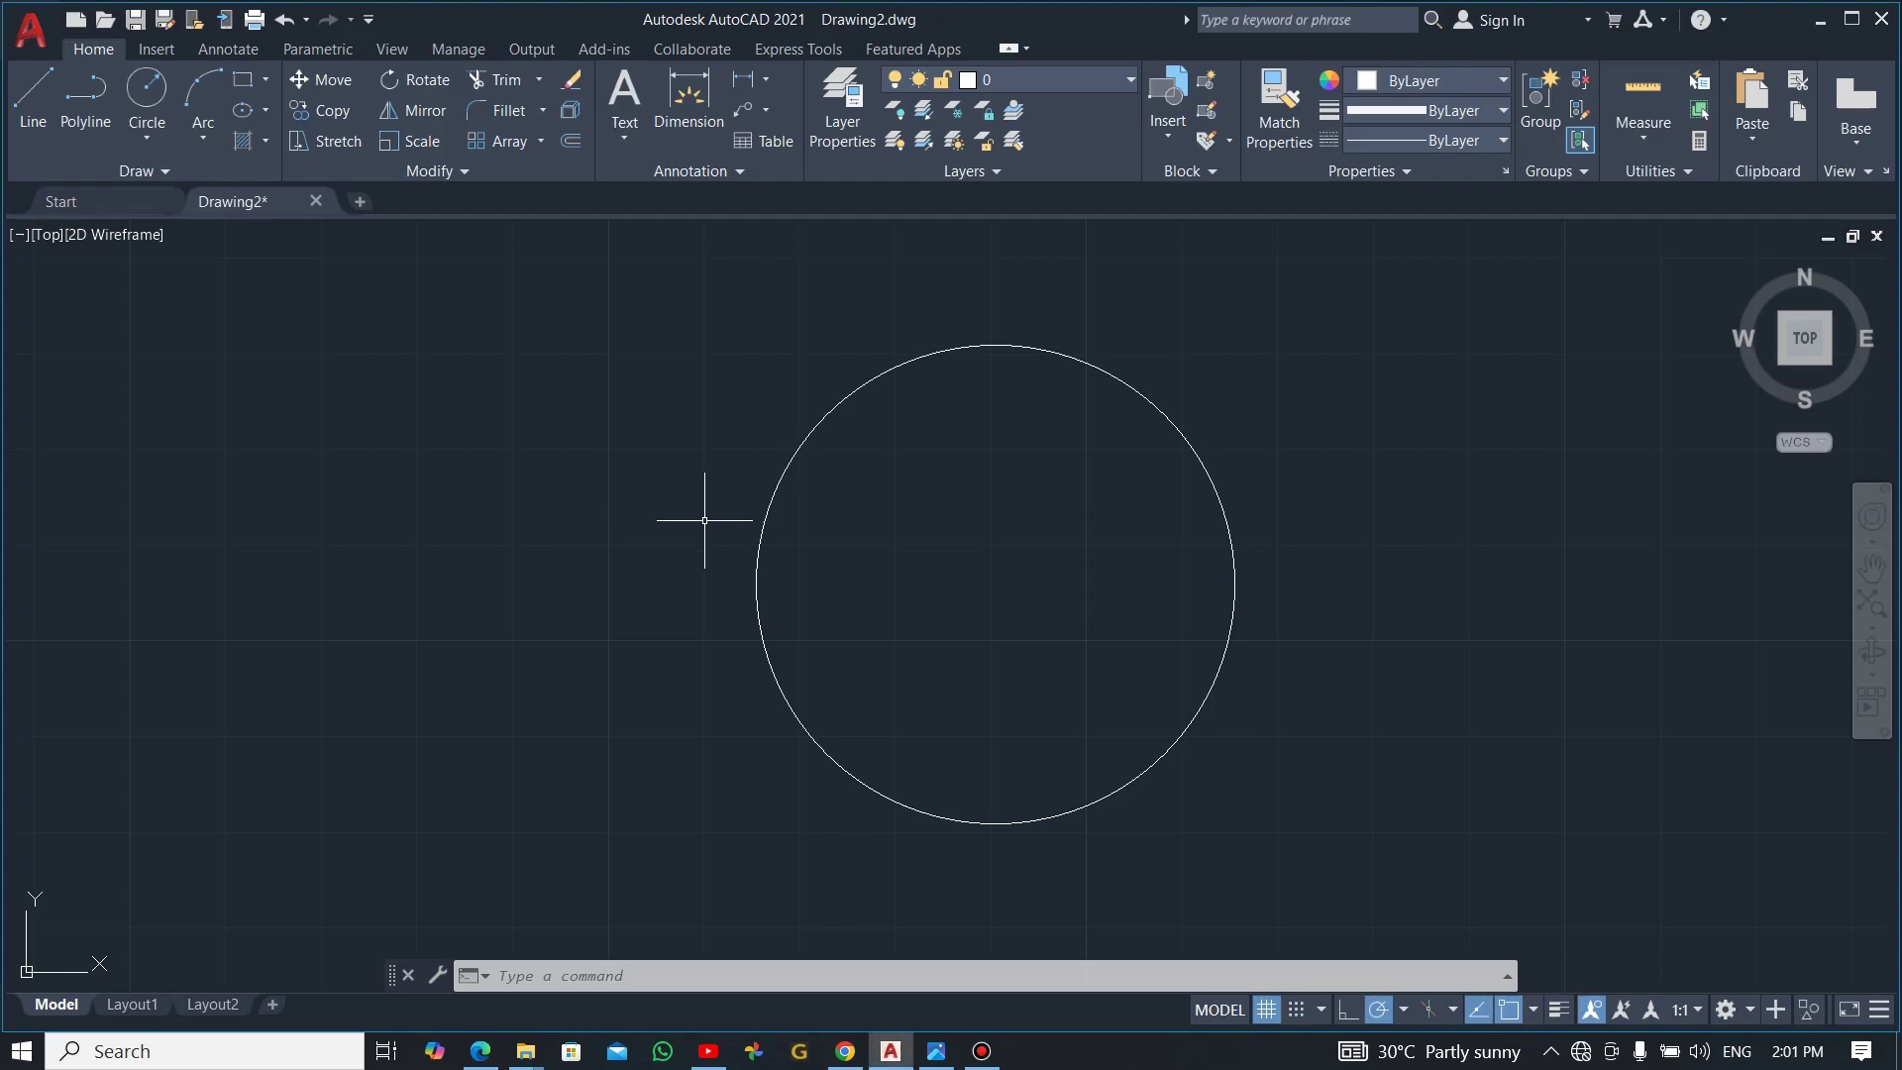
pyautogui.click(263, 80)
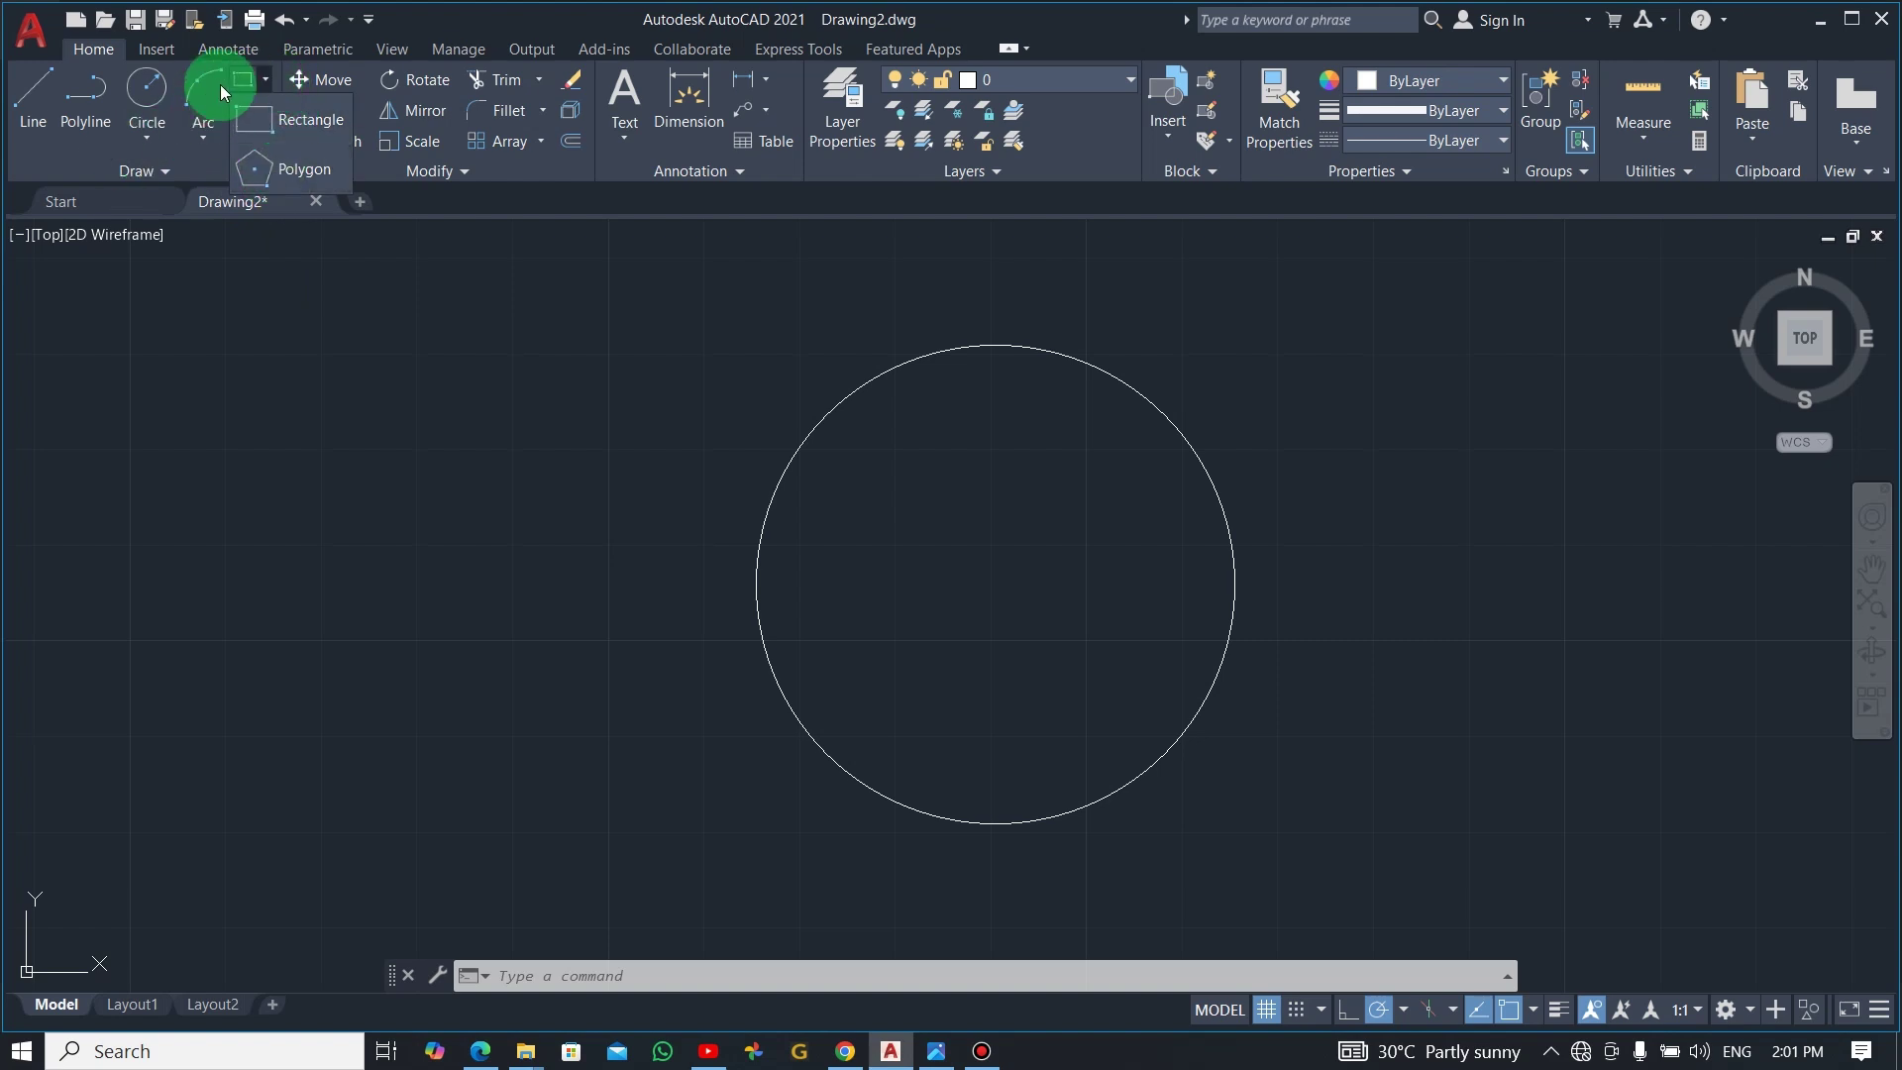
pyautogui.click(272, 173)
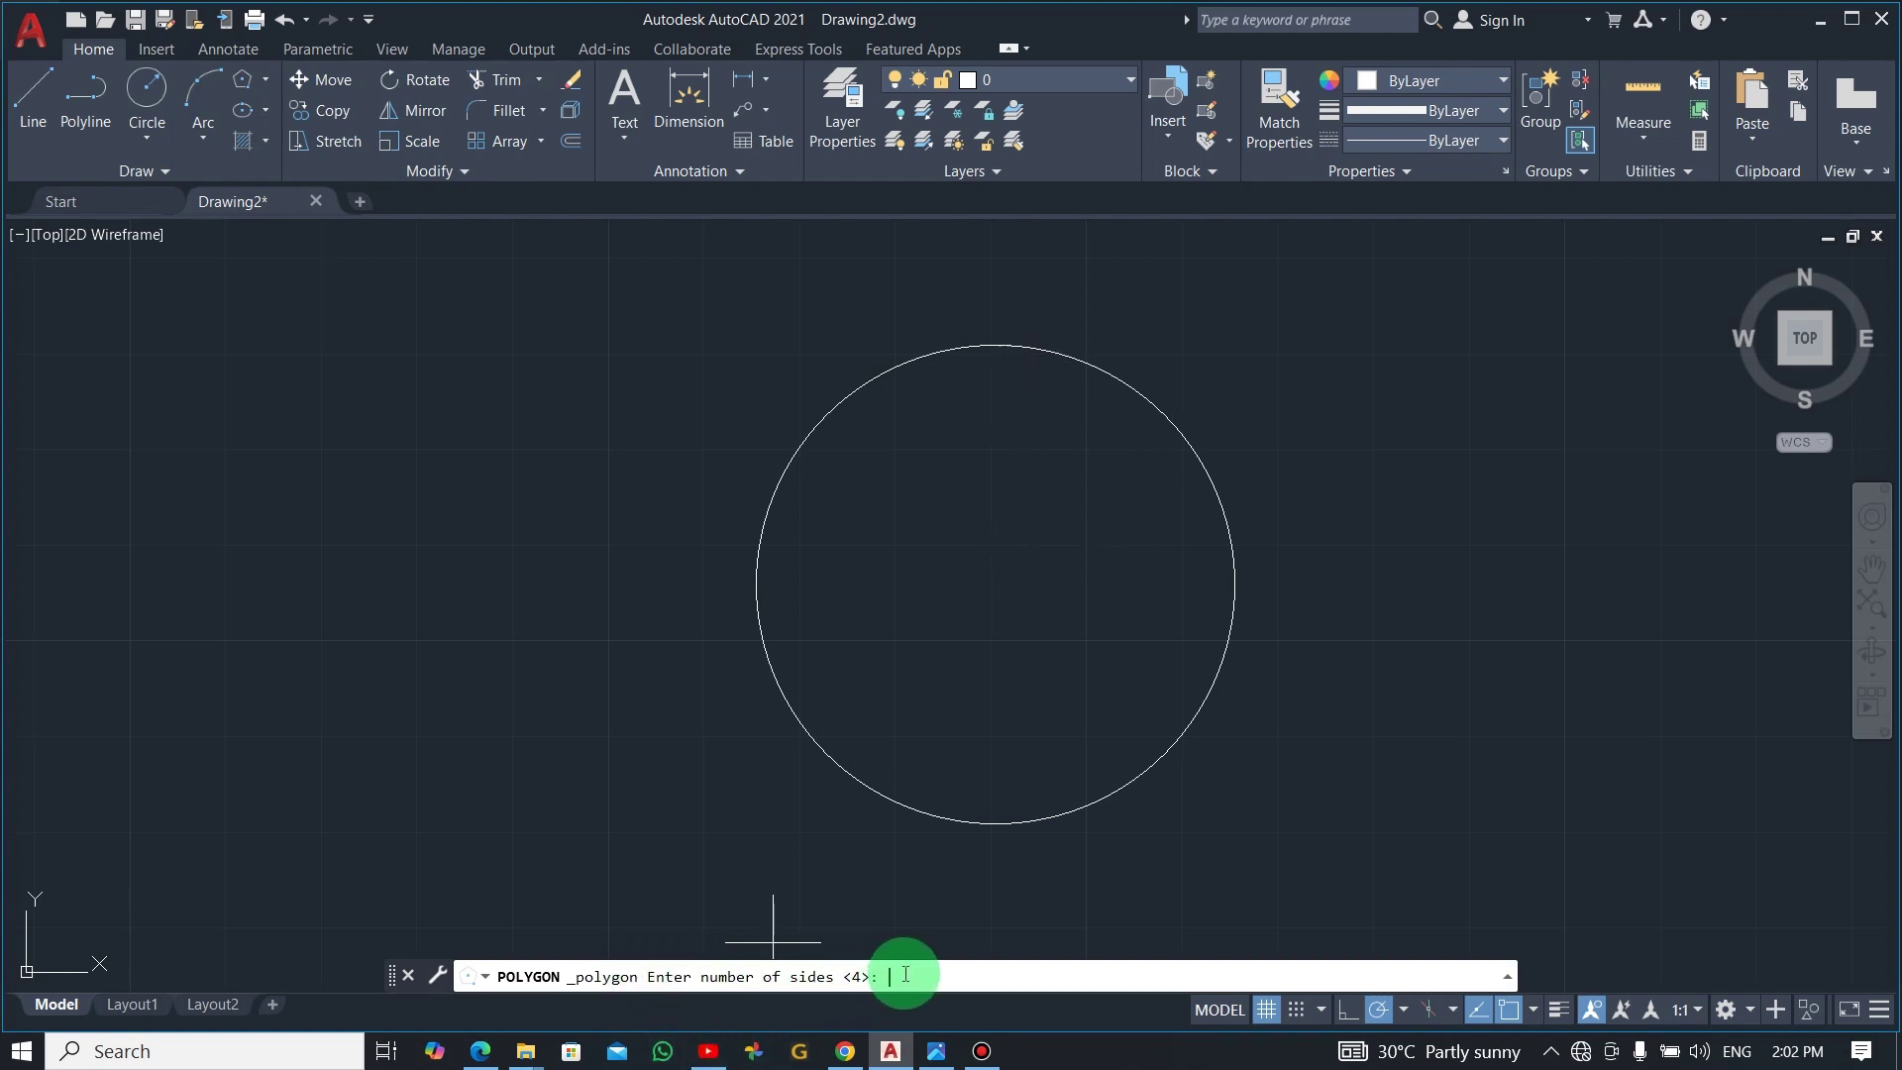
pyautogui.write('6')
pyautogui.press('Return')
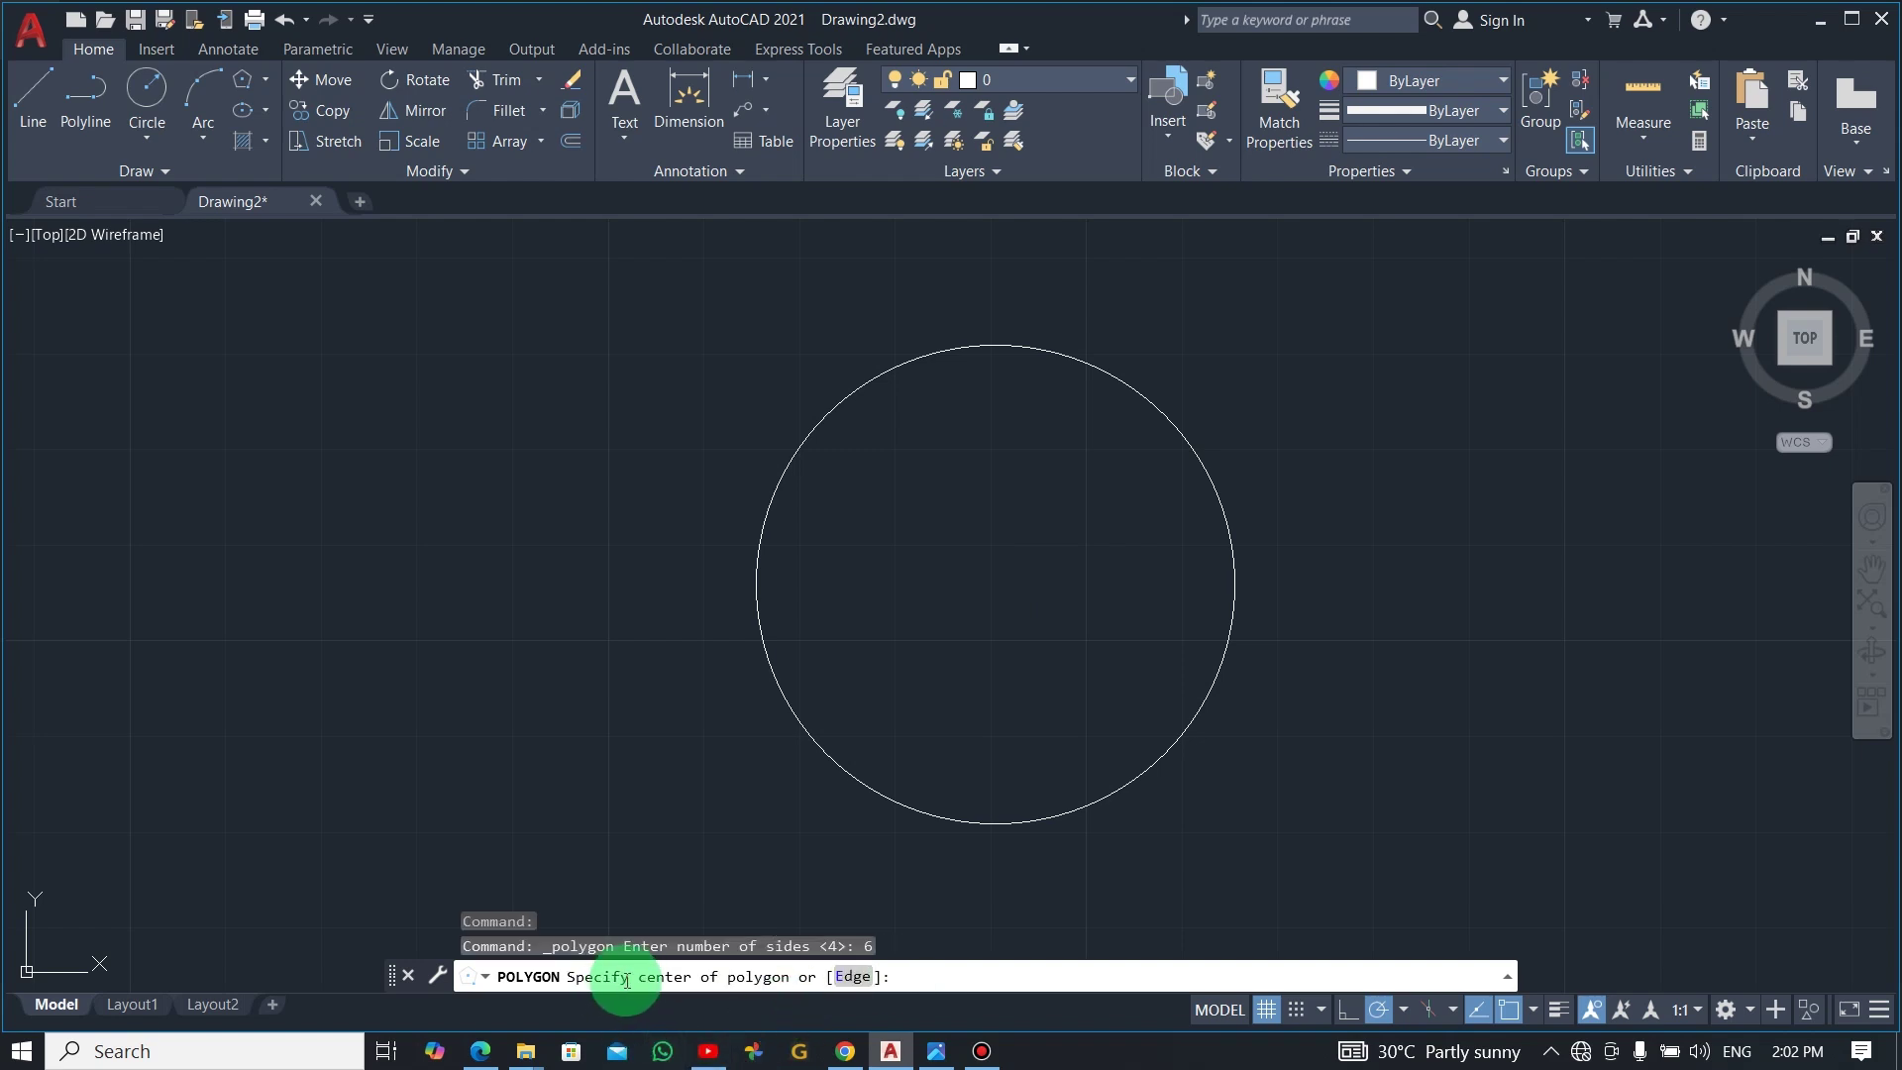
pyautogui.click(994, 584)
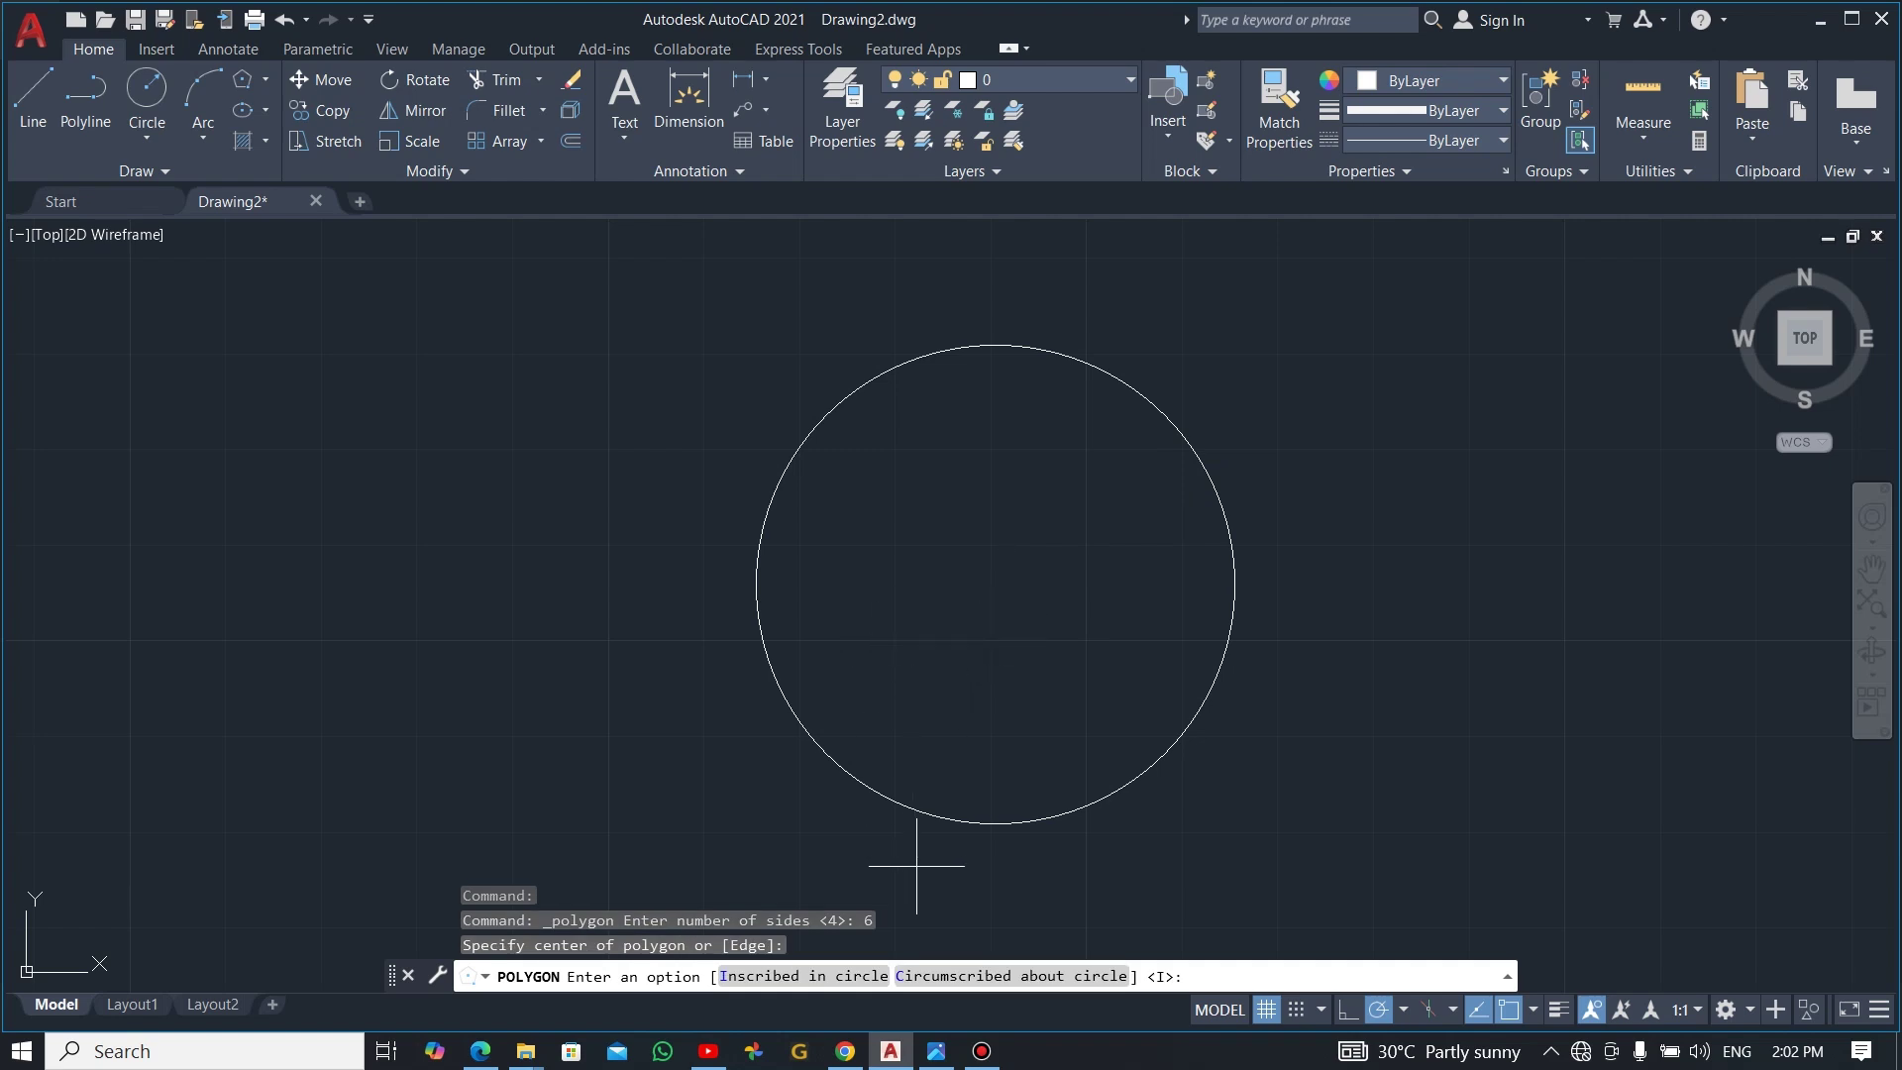
pyautogui.click(795, 984)
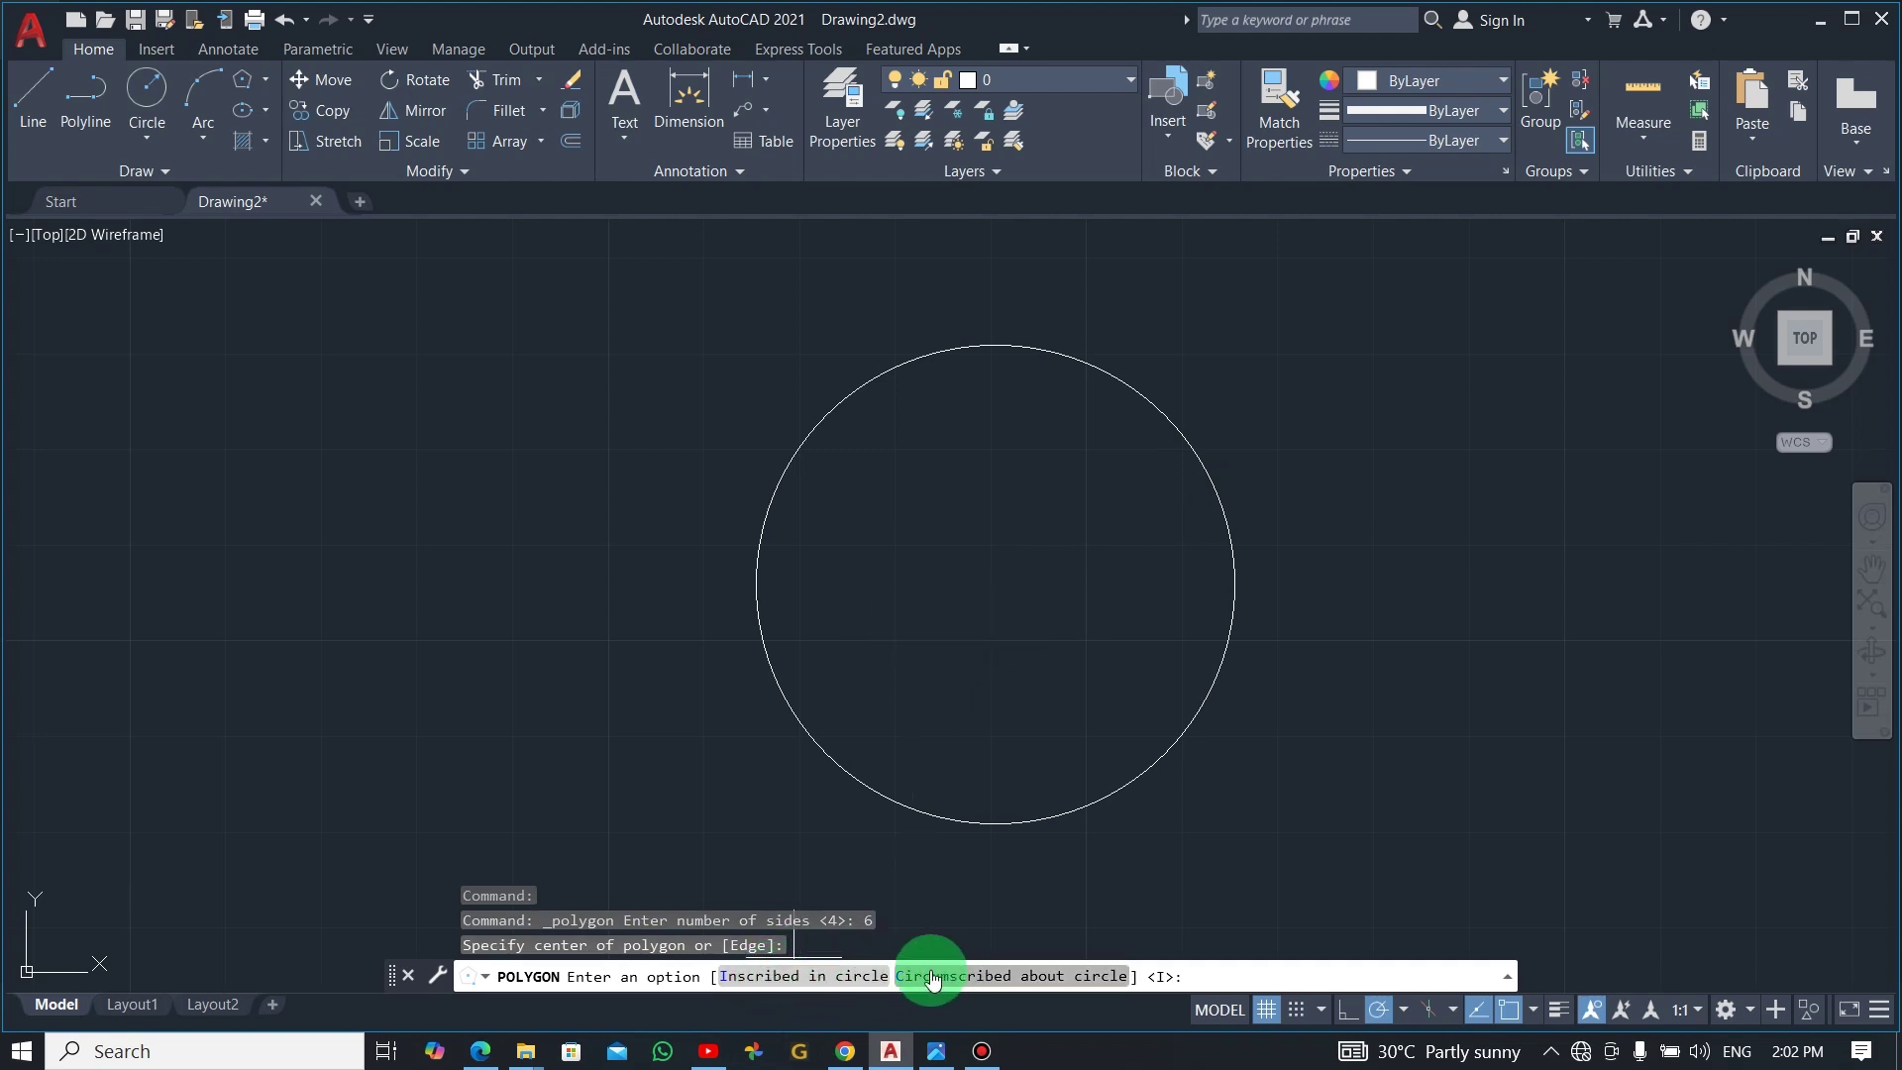
pyautogui.click(1040, 978)
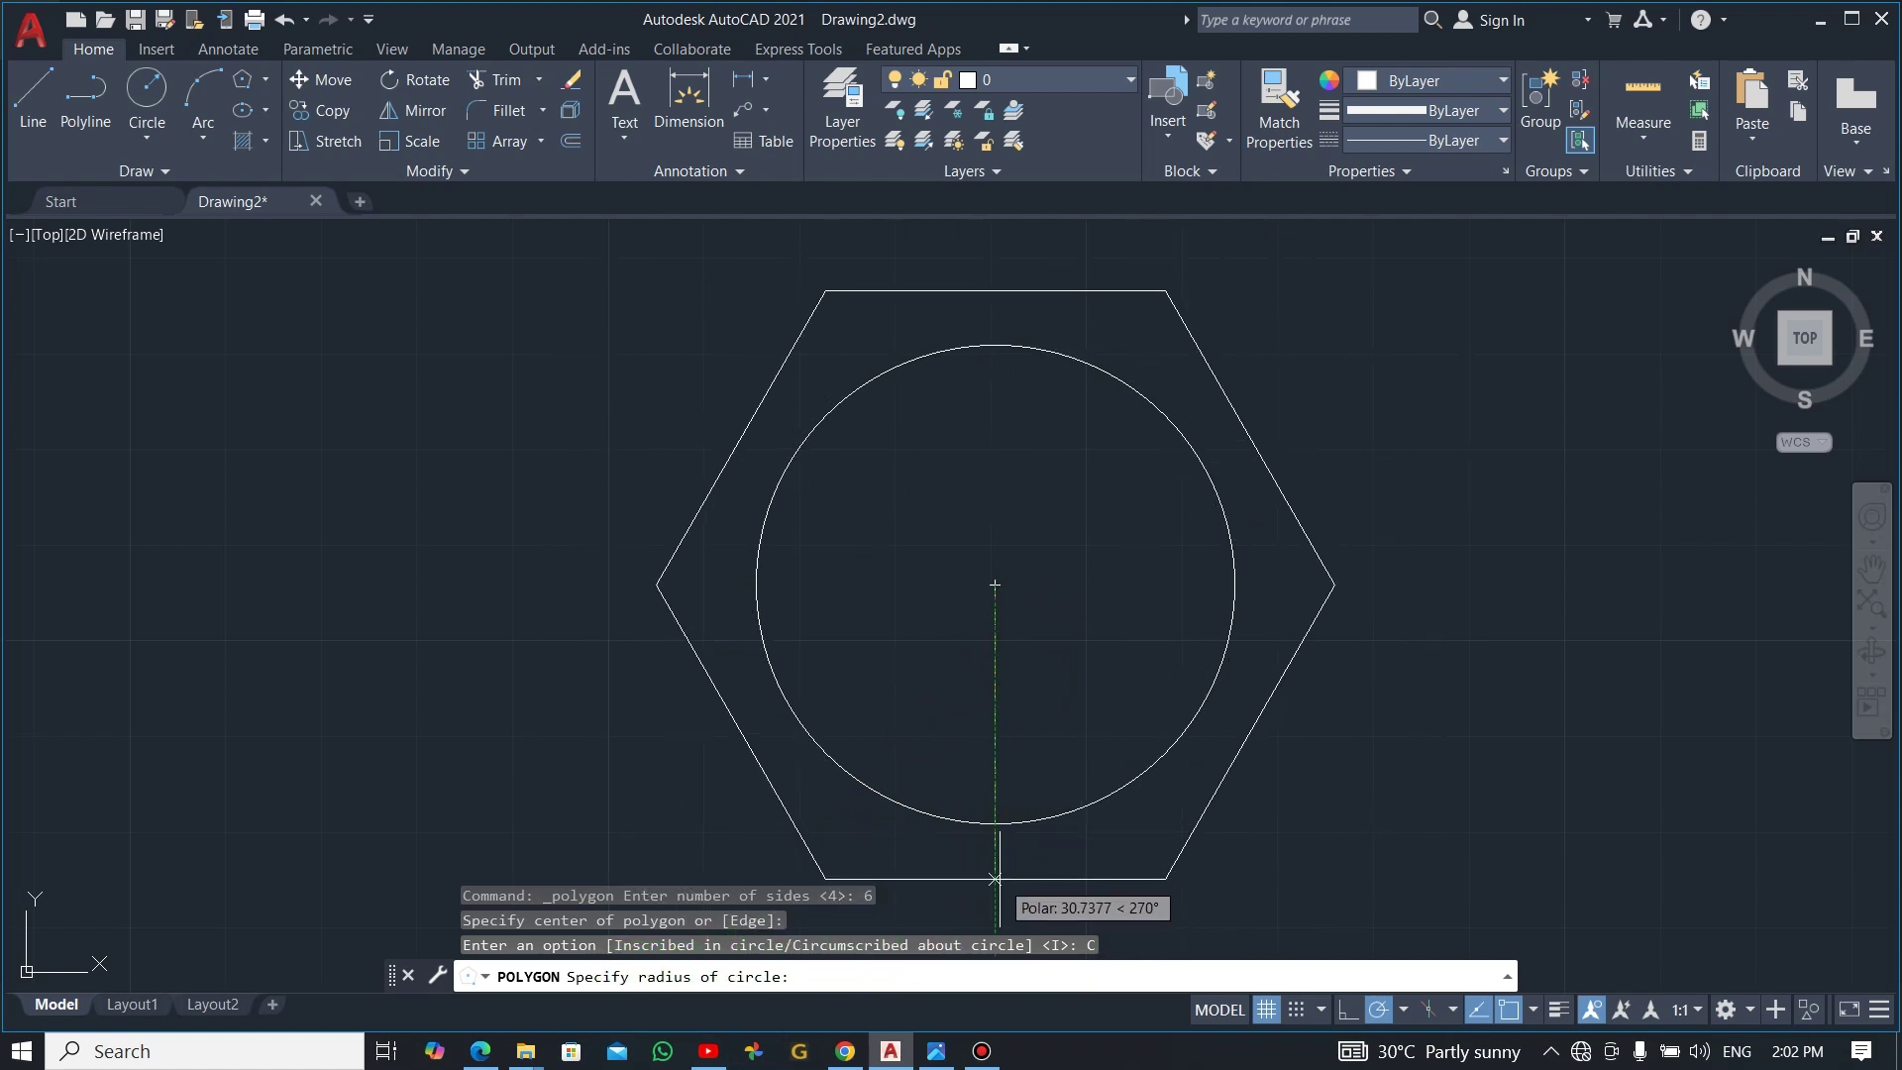
pyautogui.write('15')
pyautogui.press('Return')
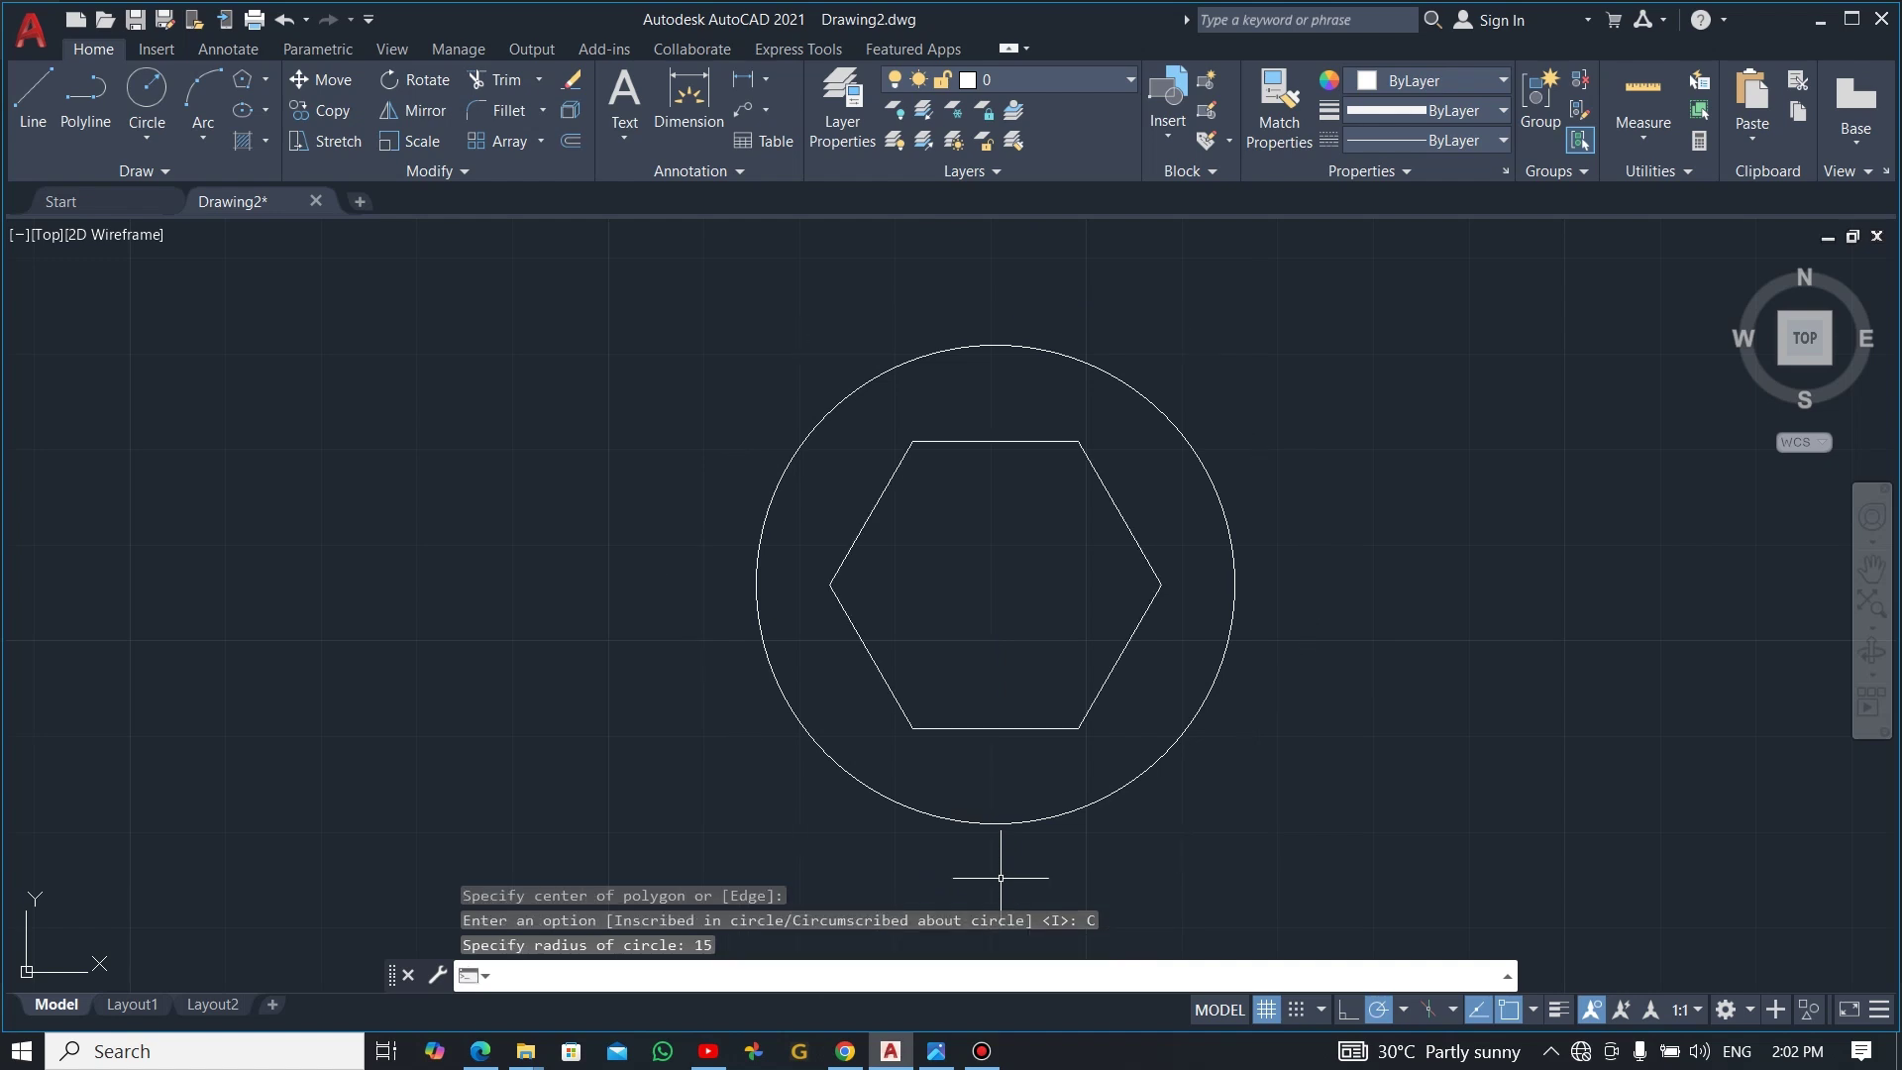
pyautogui.hotkey('alt', 'Tab')
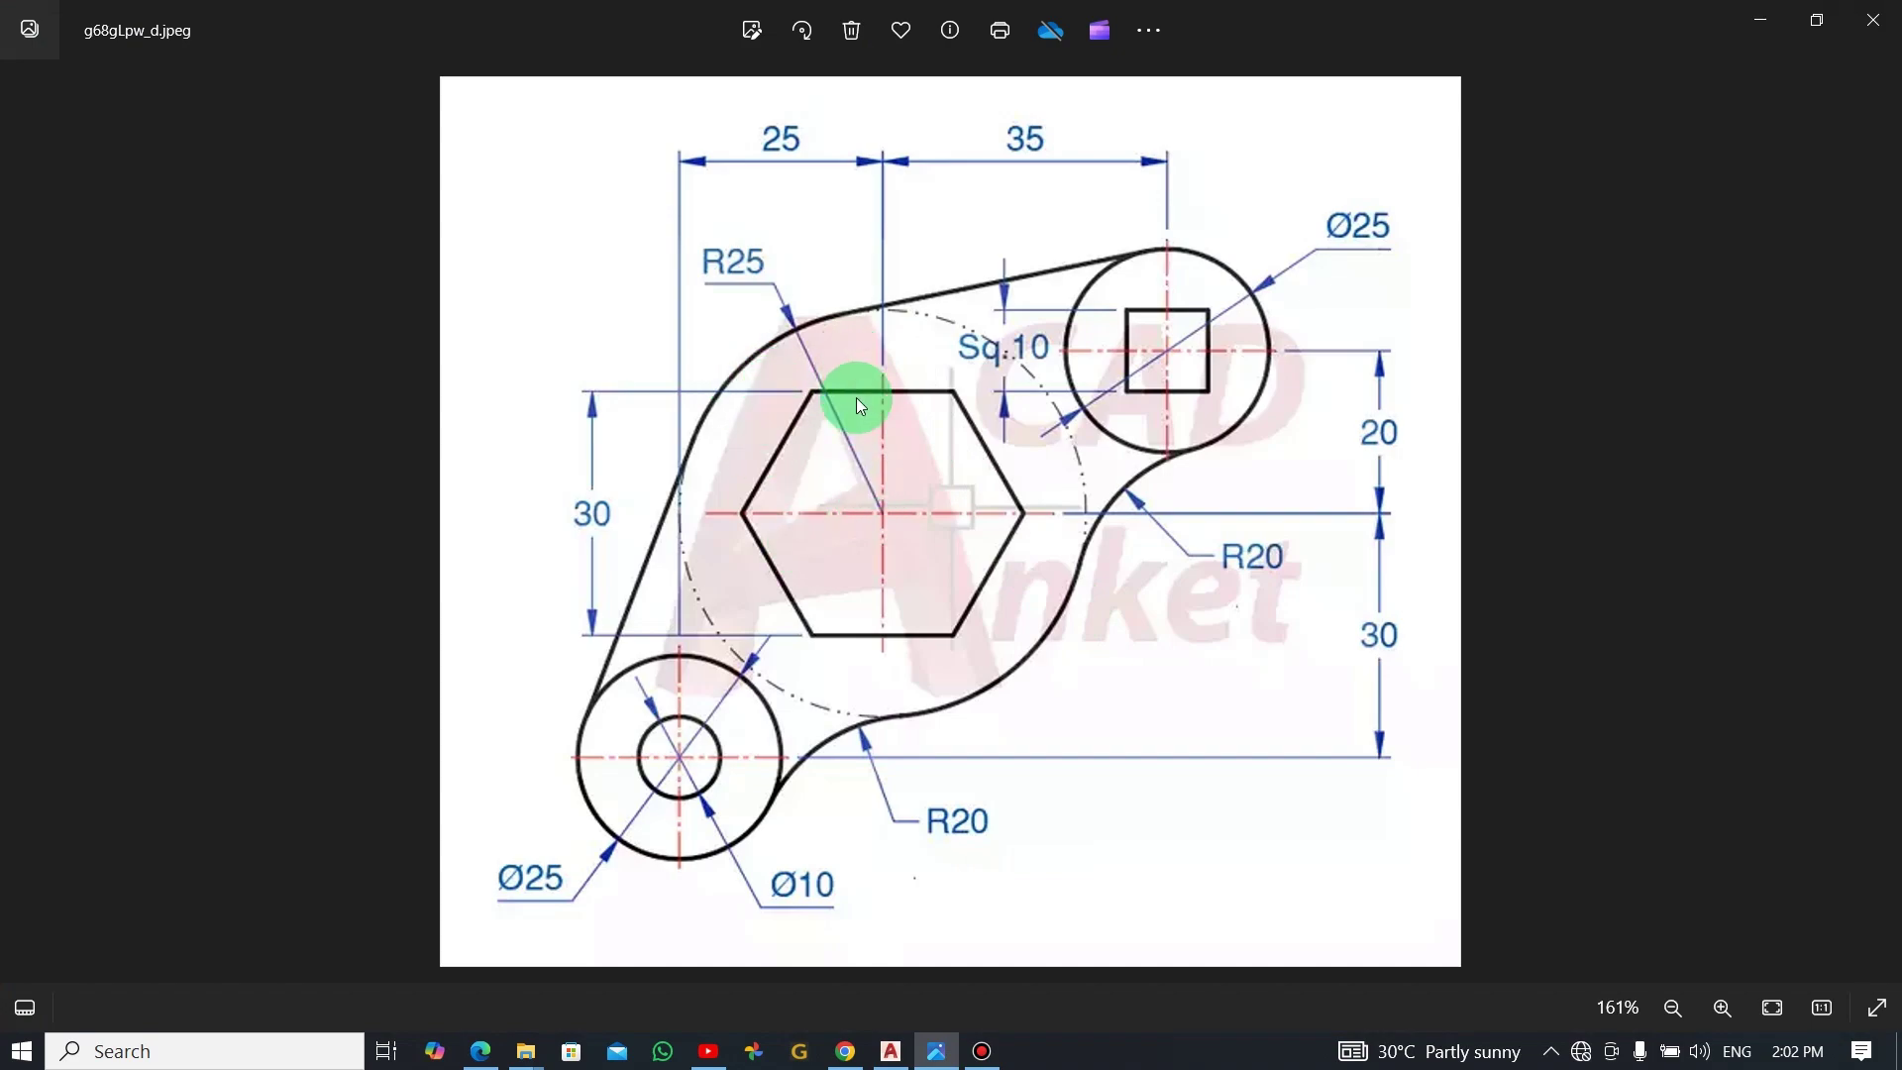
pyautogui.hotkey('alt', 'Tab')
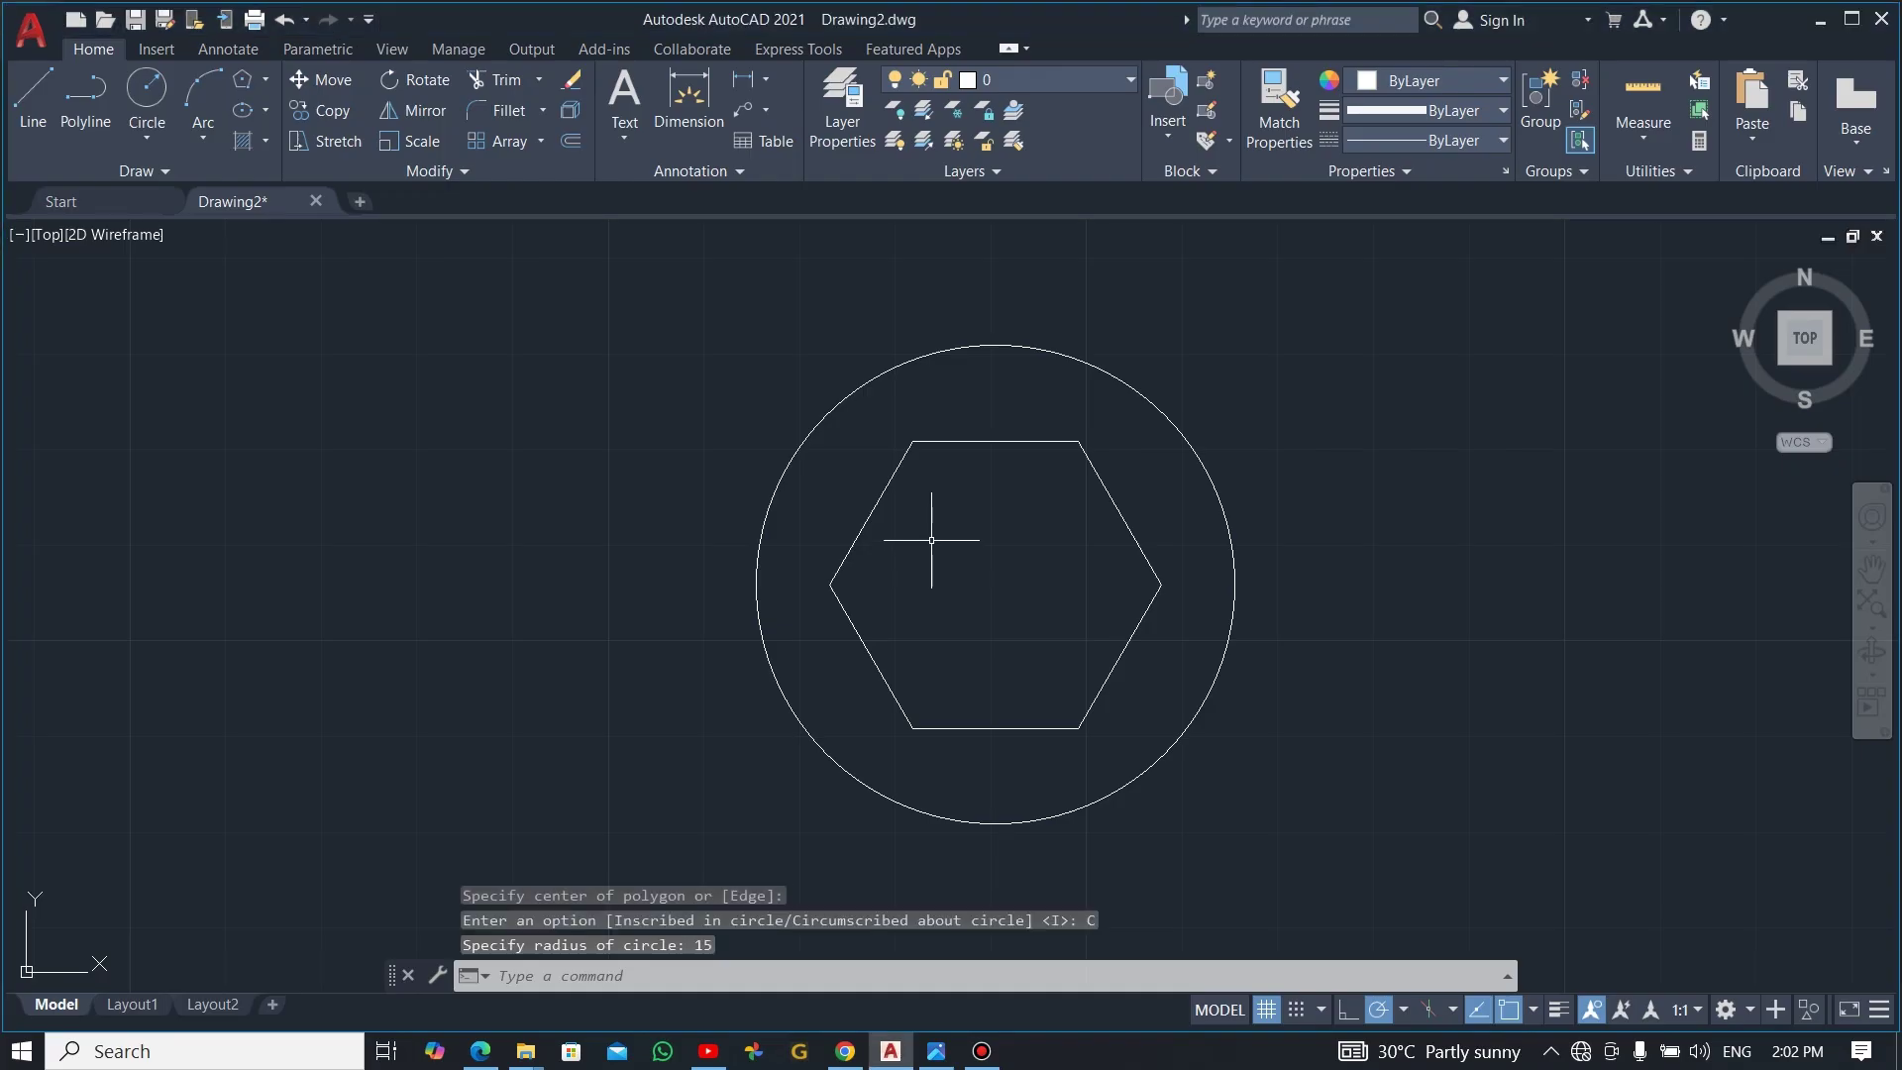
pyautogui.click(745, 80)
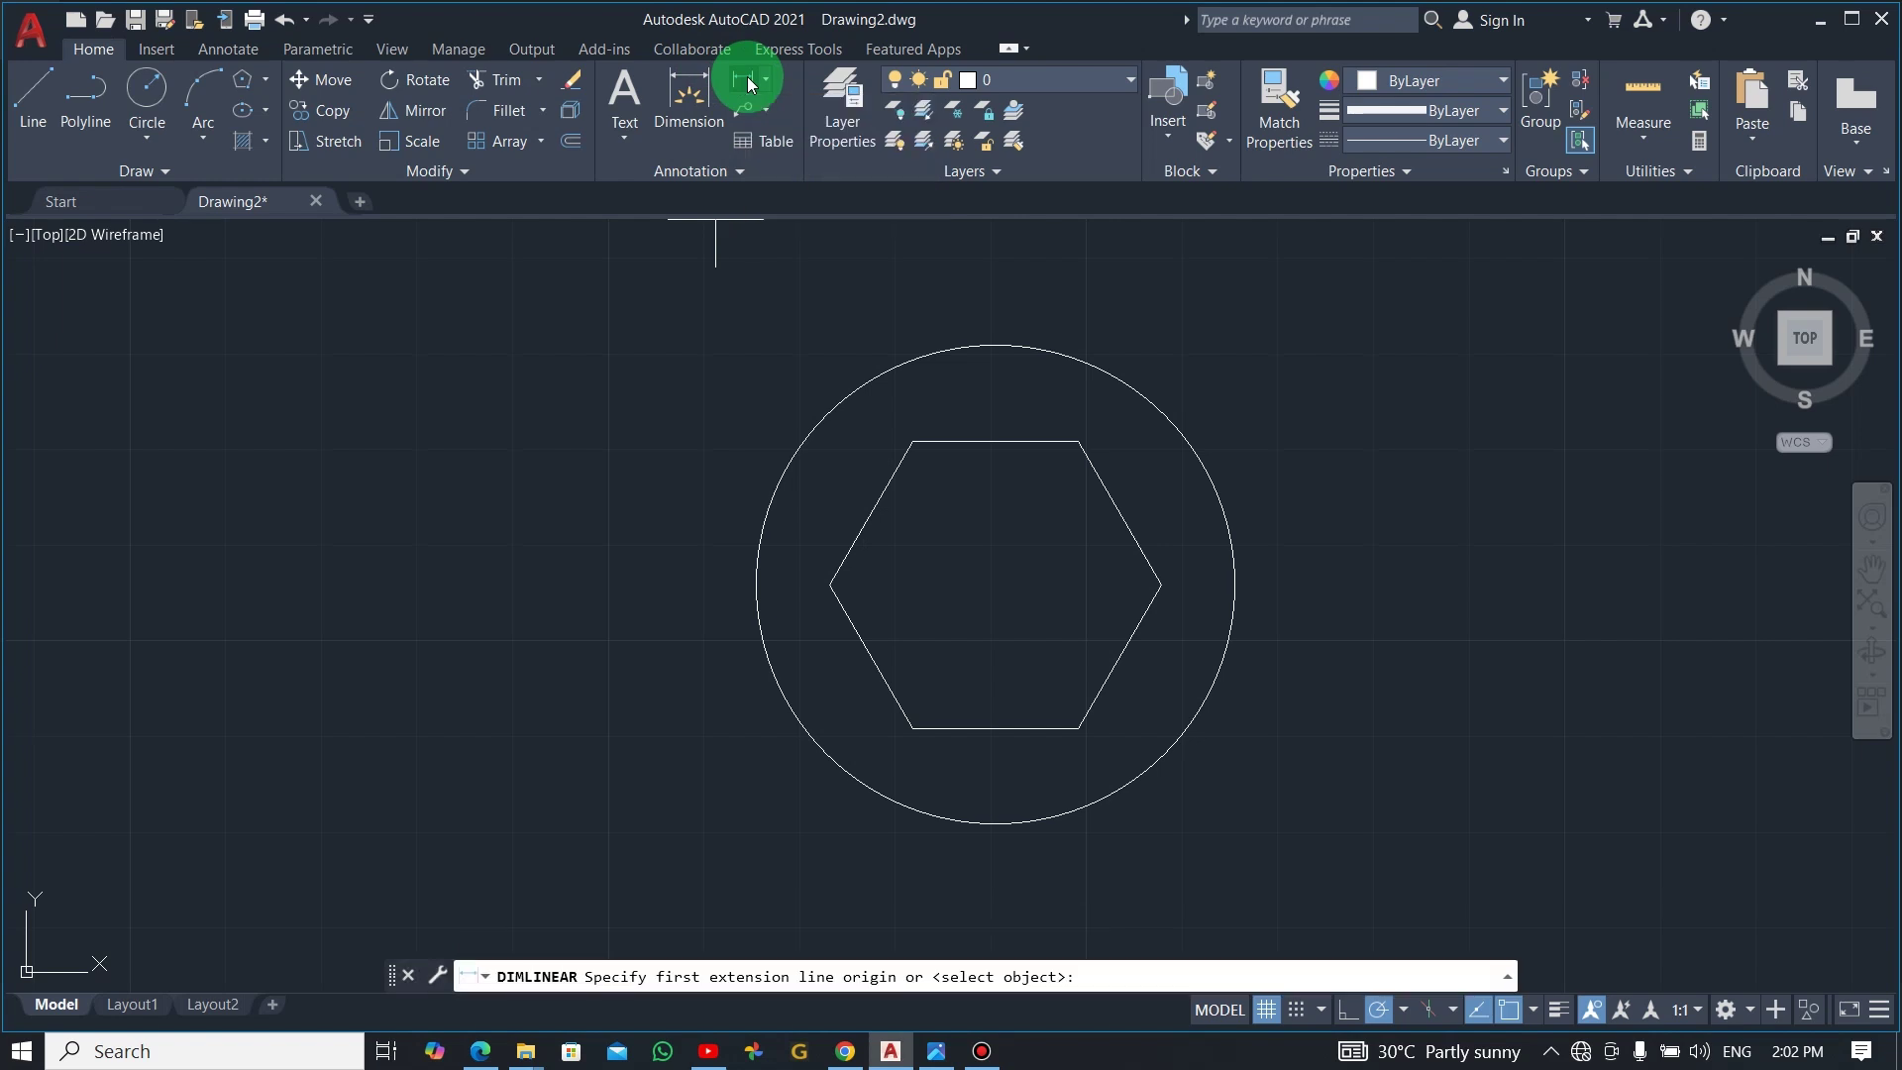
pyautogui.click(764, 81)
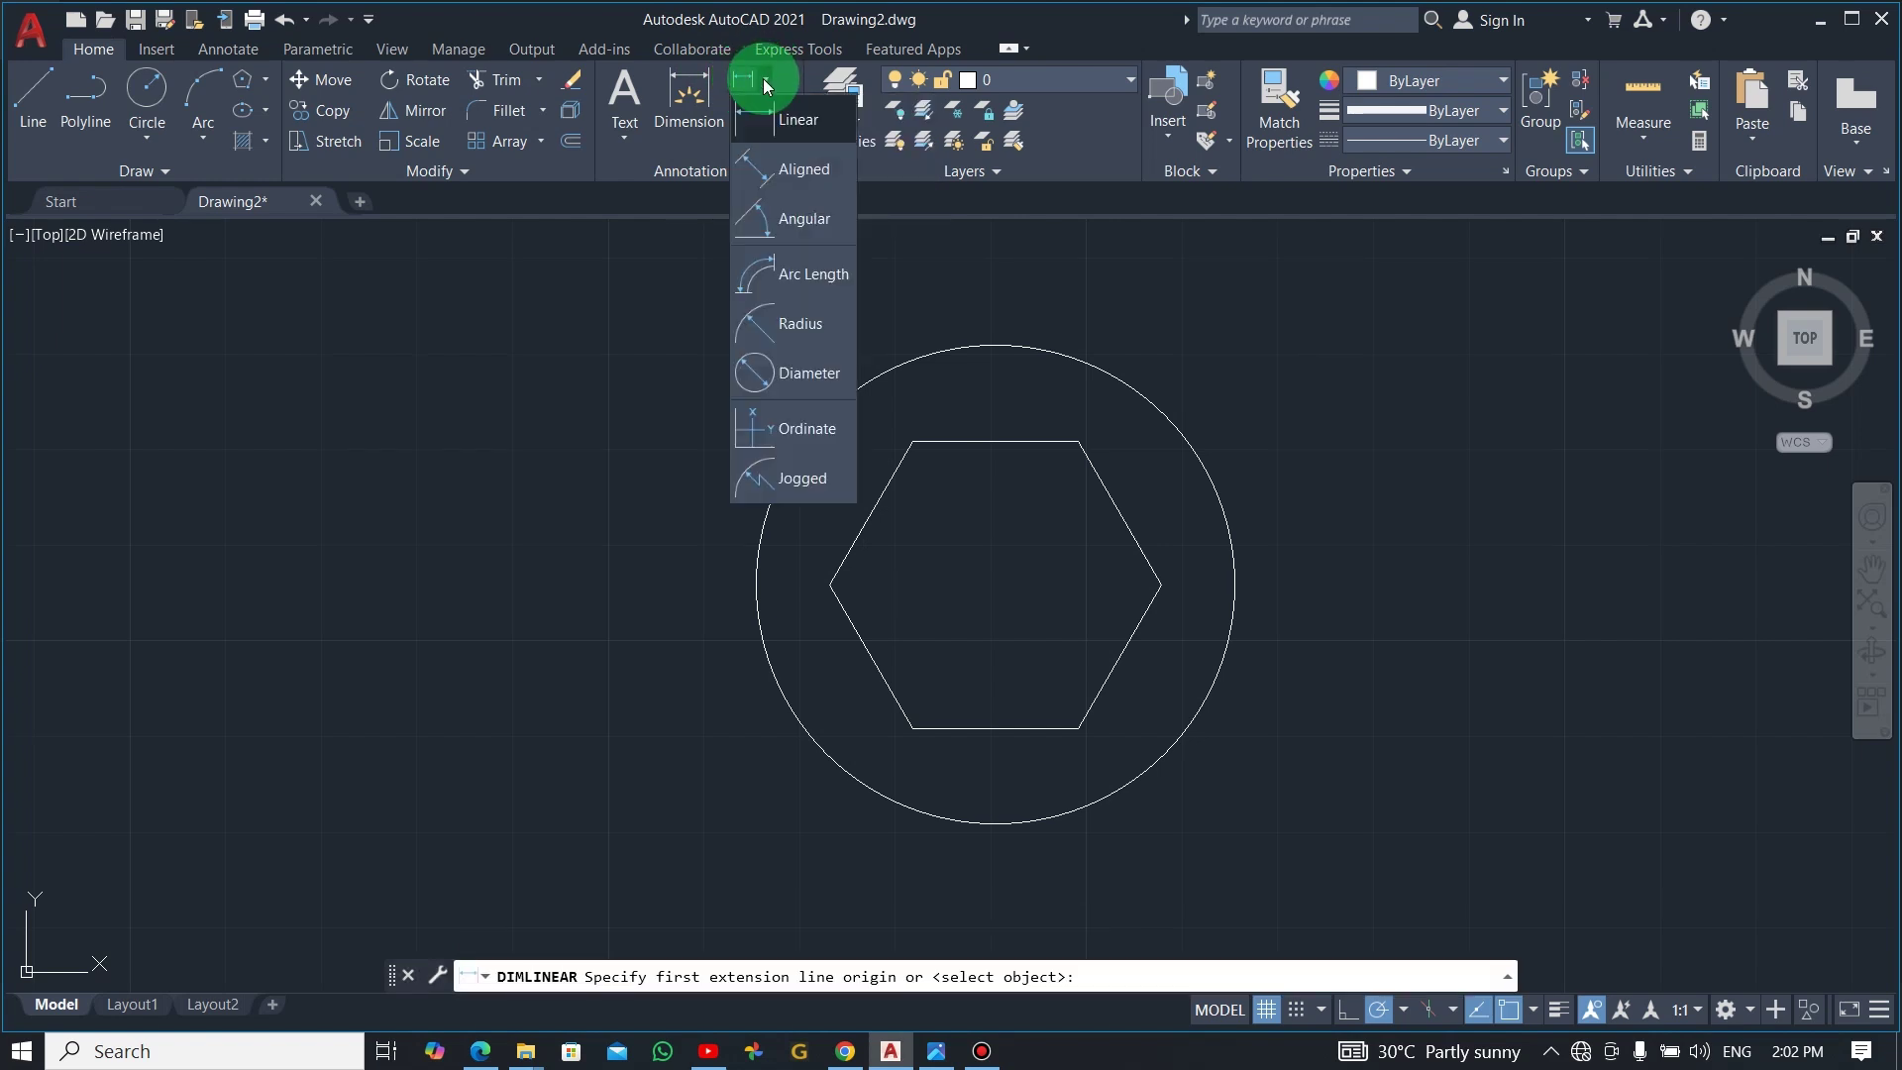
pyautogui.click(788, 118)
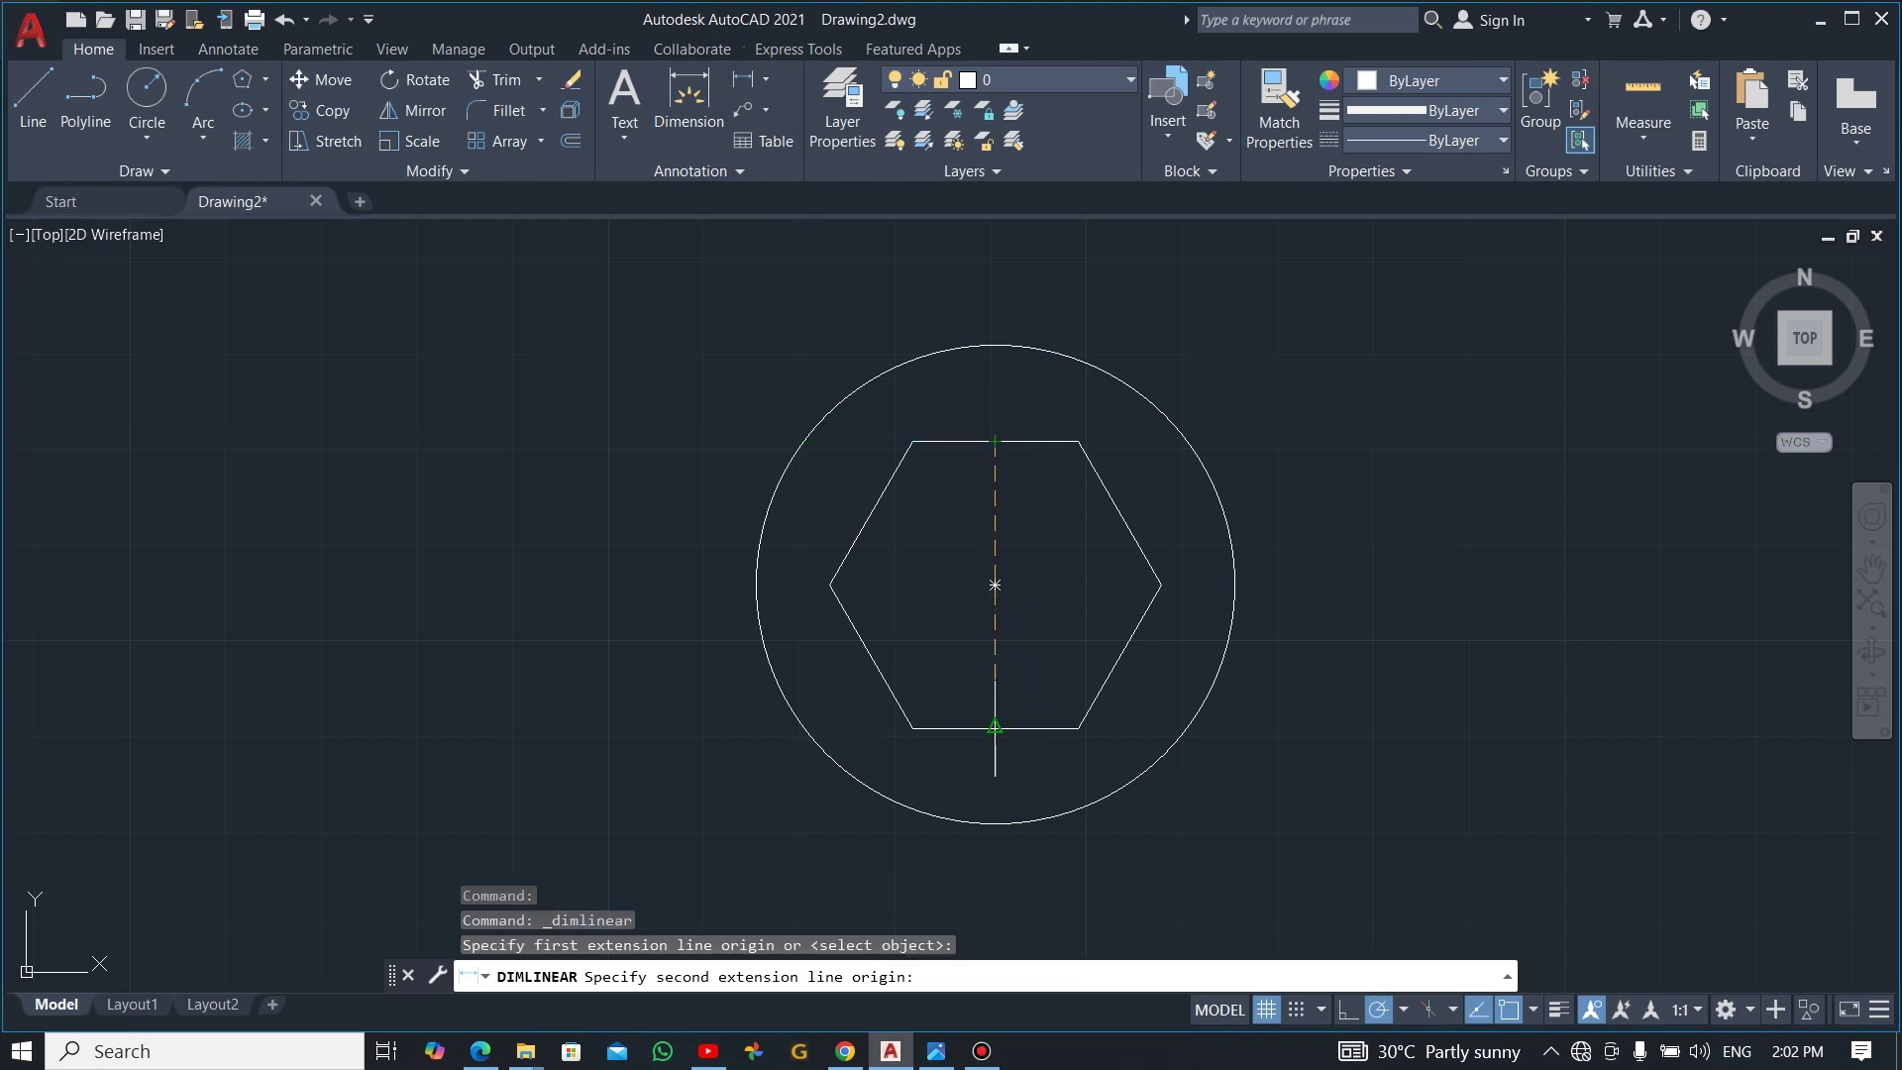
pyautogui.click(994, 728)
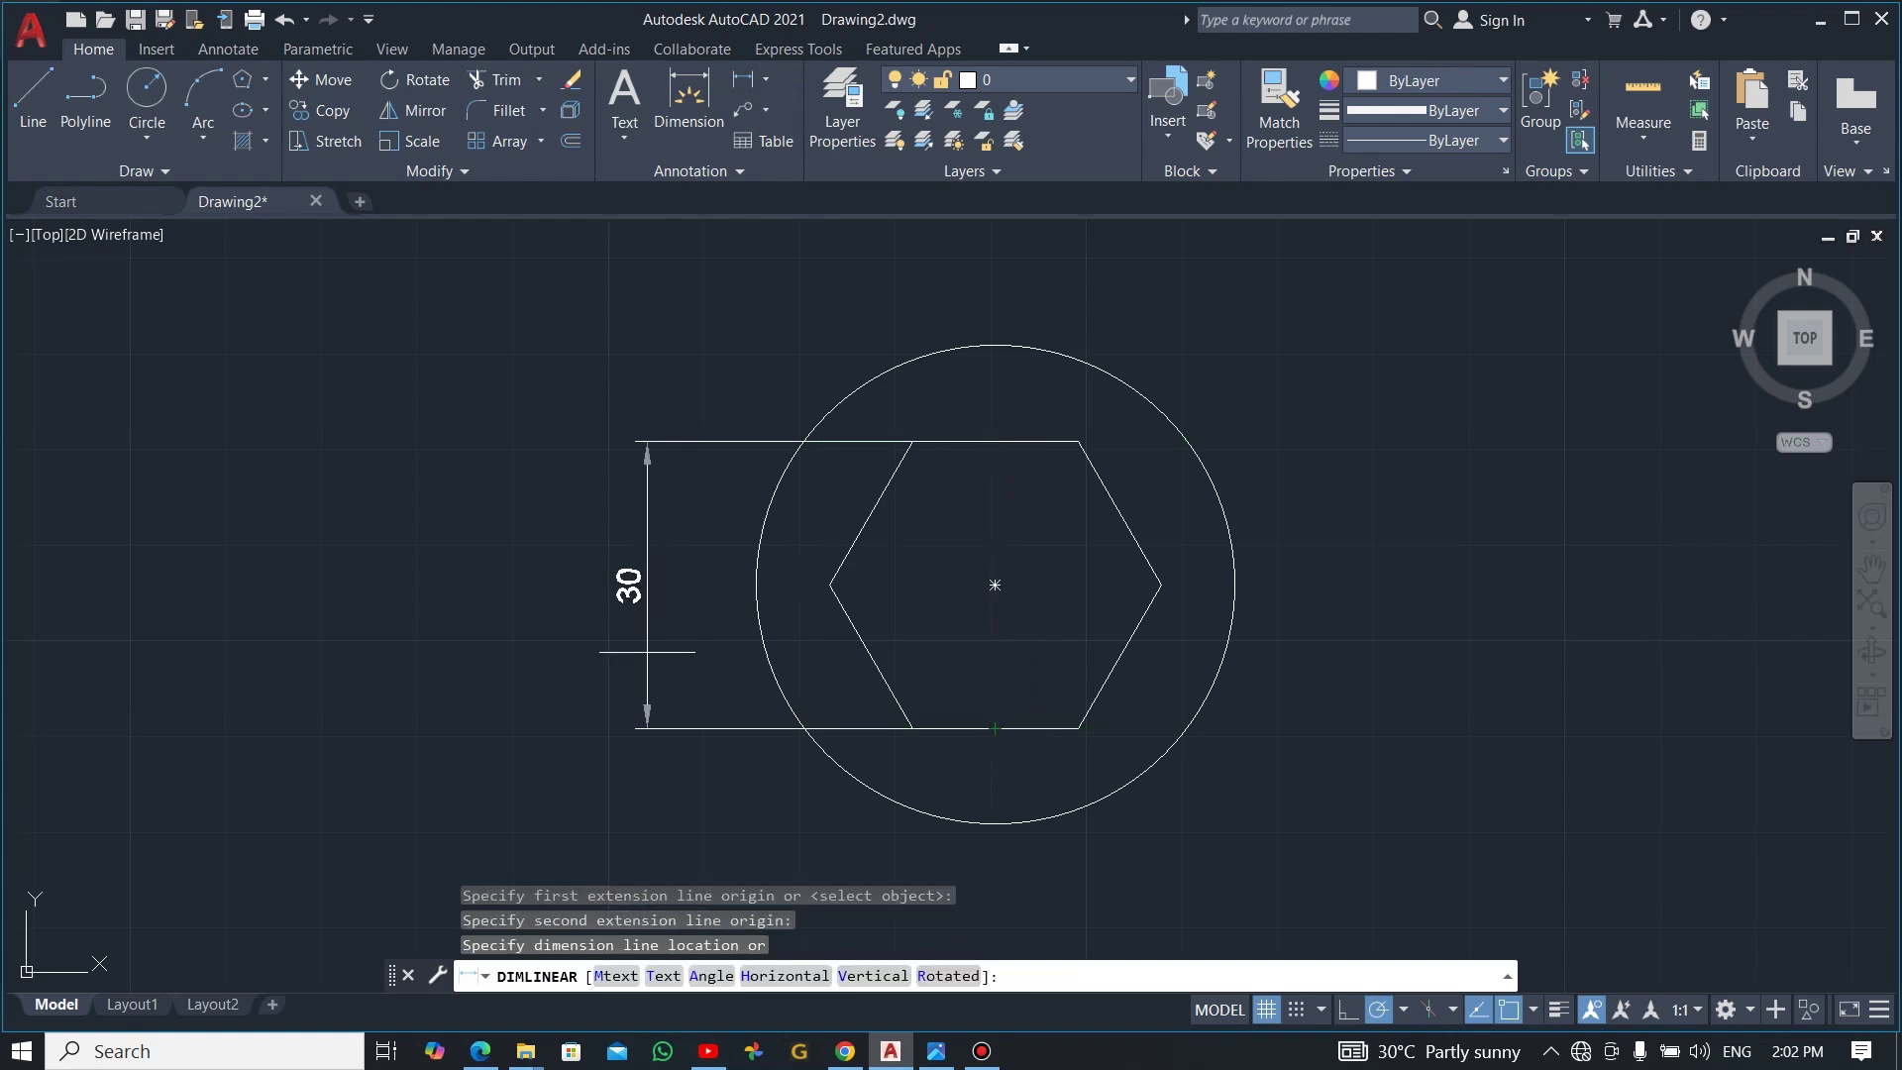
pyautogui.press('Escape')
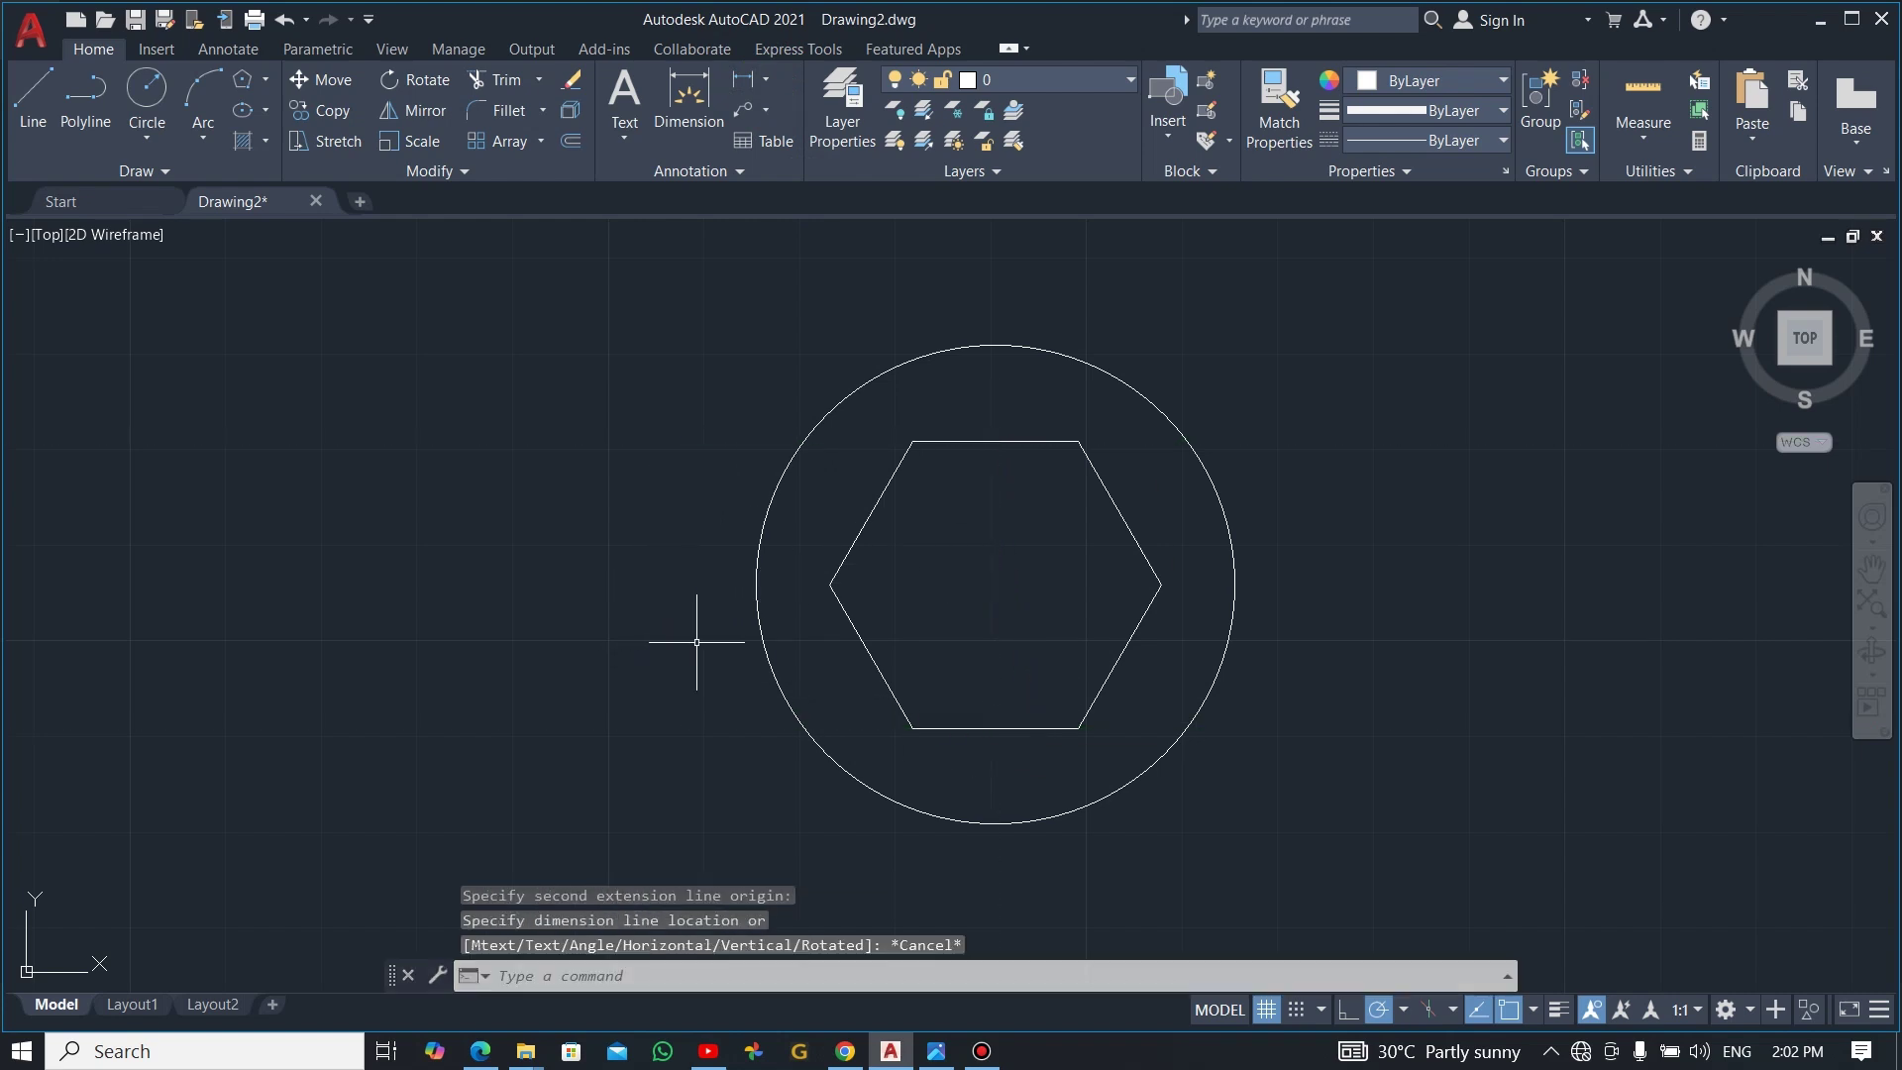
pyautogui.hotkey('alt', 'Tab')
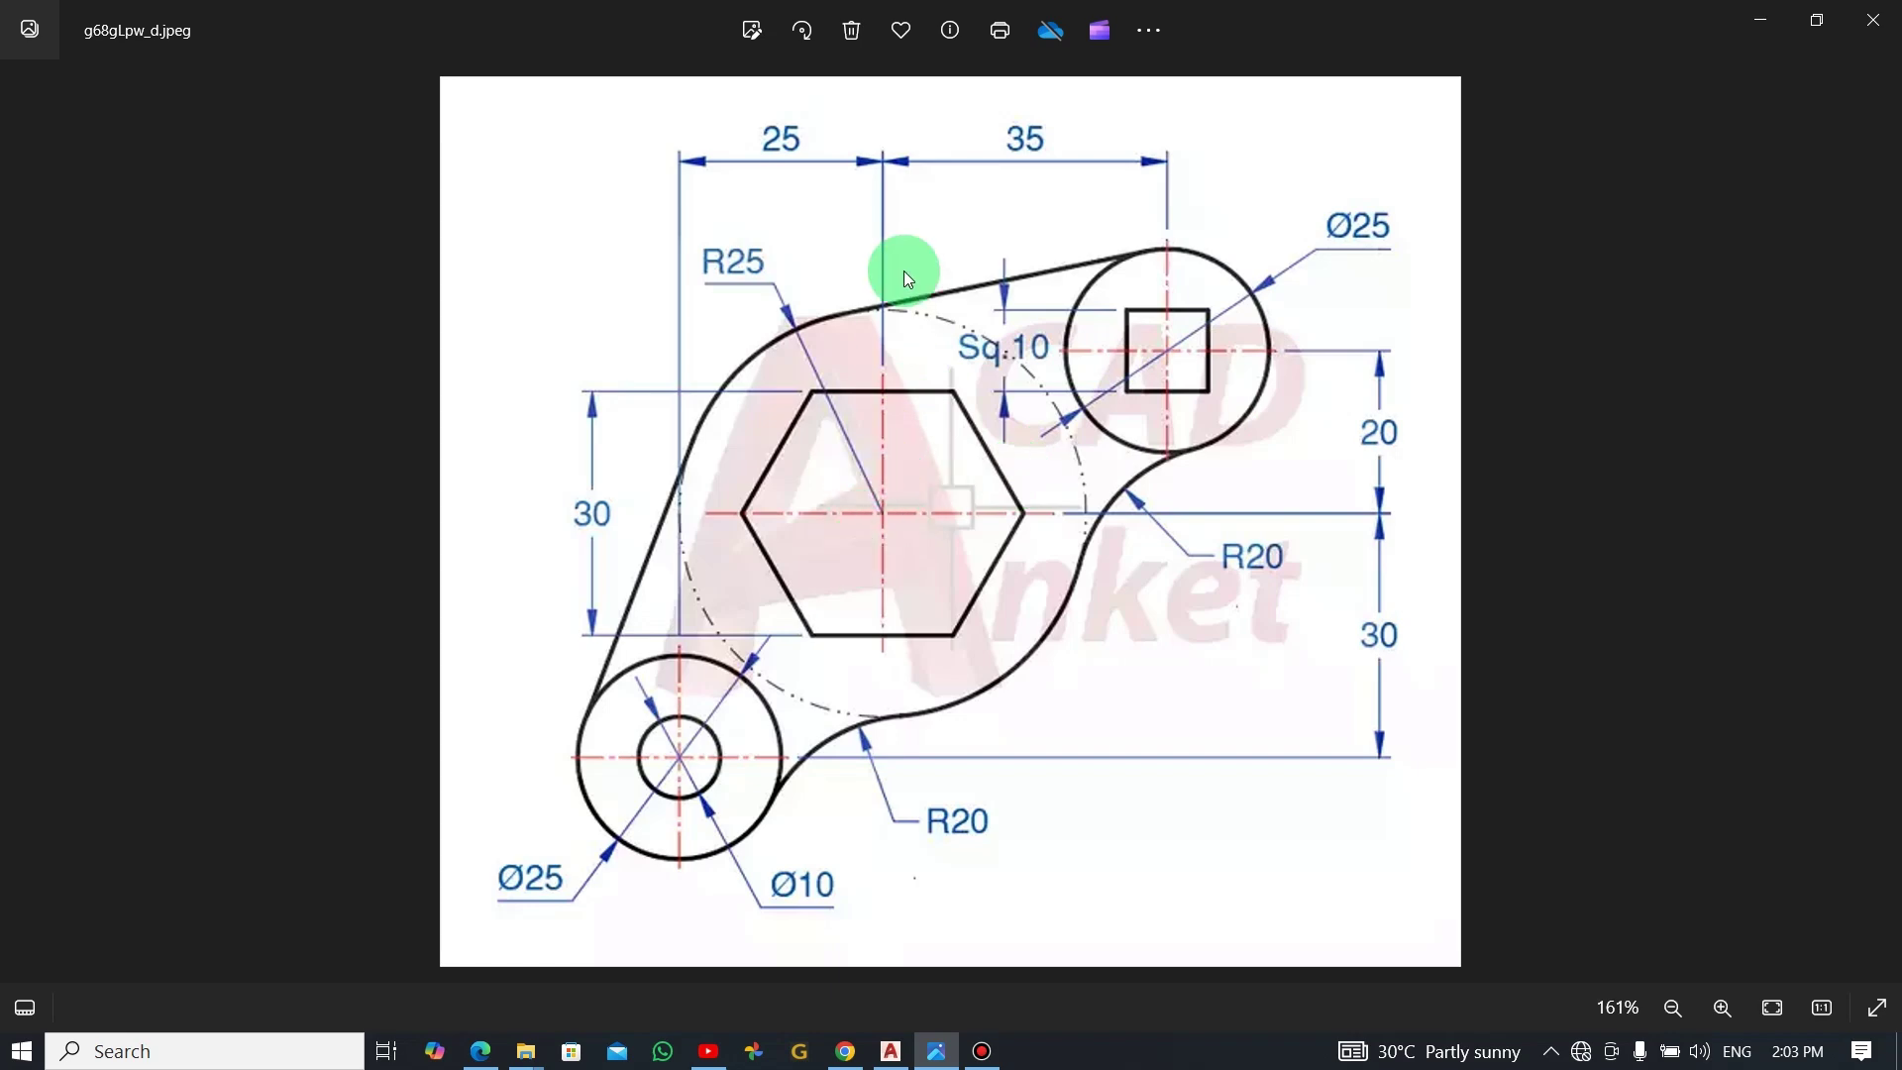
# - Draw a line from the circle centre 20 units up, then 35 units across
pyautogui.hotkey('alt', 'Tab')
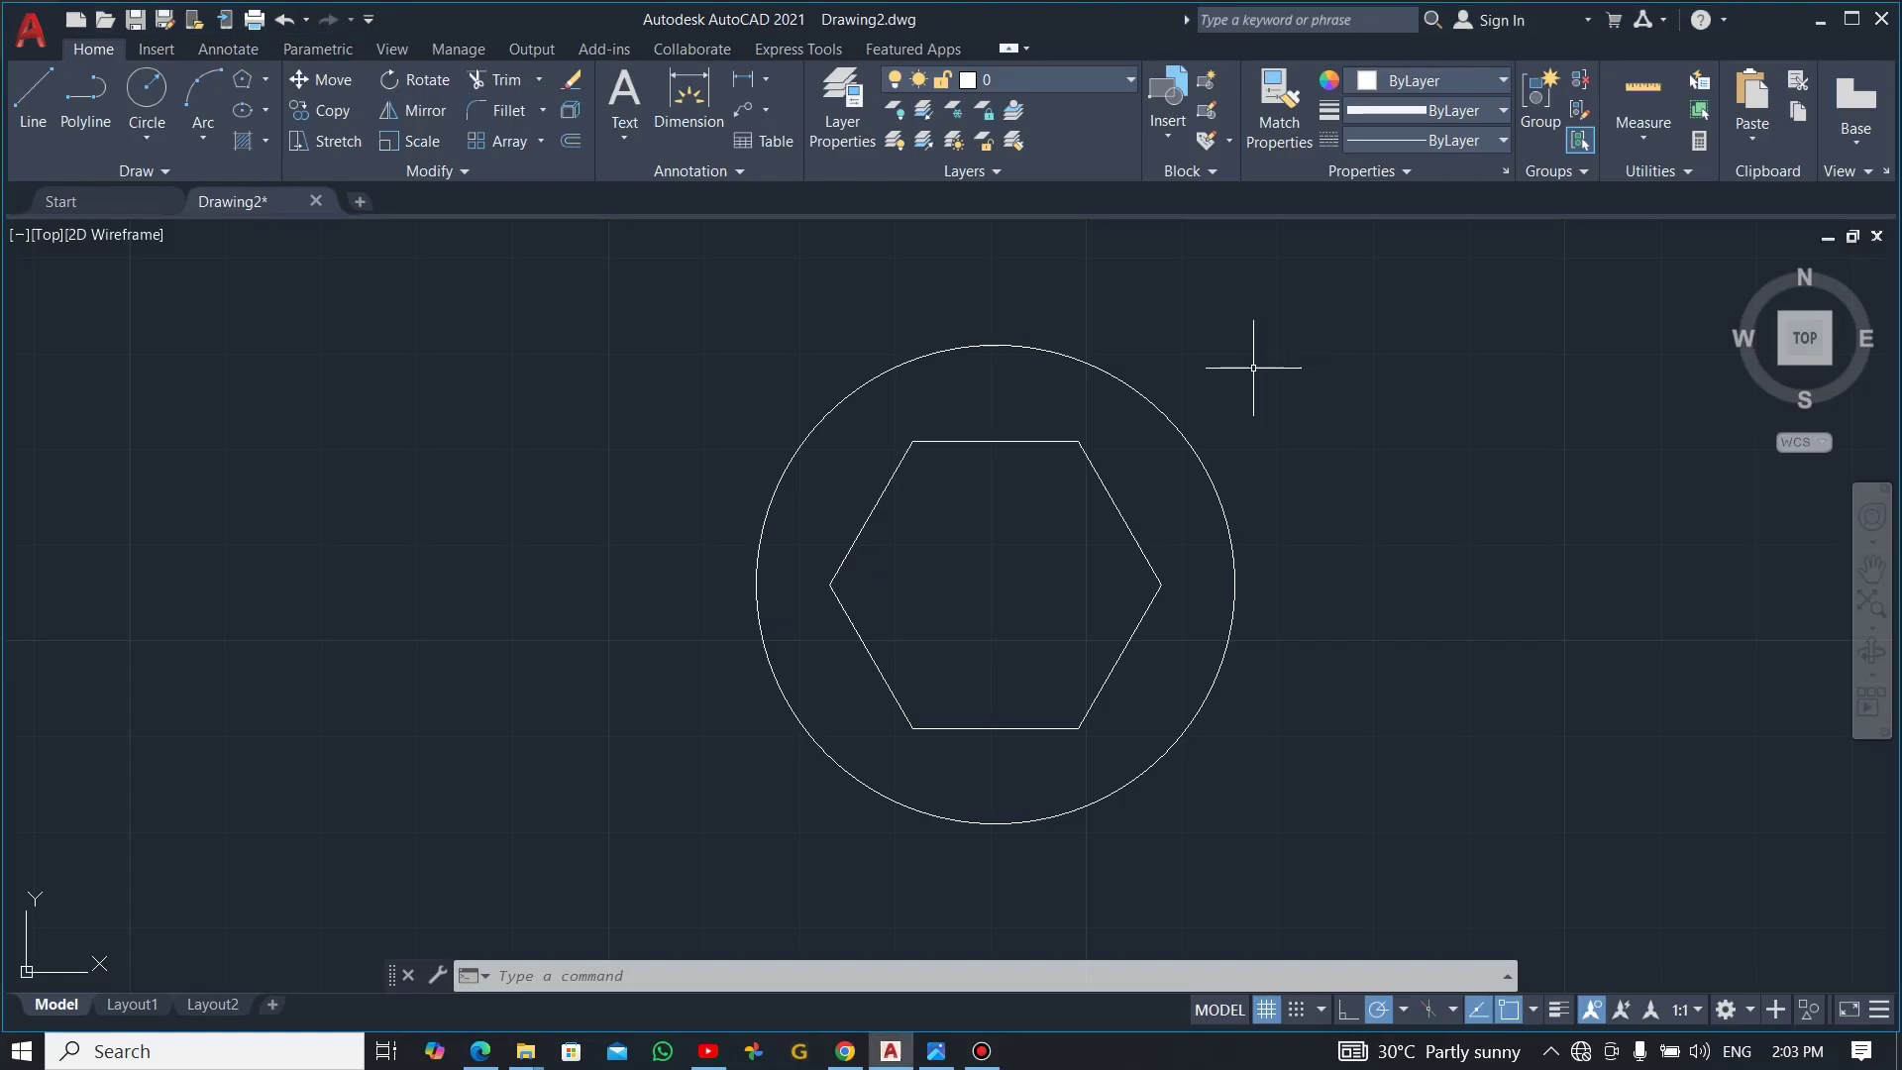
pyautogui.click(28, 104)
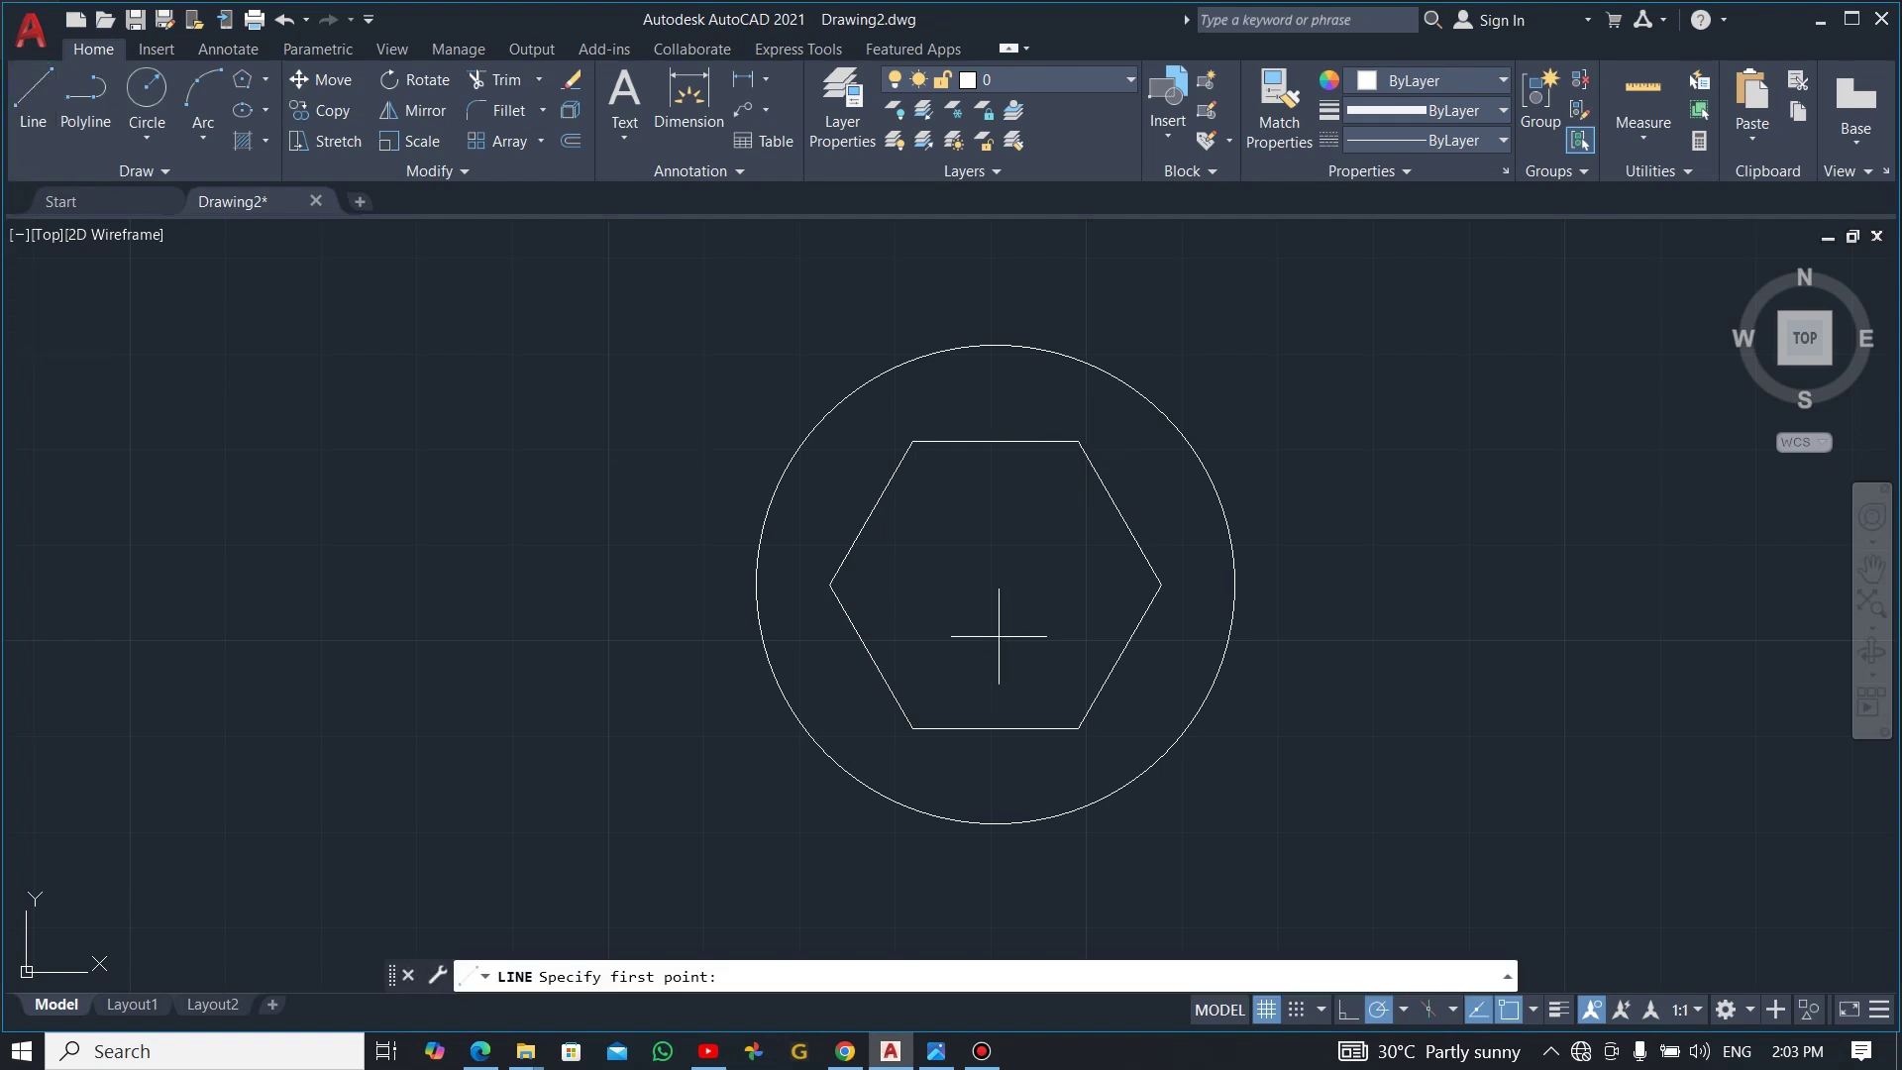
pyautogui.click(994, 584)
pyautogui.write('20')
pyautogui.press('Return')
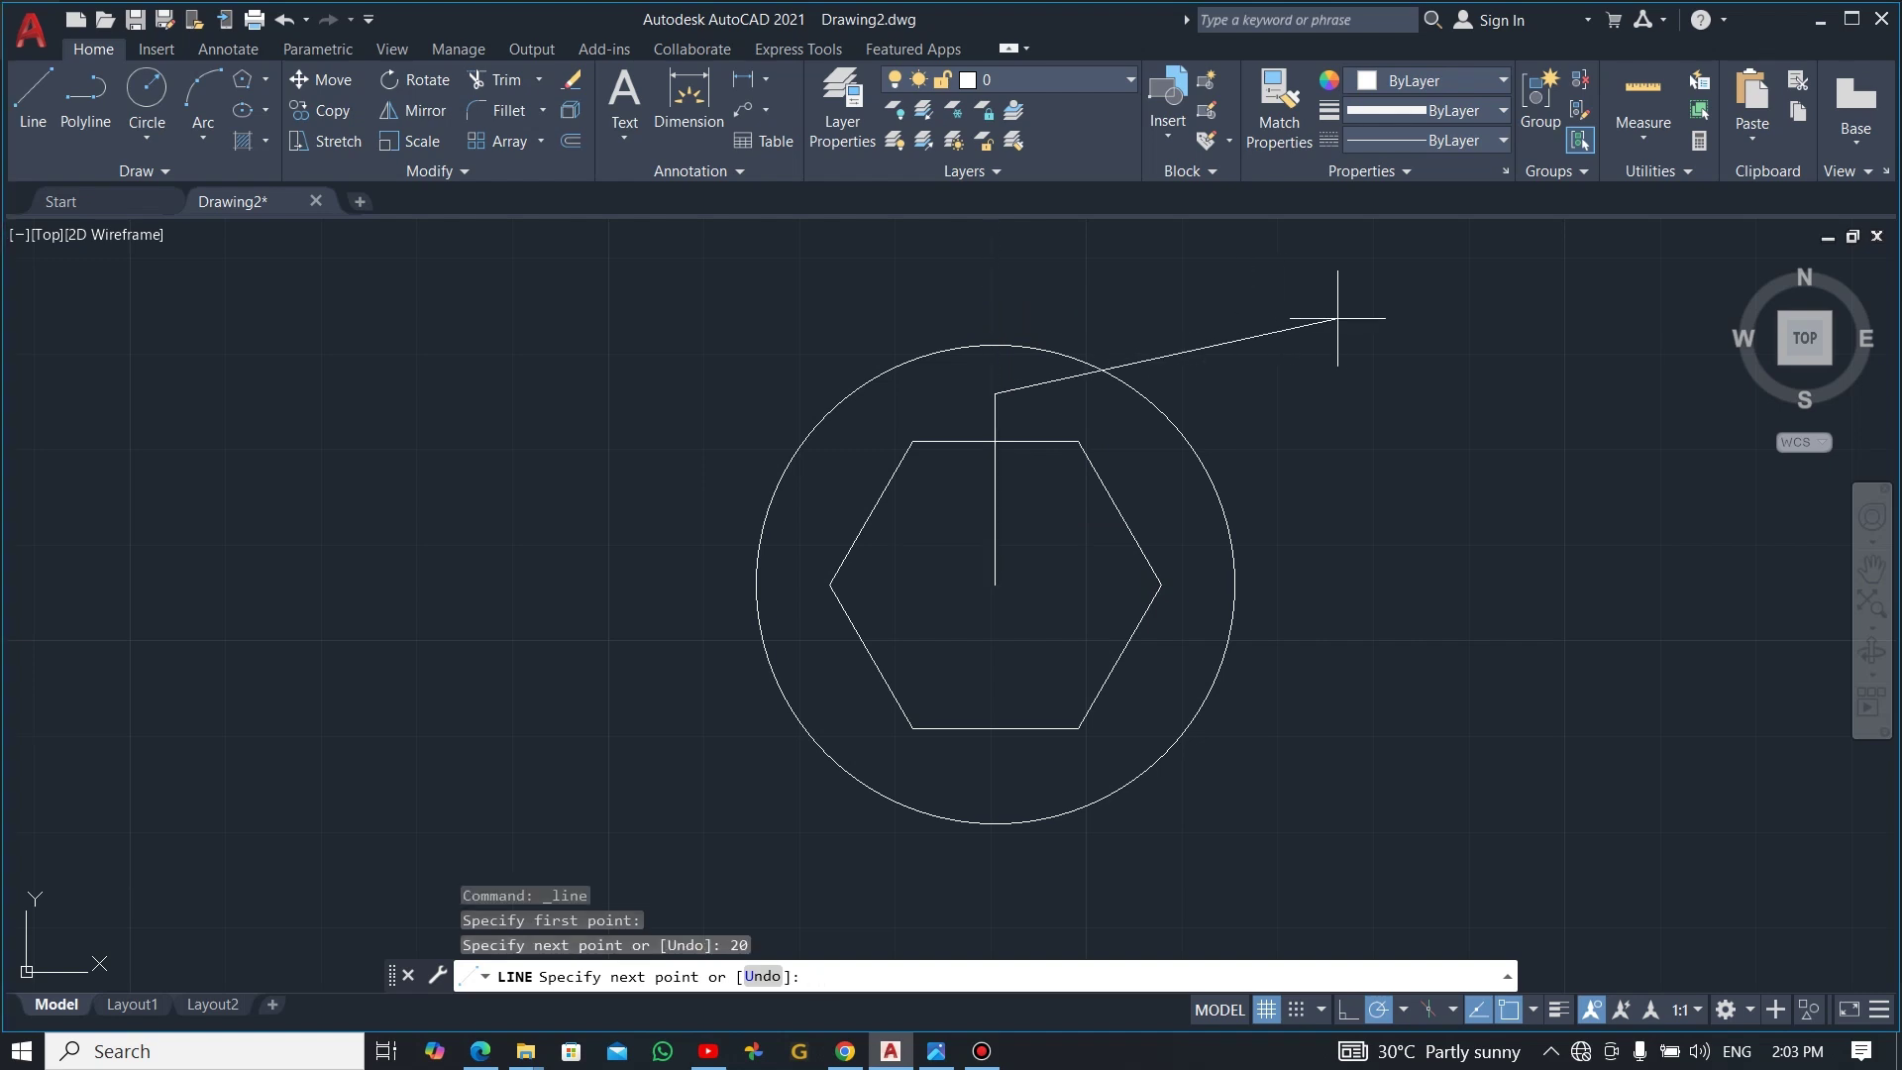
pyautogui.write('35')
pyautogui.press('Return')
pyautogui.press('Escape')
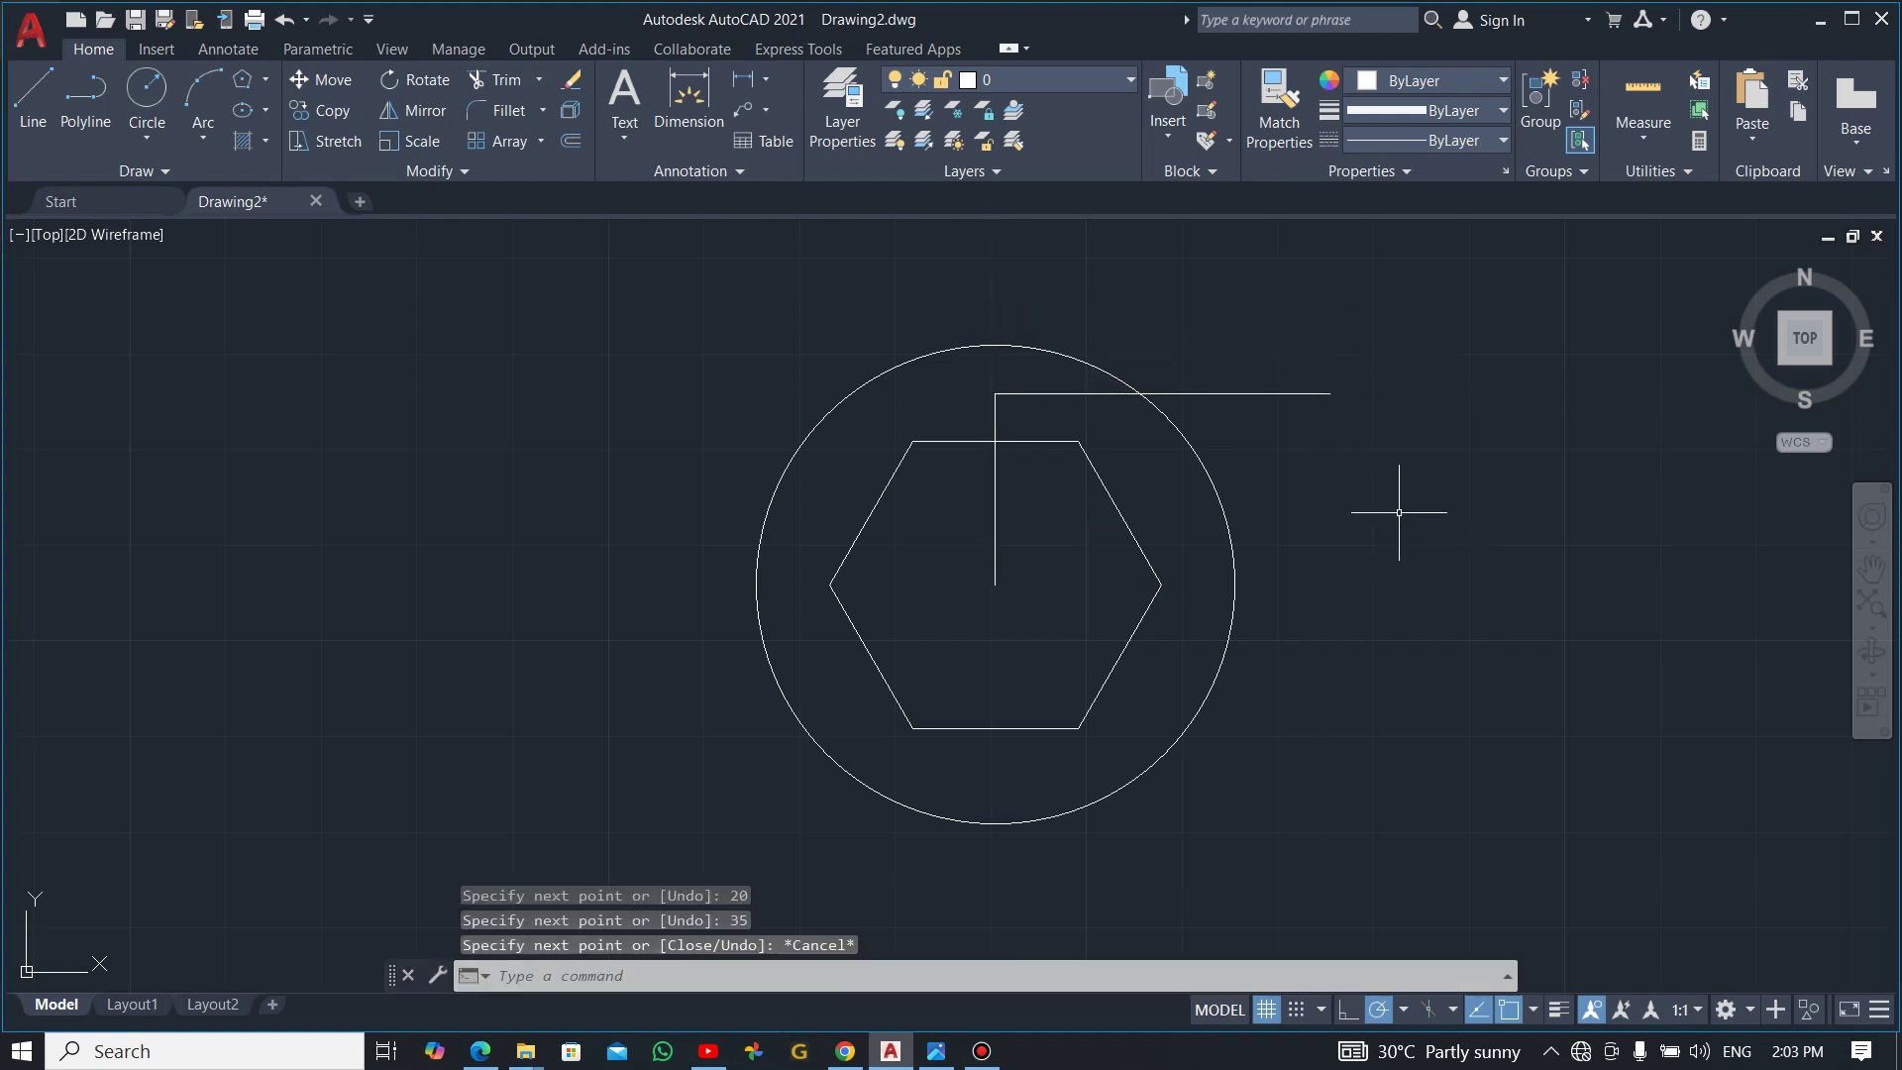
pyautogui.hotkey('alt', 'Tab')
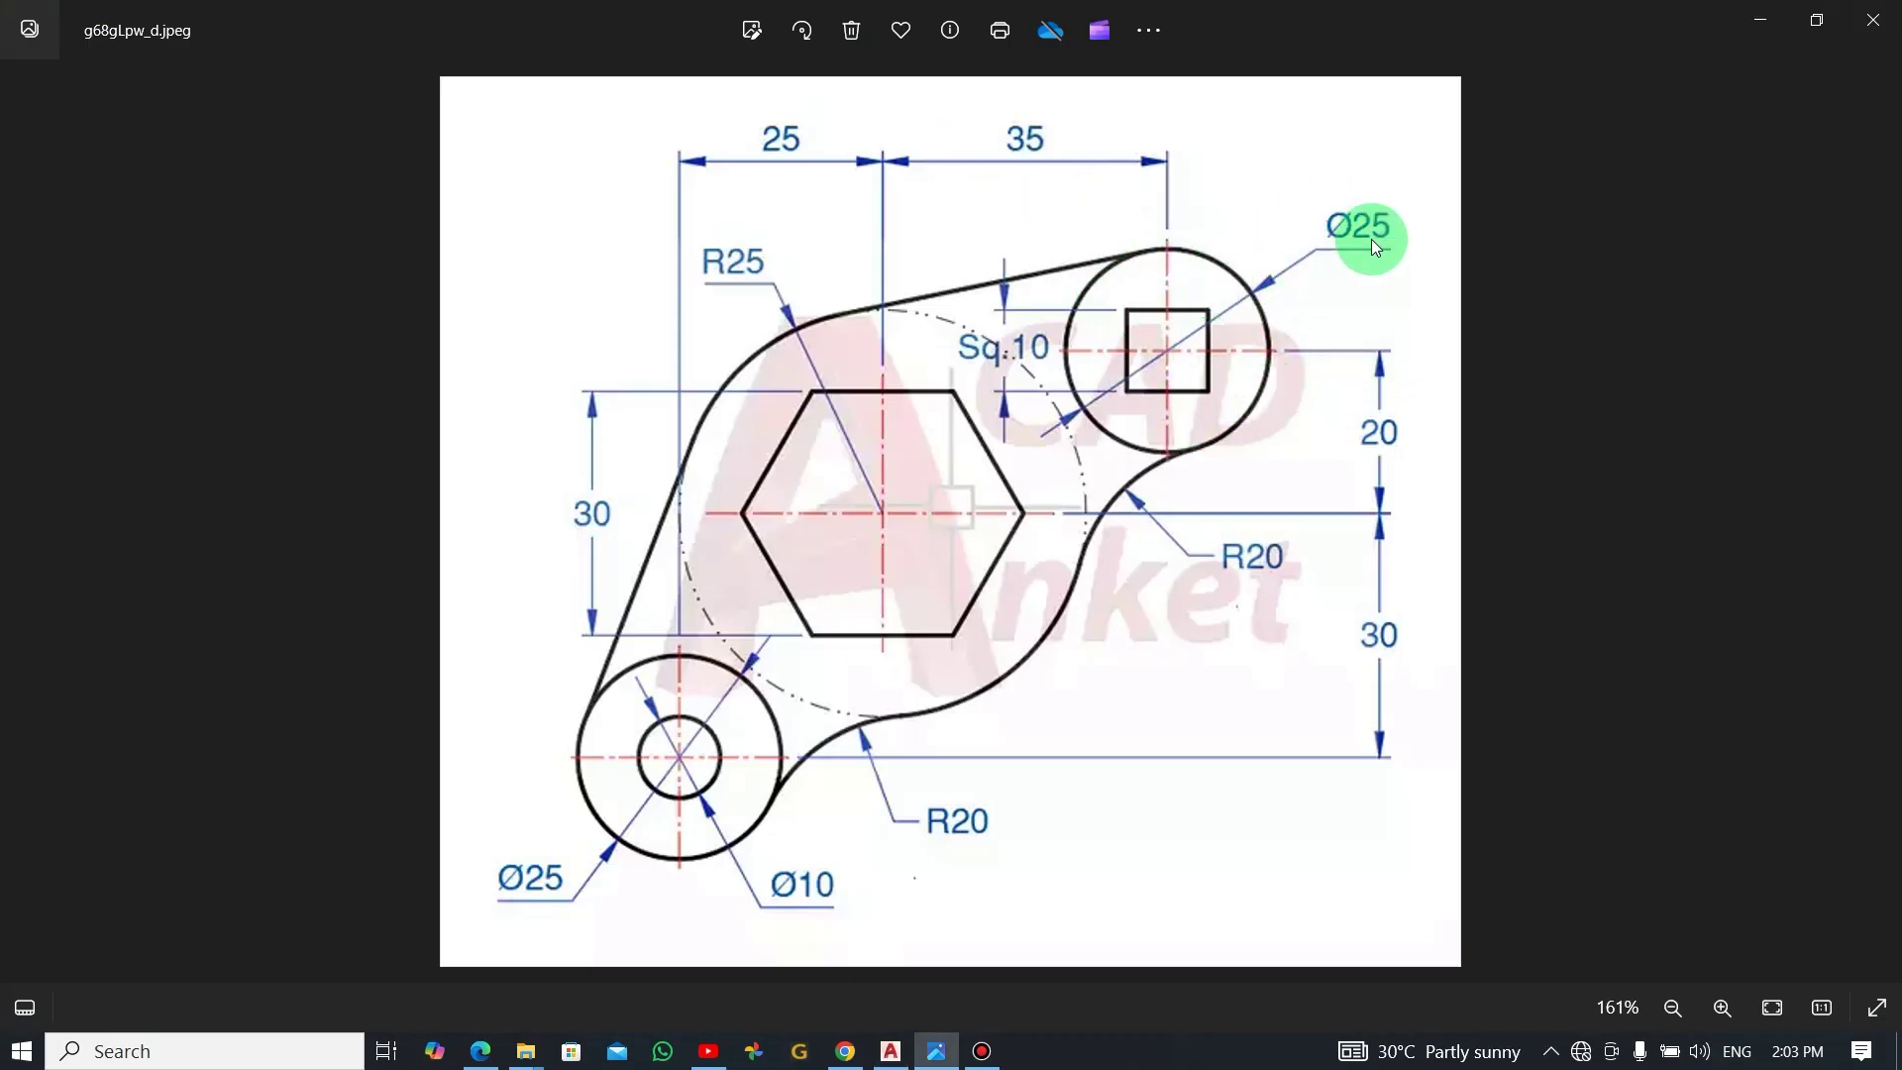
# - Draw a 25-diameter circle centred on the right end of the 35-unit line
pyautogui.hotkey('alt', 'Tab')
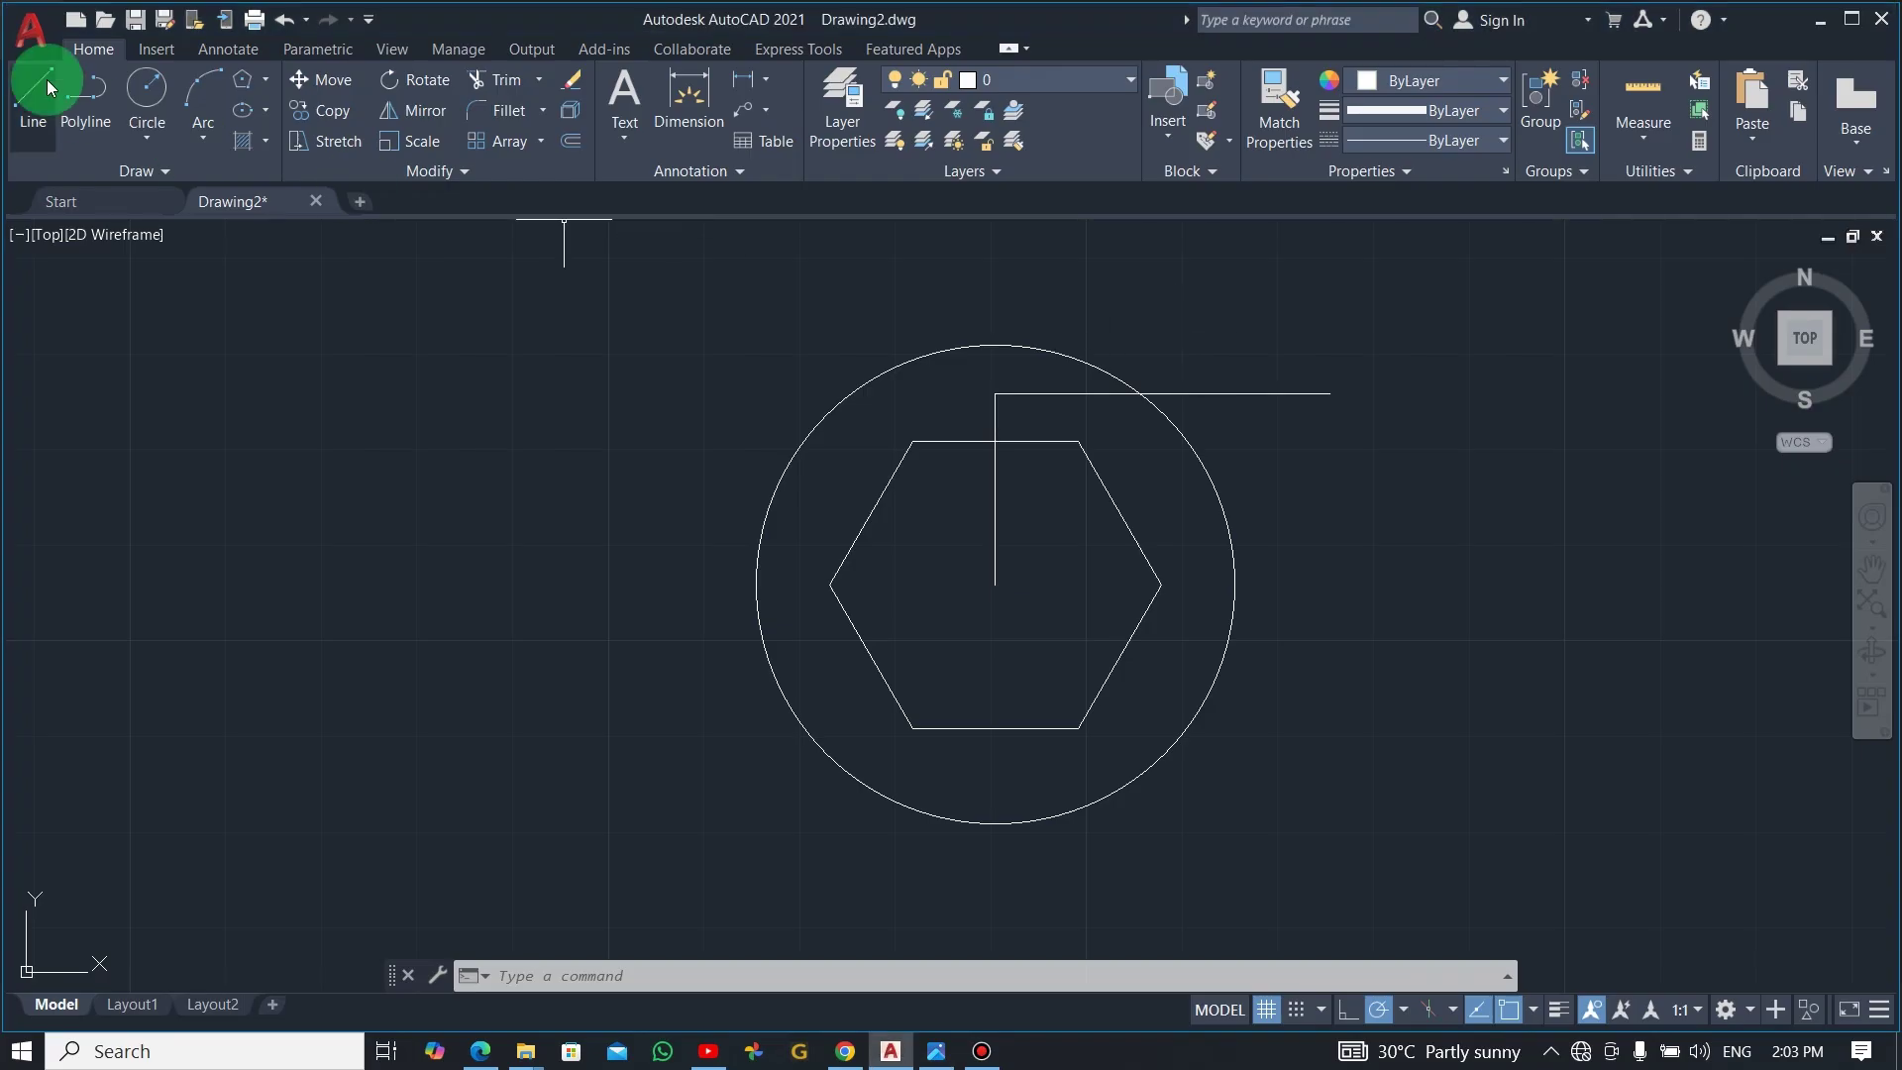
pyautogui.click(147, 91)
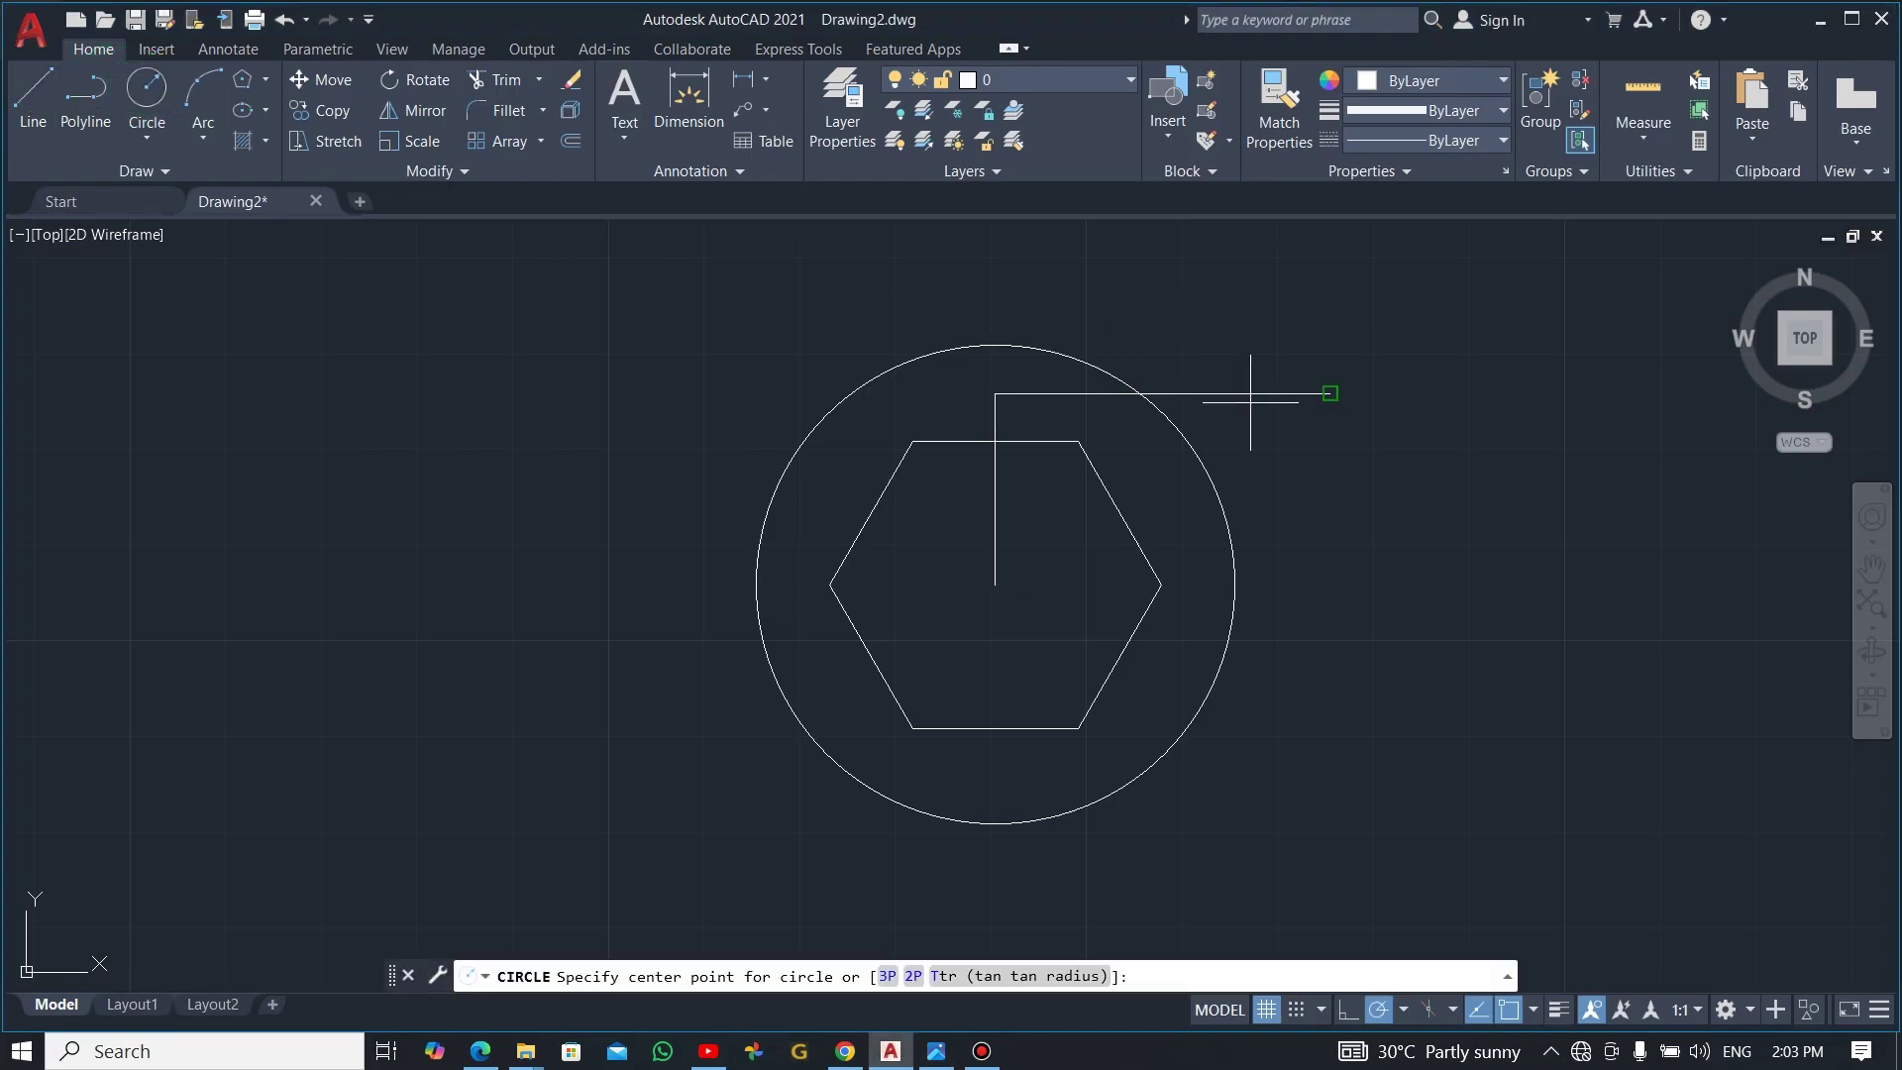
pyautogui.click(1330, 393)
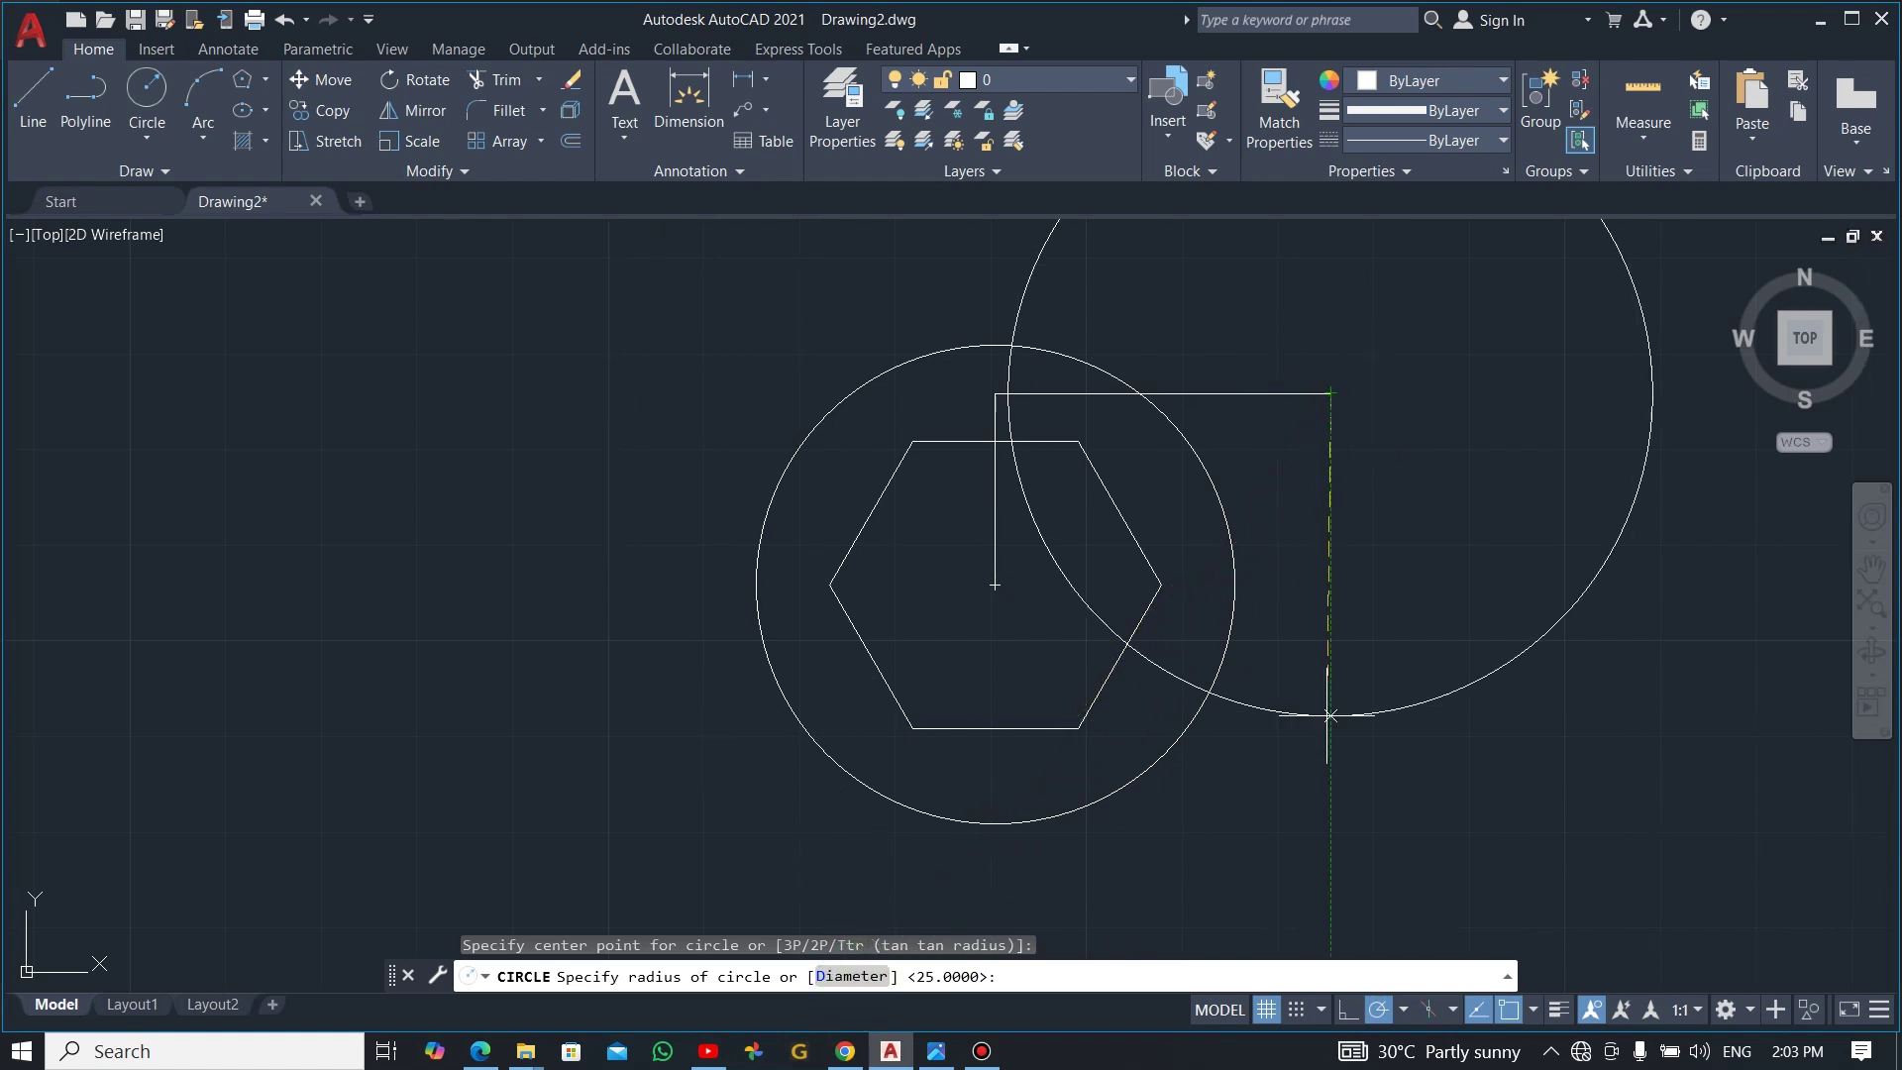
pyautogui.press('Return')
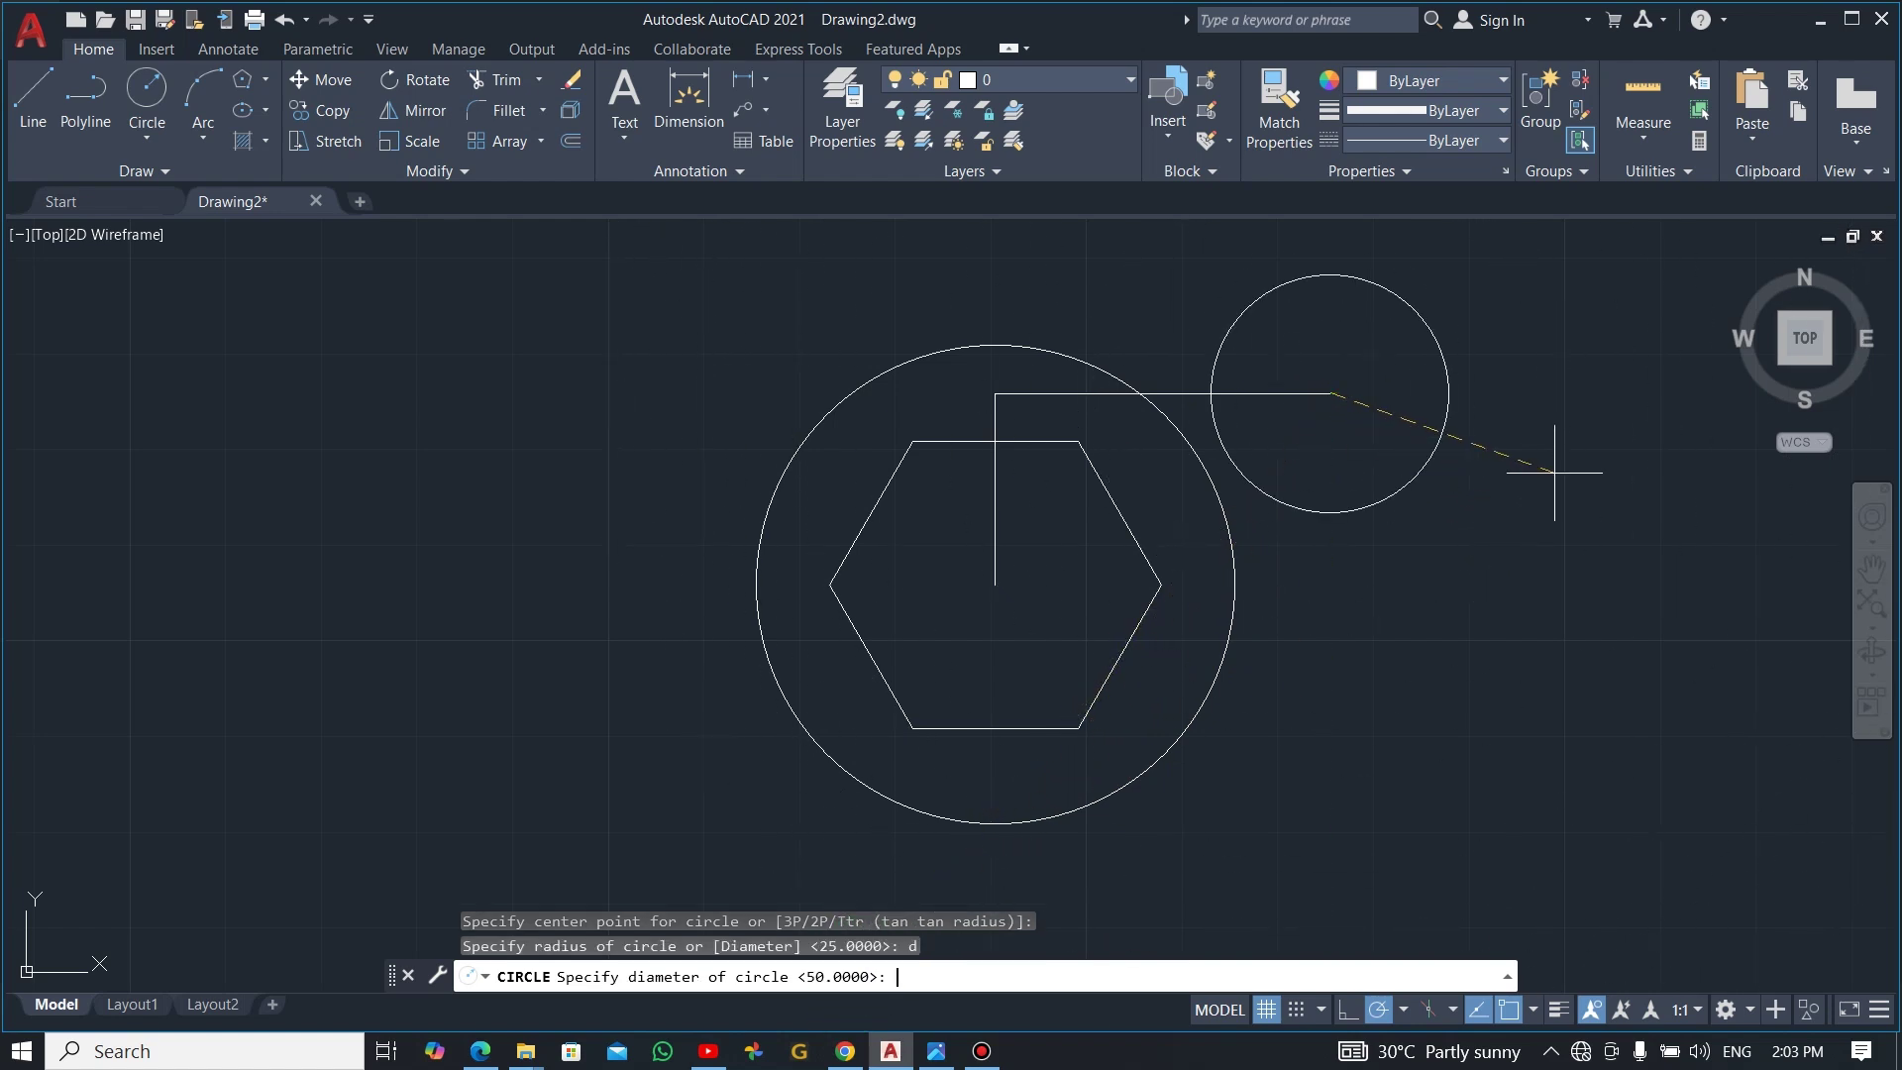
pyautogui.write('25')
pyautogui.press('Return')
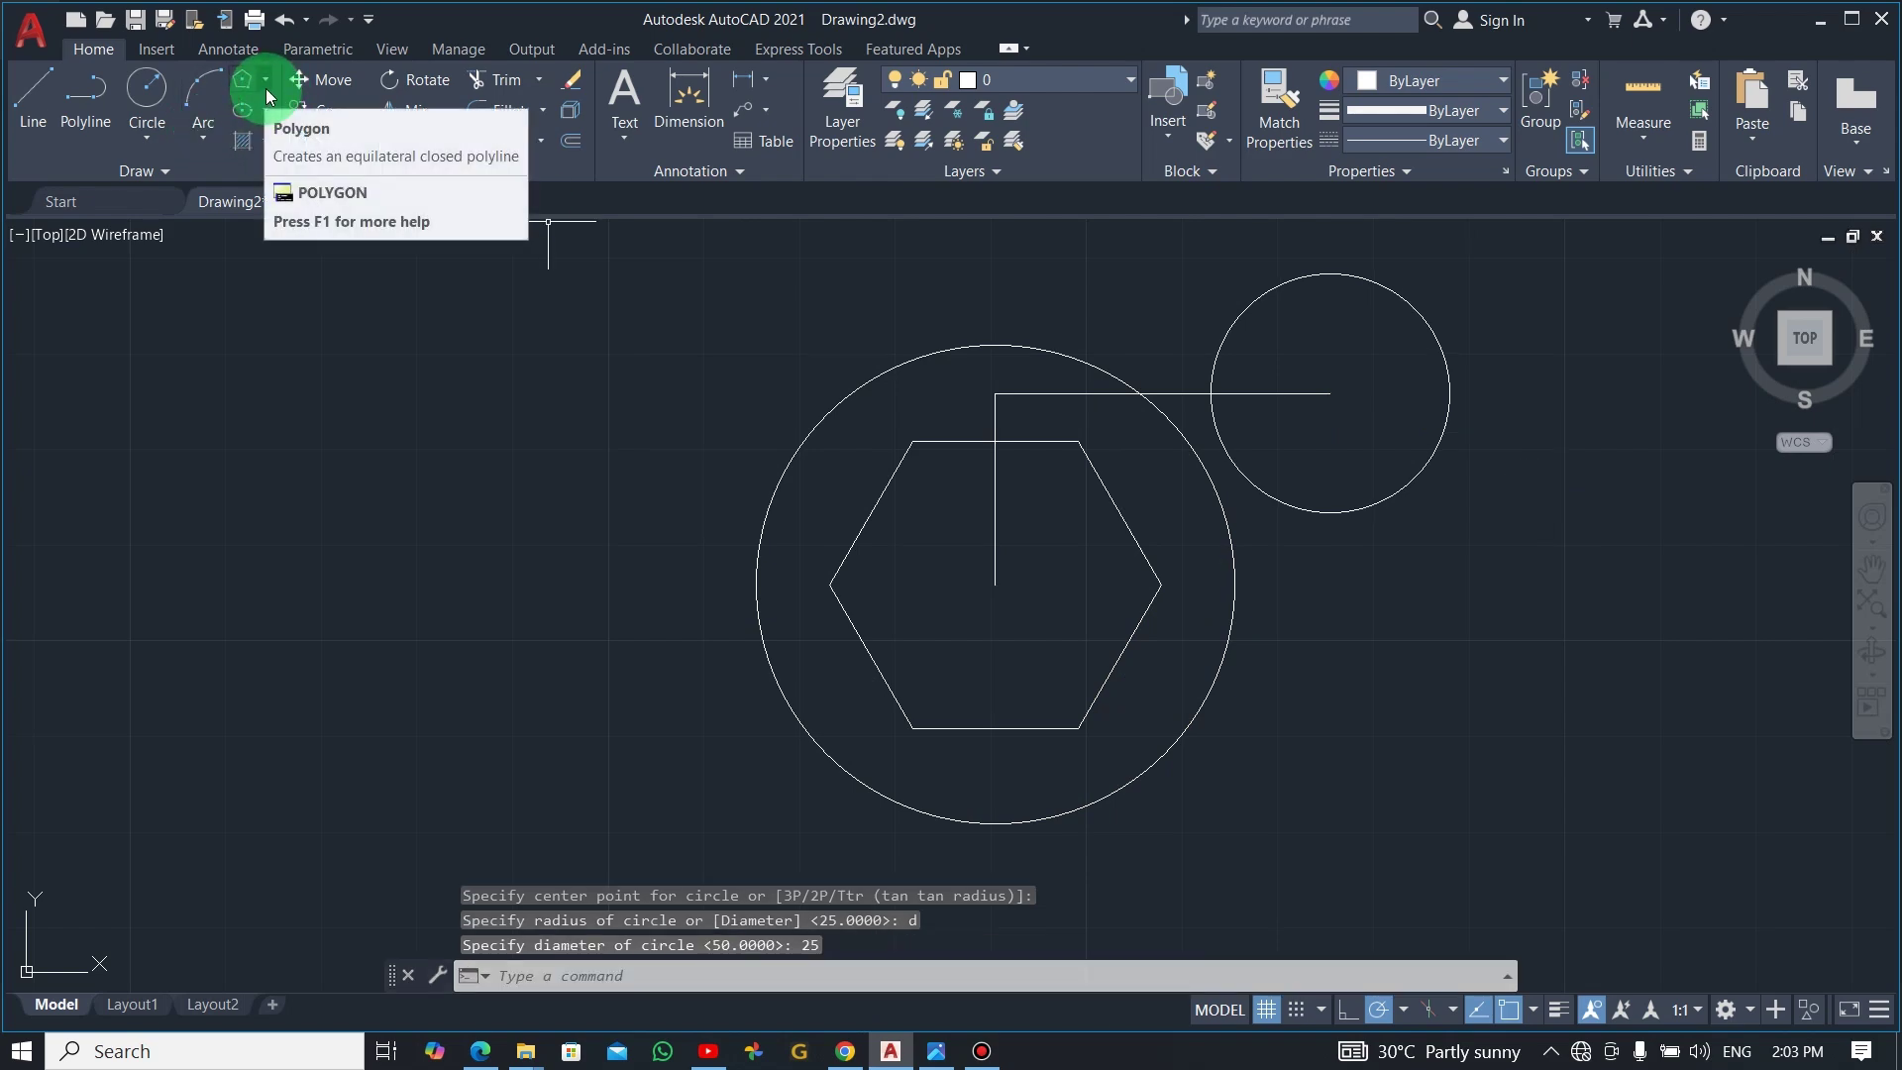
pyautogui.hotkey('alt', 'Tab')
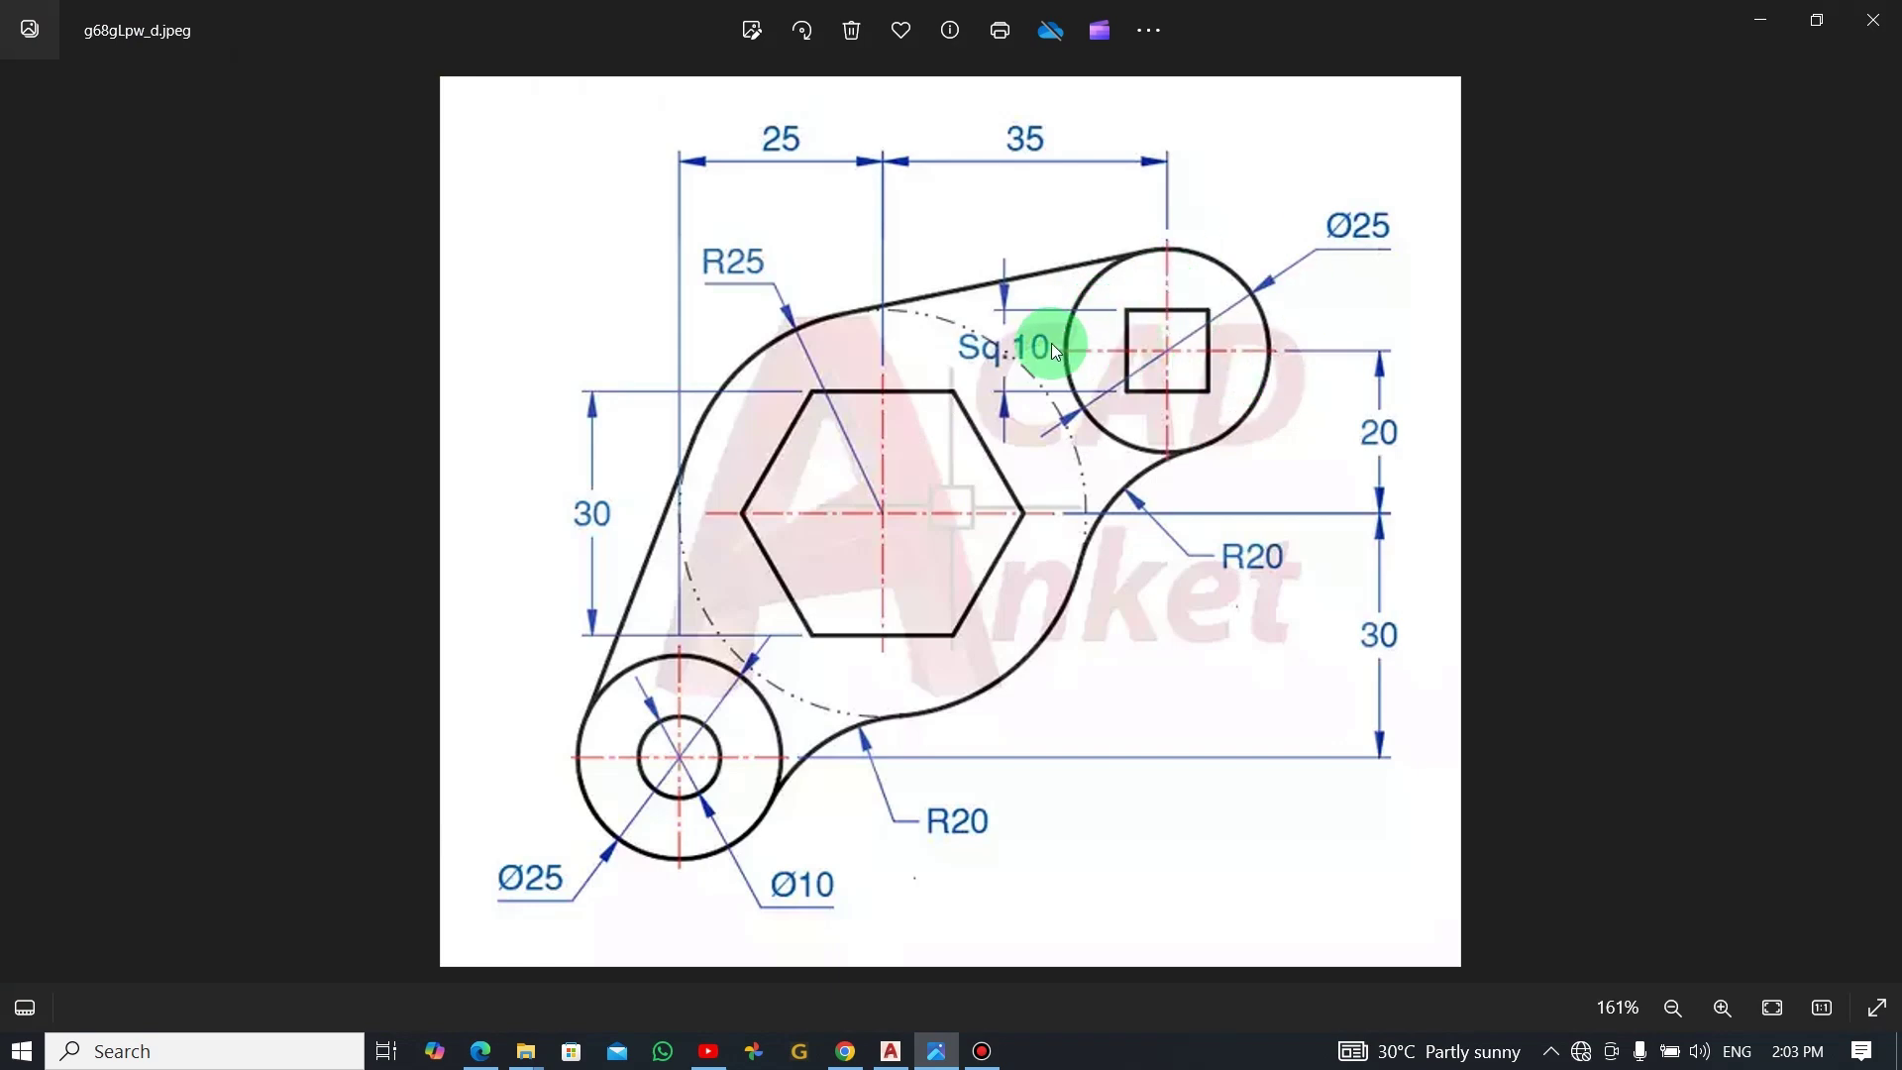
pyautogui.hotkey('alt', 'Tab')
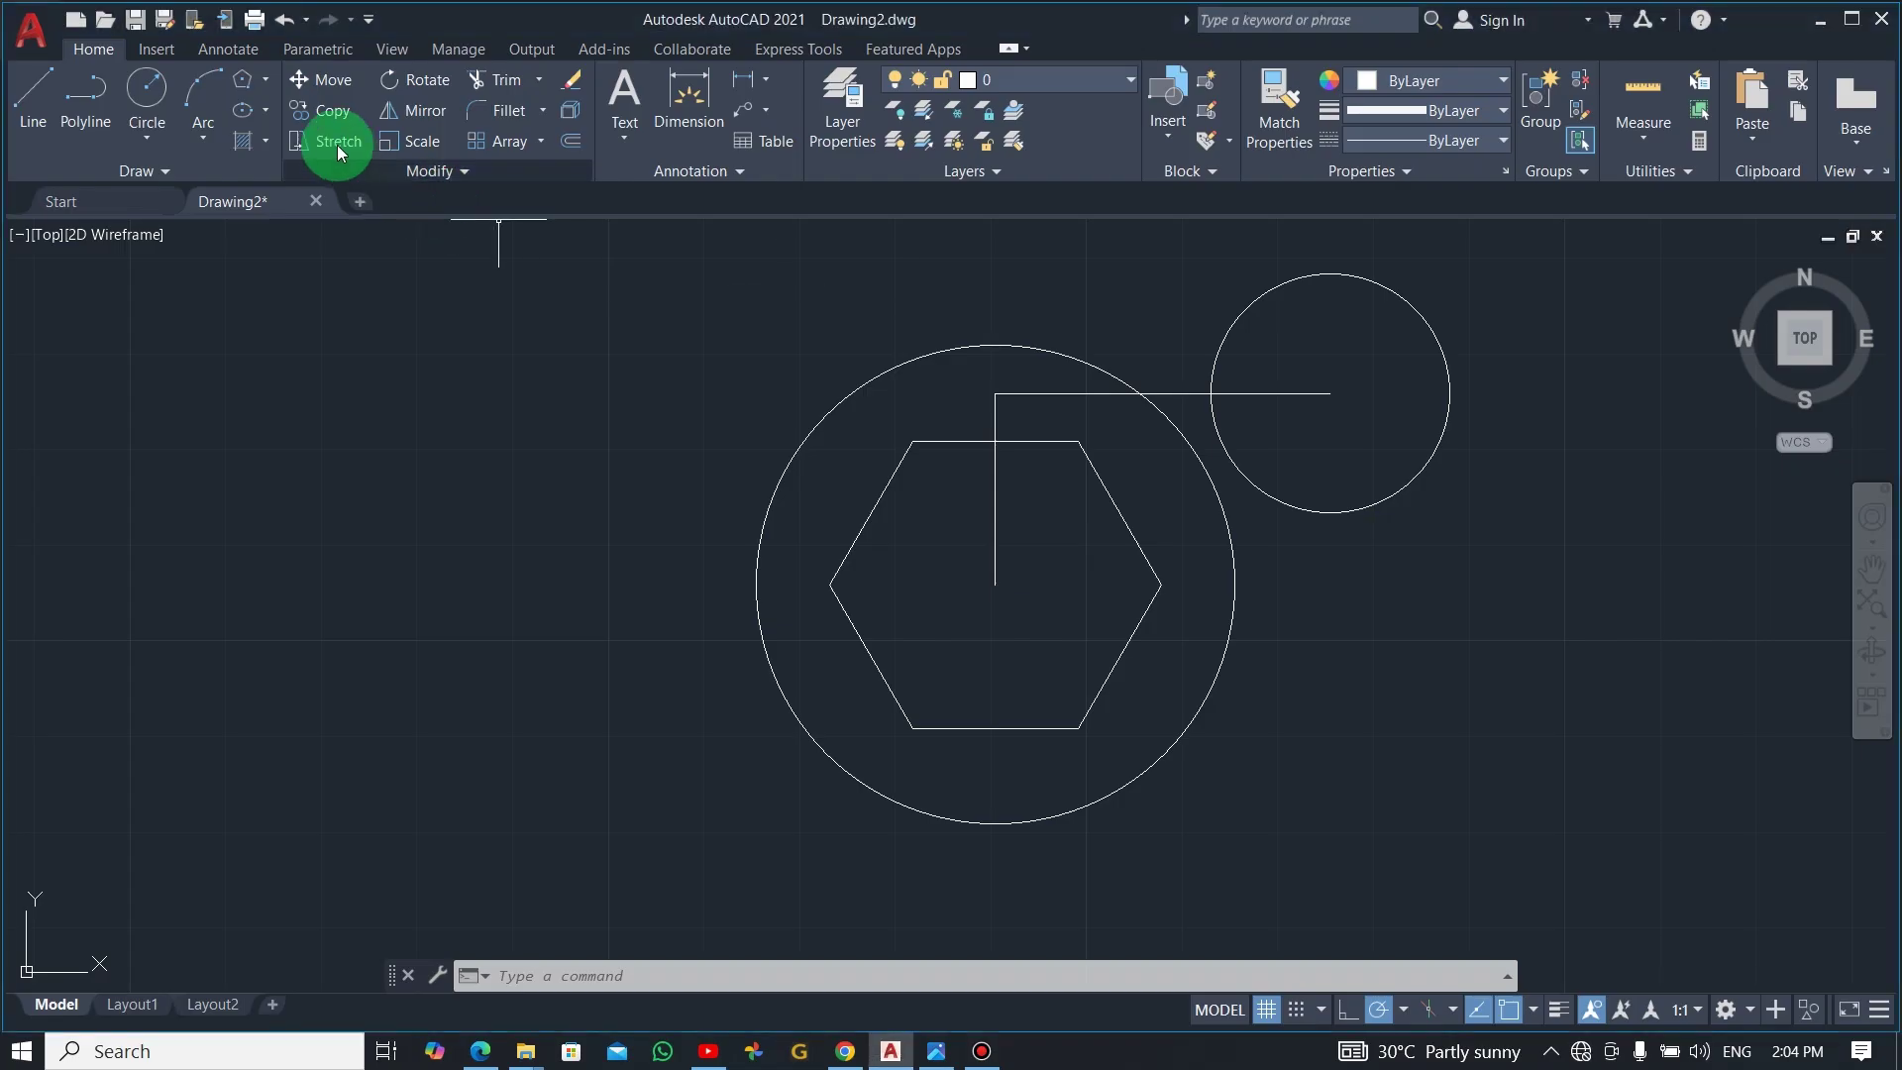
pyautogui.click(265, 87)
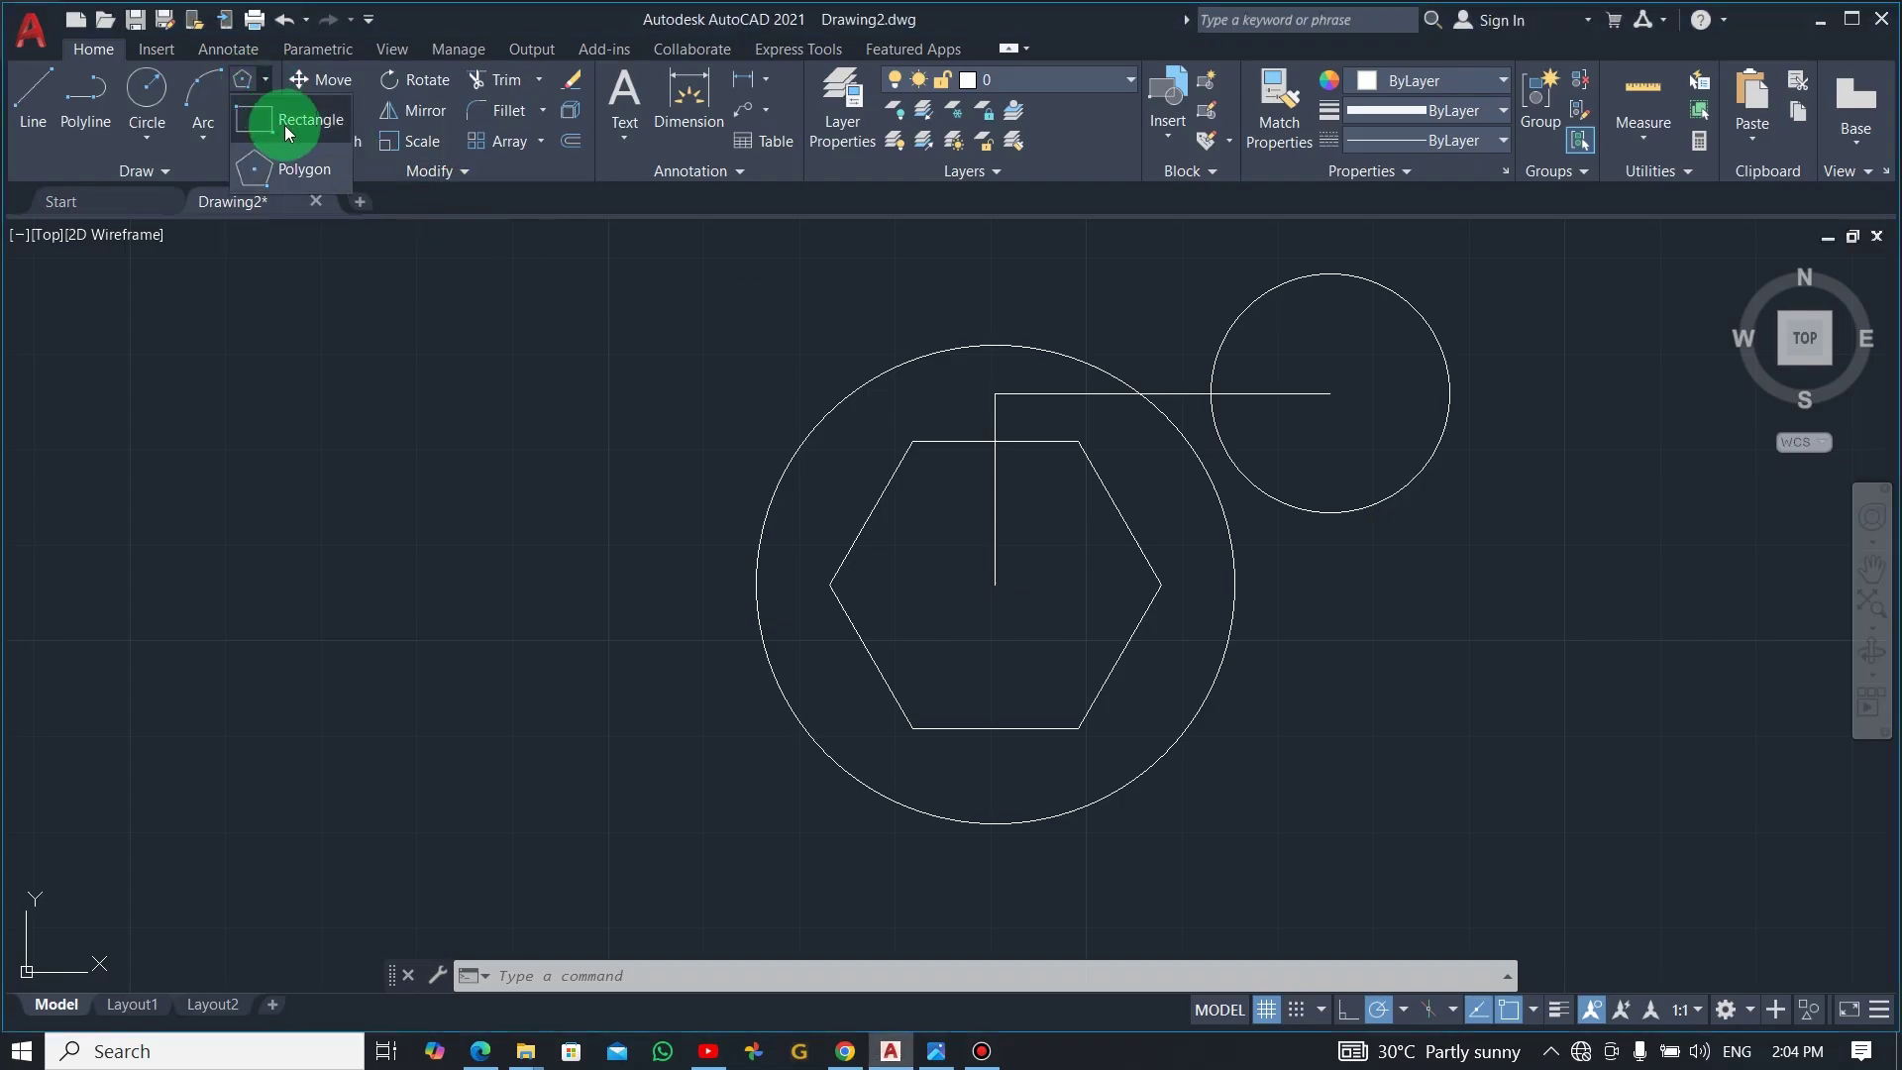
# - Draw a 10 by 10 rectangle to the right of the drawing using Dimensions
pyautogui.click(284, 125)
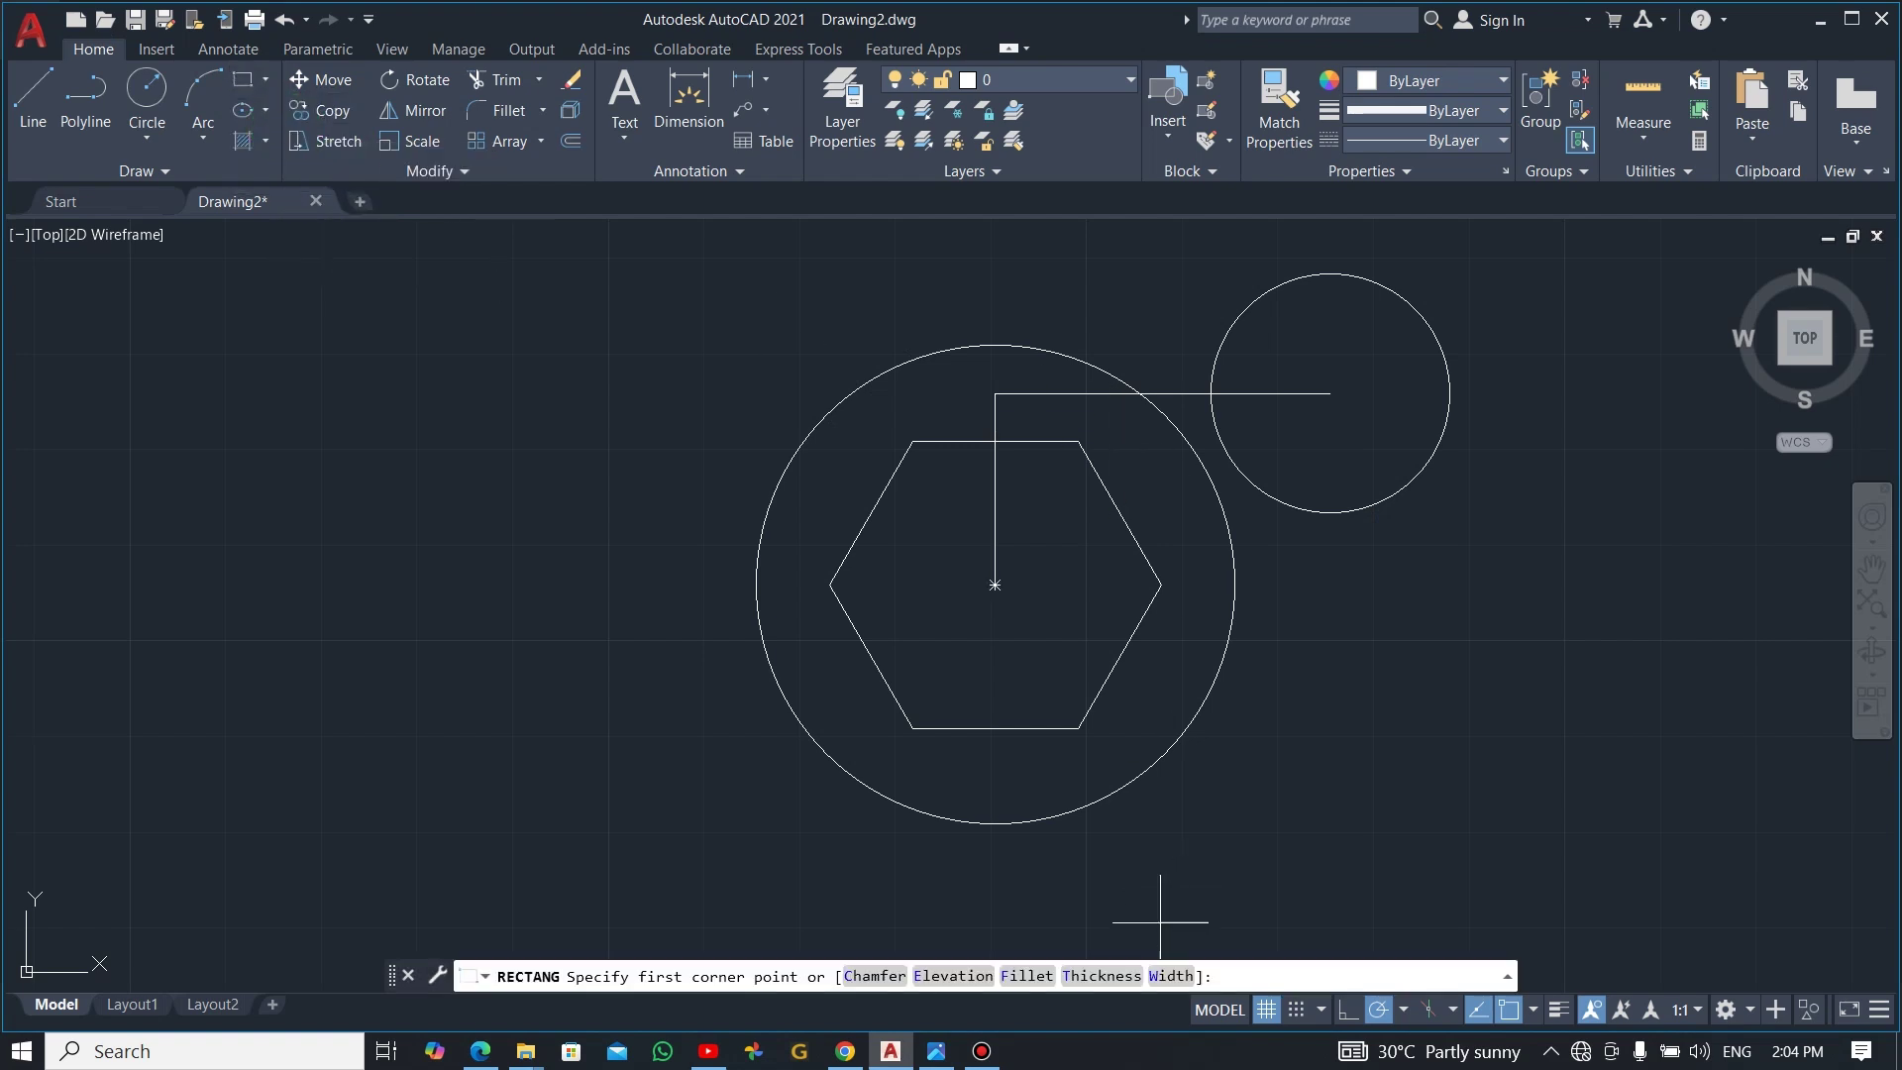
pyautogui.click(1337, 634)
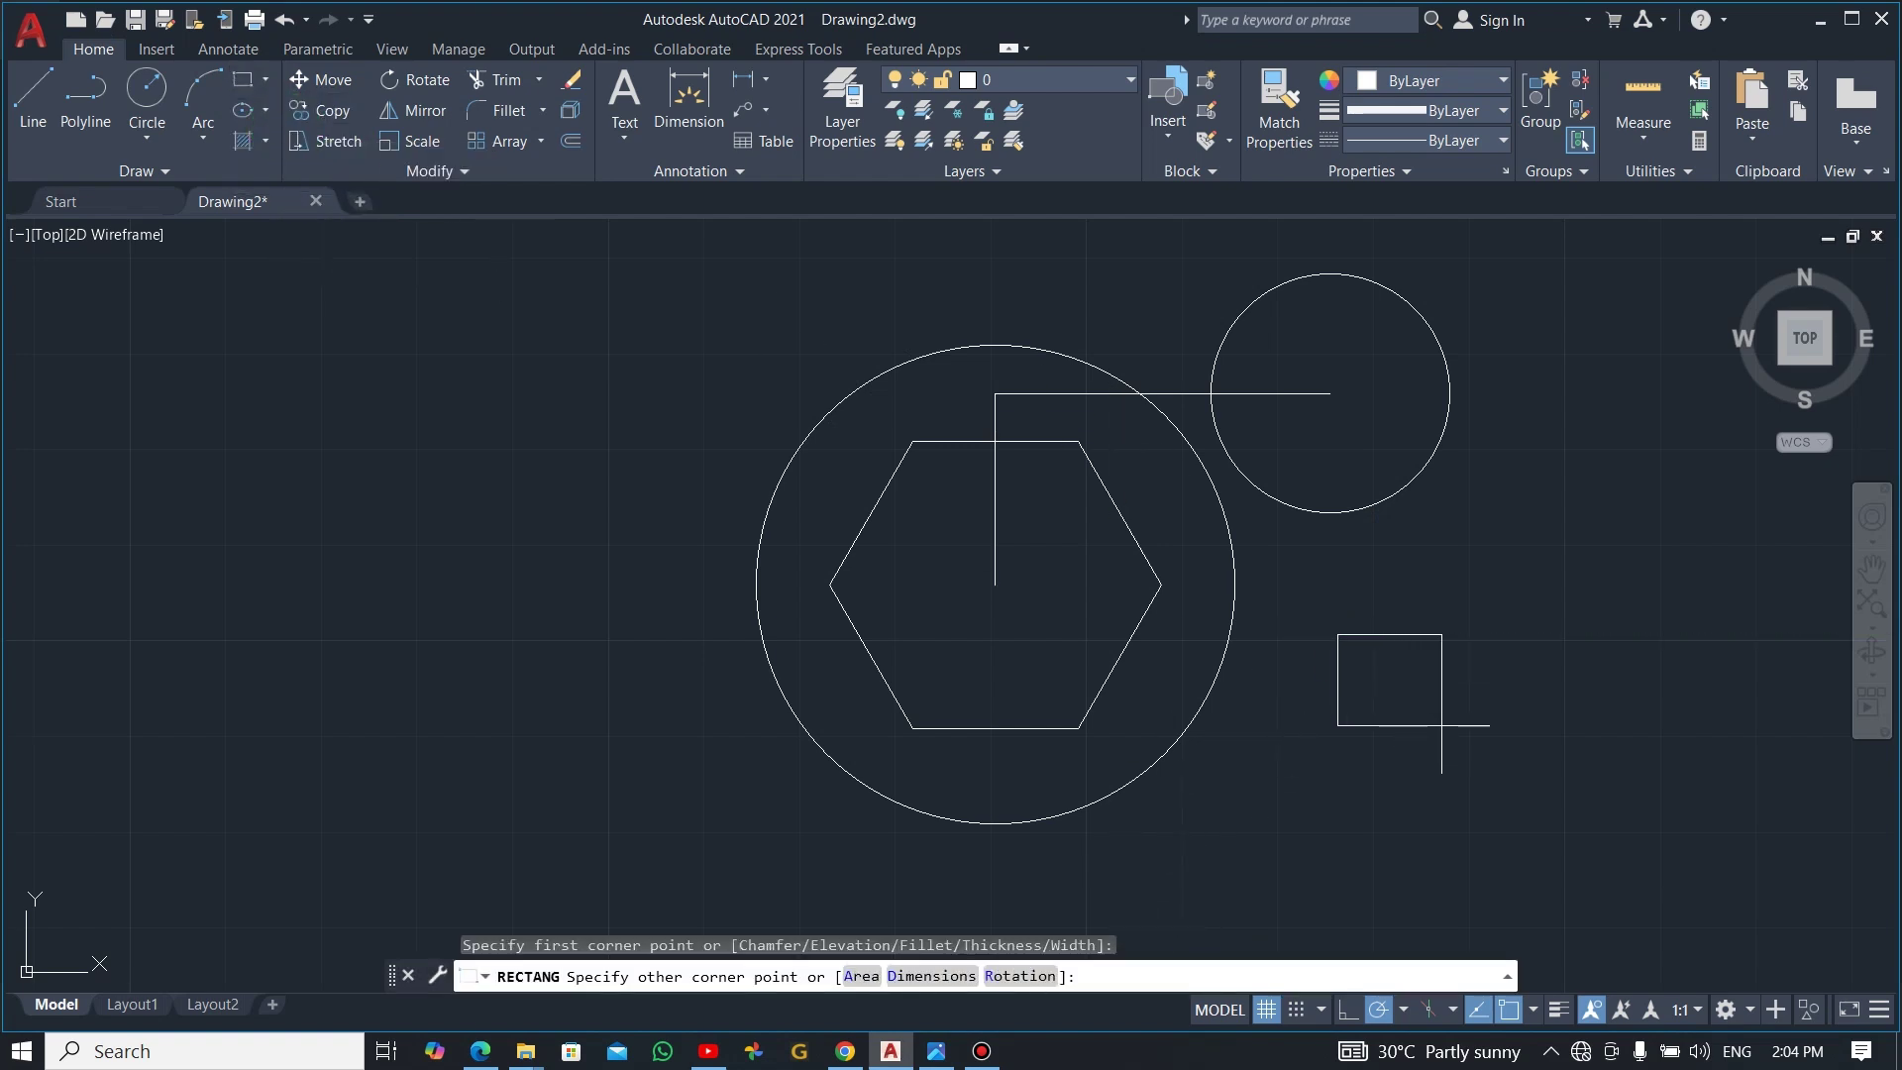
pyautogui.click(932, 977)
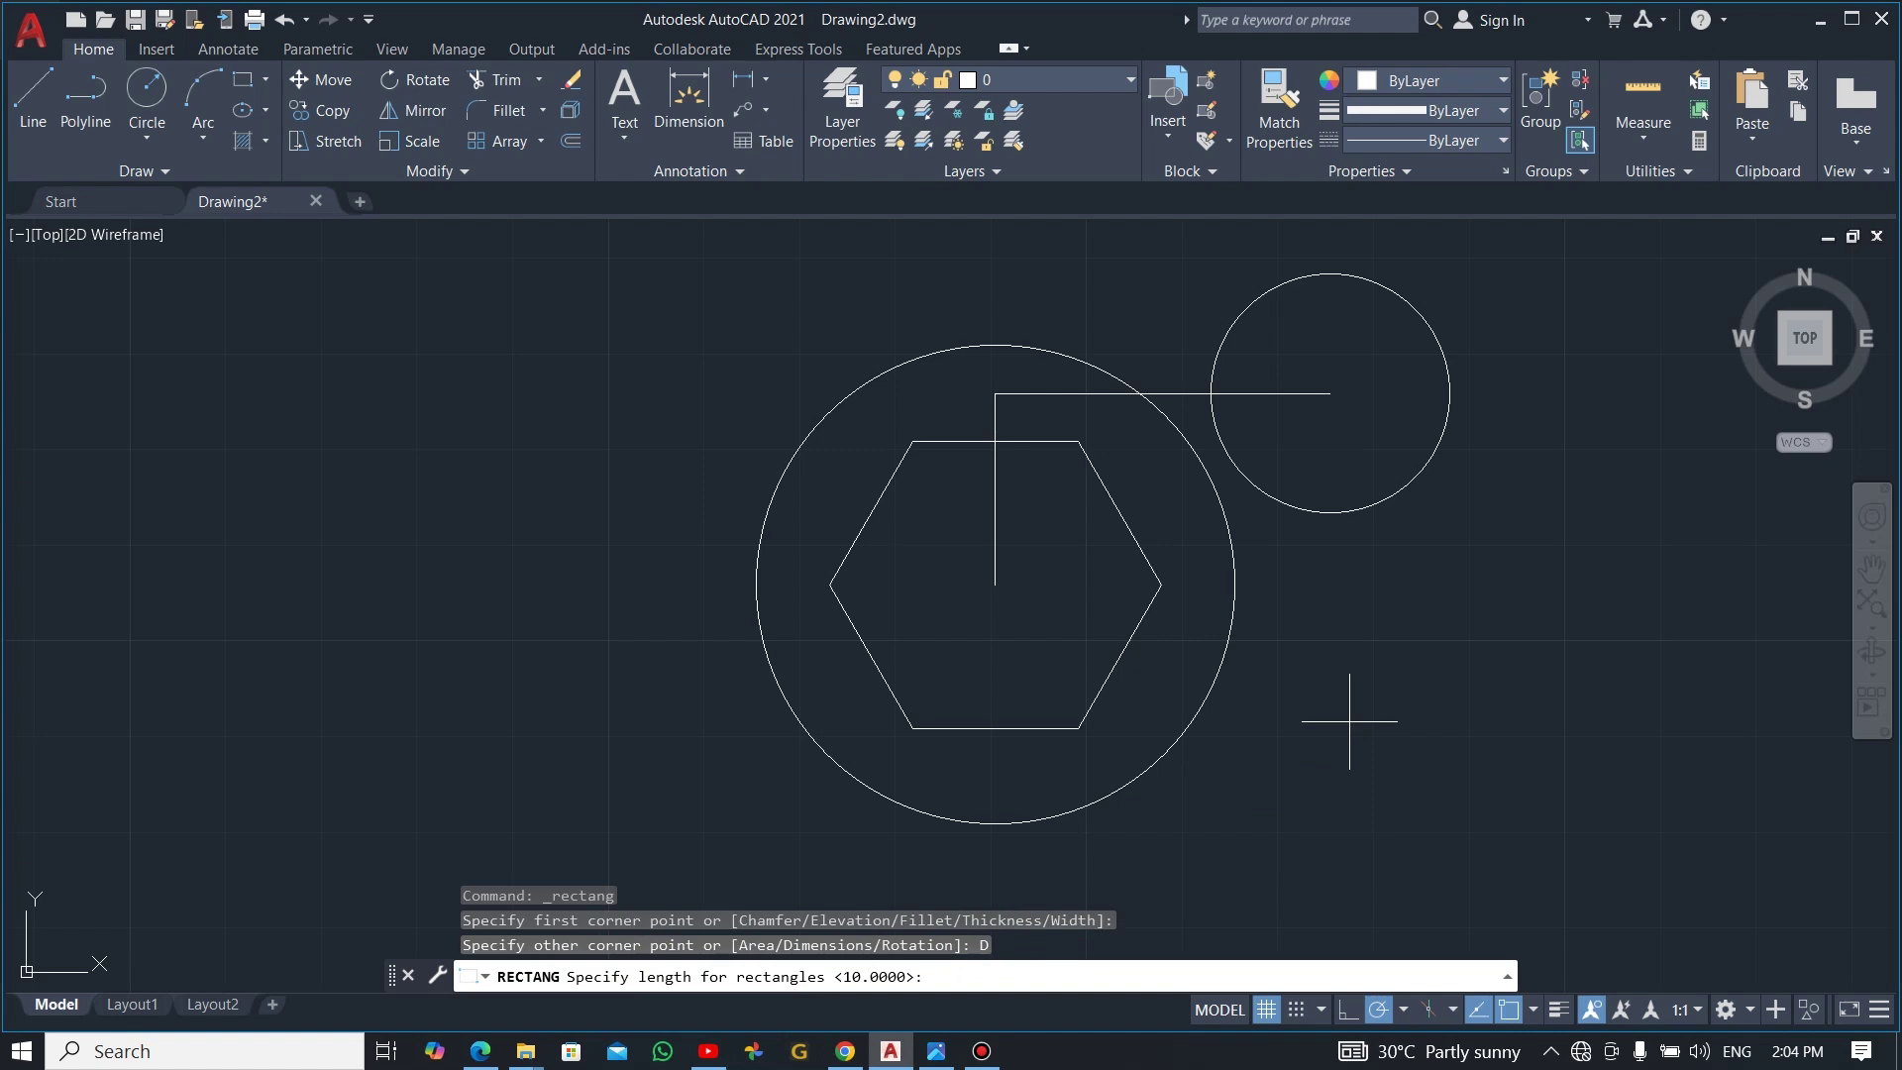
pyautogui.press('Return')
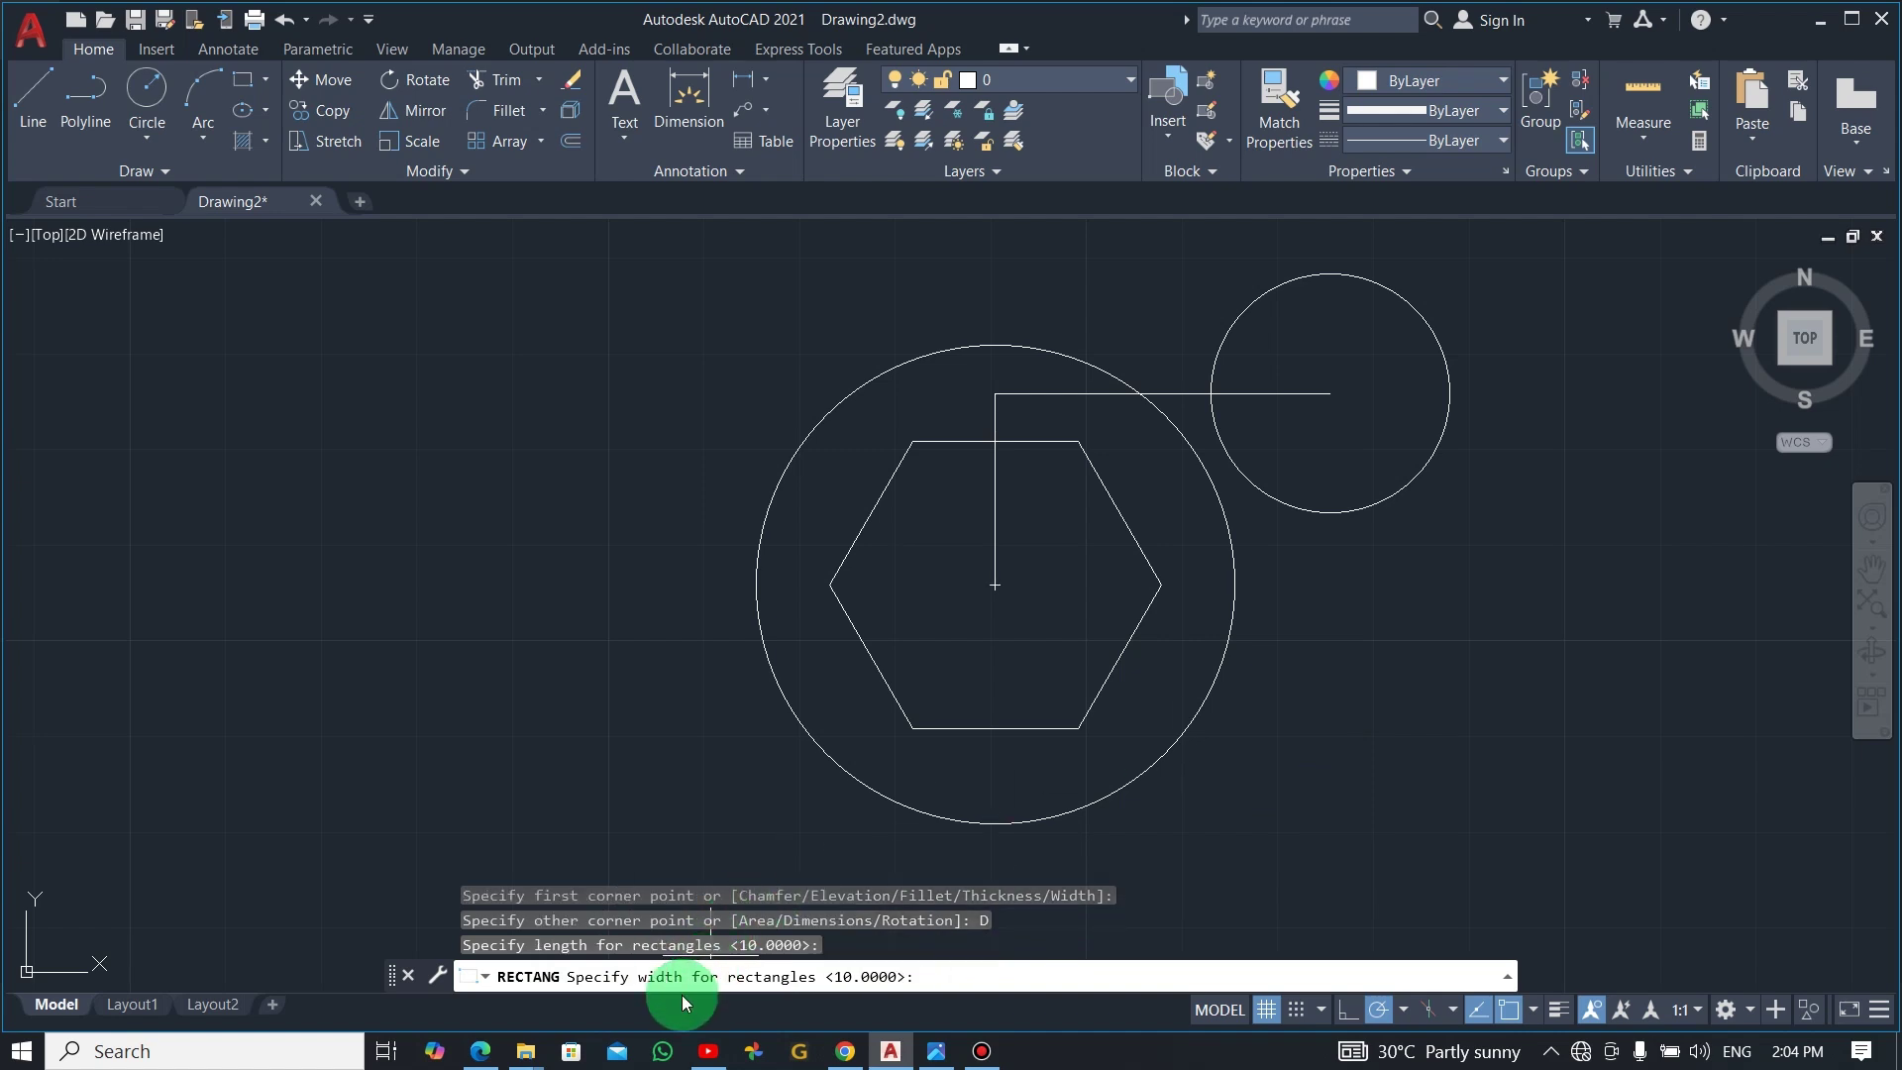
pyautogui.press('Return')
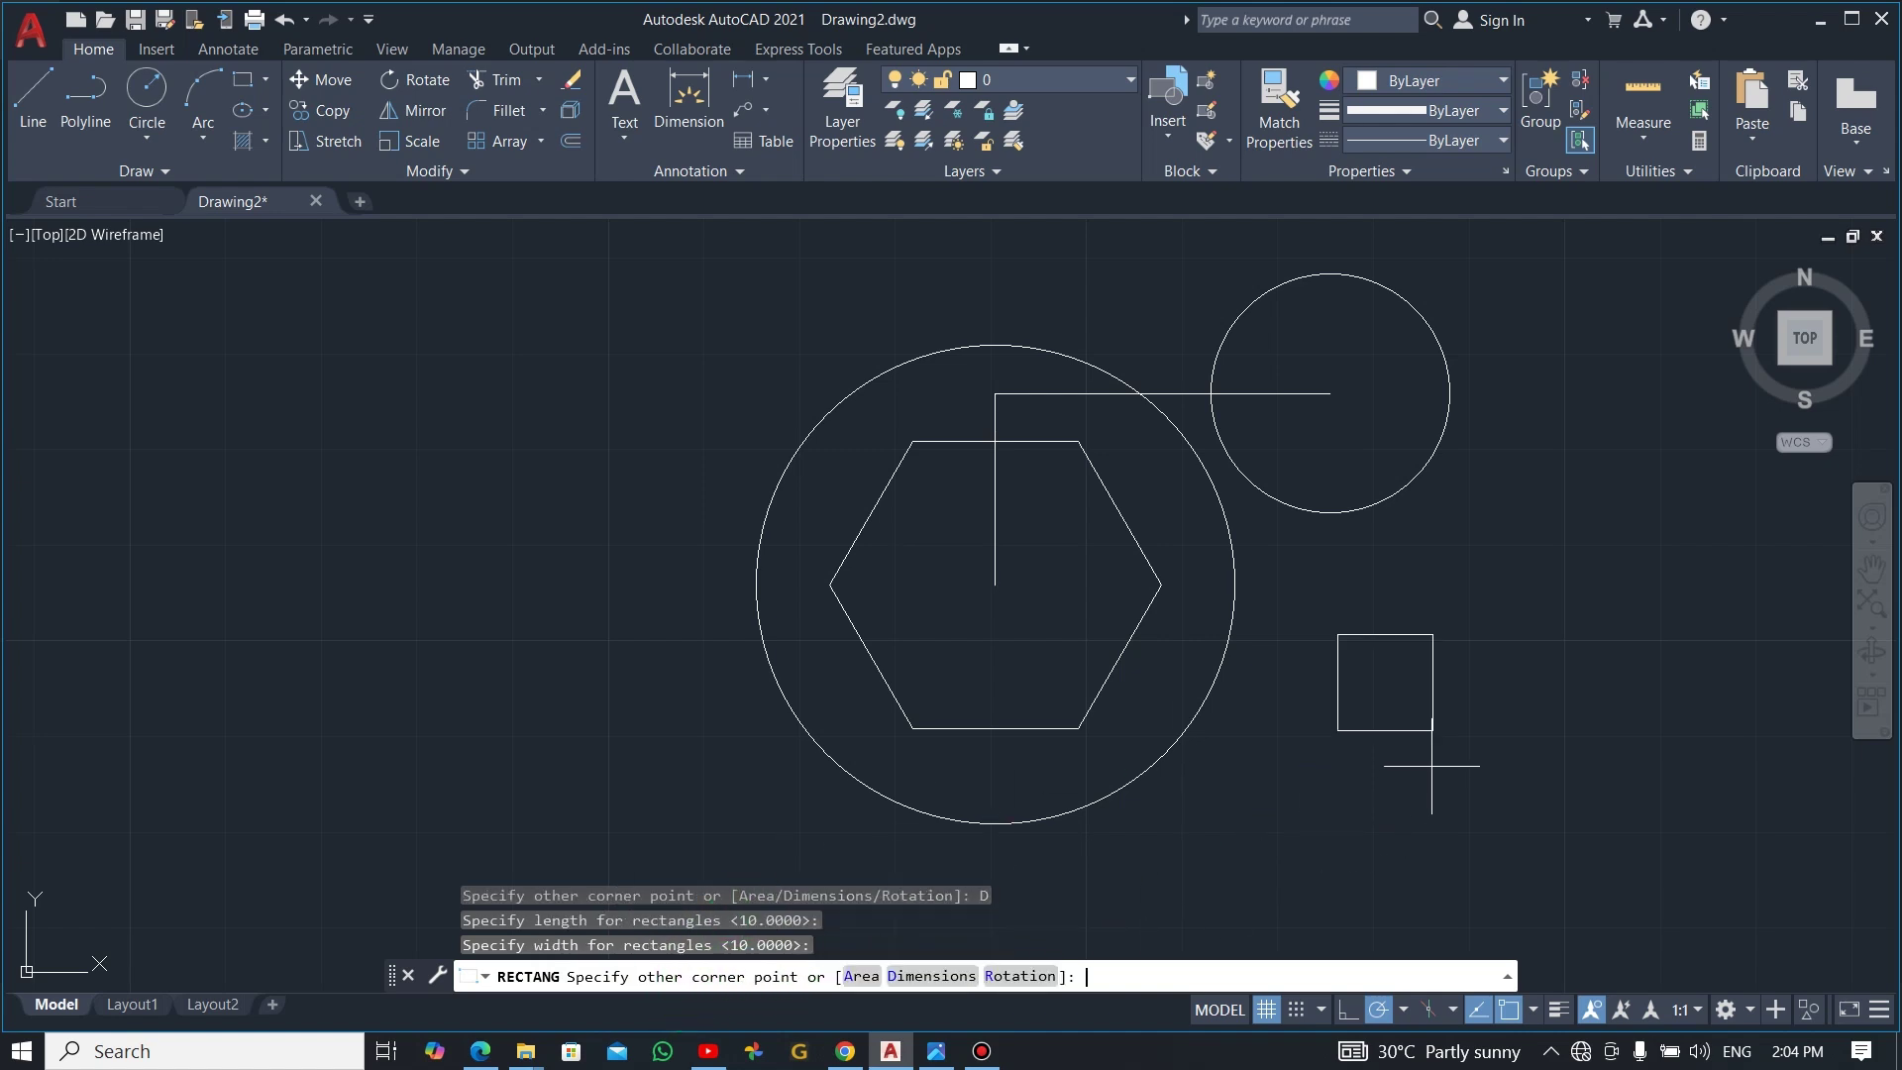
pyautogui.click(1516, 758)
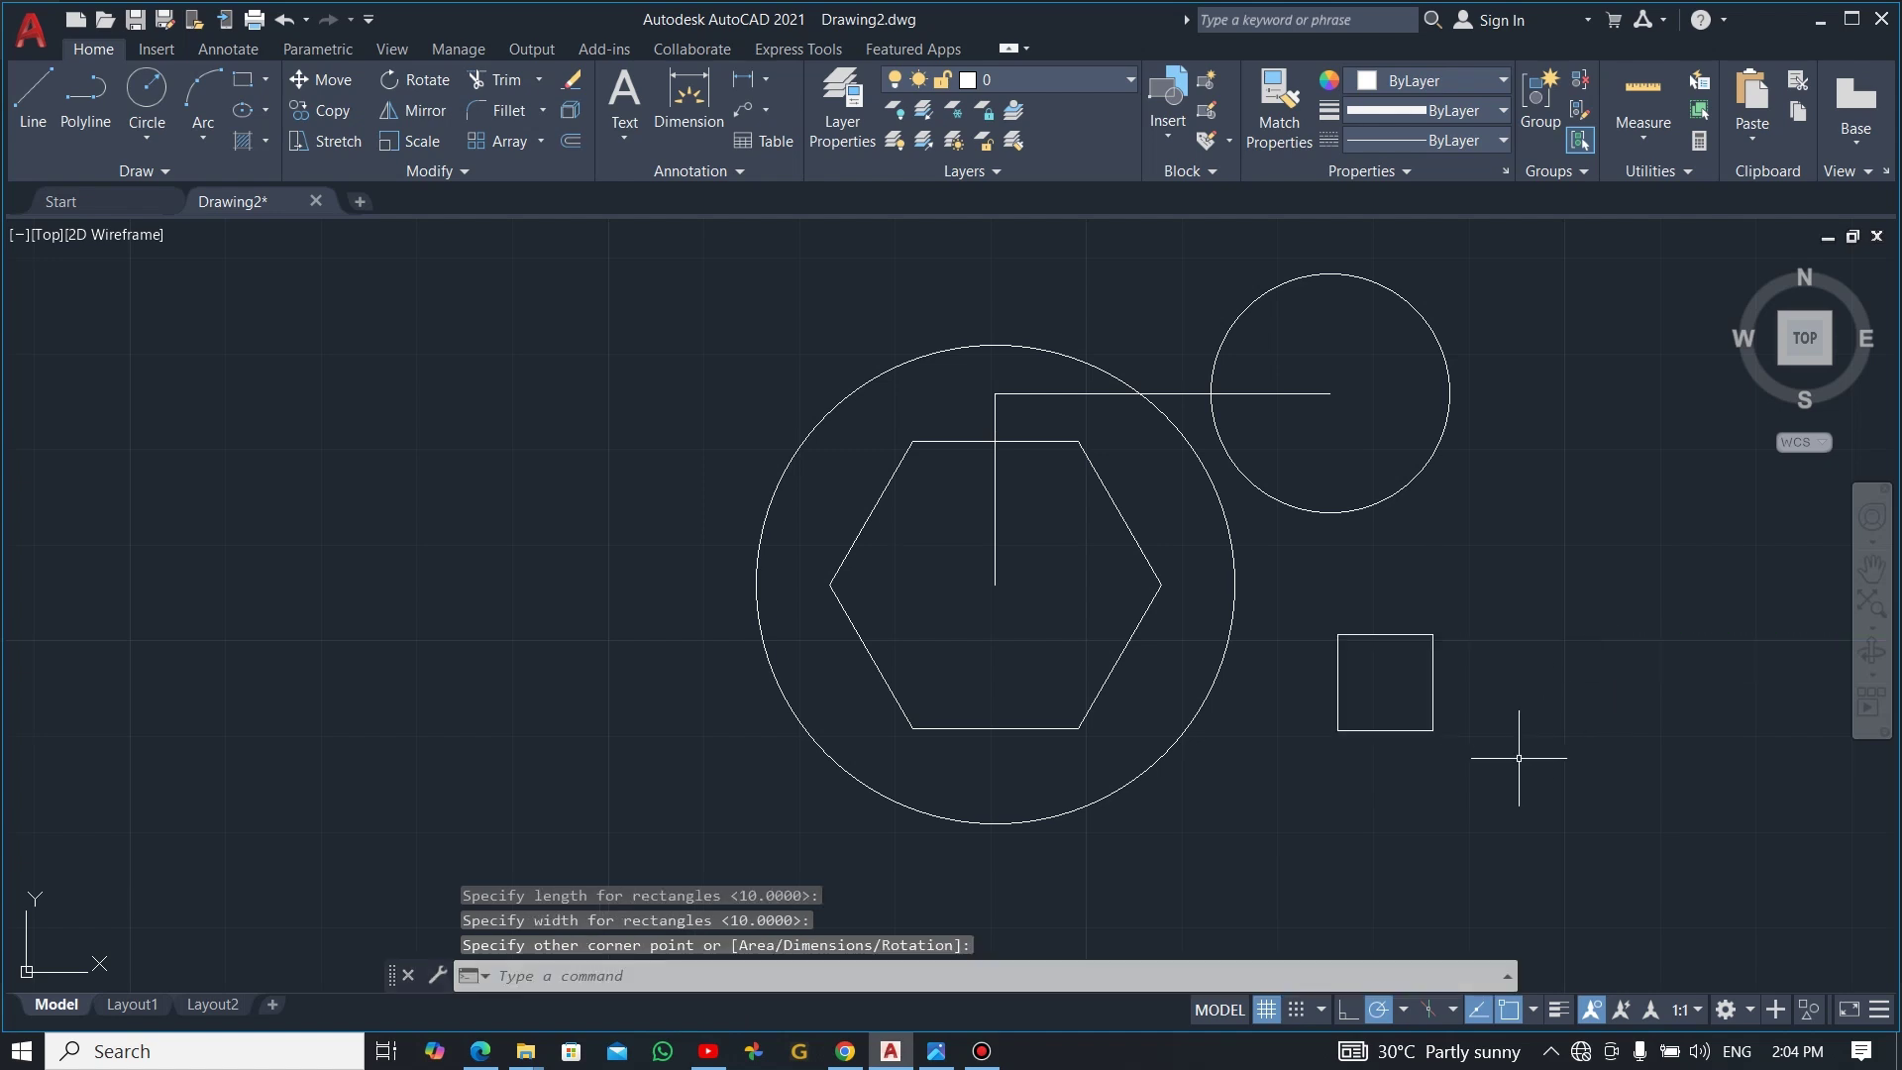
# - Move the 10 by 10 square from its centre onto the 25-diameter circle's centre
pyautogui.click(1494, 789)
pyautogui.click(1393, 671)
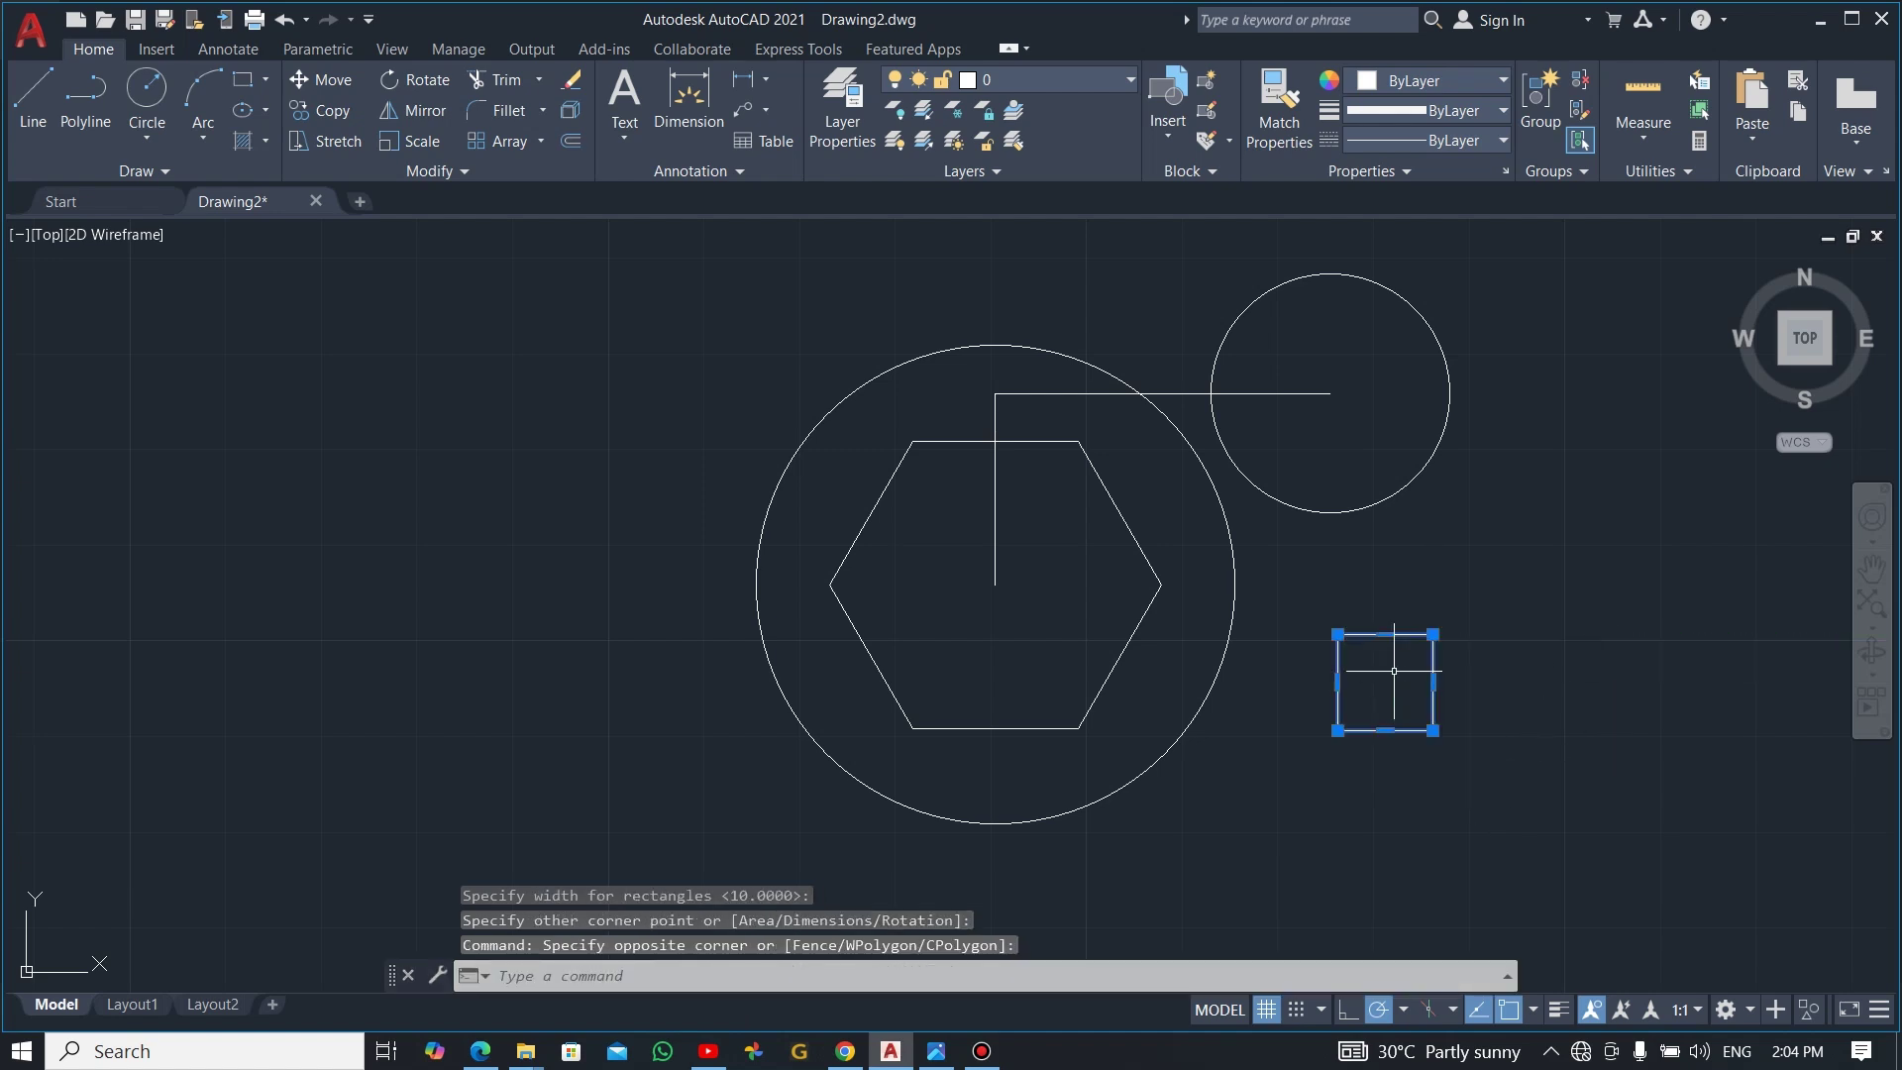
pyautogui.write('m')
pyautogui.press('BackSpace')
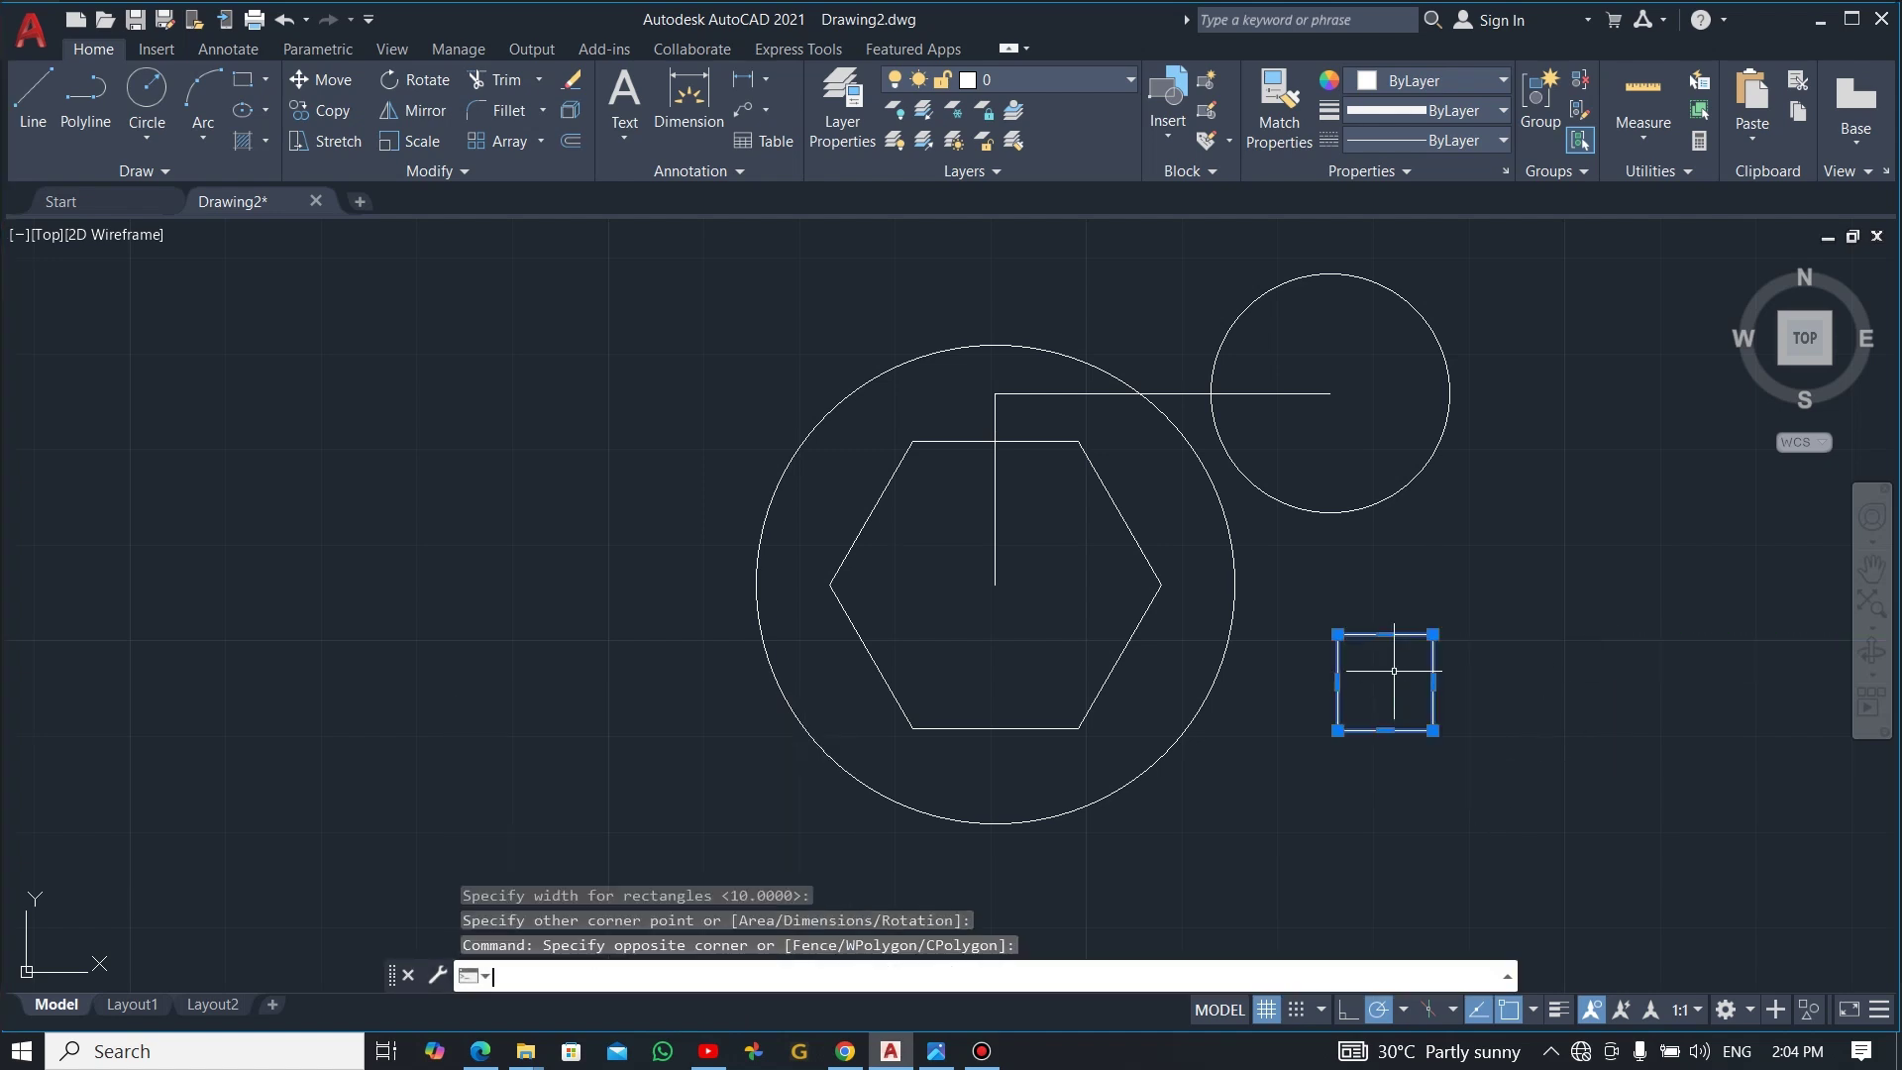
pyautogui.press('Escape')
pyautogui.click(1516, 798)
pyautogui.click(1399, 678)
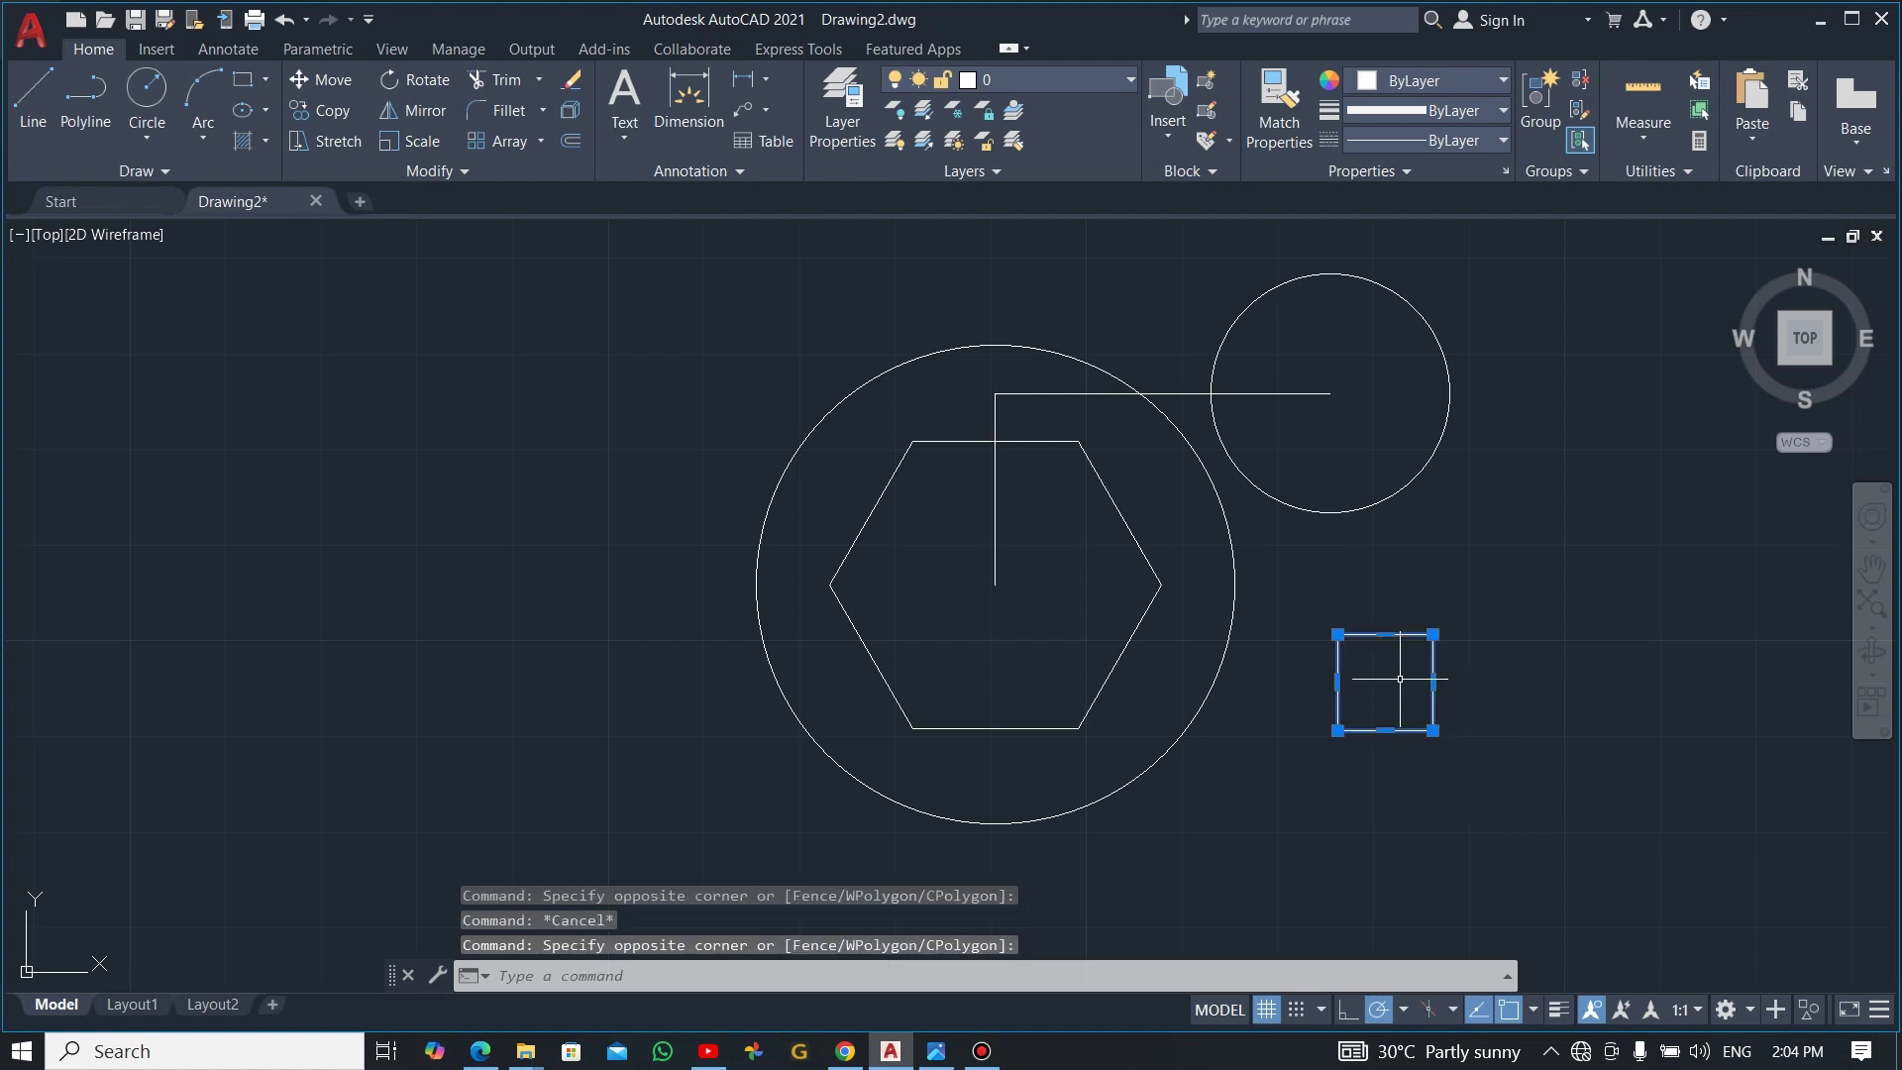
pyautogui.write('m')
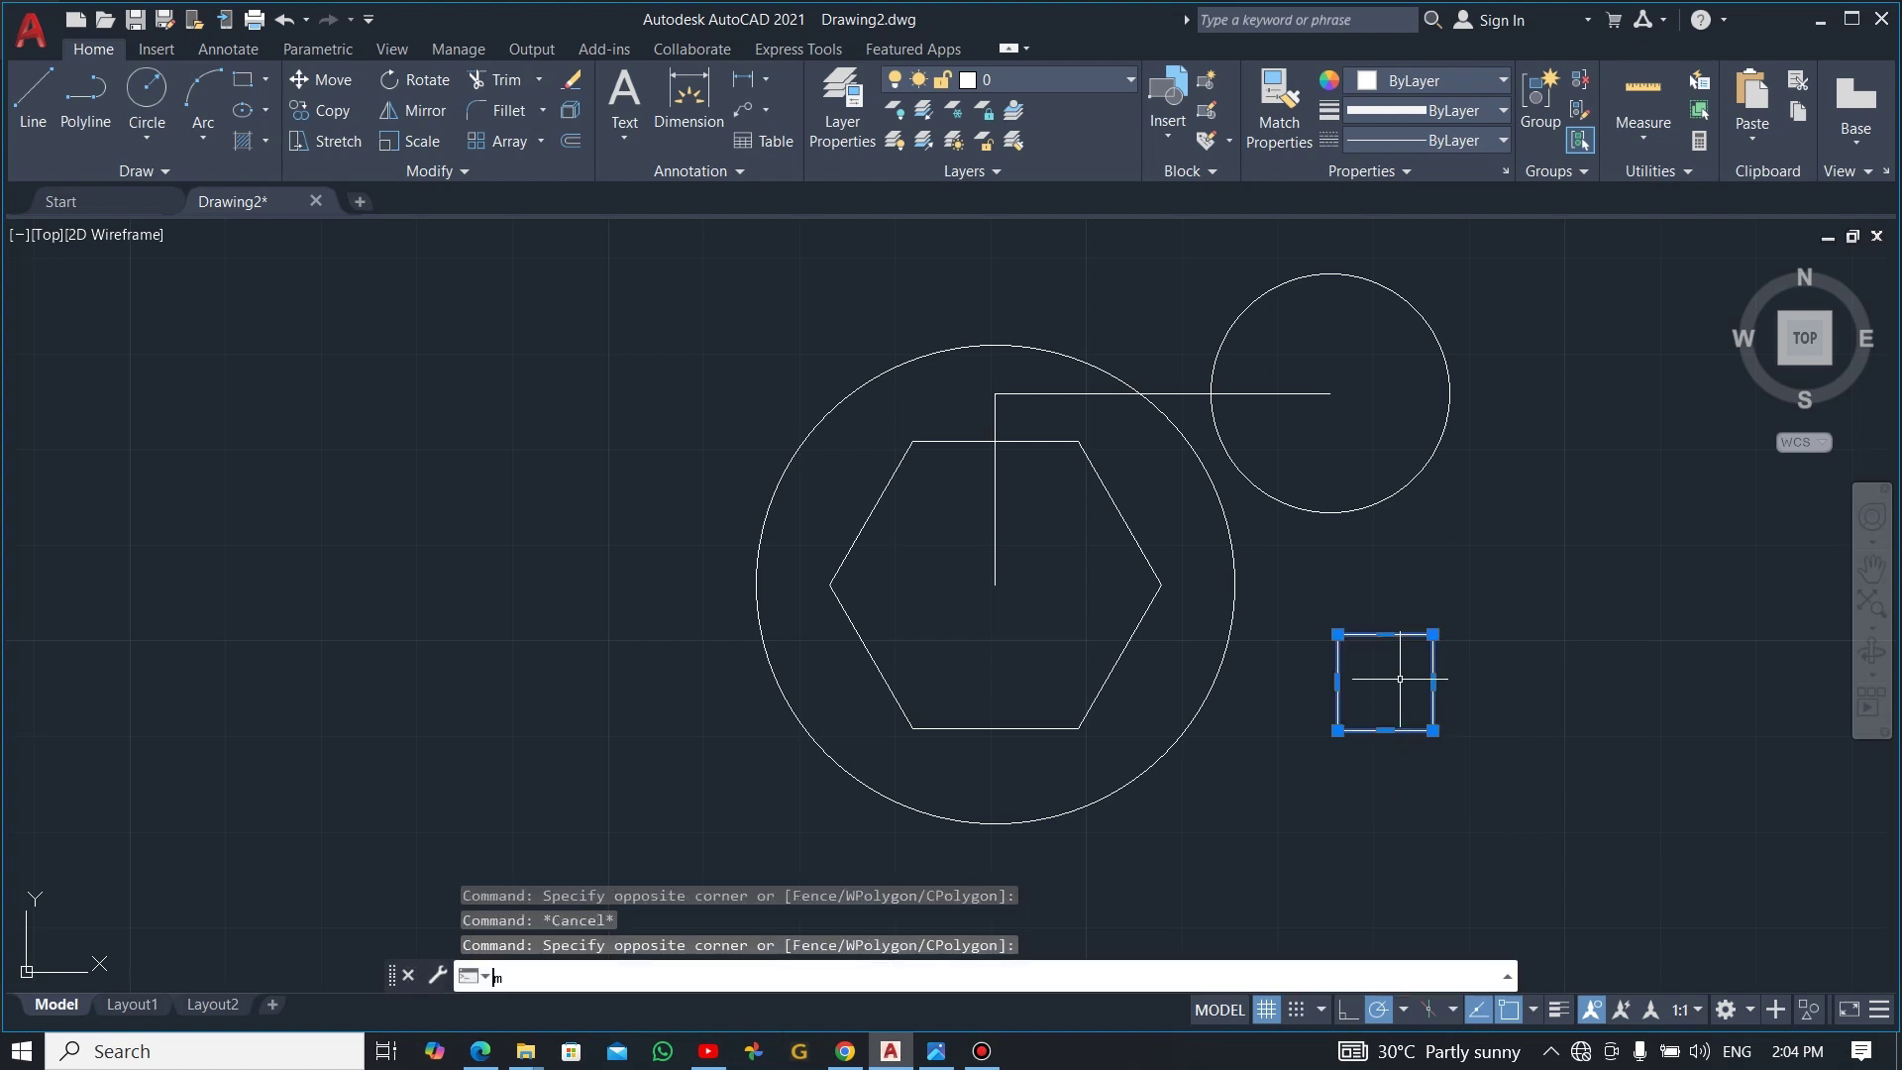
pyautogui.press('Return')
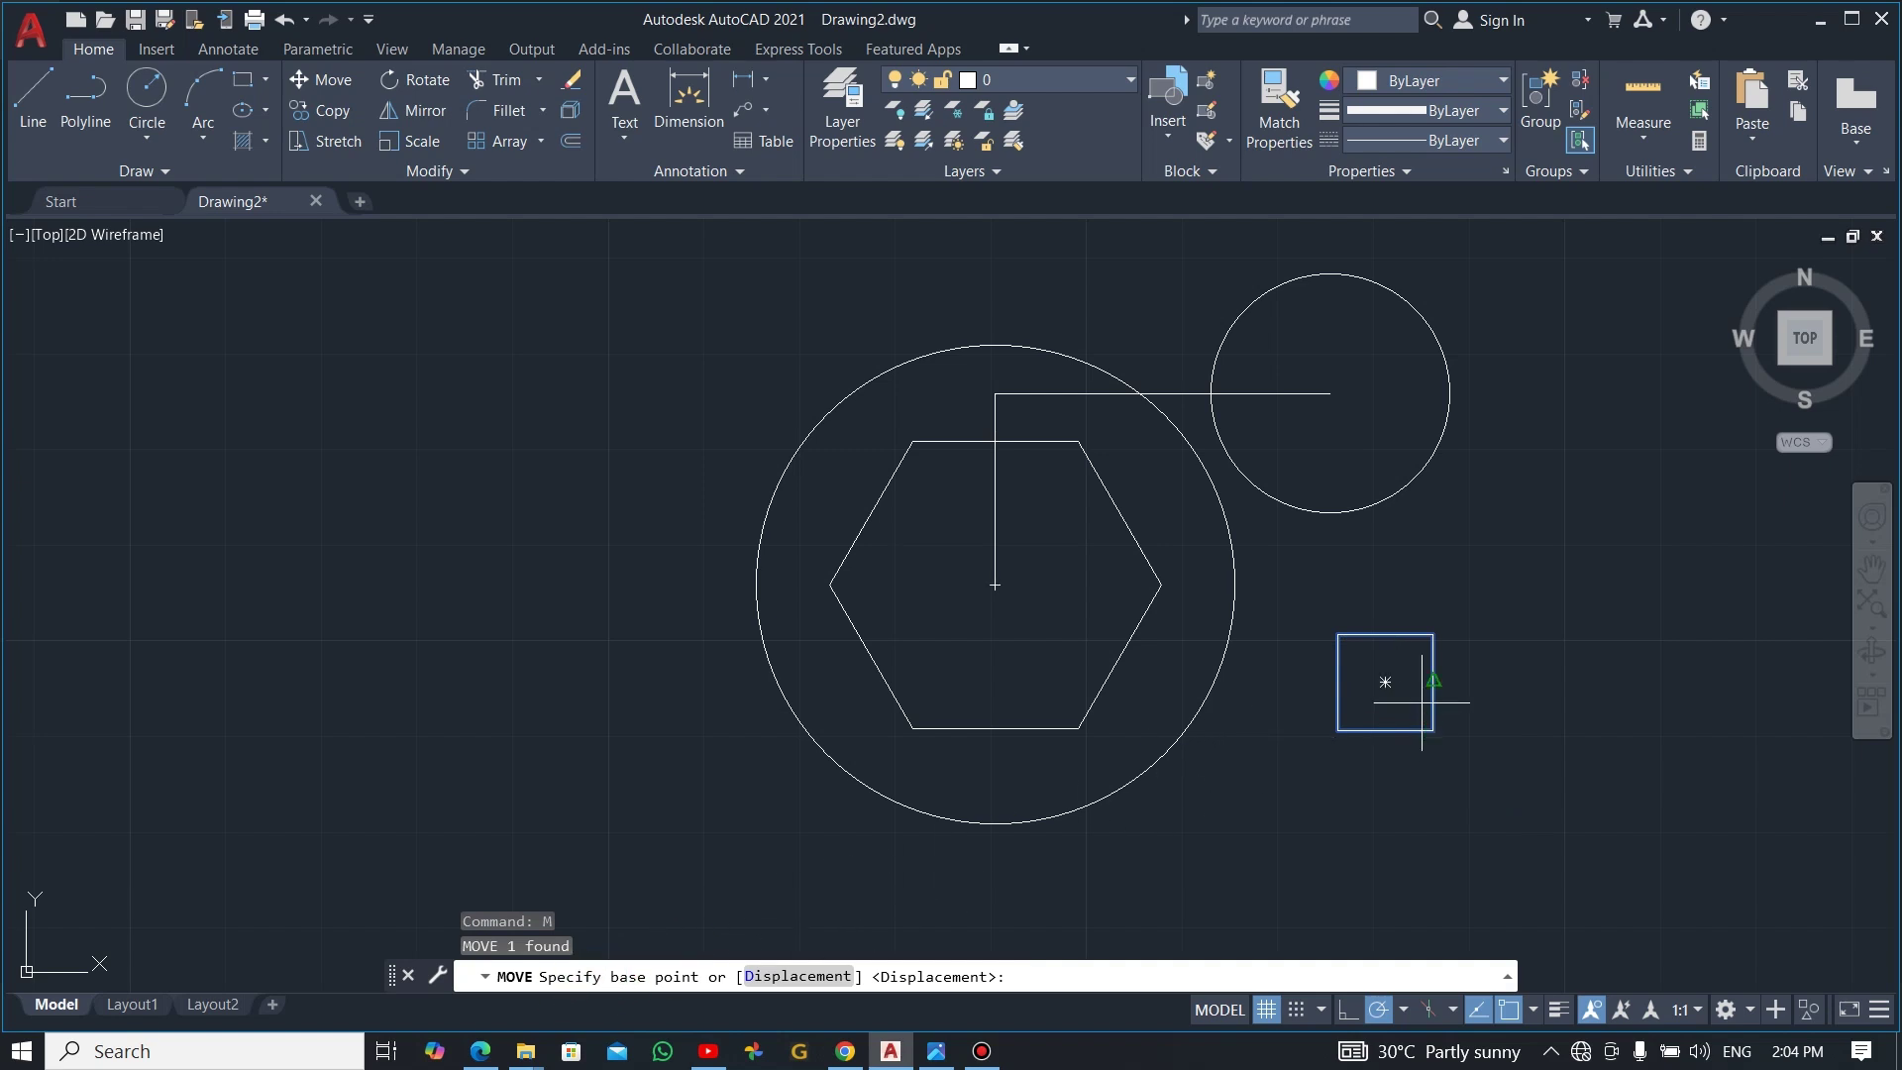
pyautogui.click(1385, 681)
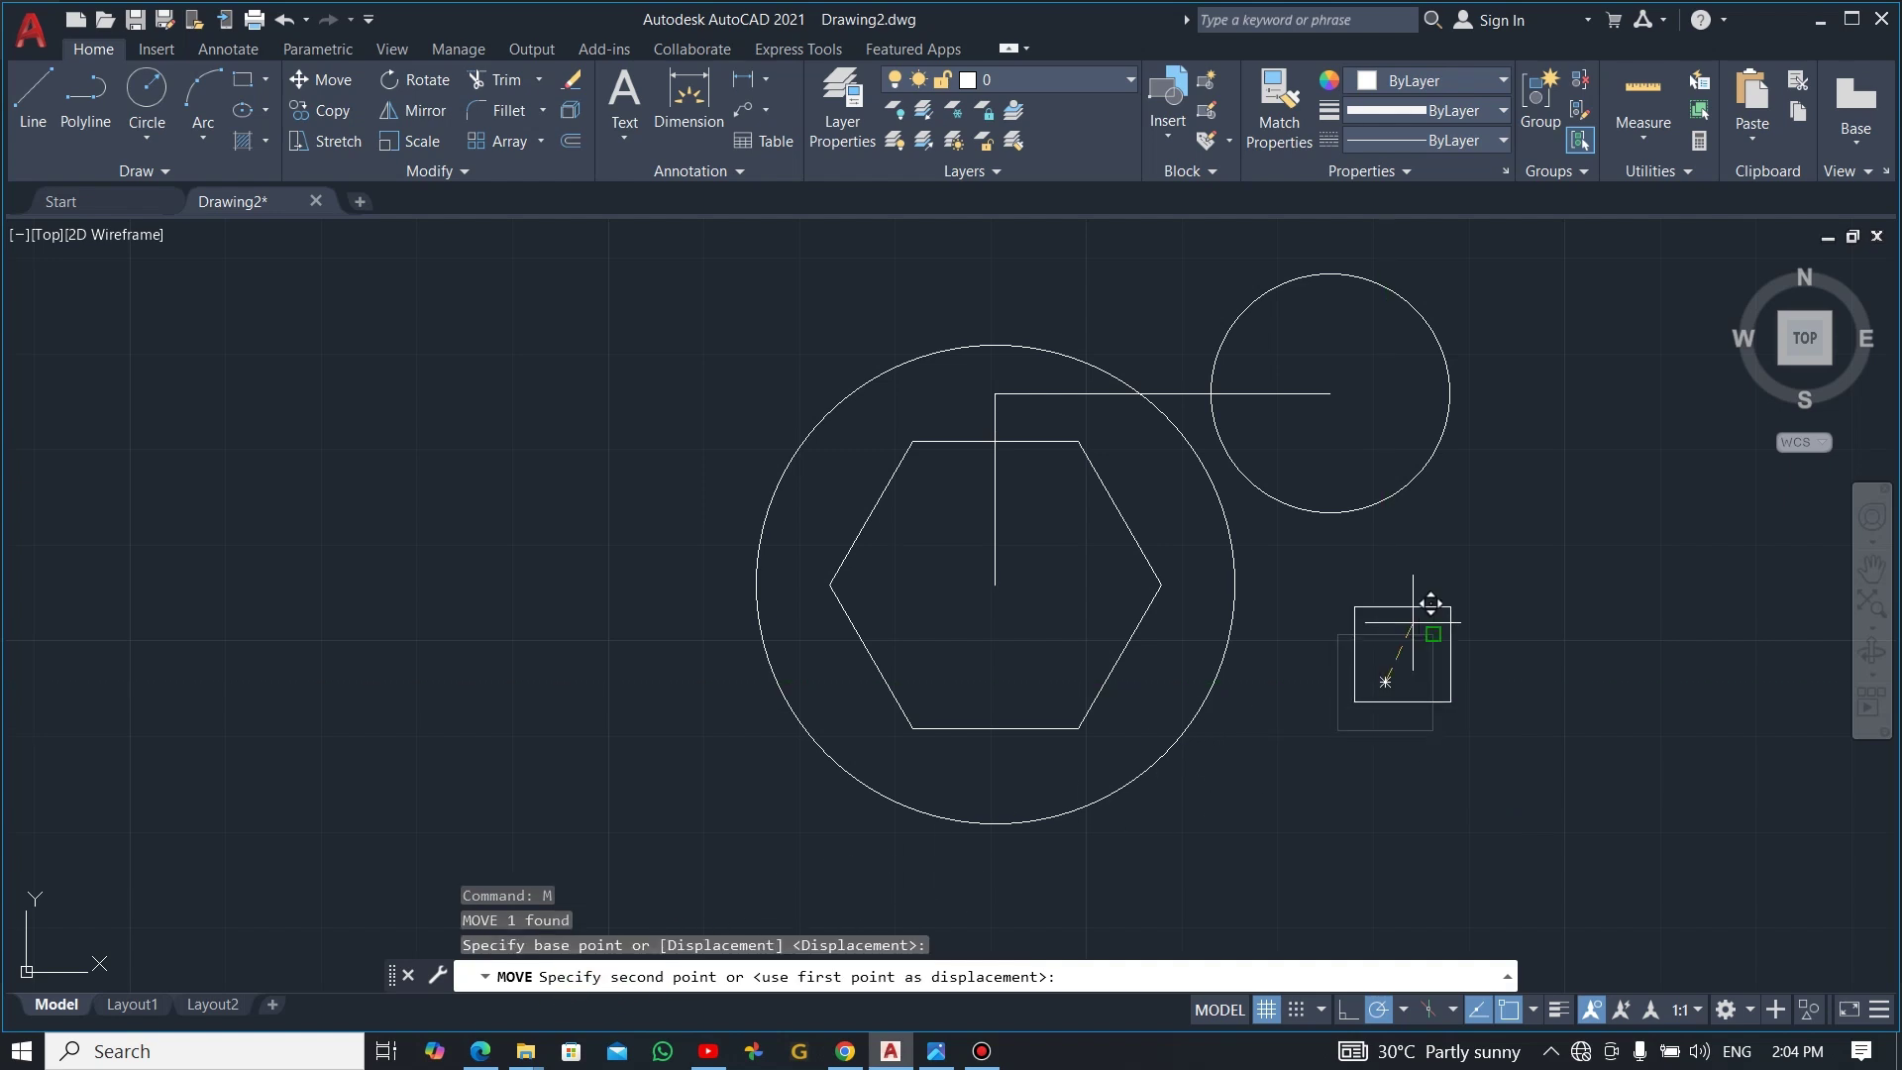
pyautogui.click(1330, 393)
pyautogui.hotkey('alt', 'Tab')
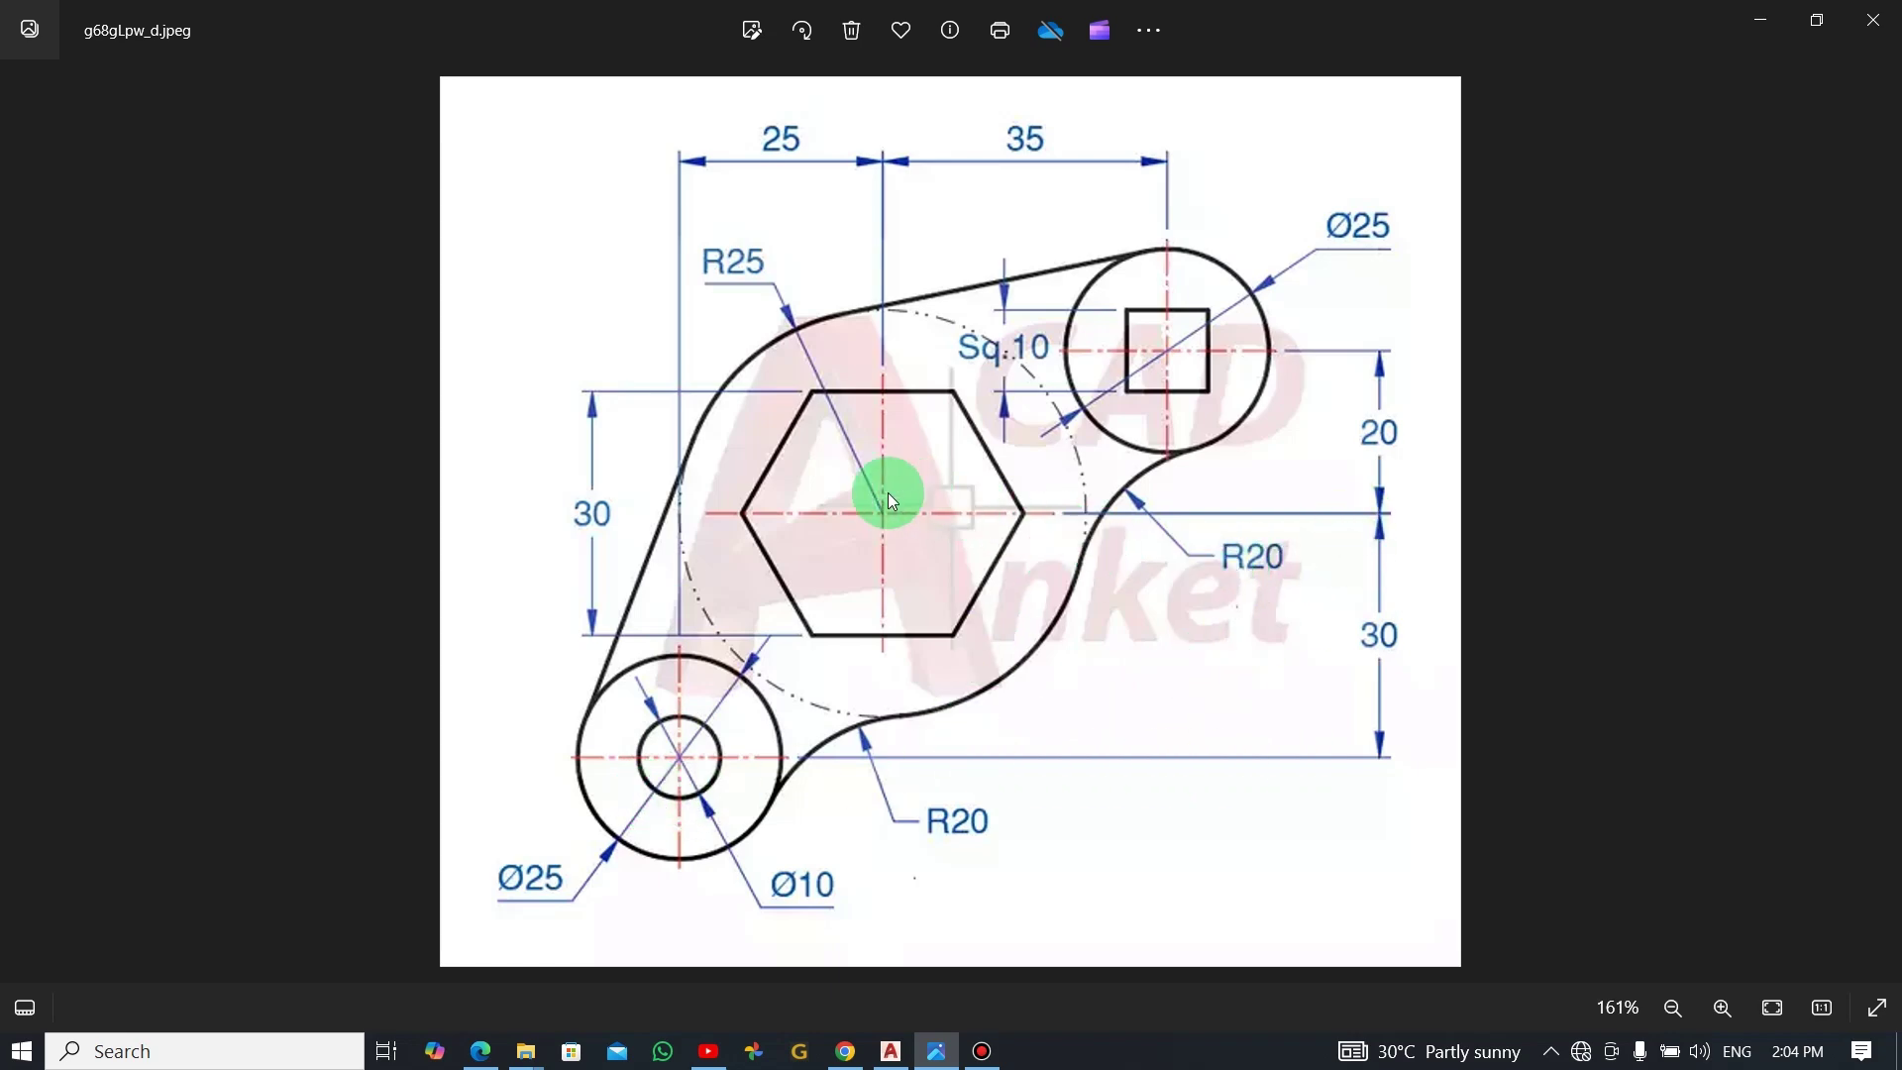
# - Return to the AutoCAD drawing after checking the reference dimensions
pyautogui.hotkey('alt', 'Tab')
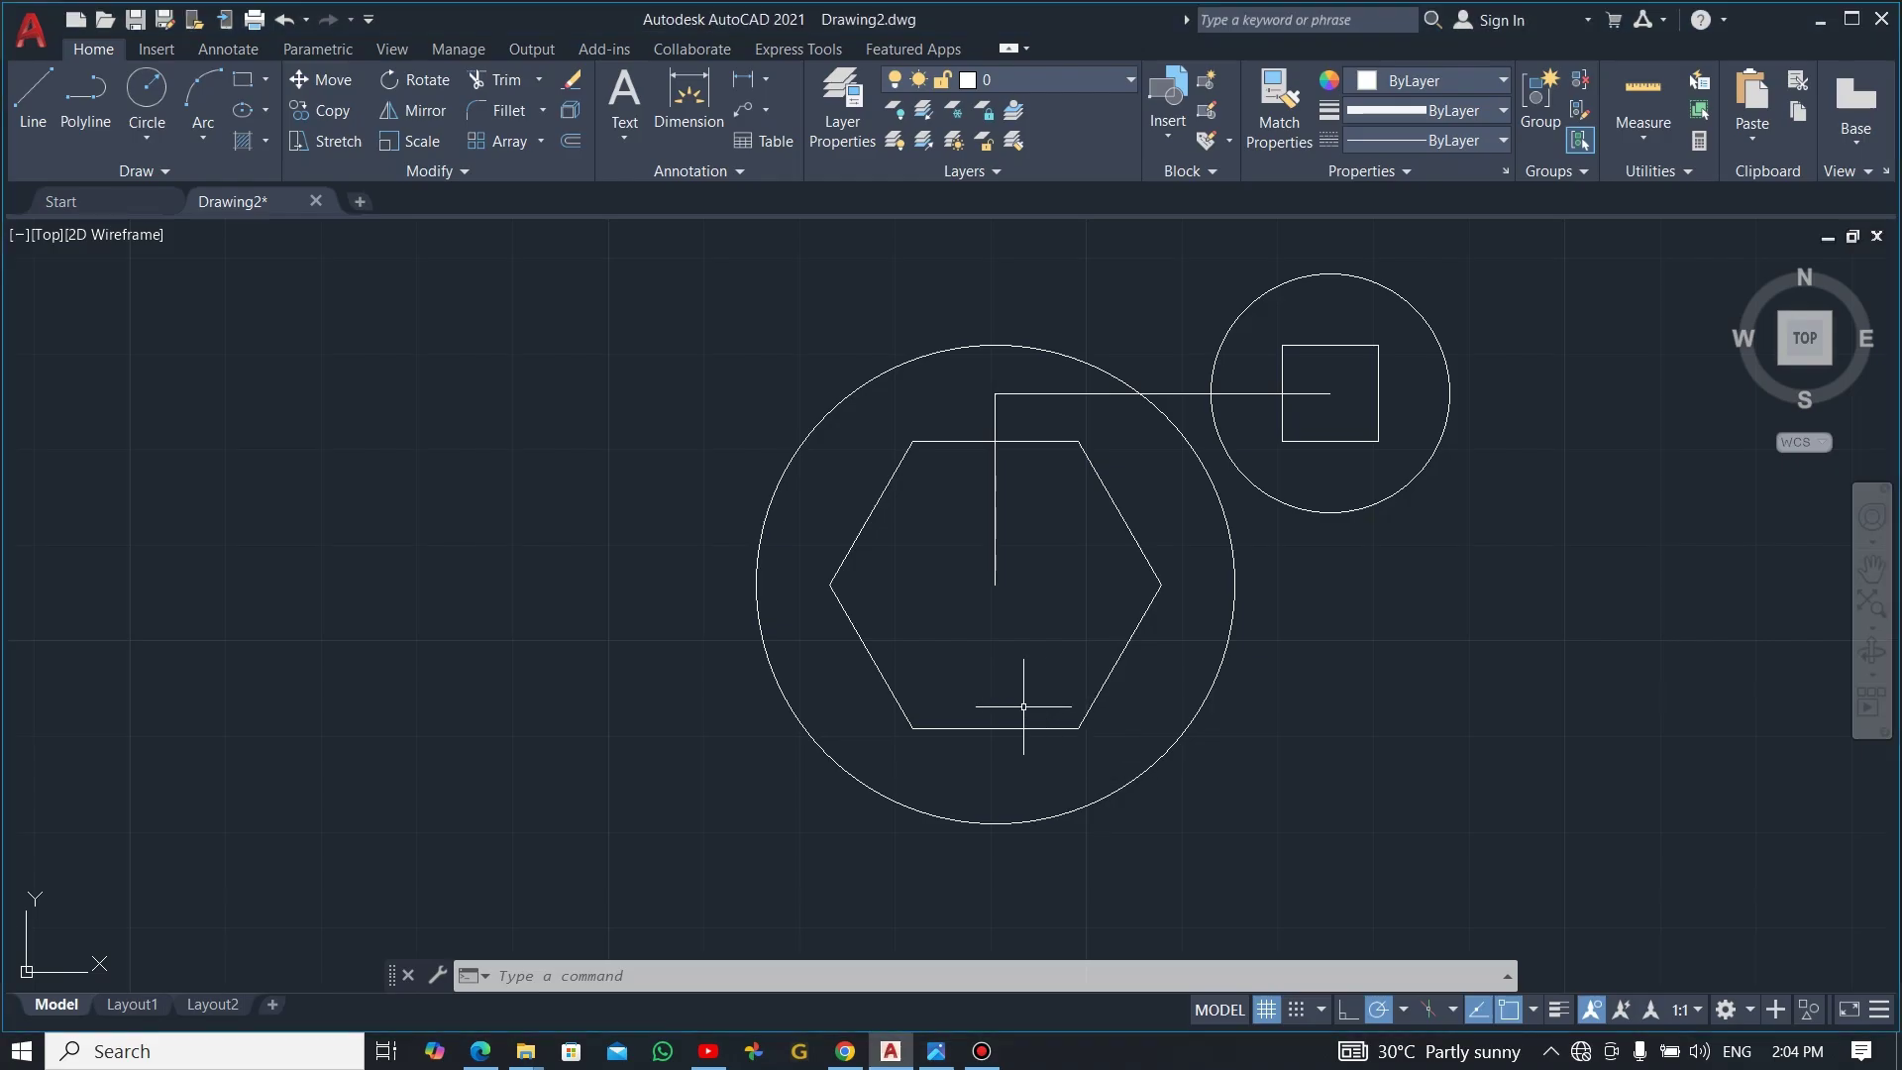
# - Draw a line from the hexagon centre 25 units left, then 30 units down
pyautogui.click(33, 94)
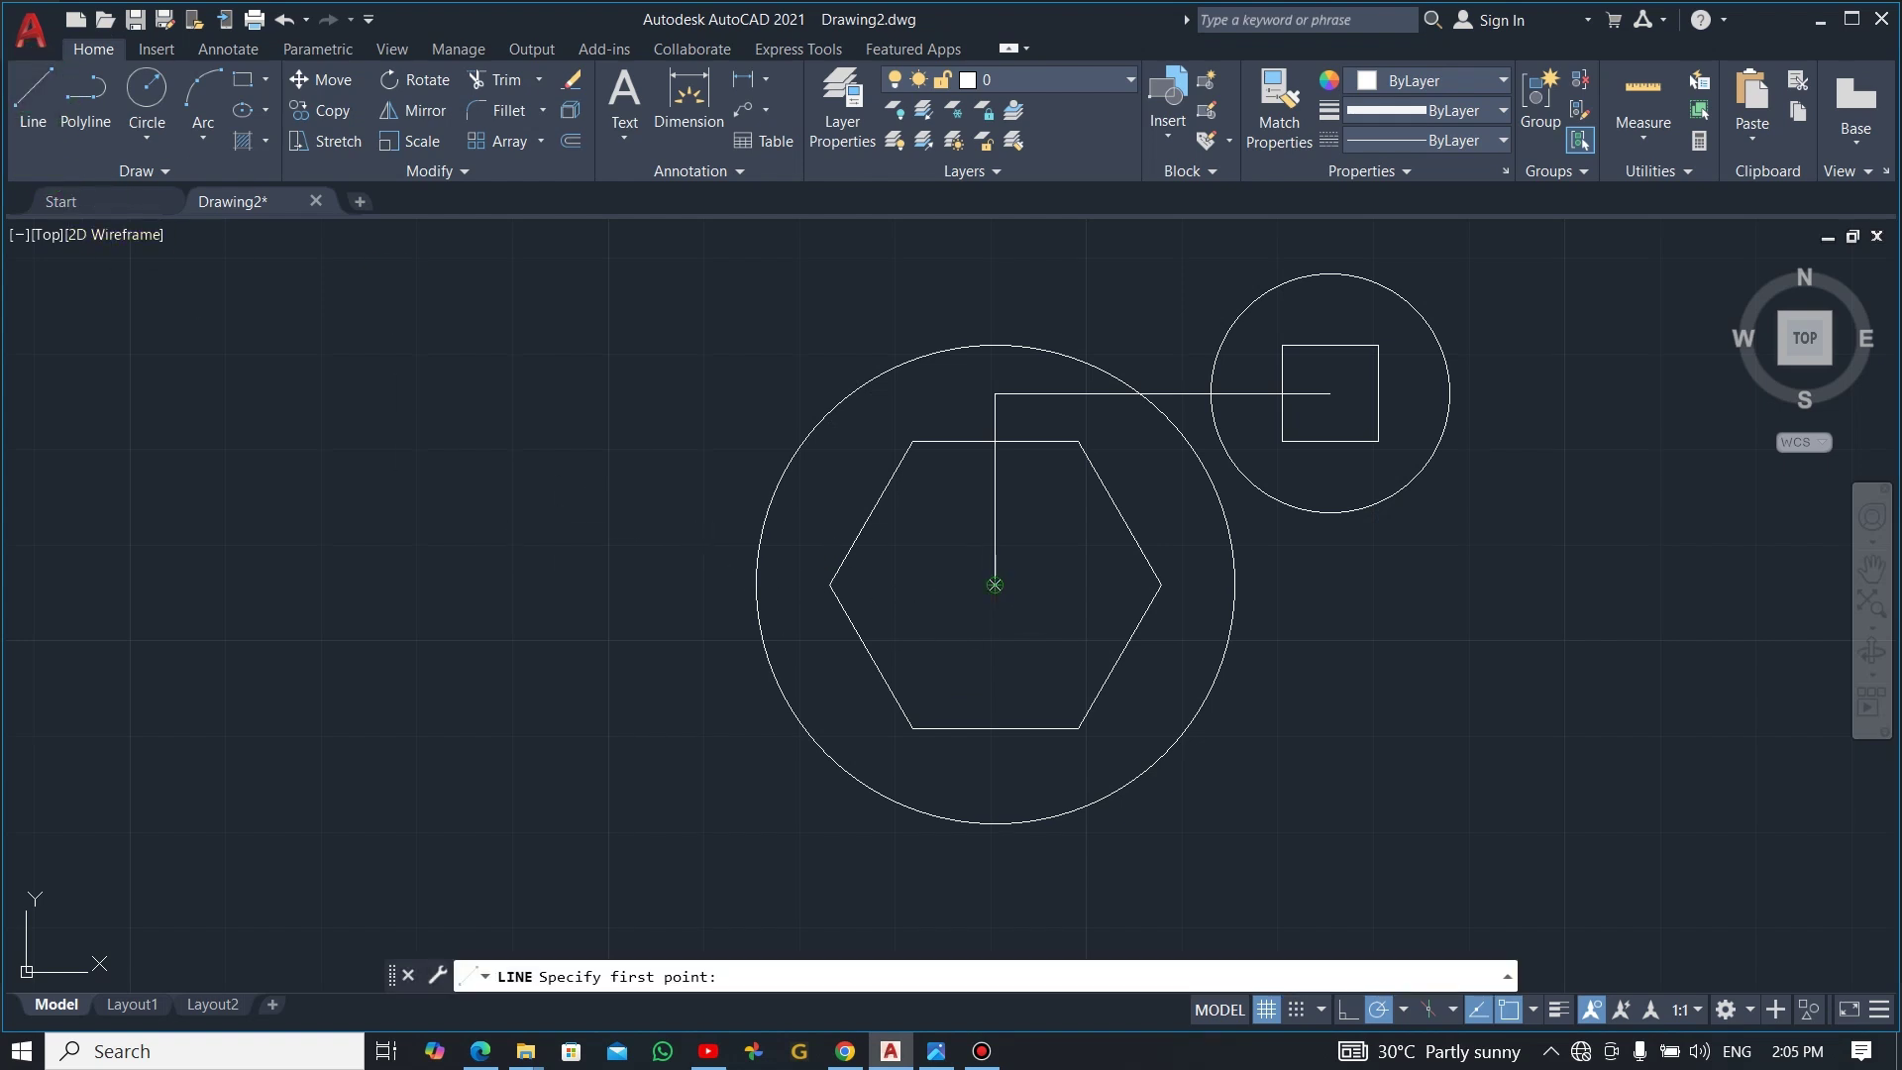
pyautogui.click(995, 585)
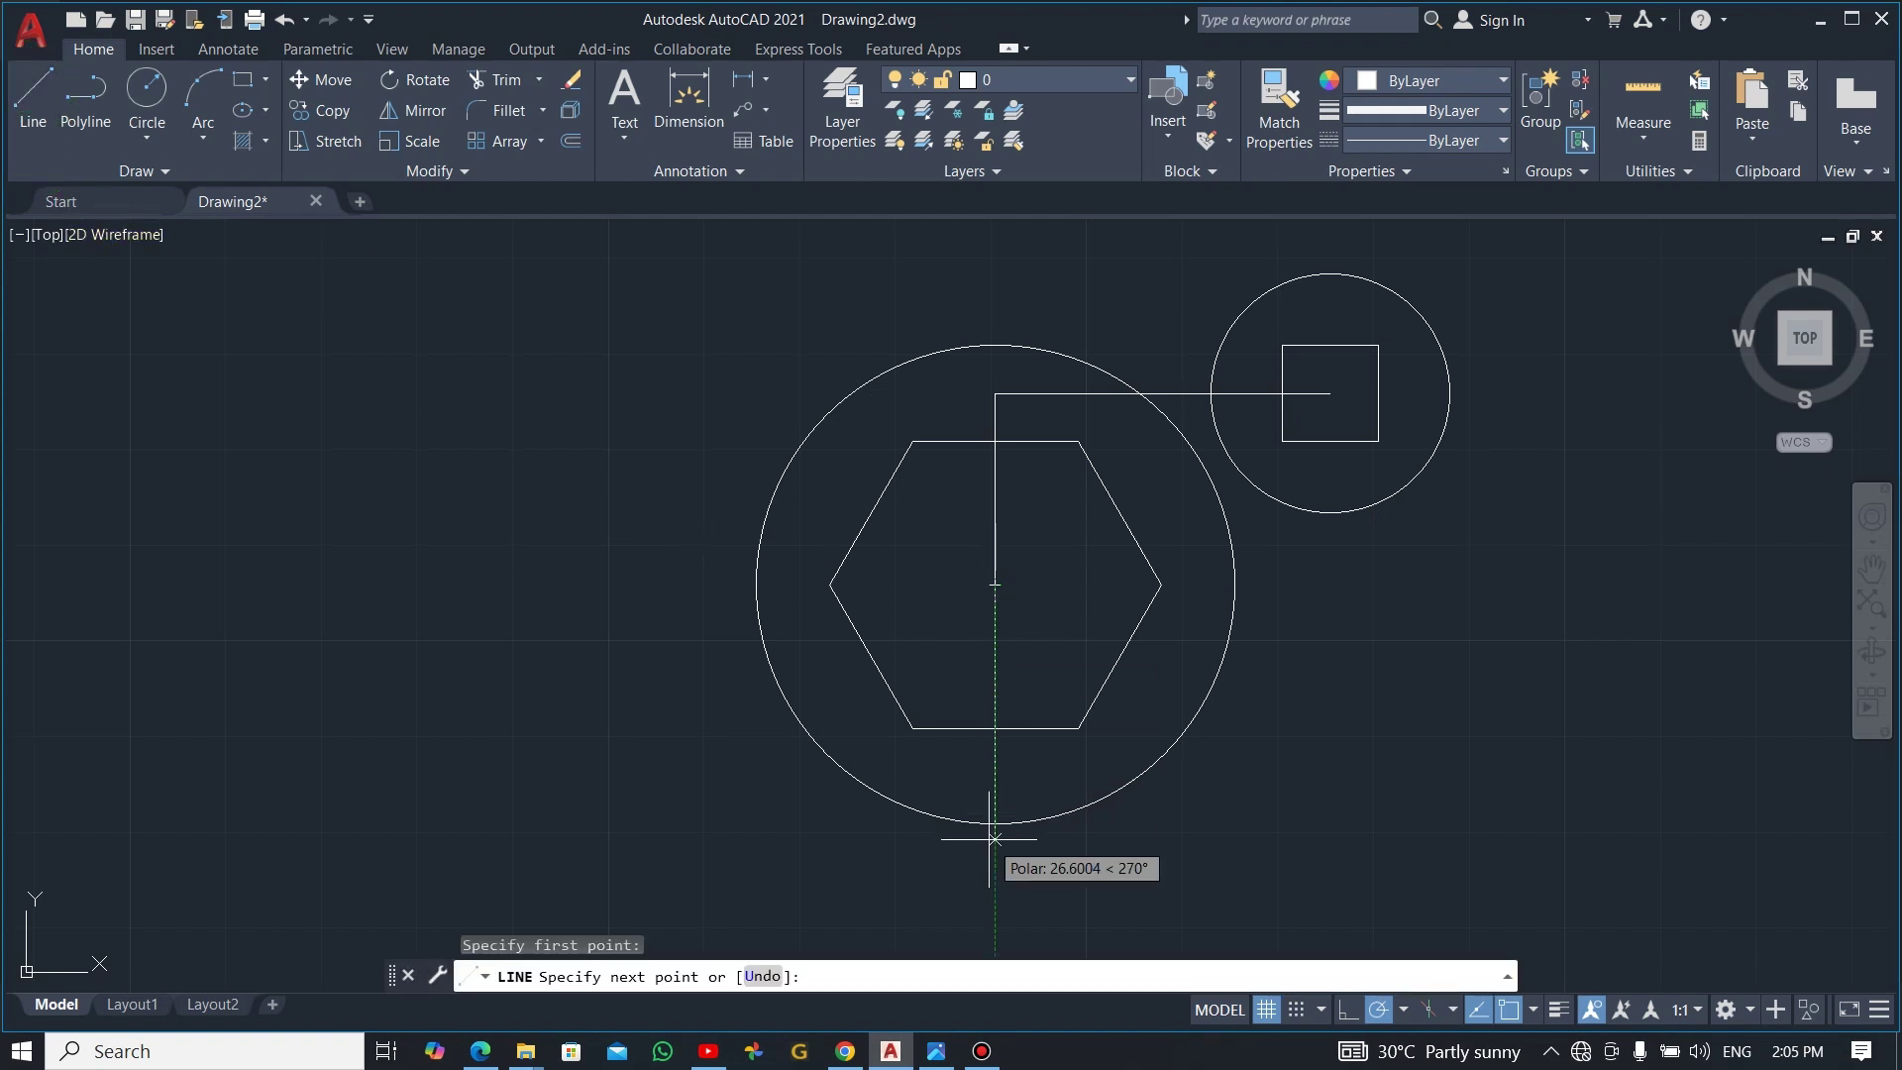
pyautogui.hotkey('alt', 'Tab')
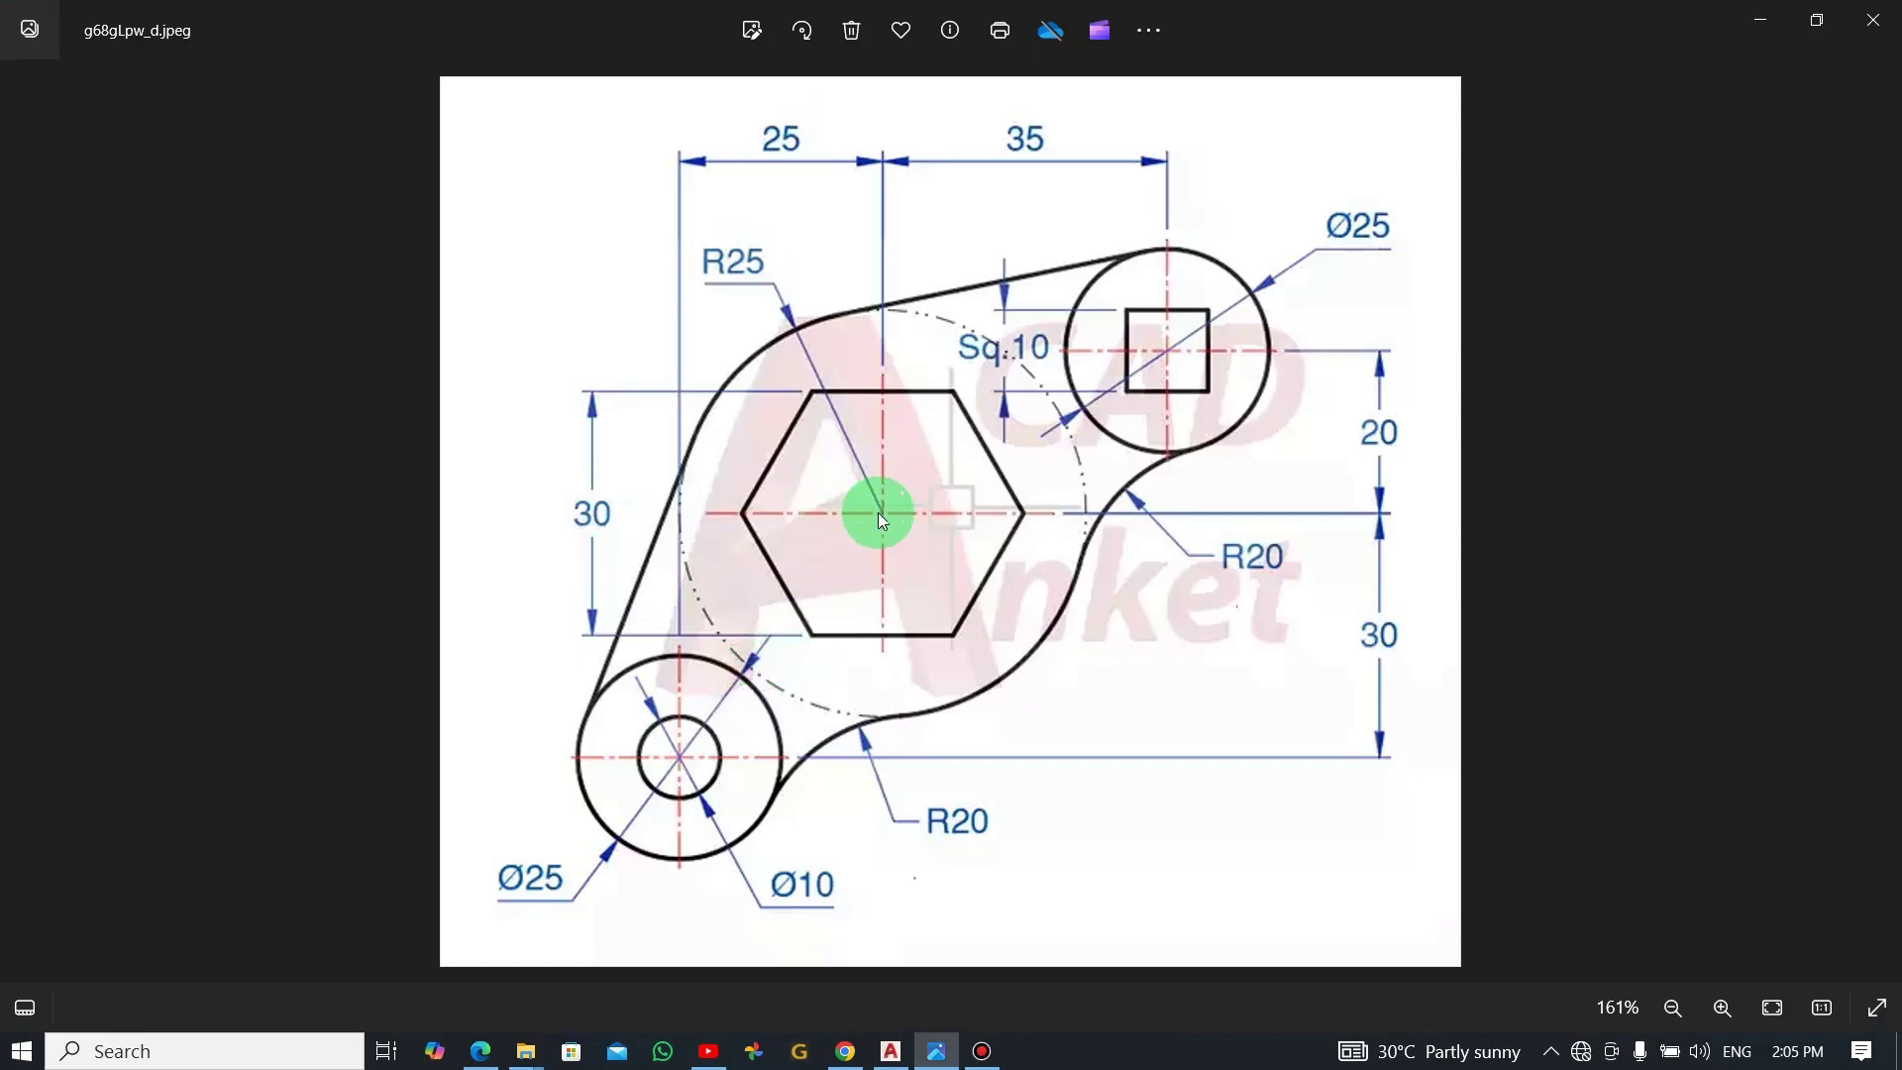
pyautogui.hotkey('alt', 'Tab')
pyautogui.write('25')
pyautogui.press('Return')
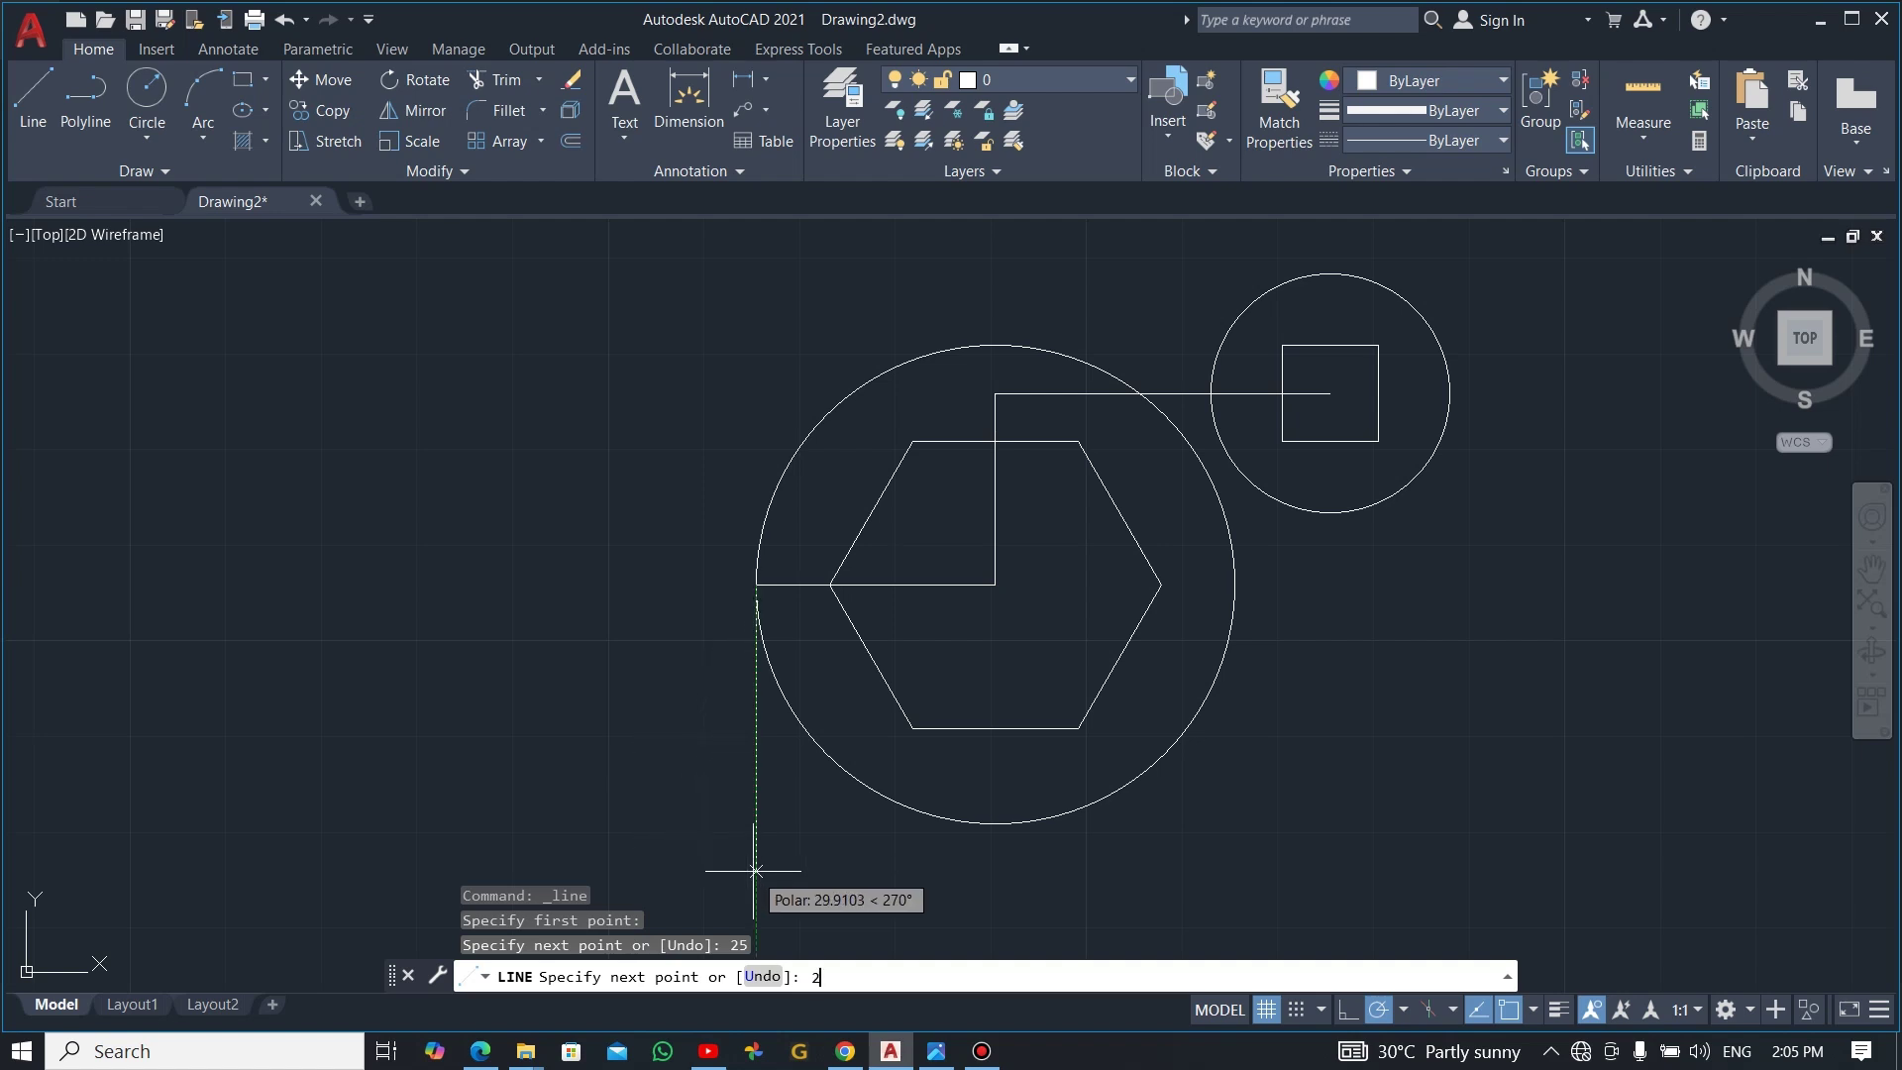
pyautogui.press('BackSpace')
pyautogui.write('30')
pyautogui.press('Return')
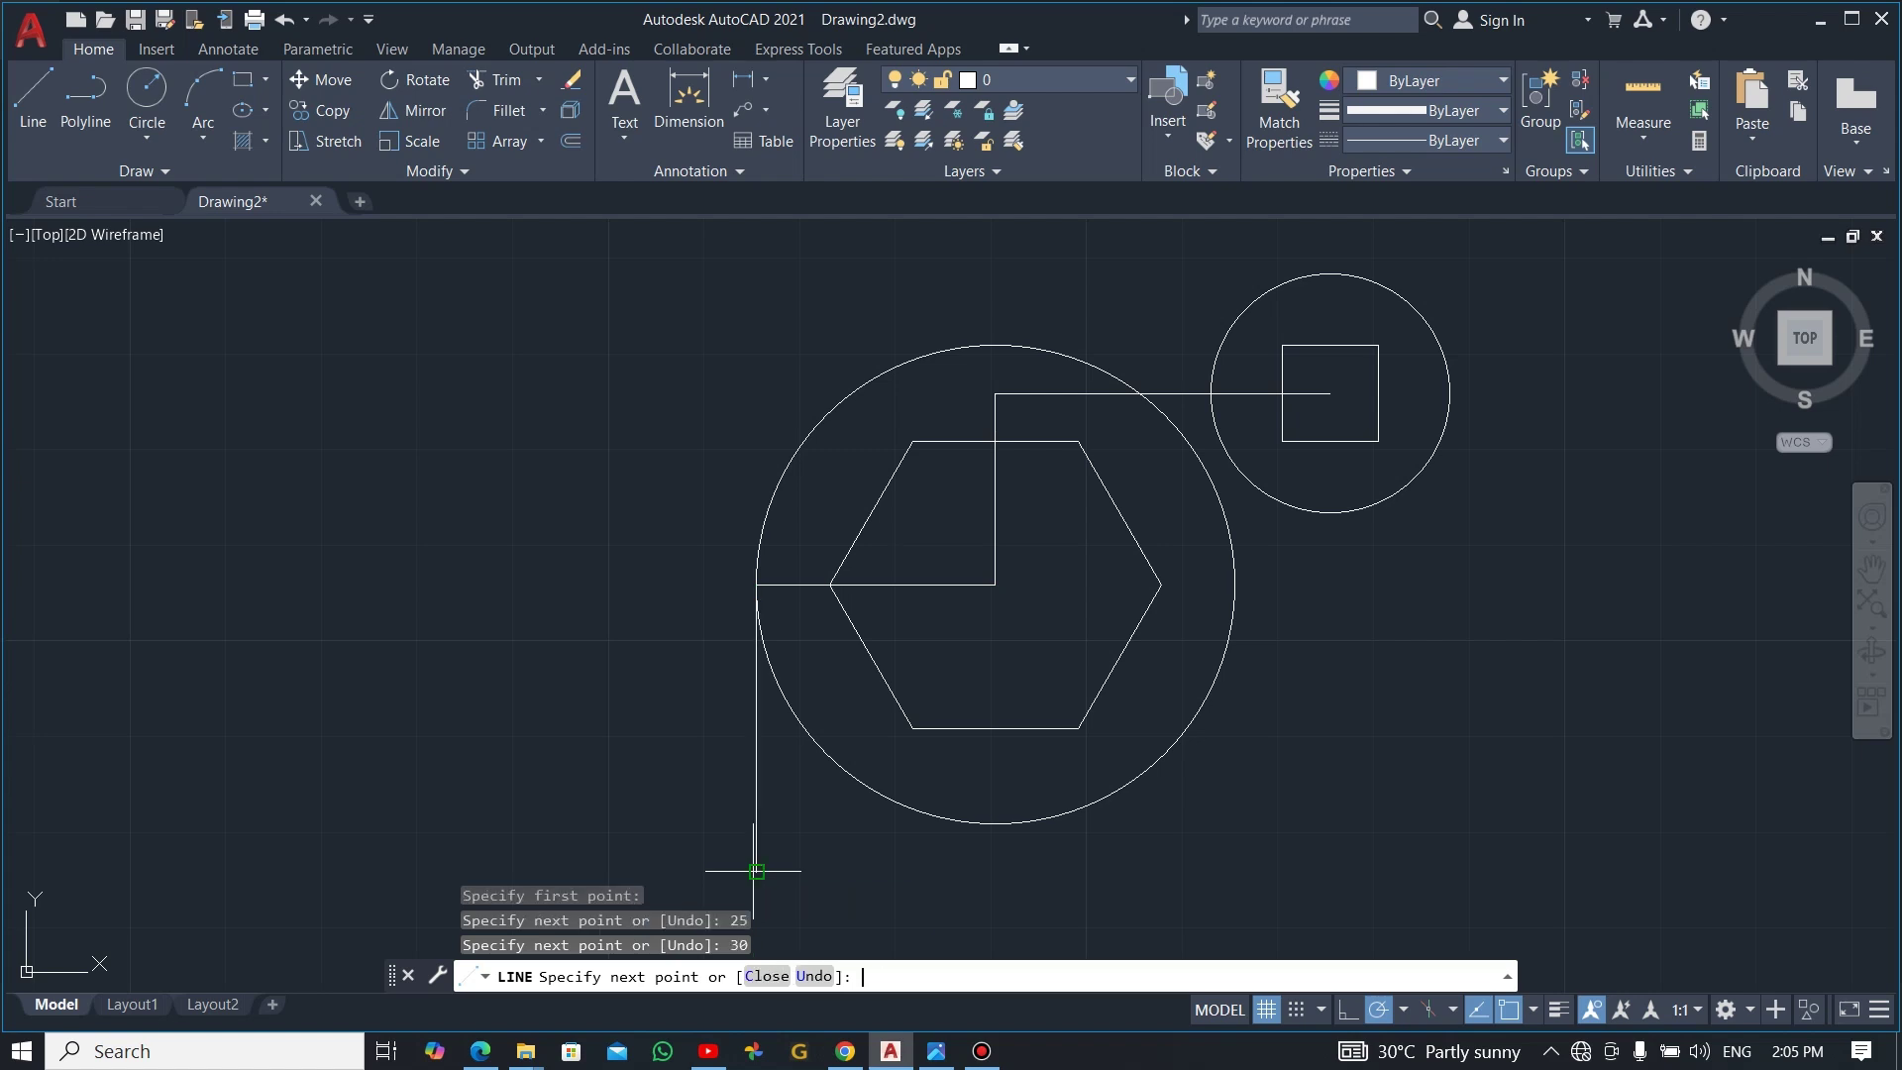
pyautogui.press('Escape')
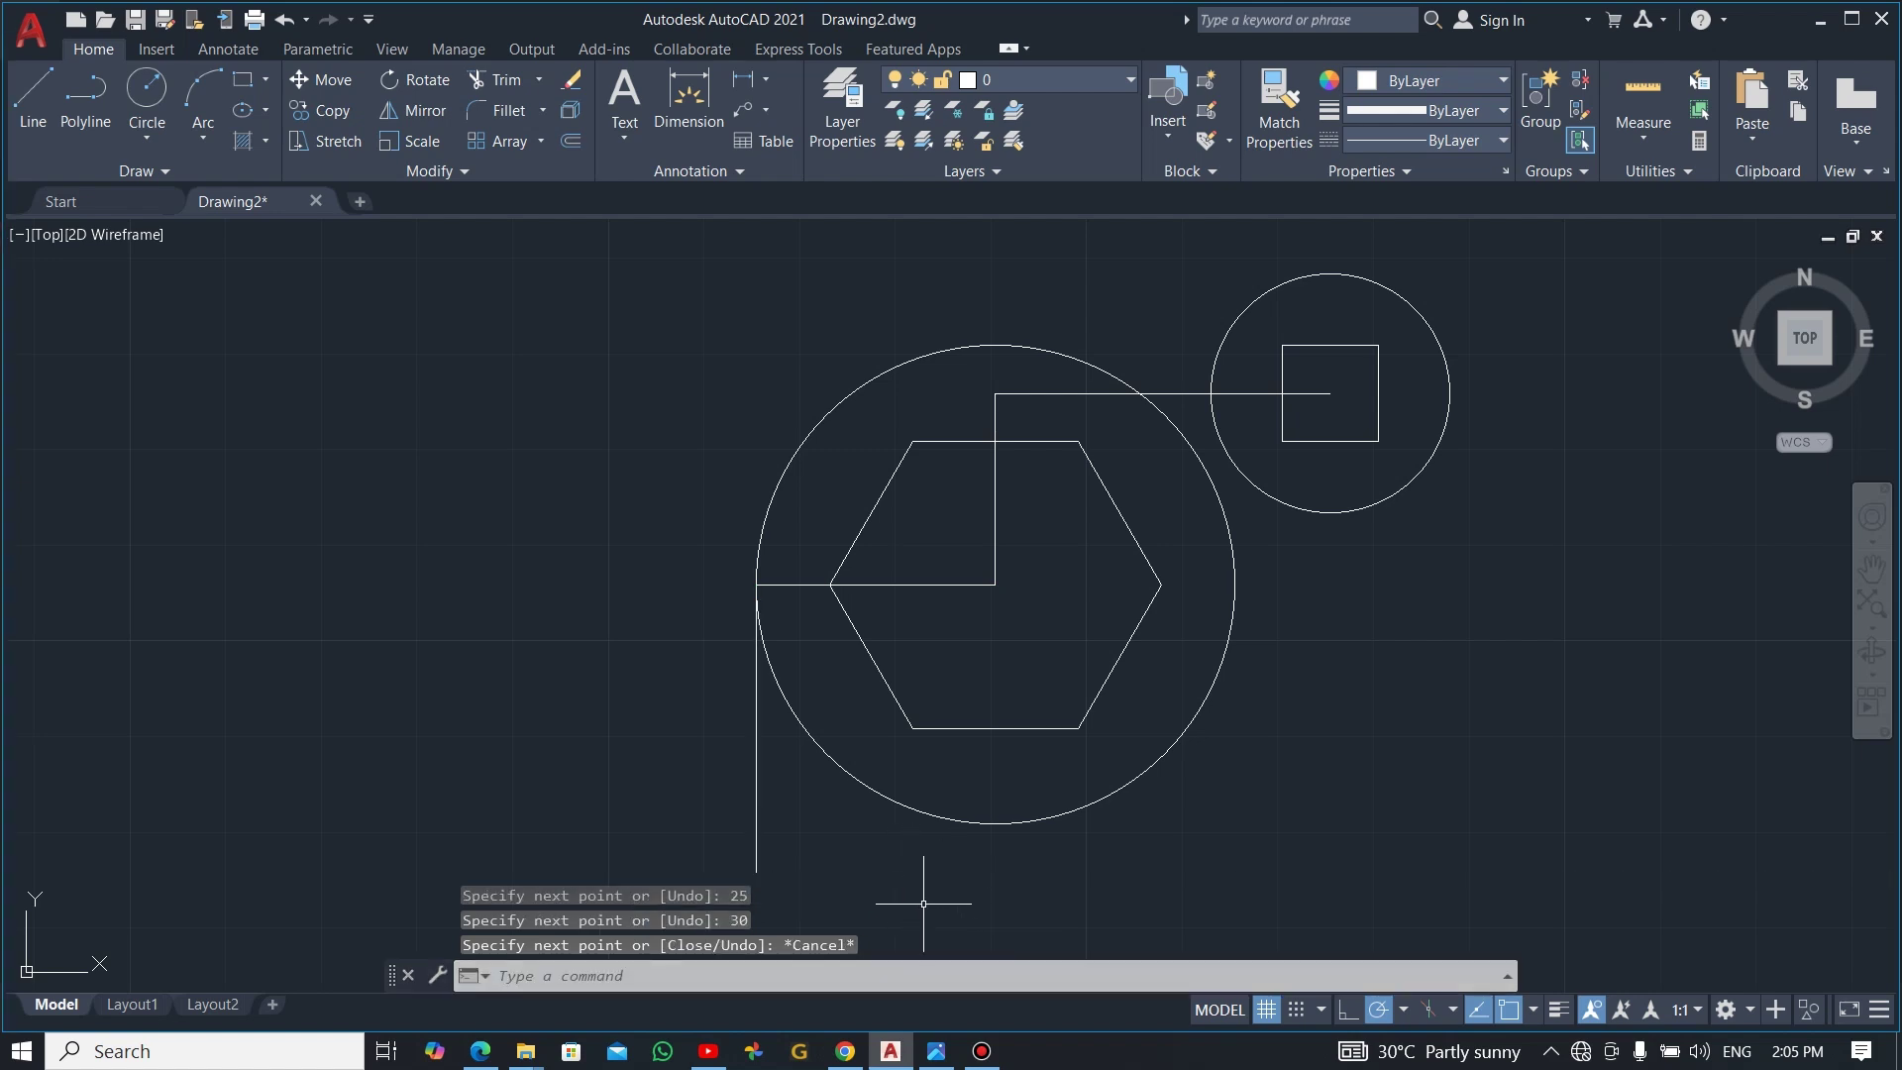
pyautogui.scroll(2, 943, 886)
pyautogui.click(964, 780)
# - Review the lower Ø25 and Ø10 circles in the reference, then start a centre-radius circle
pyautogui.hotkey('alt', 'Tab')
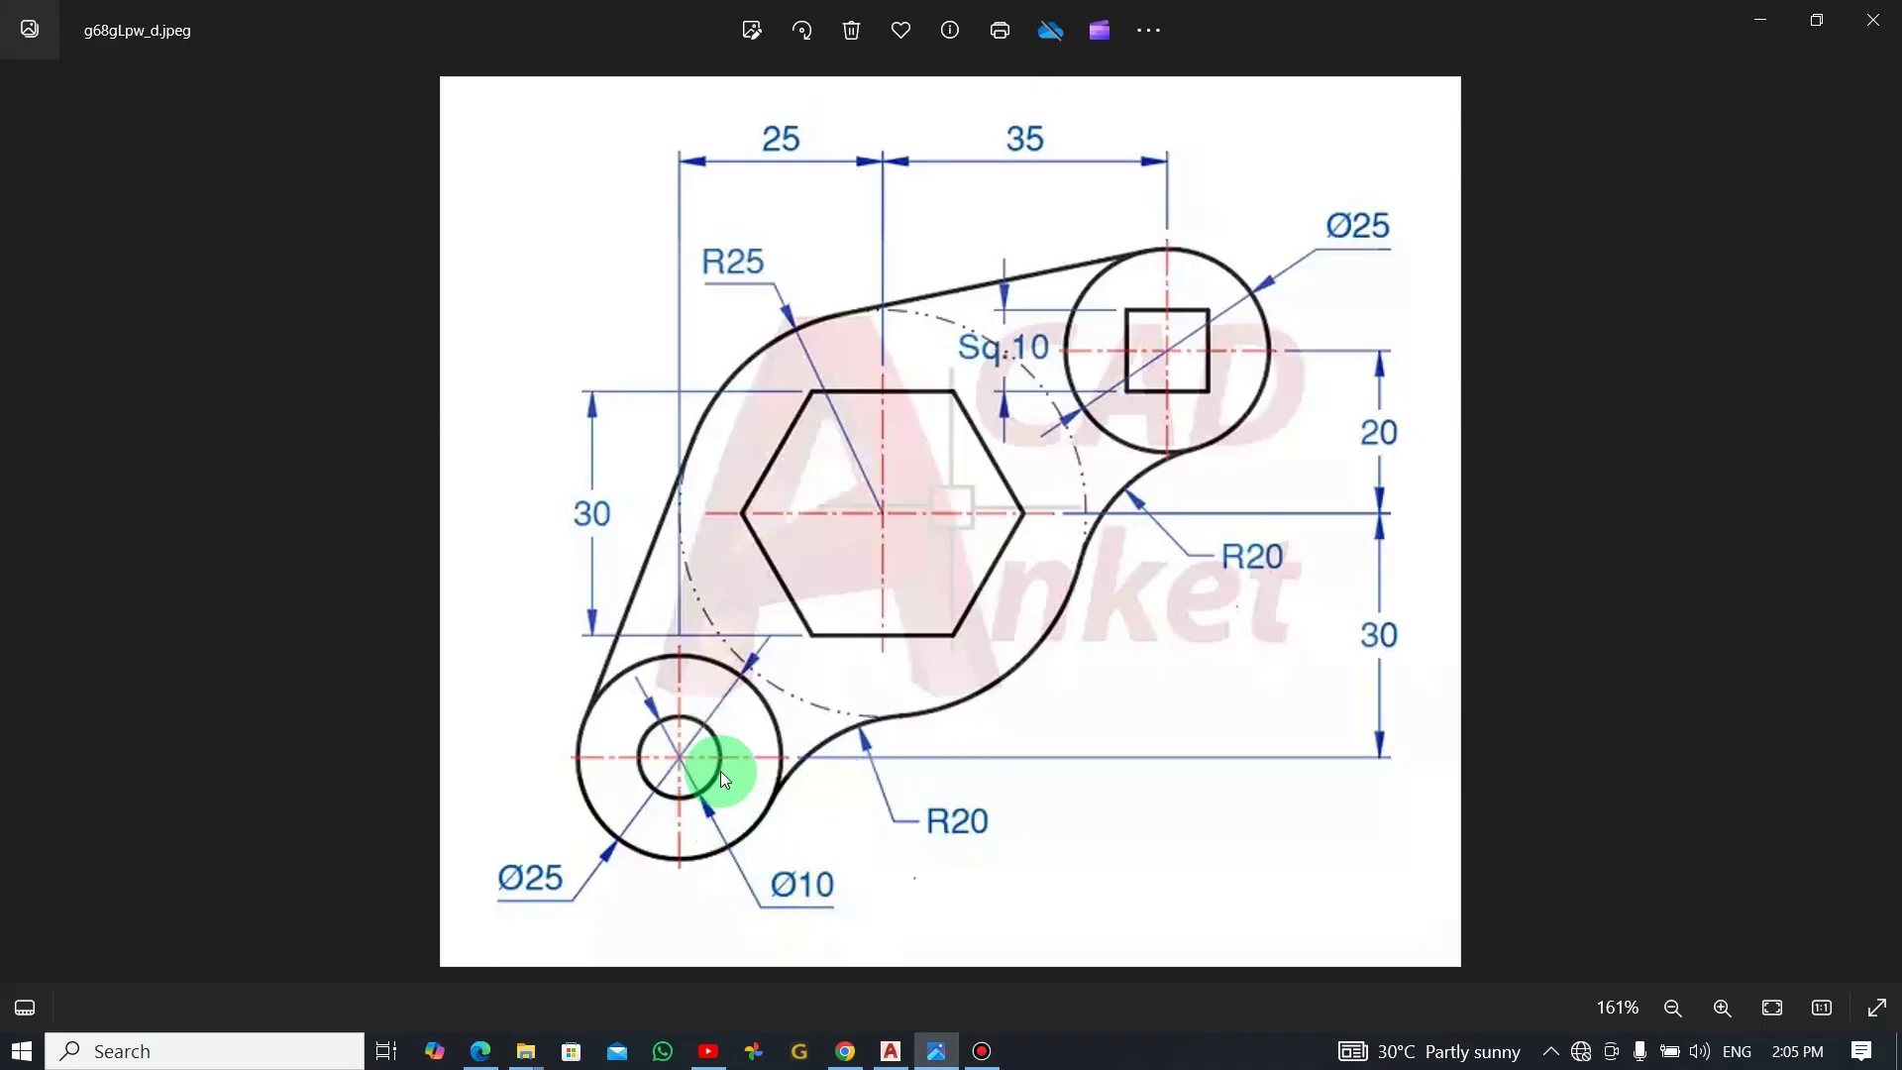
pyautogui.hotkey('alt', 'Tab')
pyautogui.hotkey('alt', 'Tab')
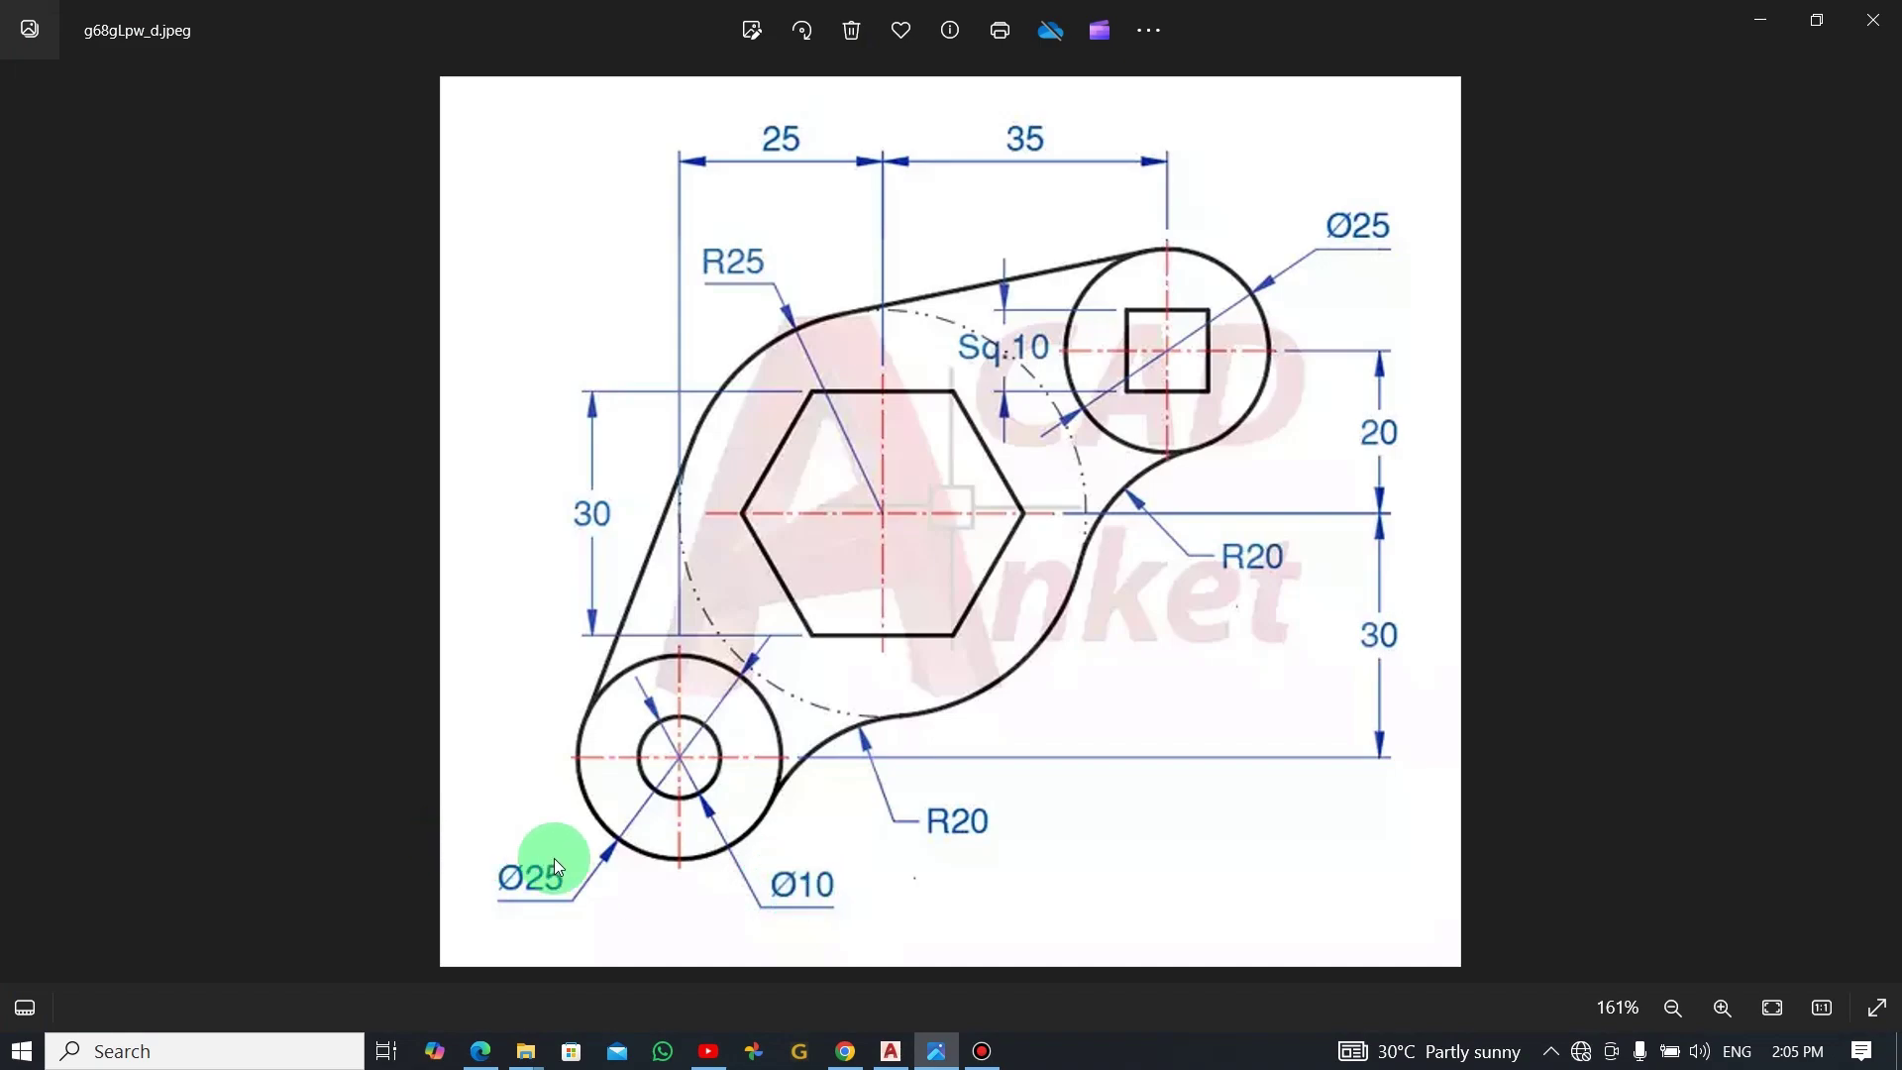
pyautogui.hotkey('alt', 'Tab')
pyautogui.click(149, 147)
pyautogui.click(149, 85)
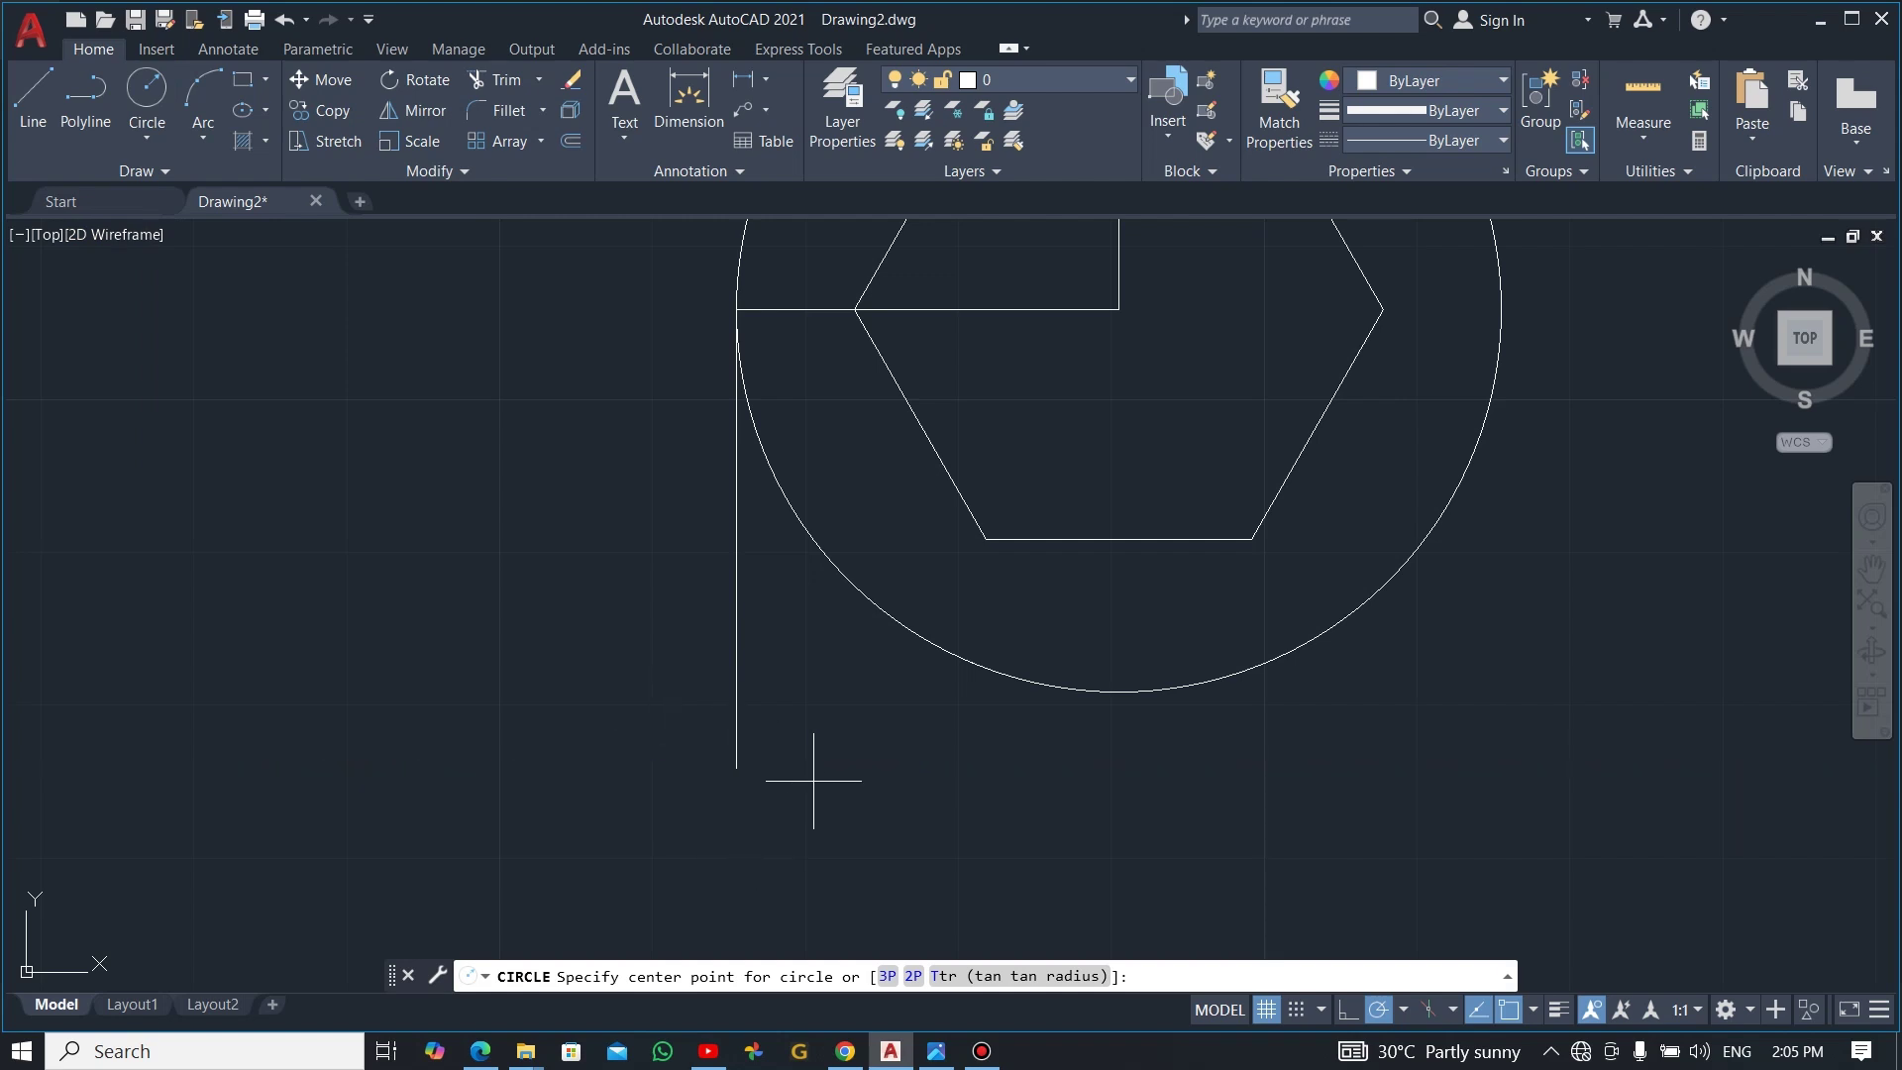
# - Draw a Ø10 circle centred on the construction line's bottom endpoint
pyautogui.click(737, 769)
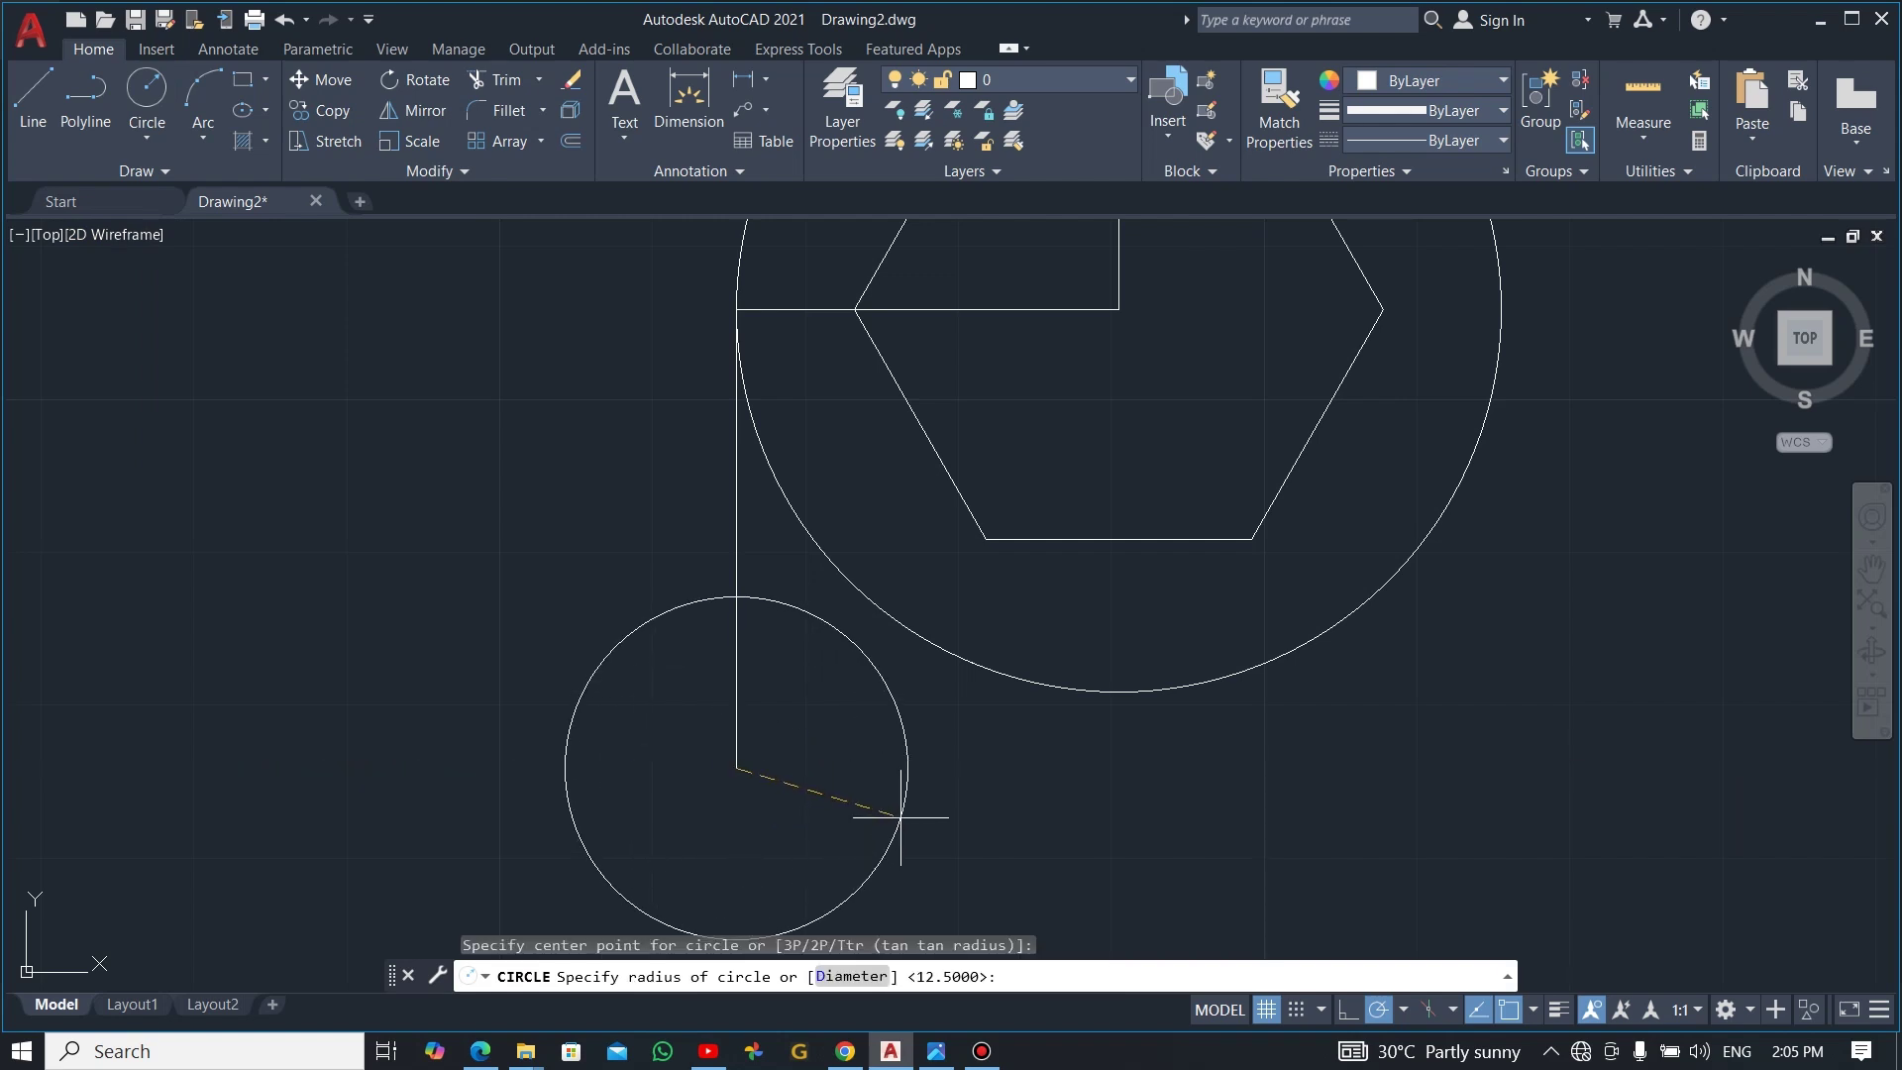
pyautogui.write('D')
pyautogui.press('Return')
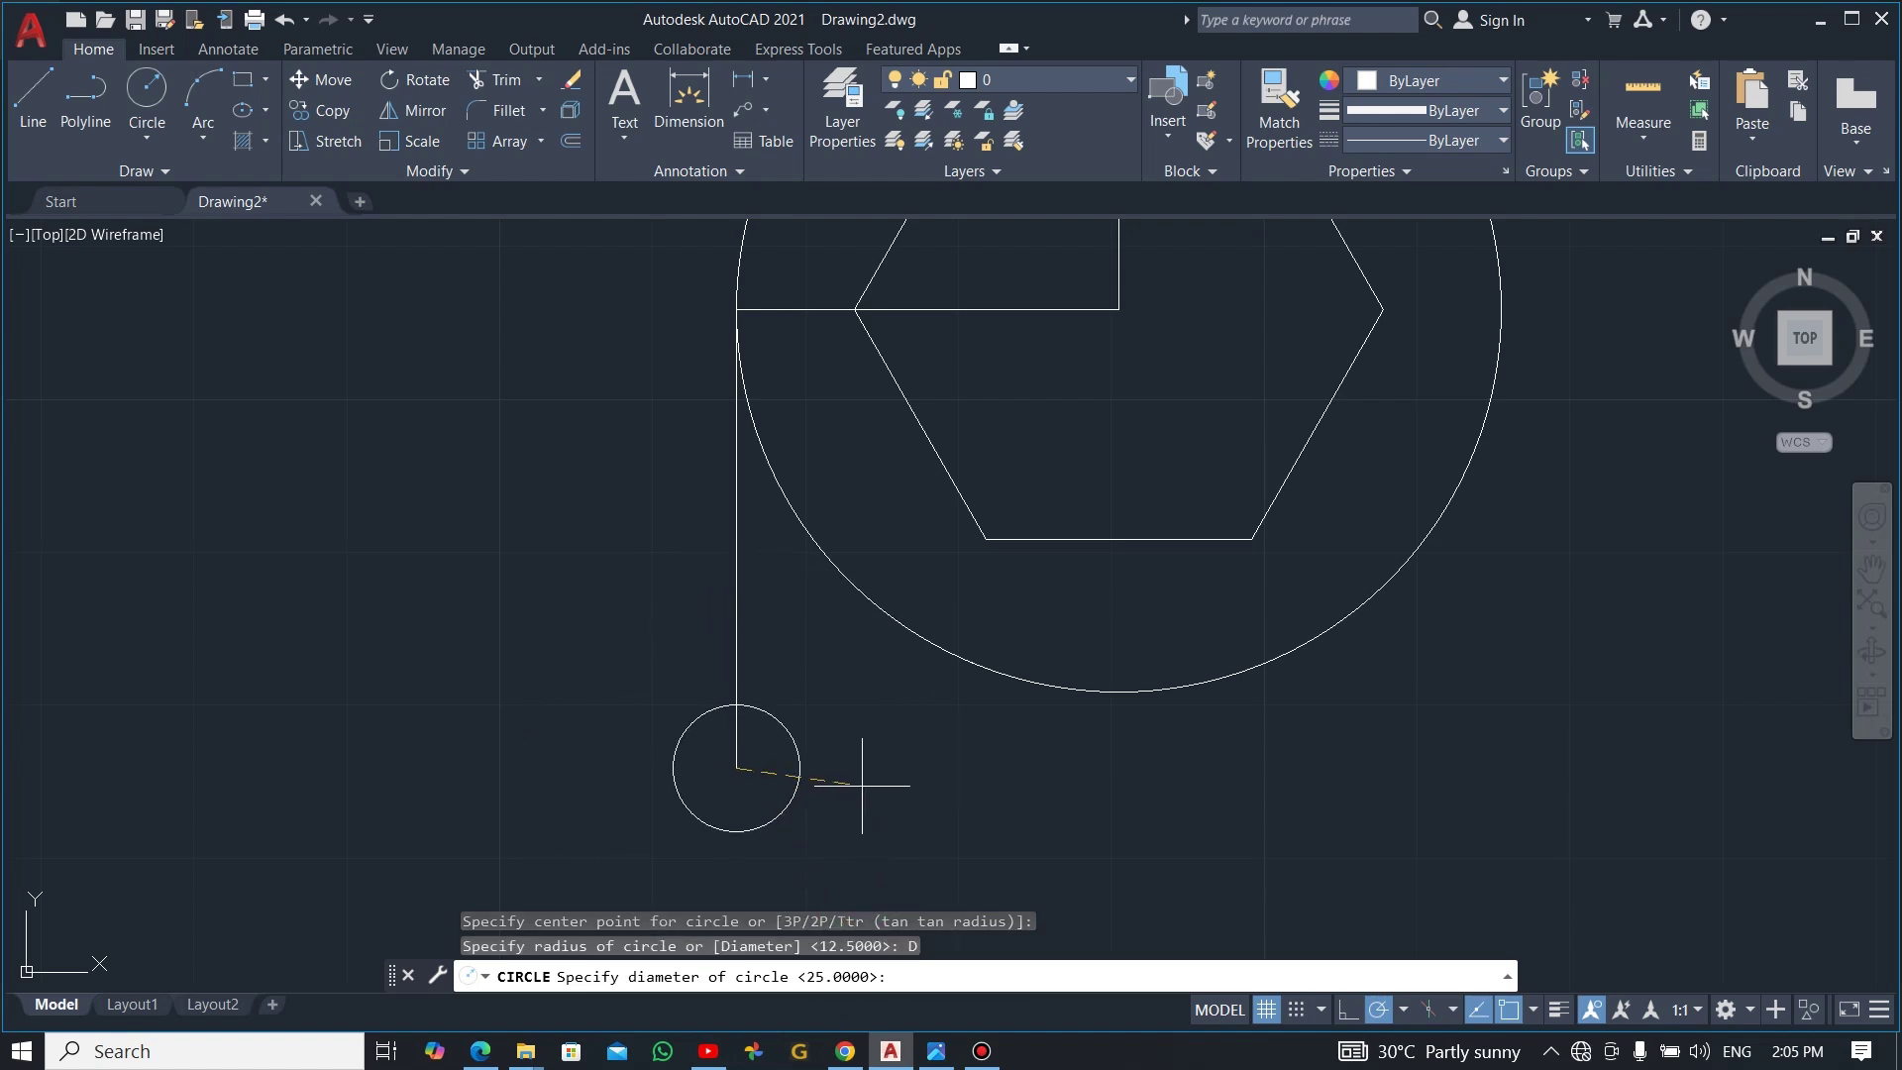
pyautogui.write('10')
pyautogui.press('Return')
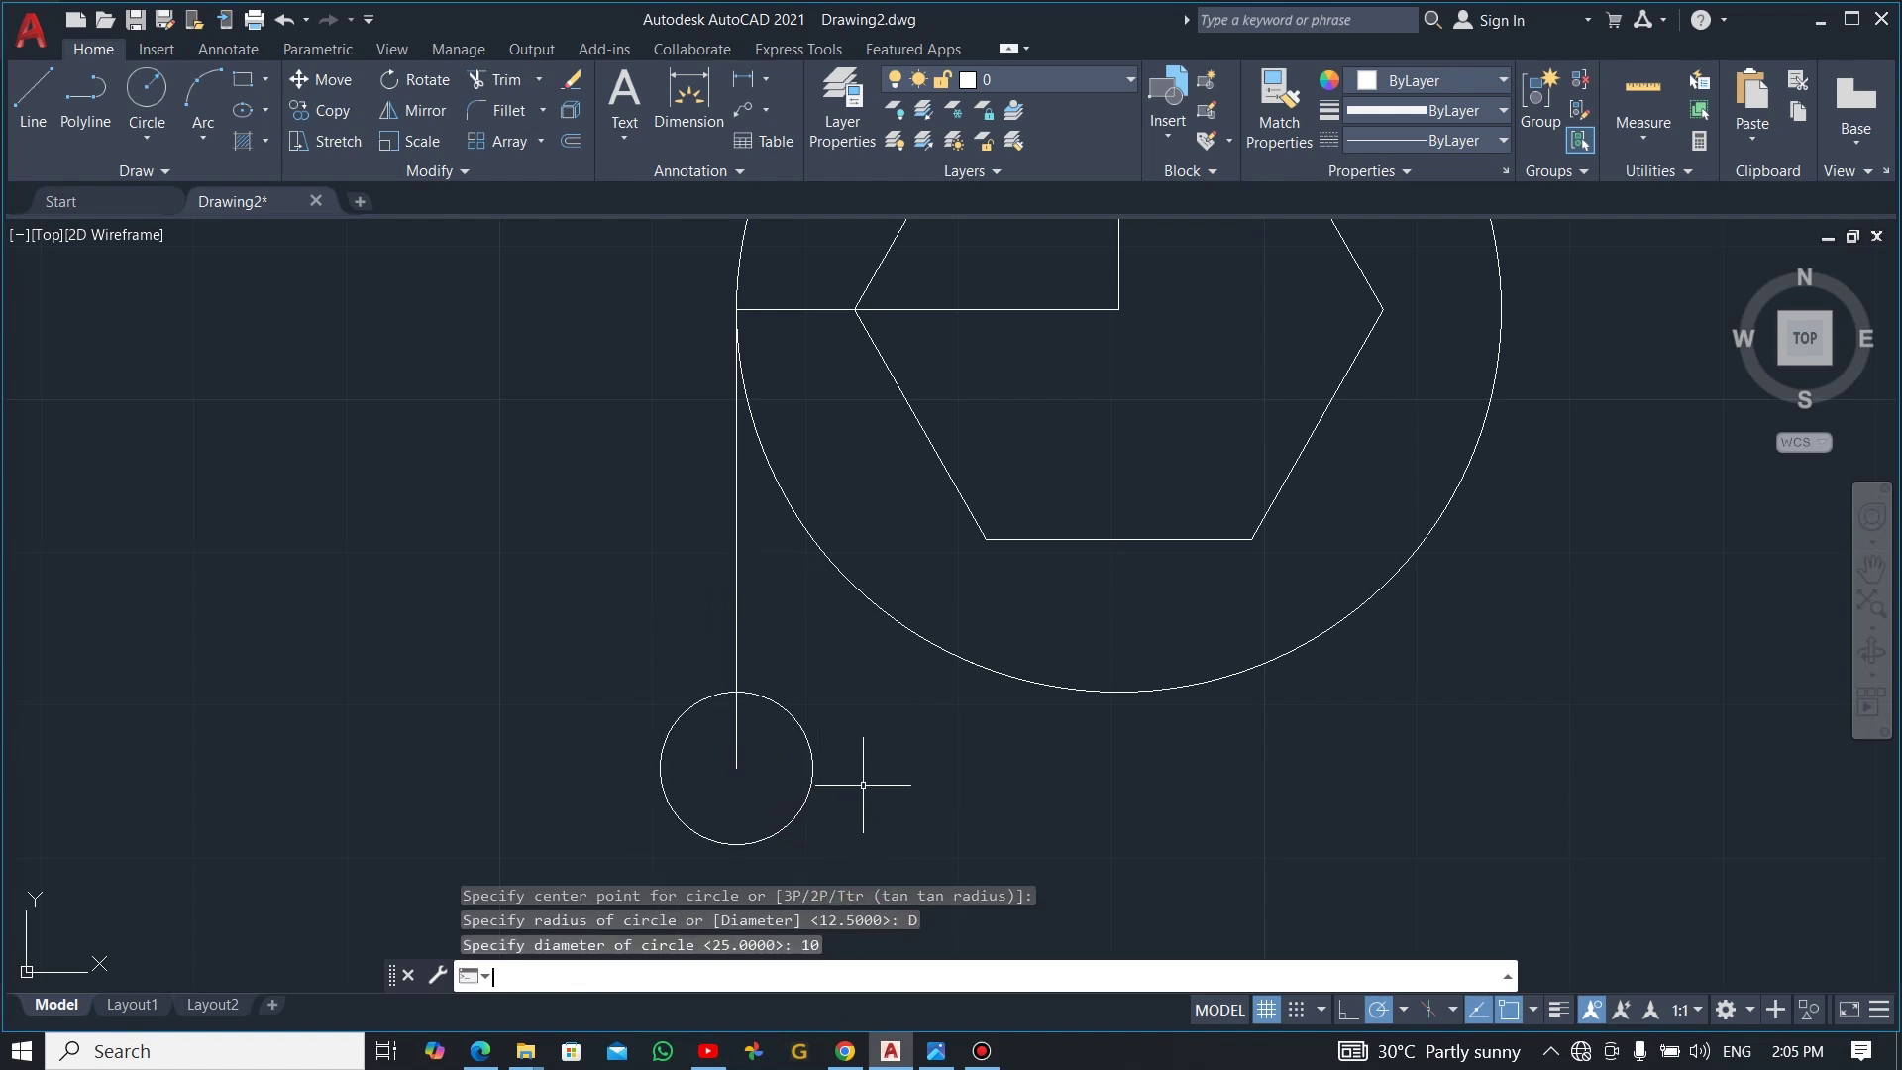
# - Add a concentric Ø25 circle around the Ø10 circle and check the reference image
pyautogui.click(159, 88)
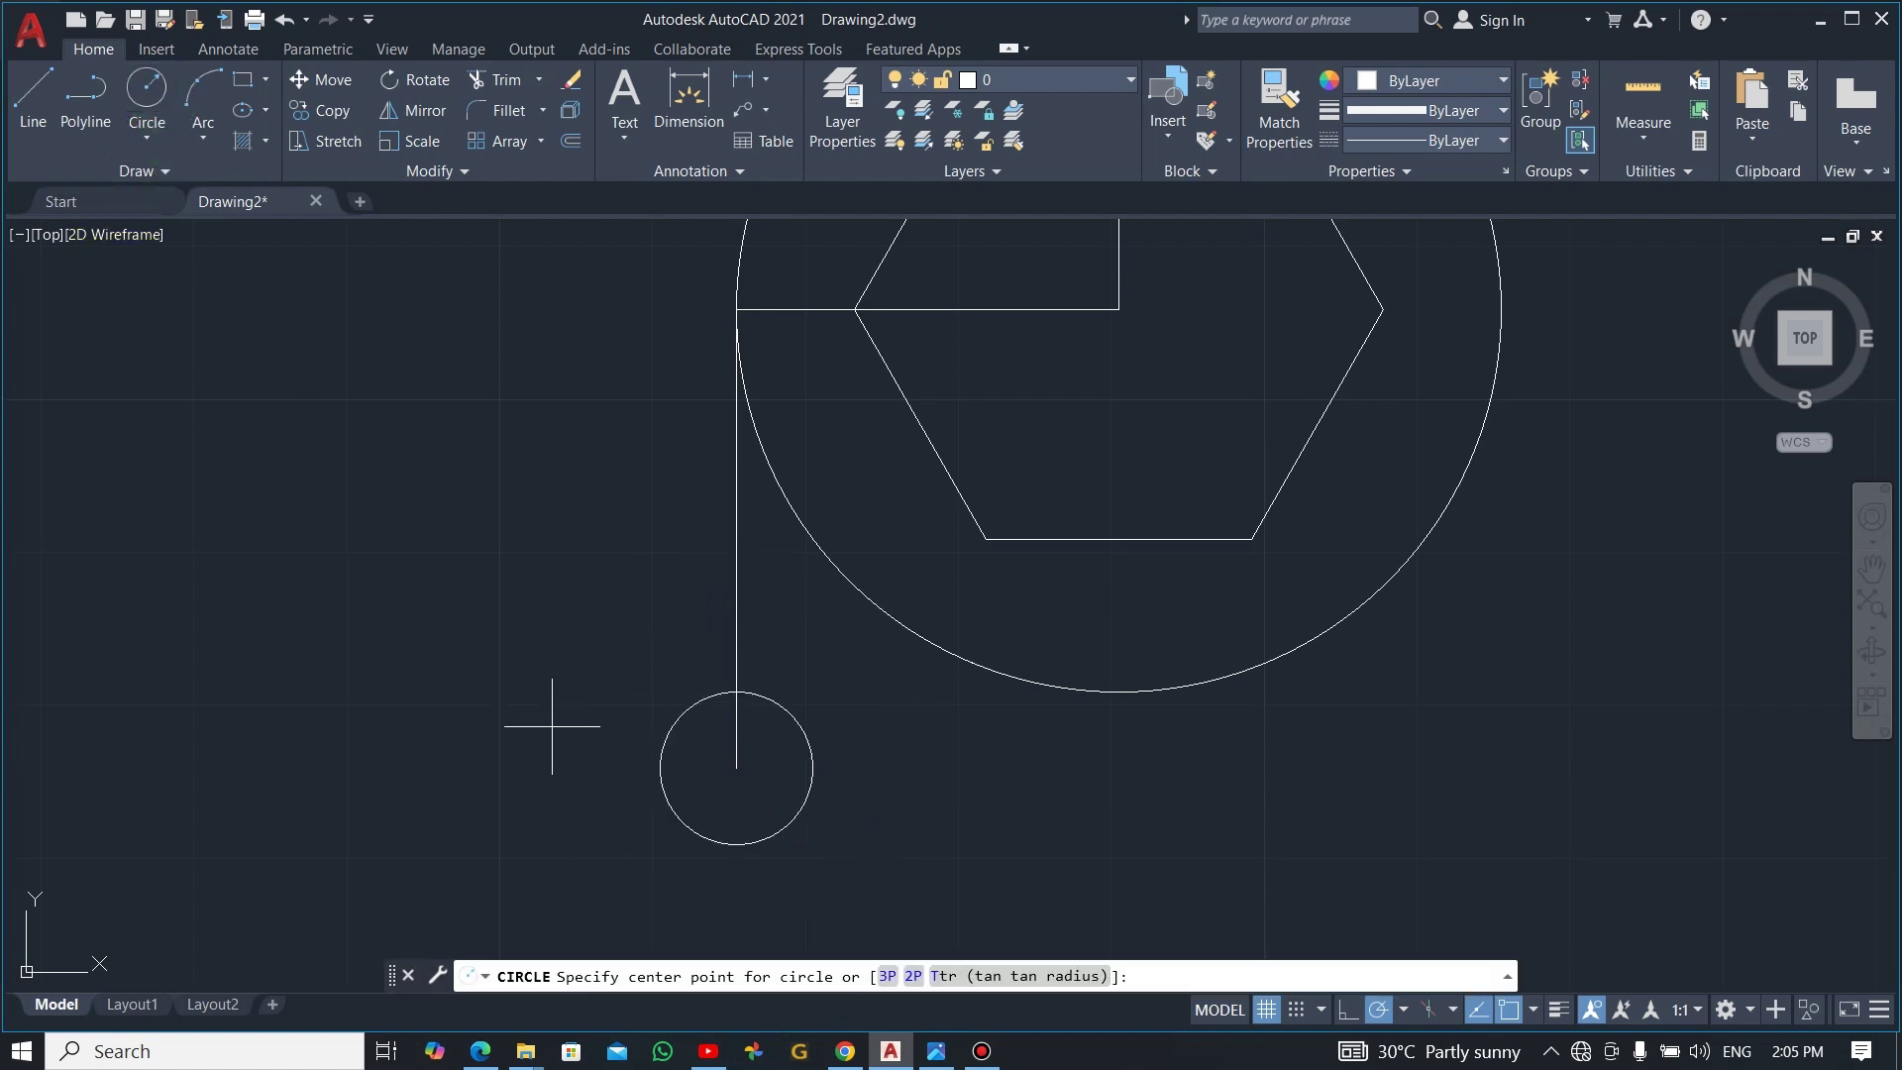
pyautogui.click(738, 768)
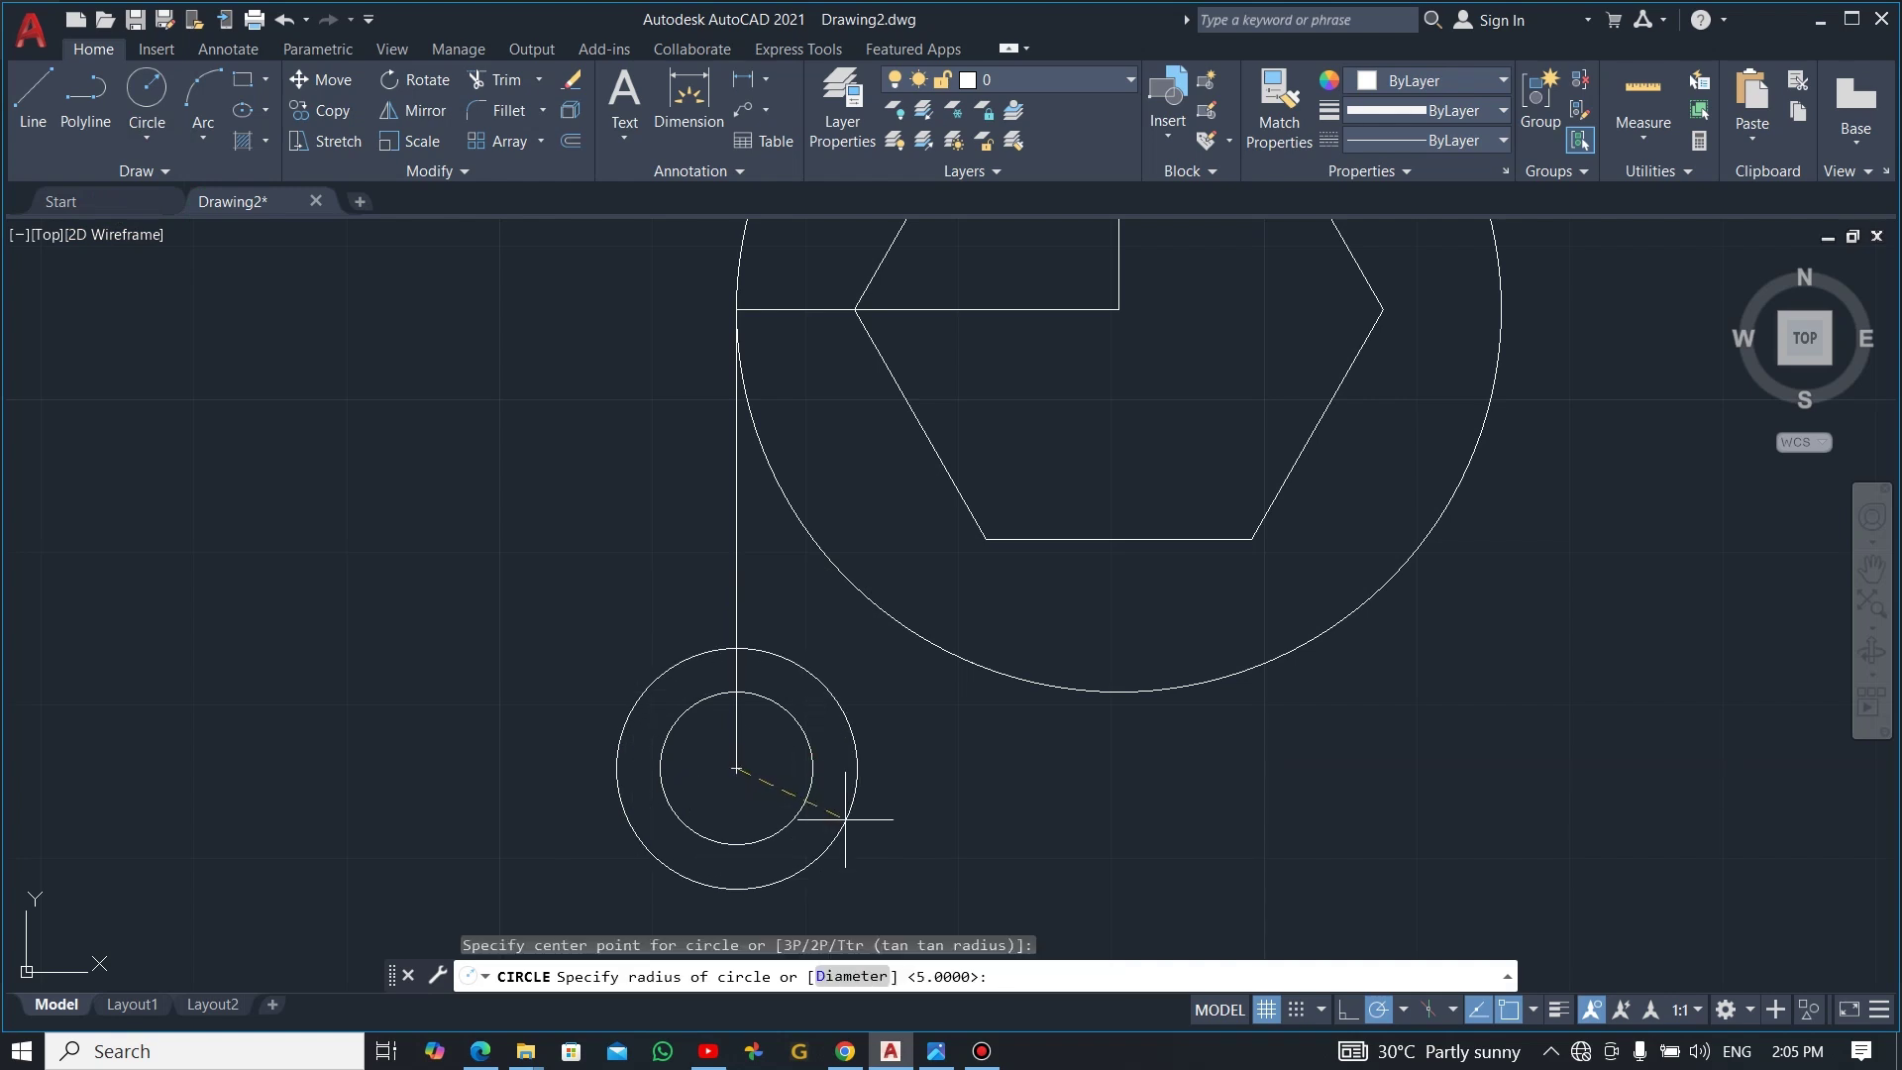
pyautogui.click(852, 977)
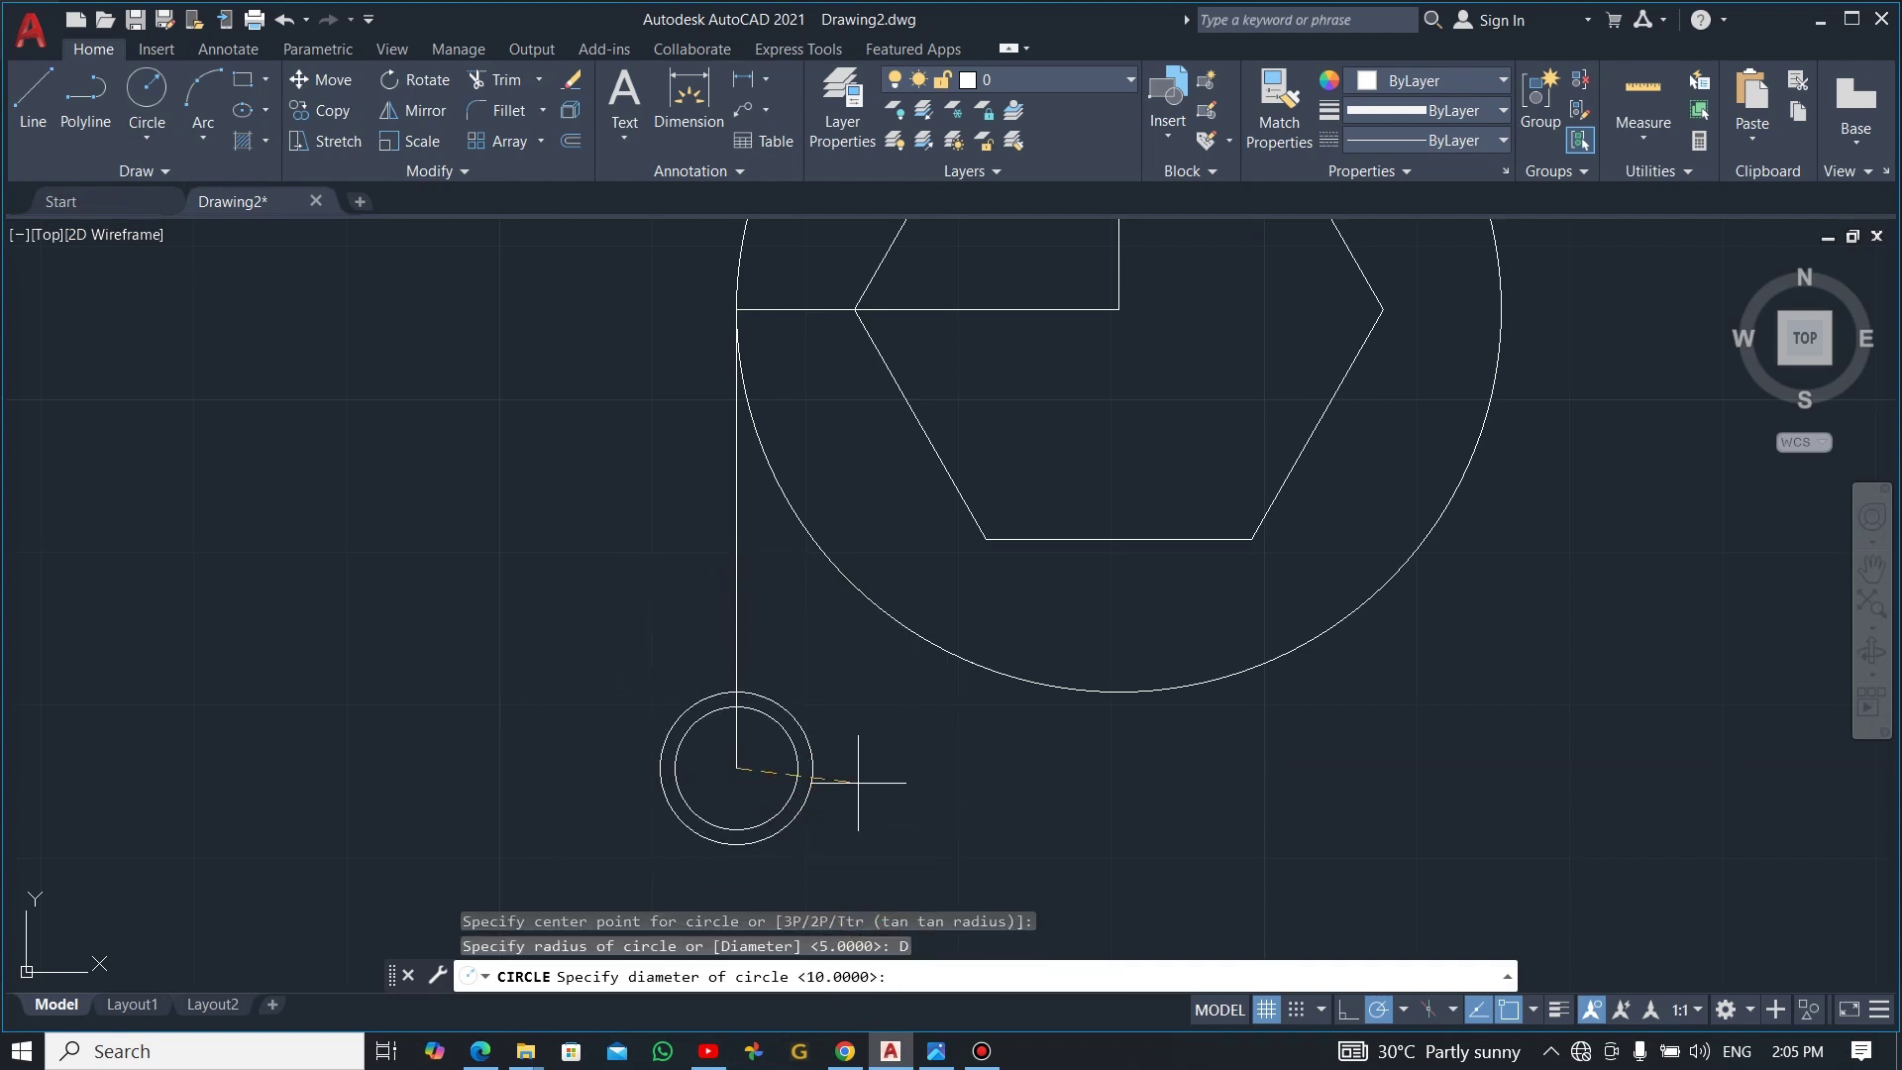
pyautogui.write('25')
pyautogui.press('Return')
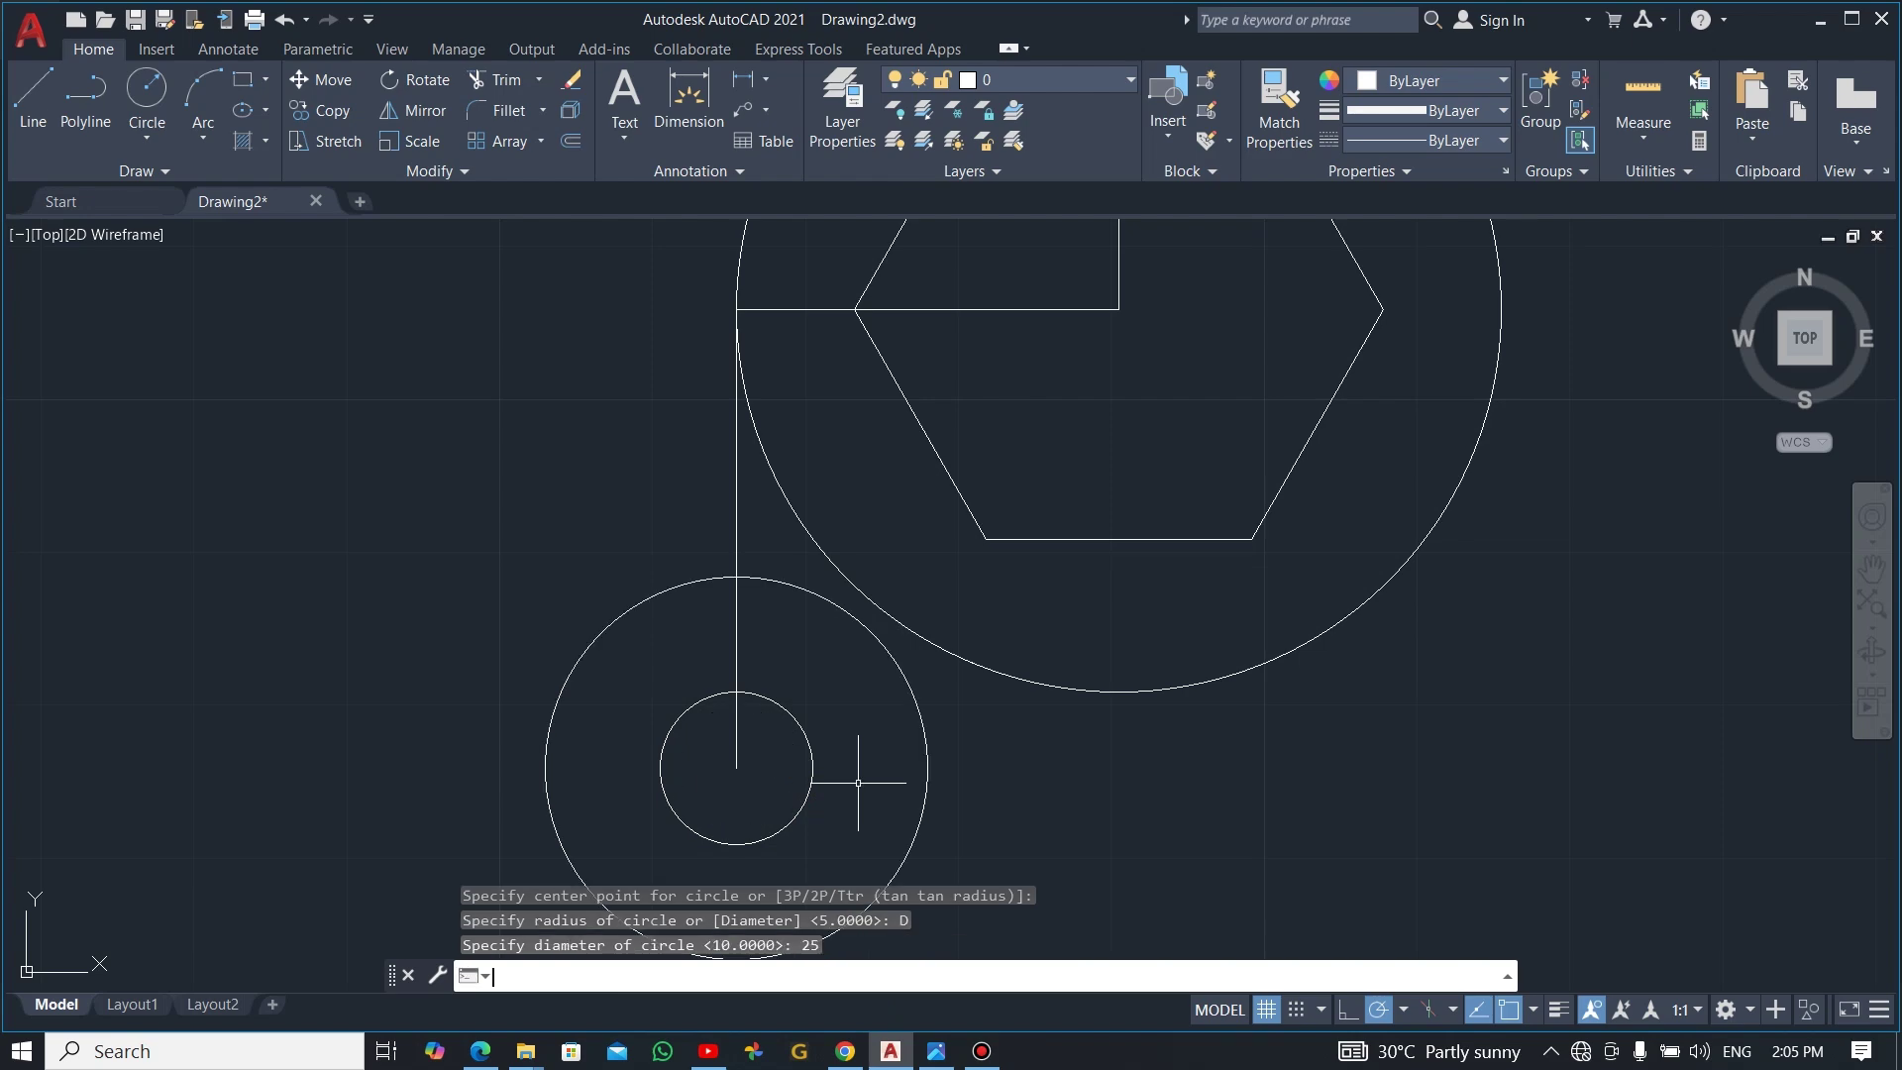
pyautogui.hotkey('alt', 'Tab')
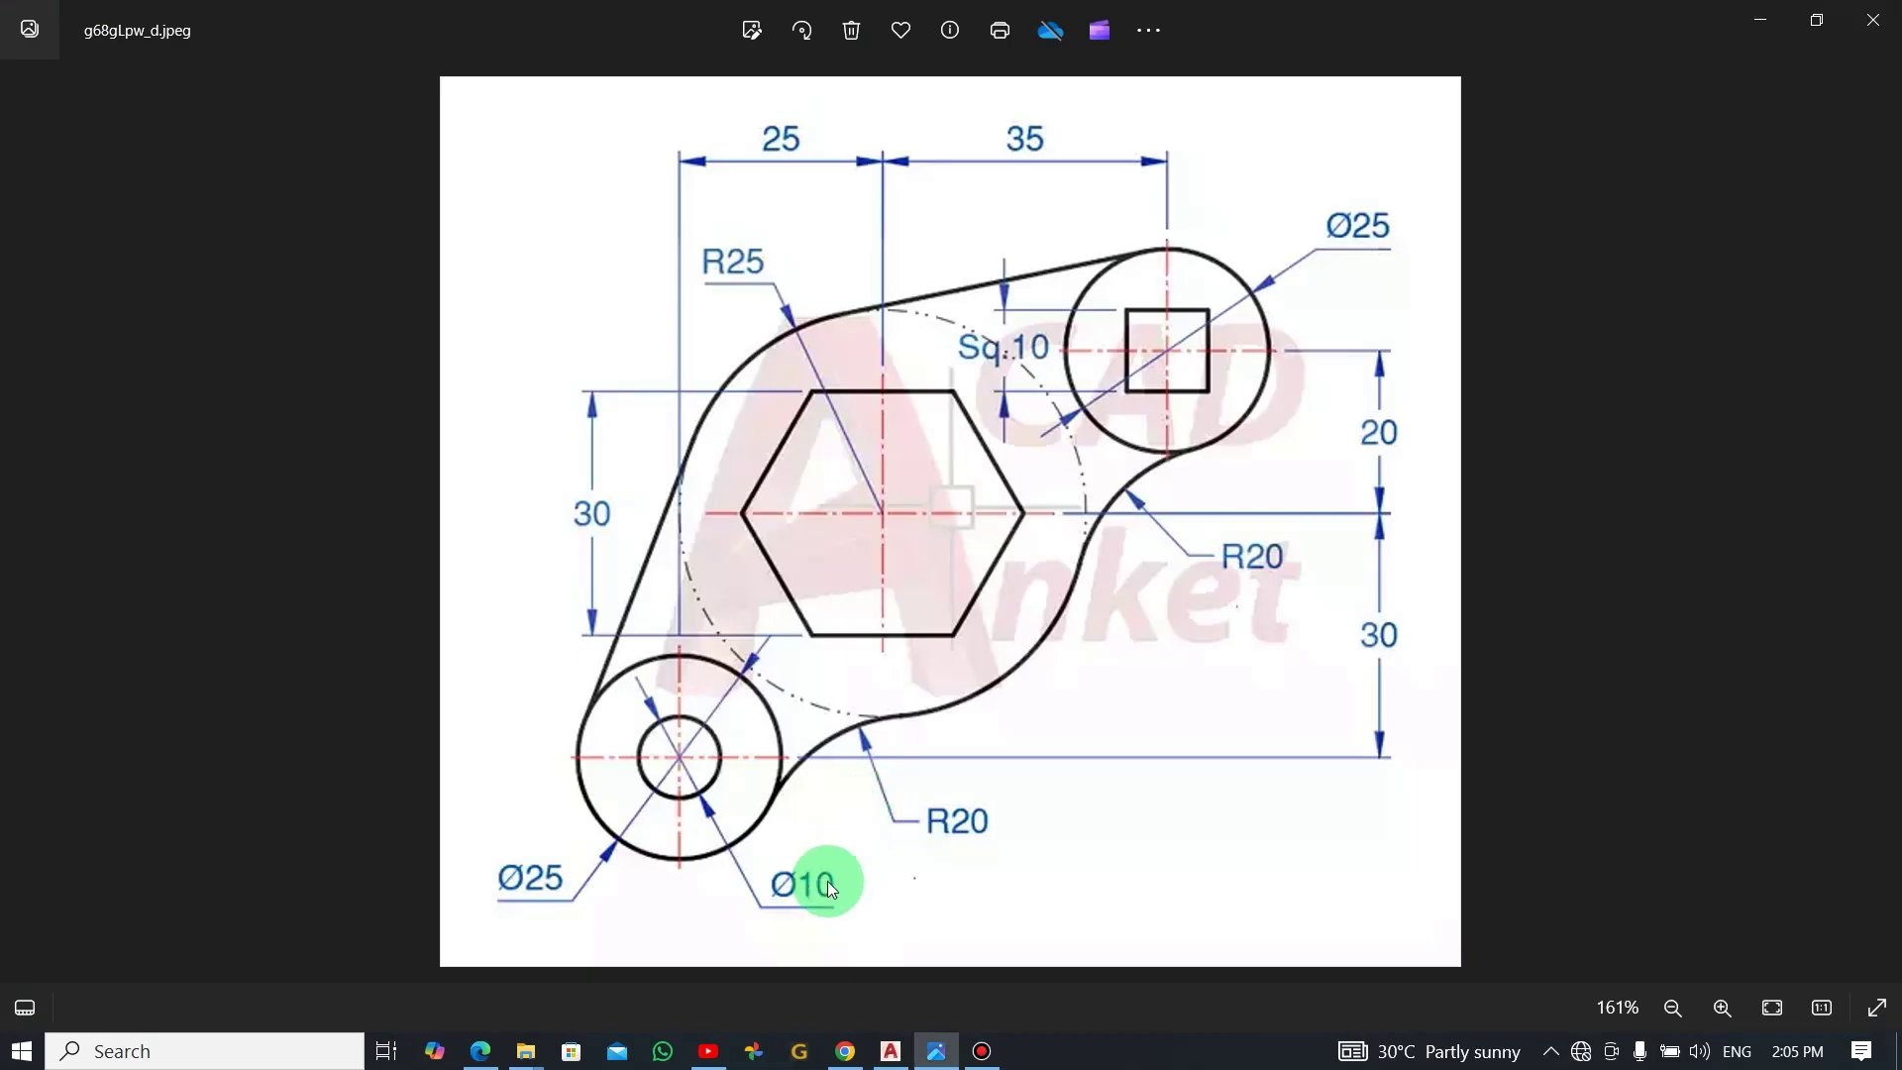
pyautogui.hotkey('alt', 'Tab')
pyautogui.scroll(-4, 1006, 729)
# - Erase the horizontal, middle and vertical construction lines, leaving only the bosses and hexagon
pyautogui.moveTo(1240, 548); pyautogui.dragTo(1173, 548, button='middle')
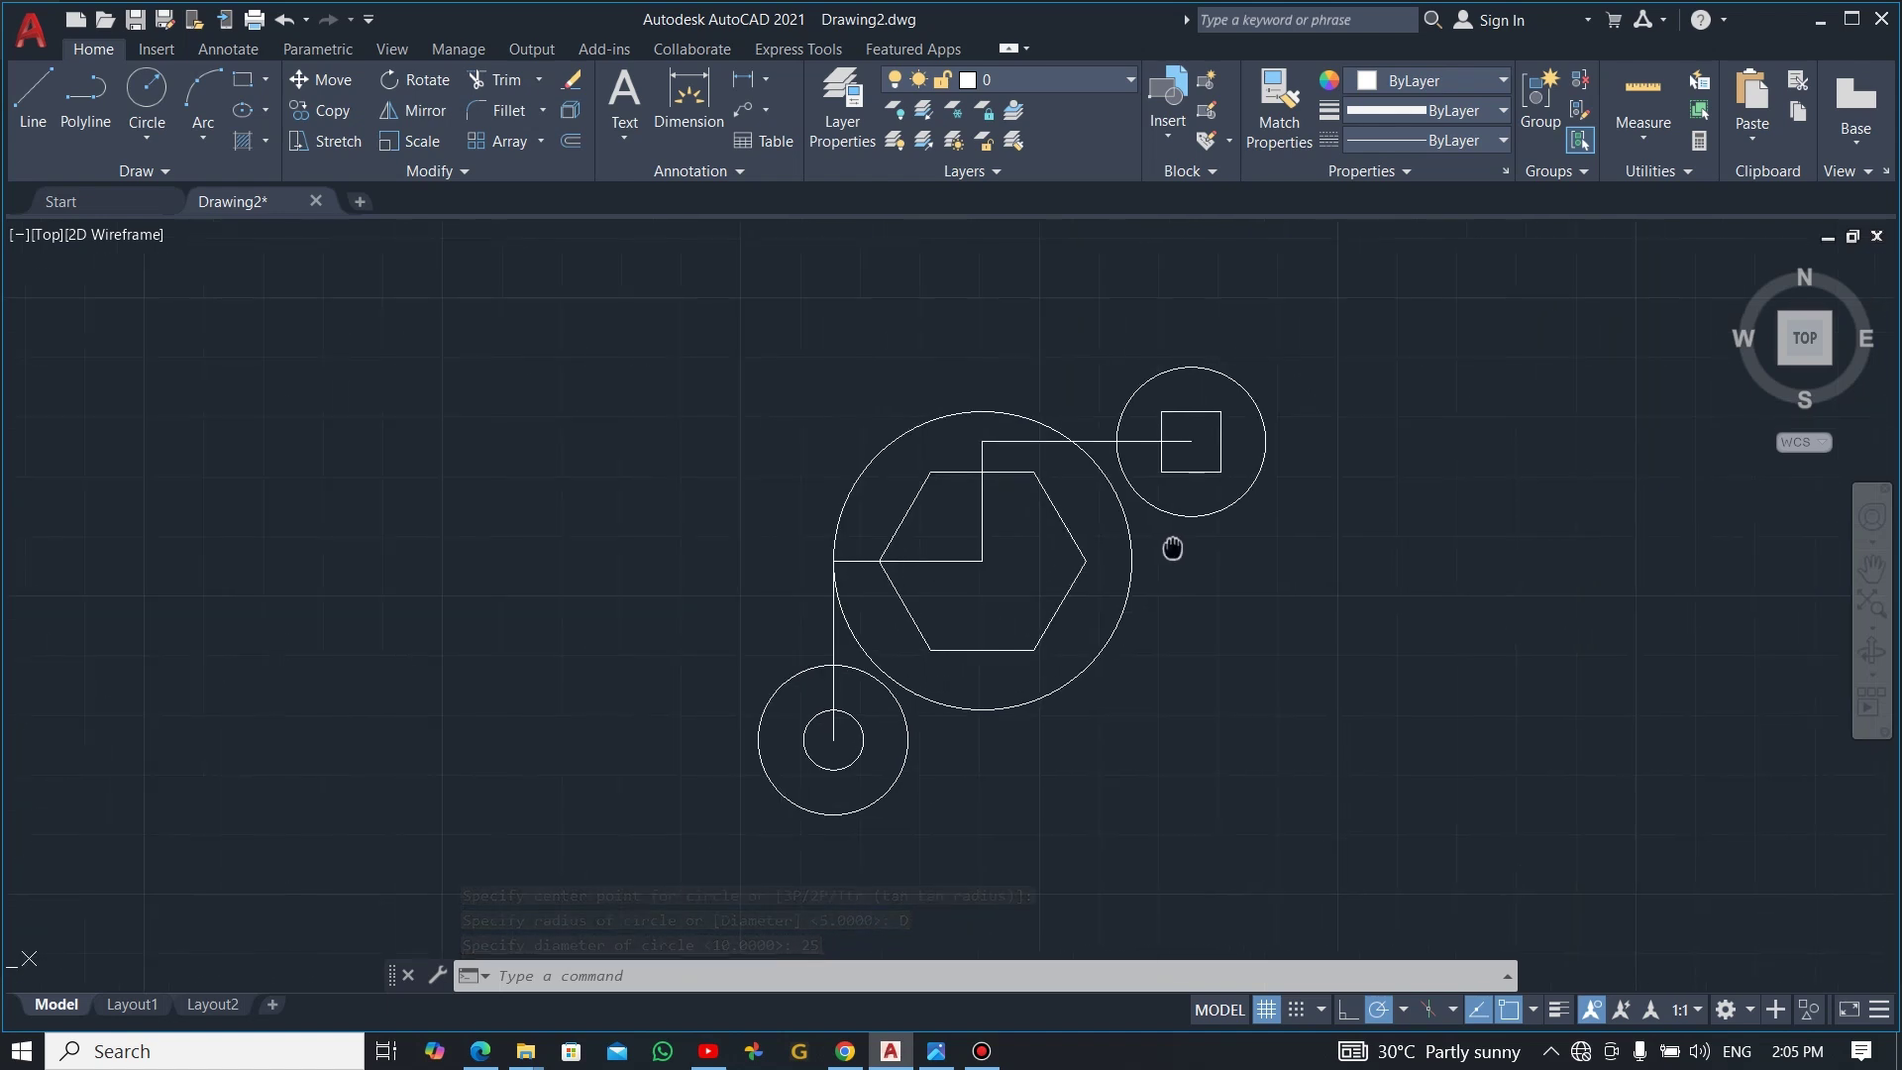
pyautogui.press('Escape')
pyautogui.click(1095, 441)
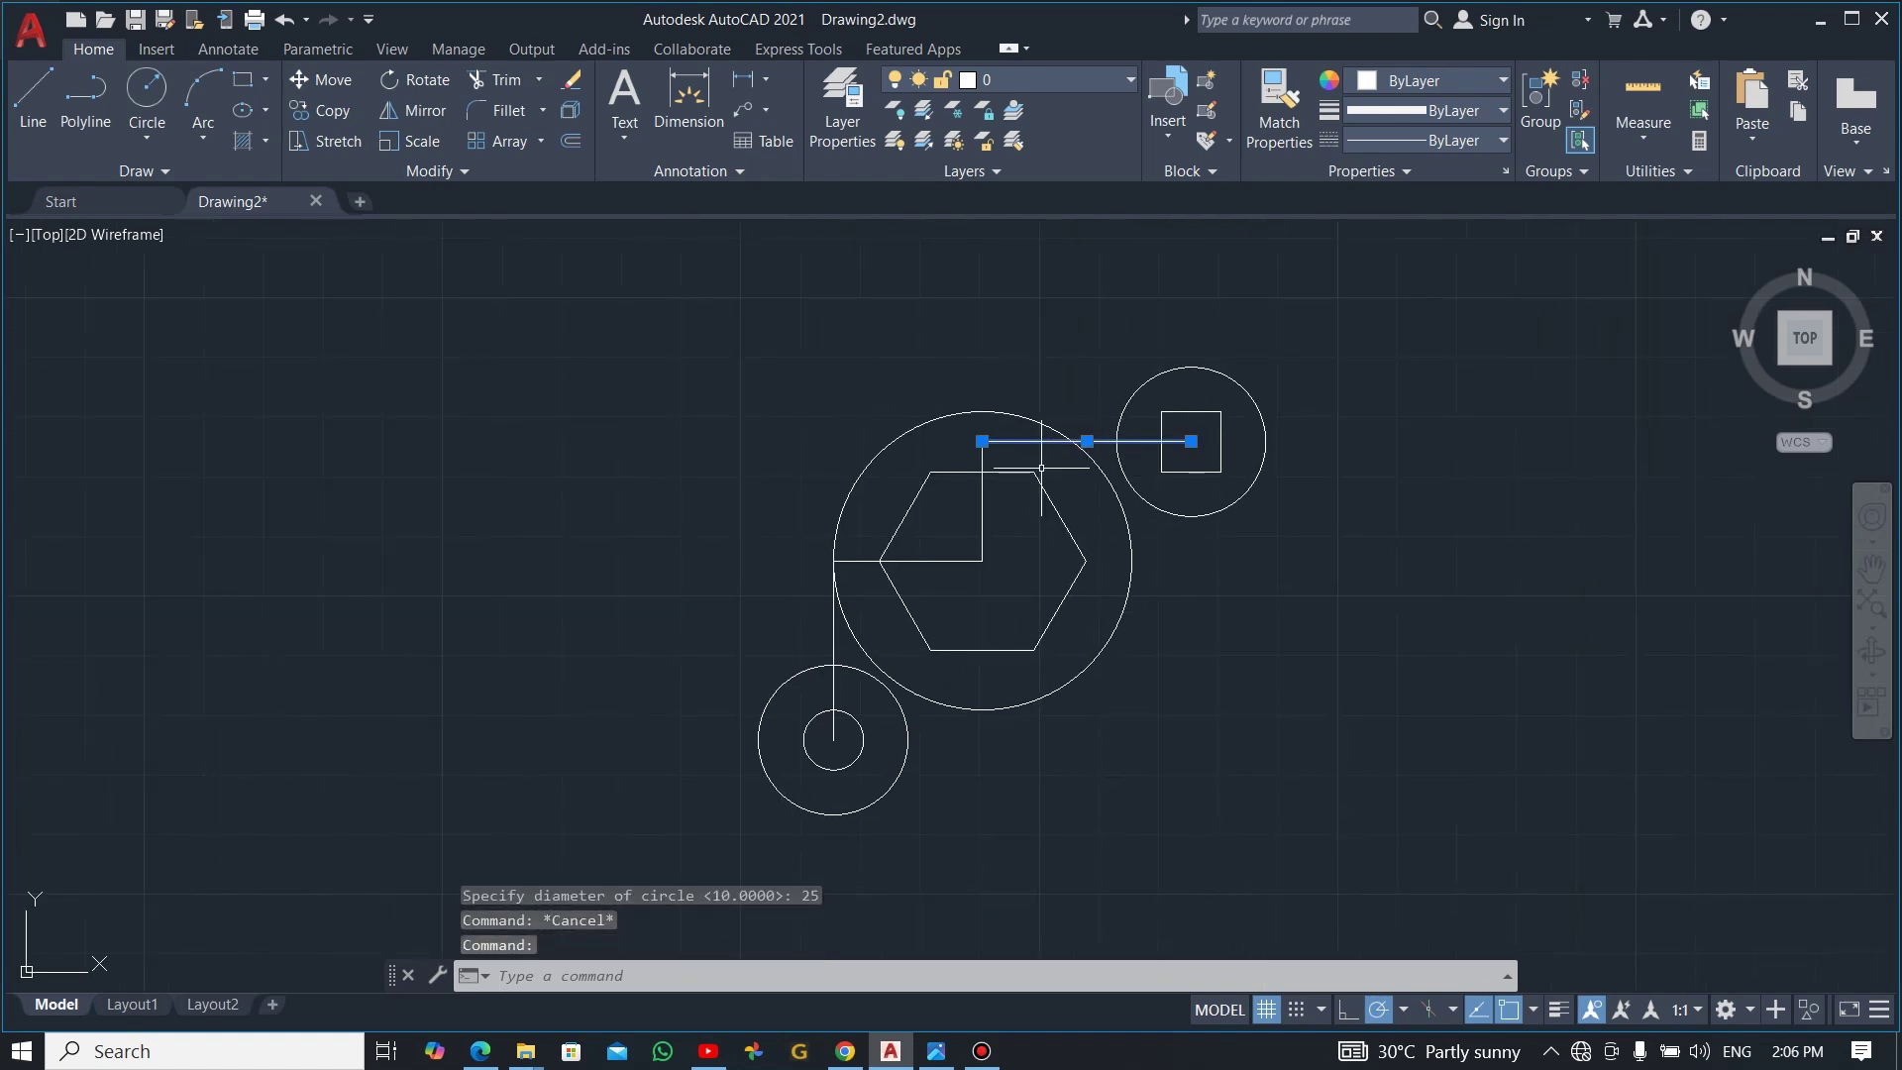
pyautogui.click(1003, 497)
pyautogui.click(956, 523)
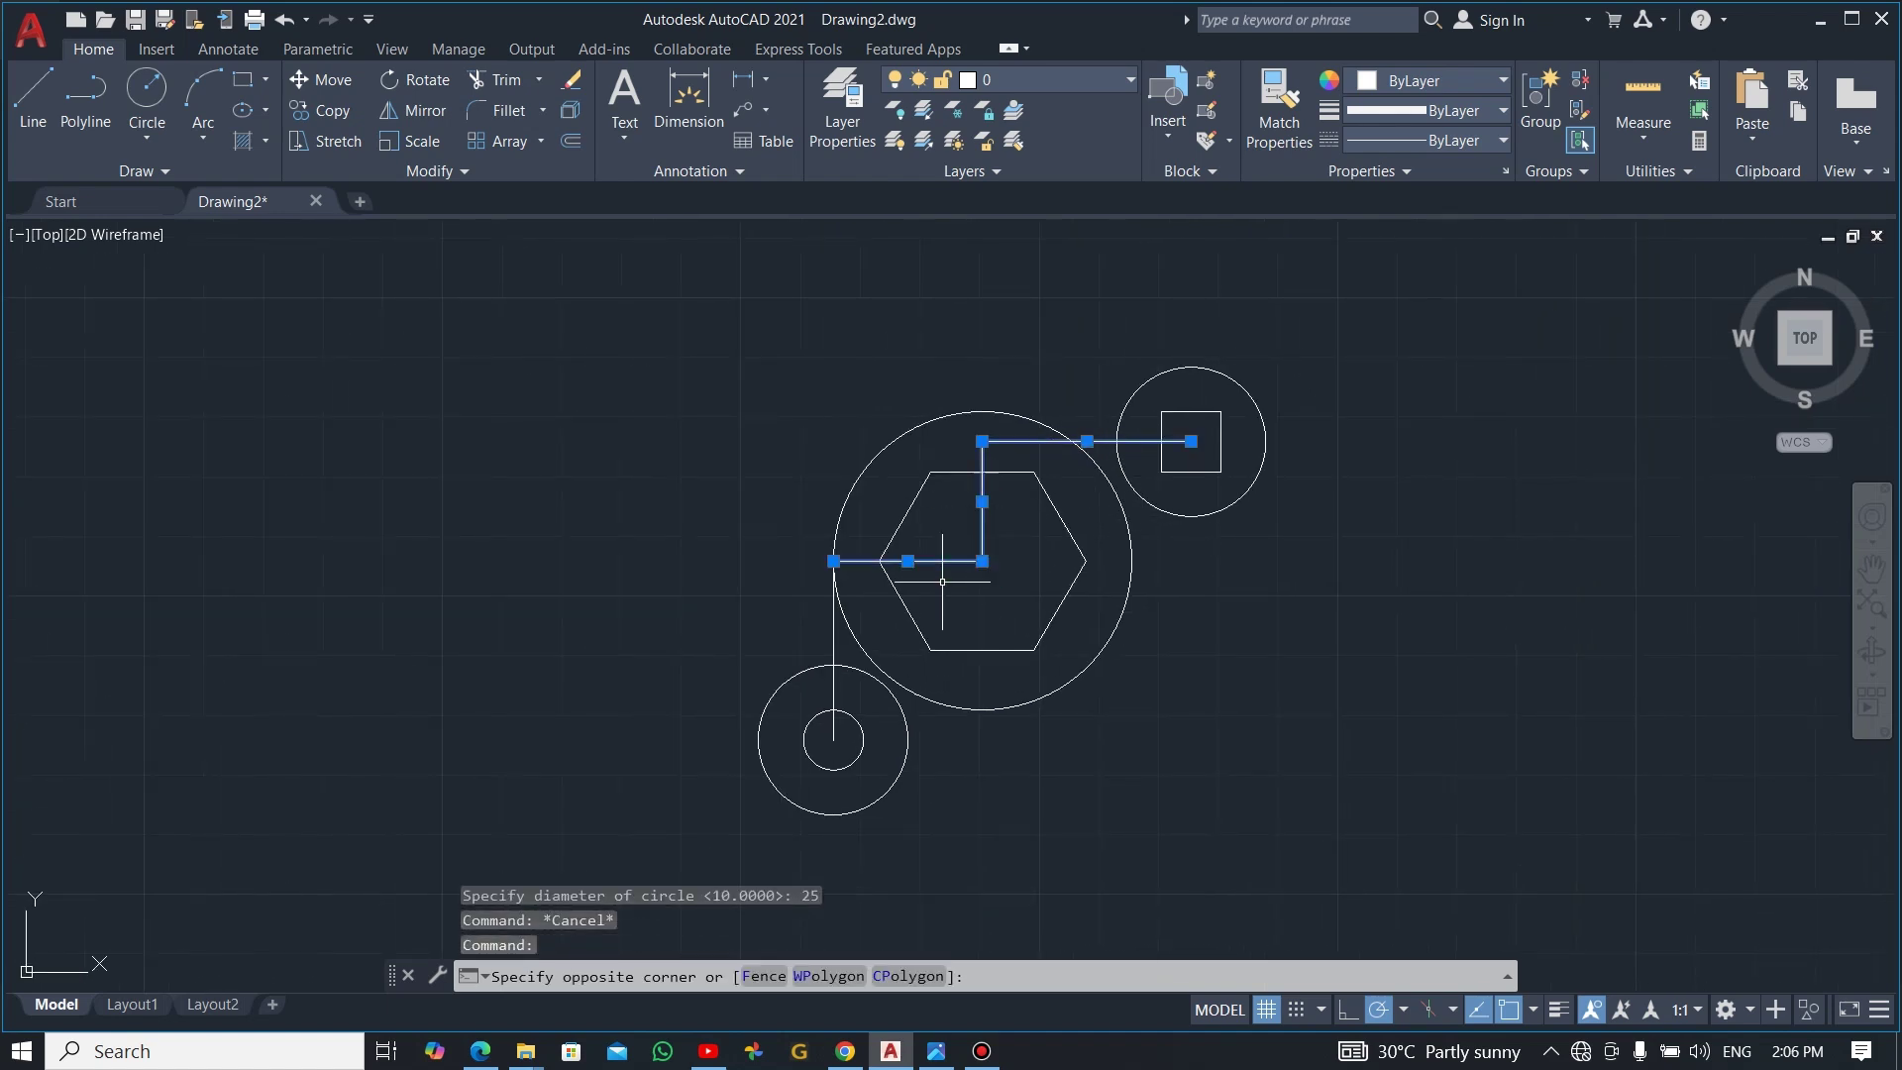
pyautogui.click(921, 644)
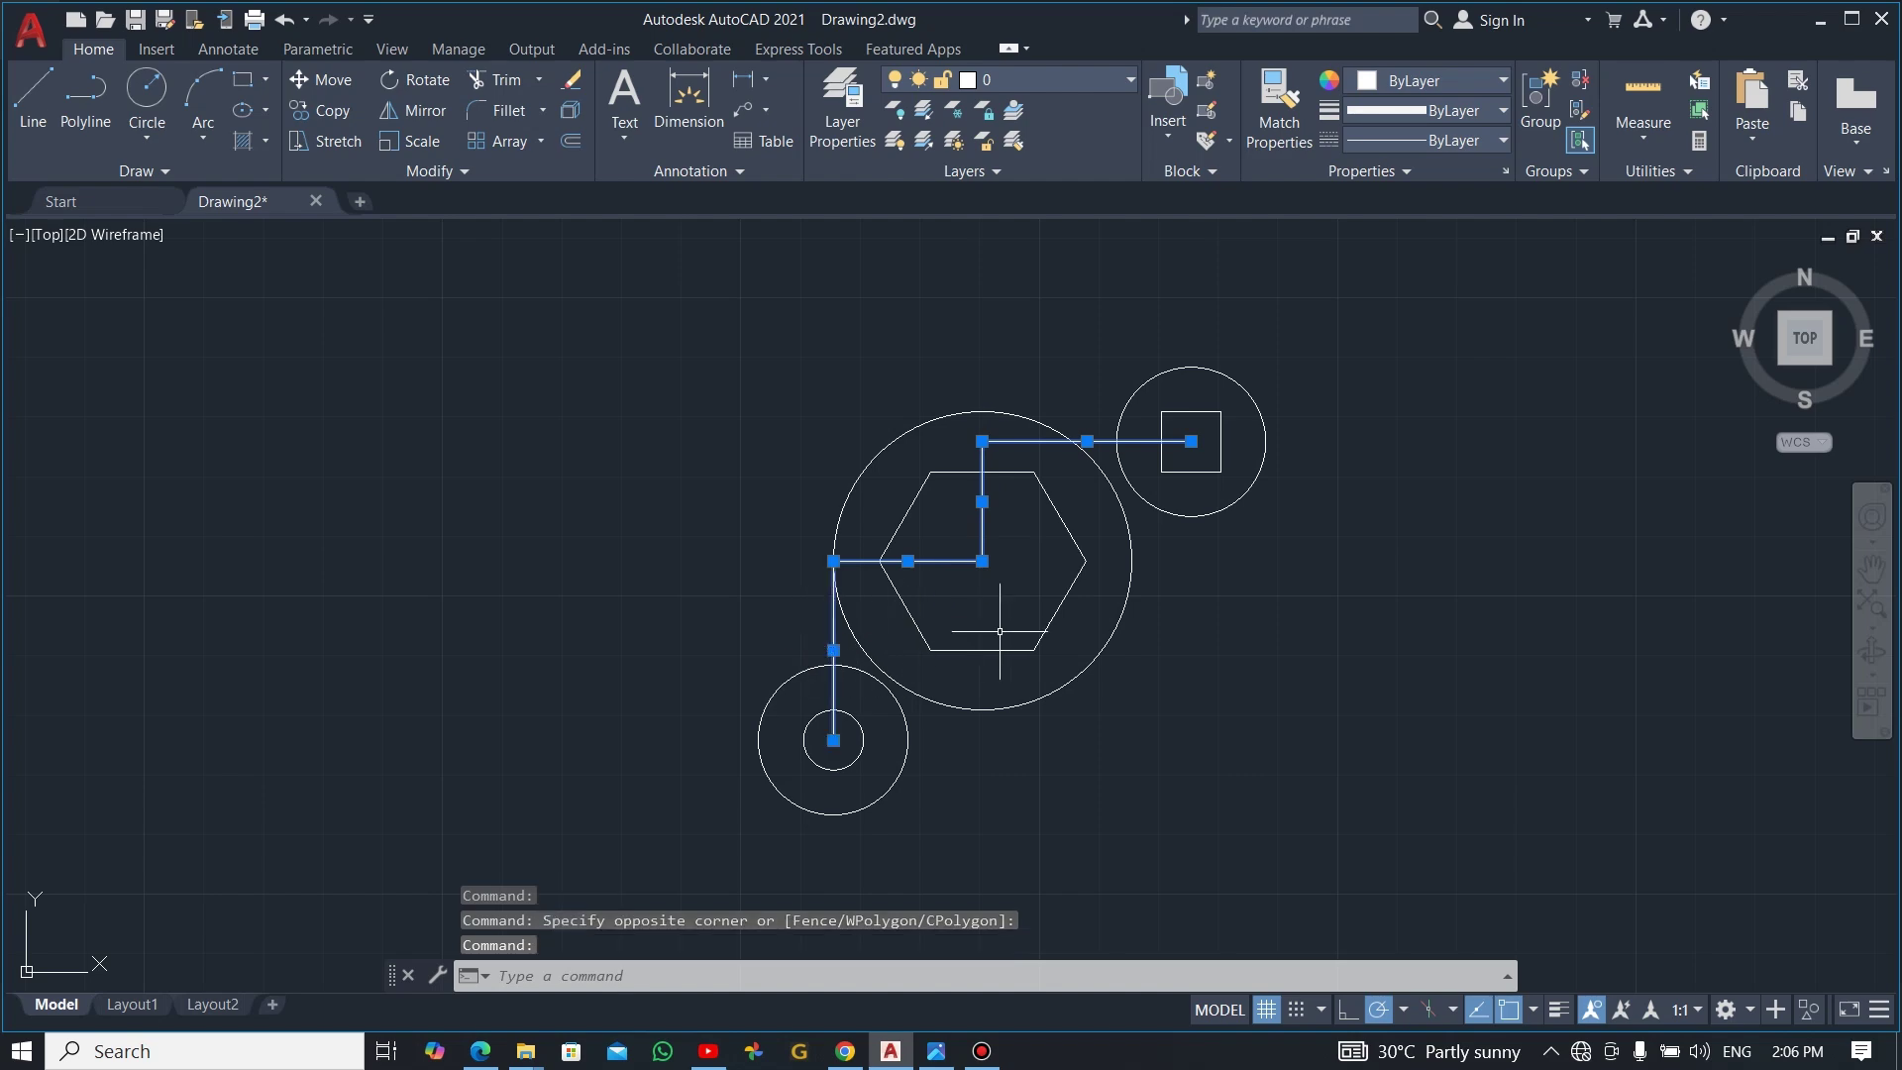
pyautogui.press('Delete')
pyautogui.hotkey('alt', 'Tab')
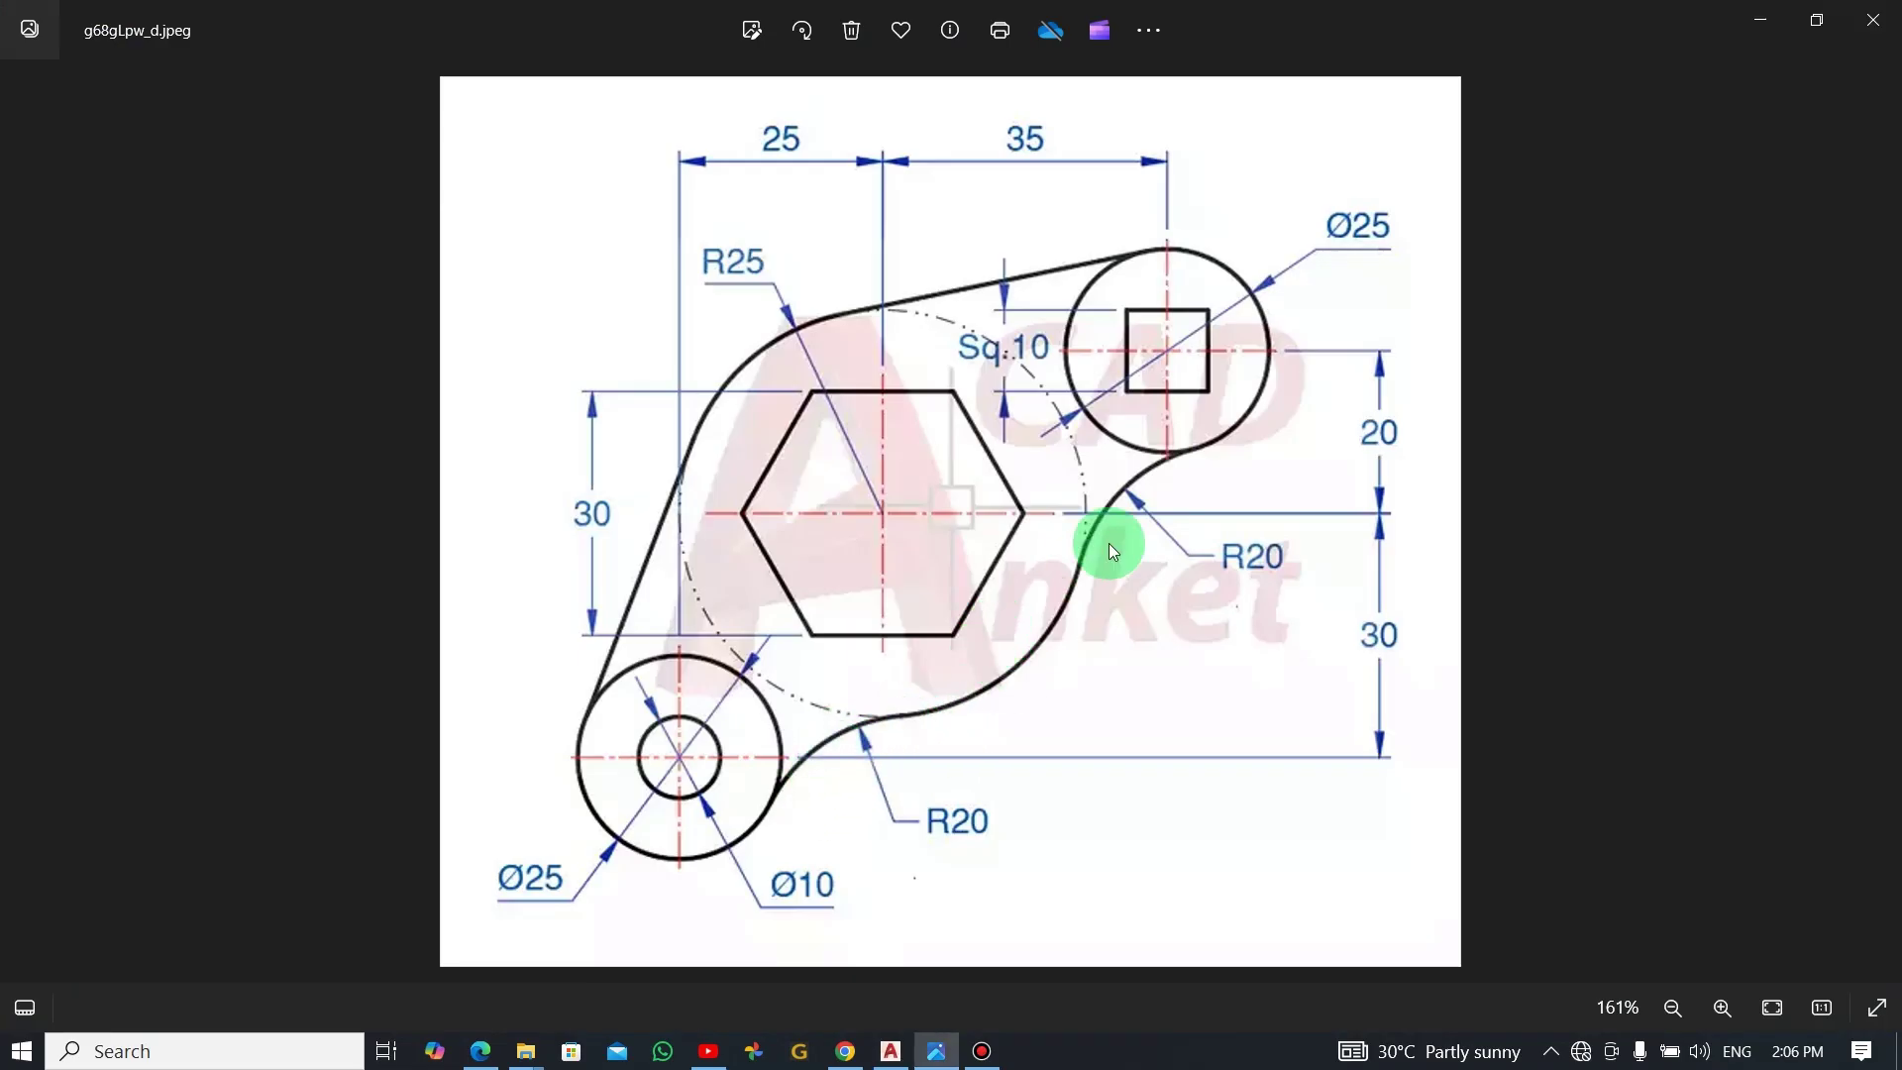
pyautogui.hotkey('alt', 'Tab')
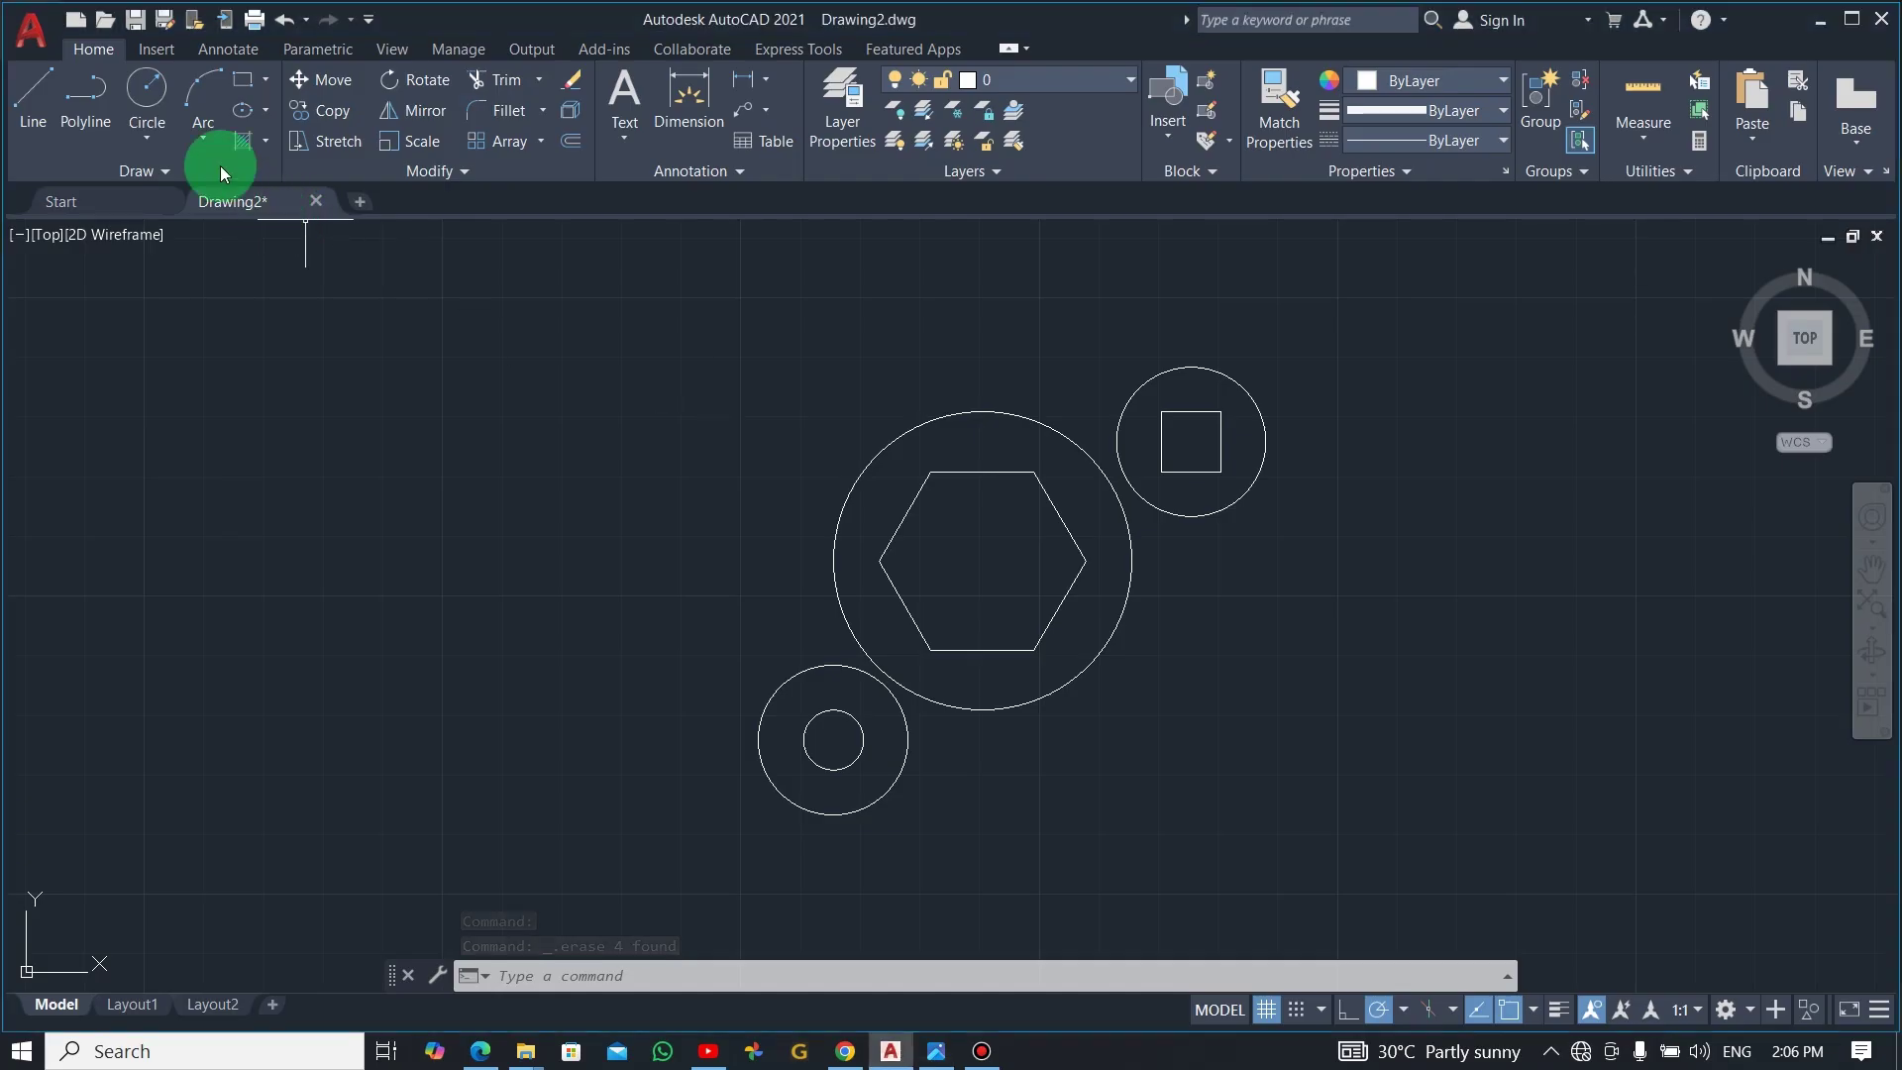
# - Draw an R20 circle tangent to the lower boss circle and the large circle
pyautogui.click(146, 140)
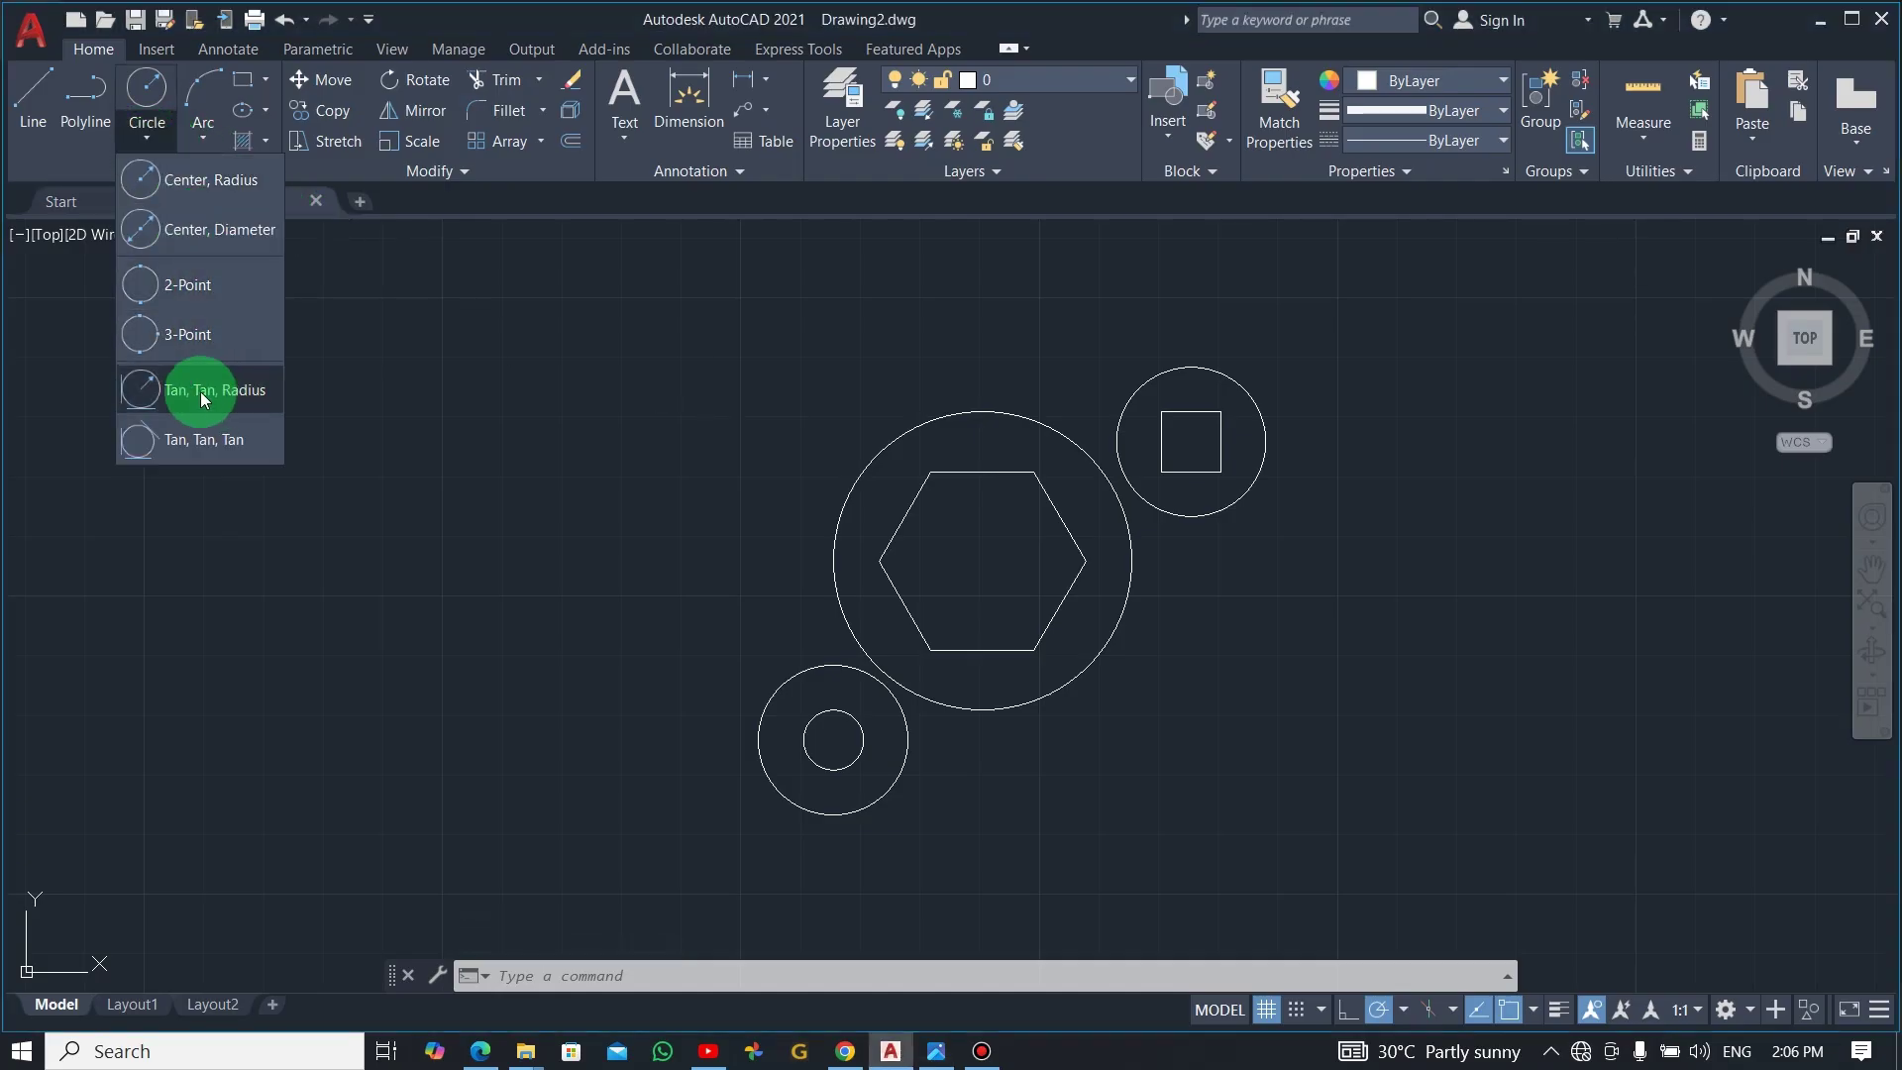
pyautogui.click(227, 372)
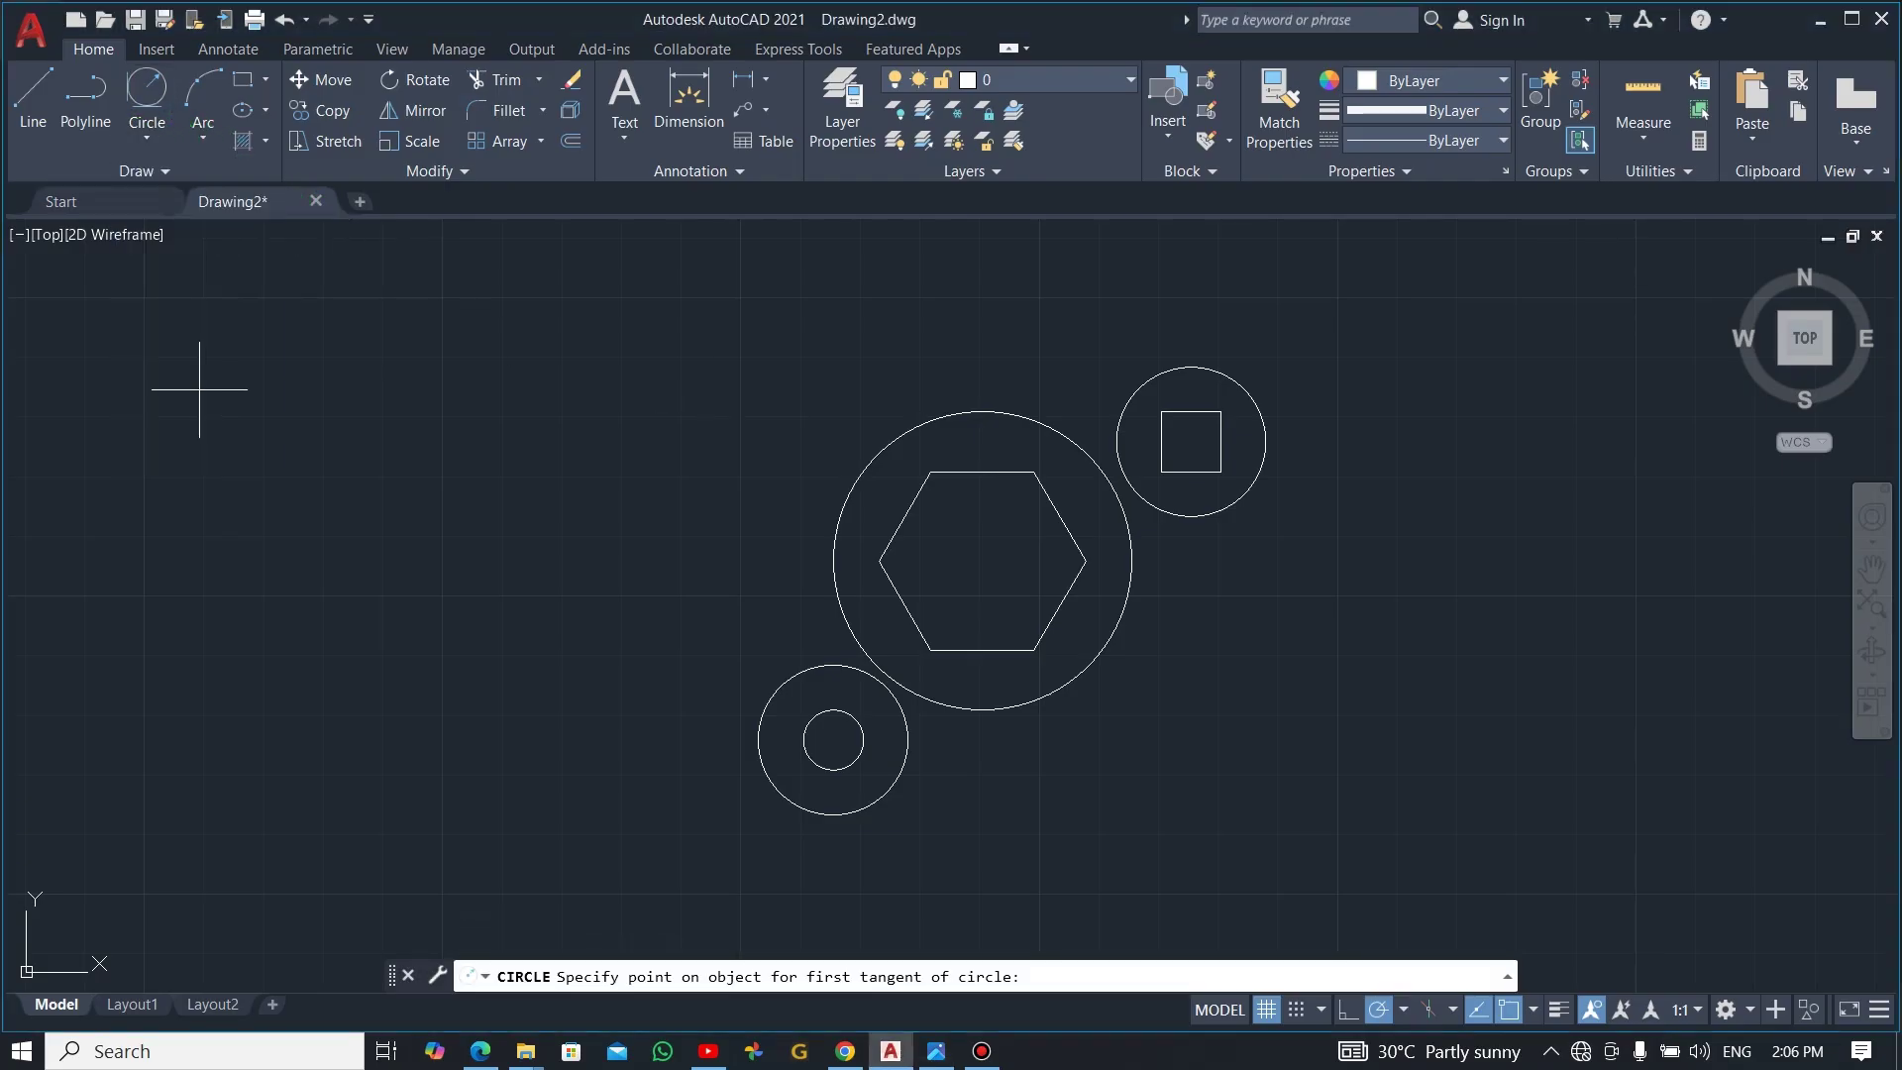
pyautogui.click(900, 773)
pyautogui.click(961, 711)
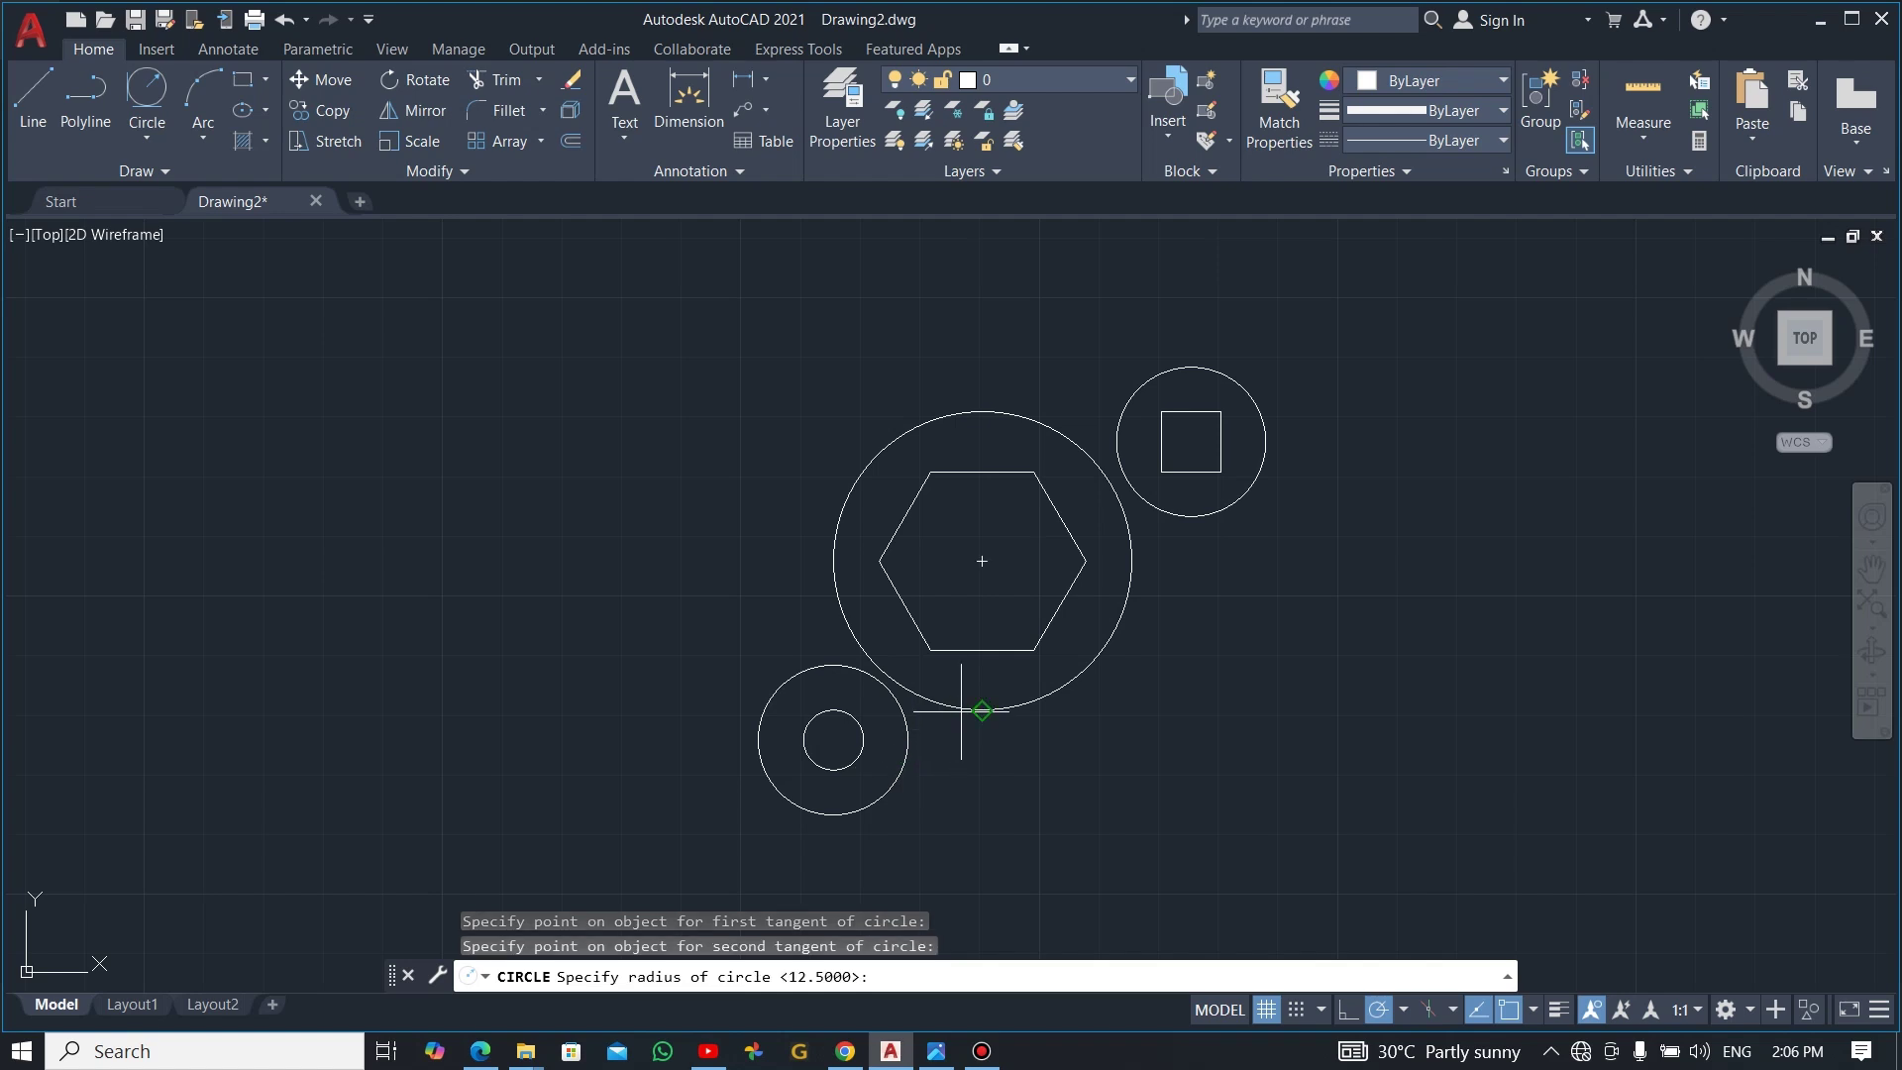
pyautogui.write('20')
pyautogui.press('Return')
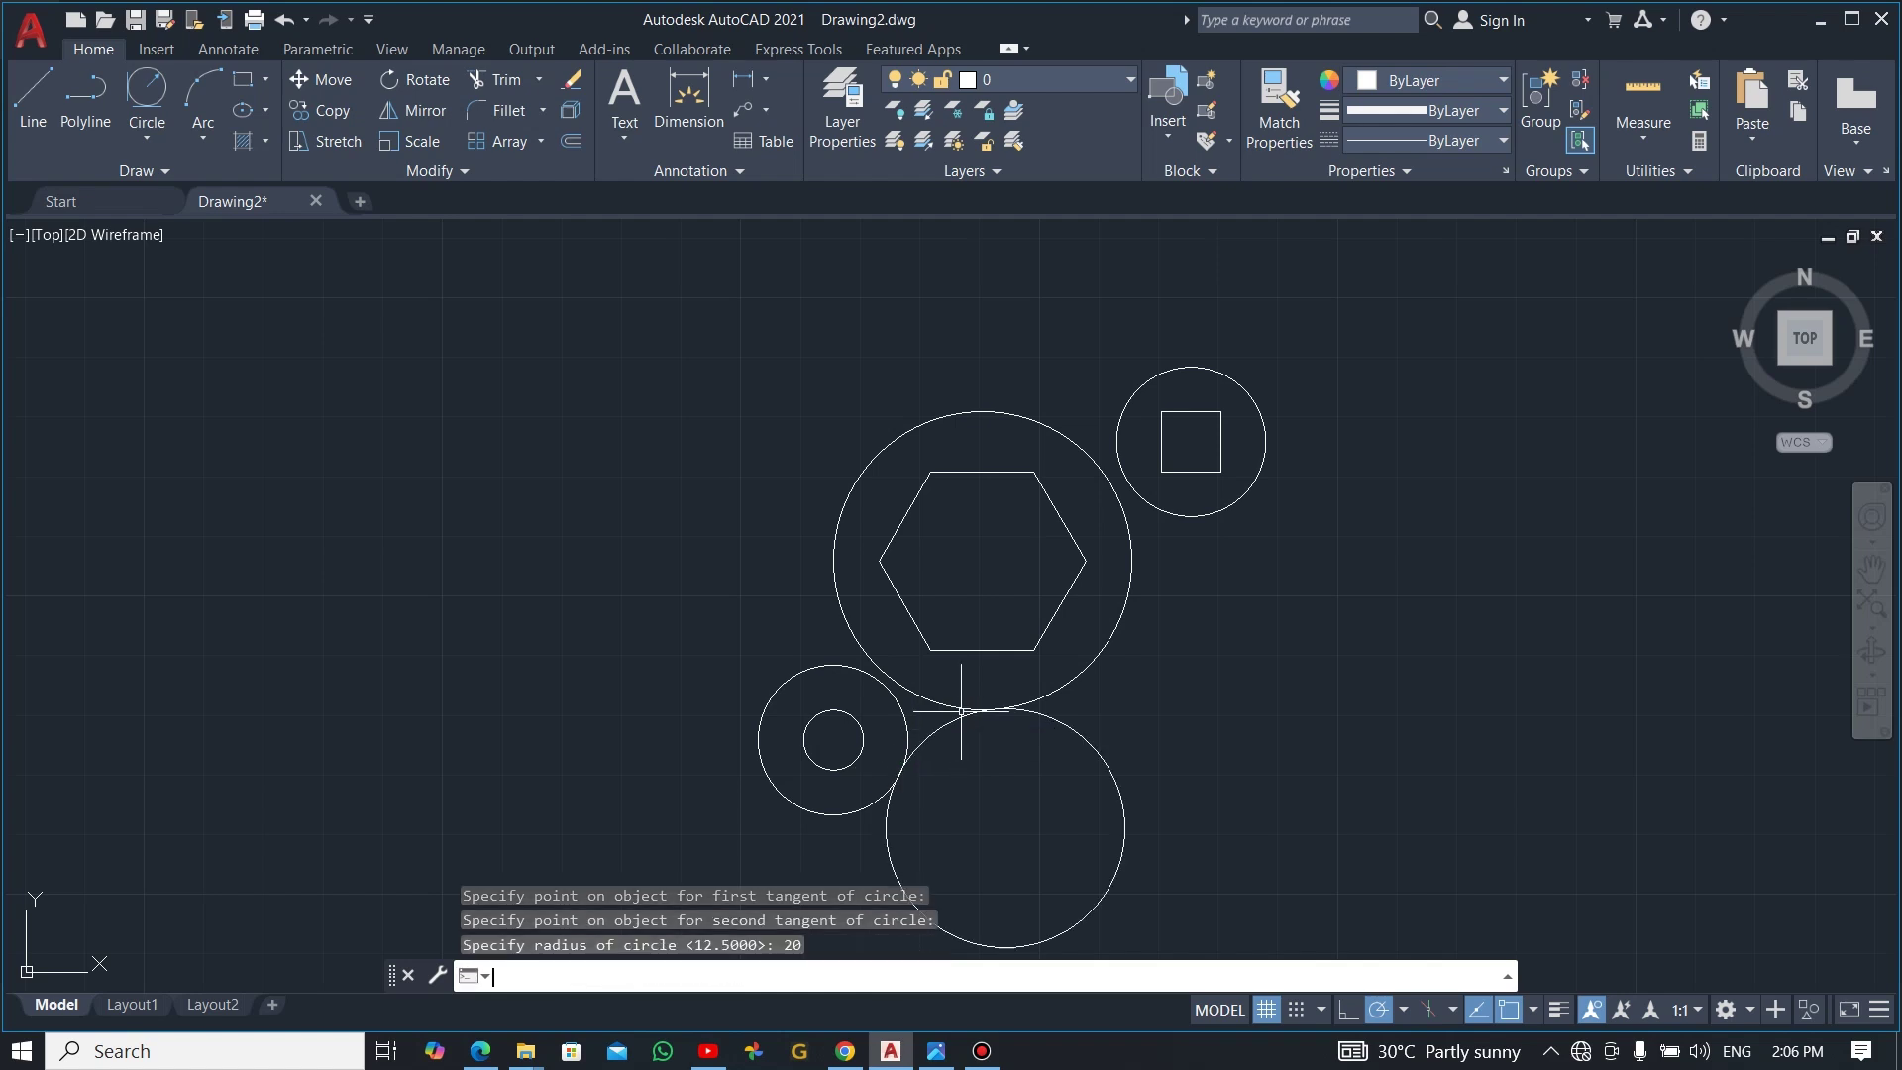
# - Draw a second R20 circle tangent to the large circle and the top-right boss
pyautogui.click(191, 122)
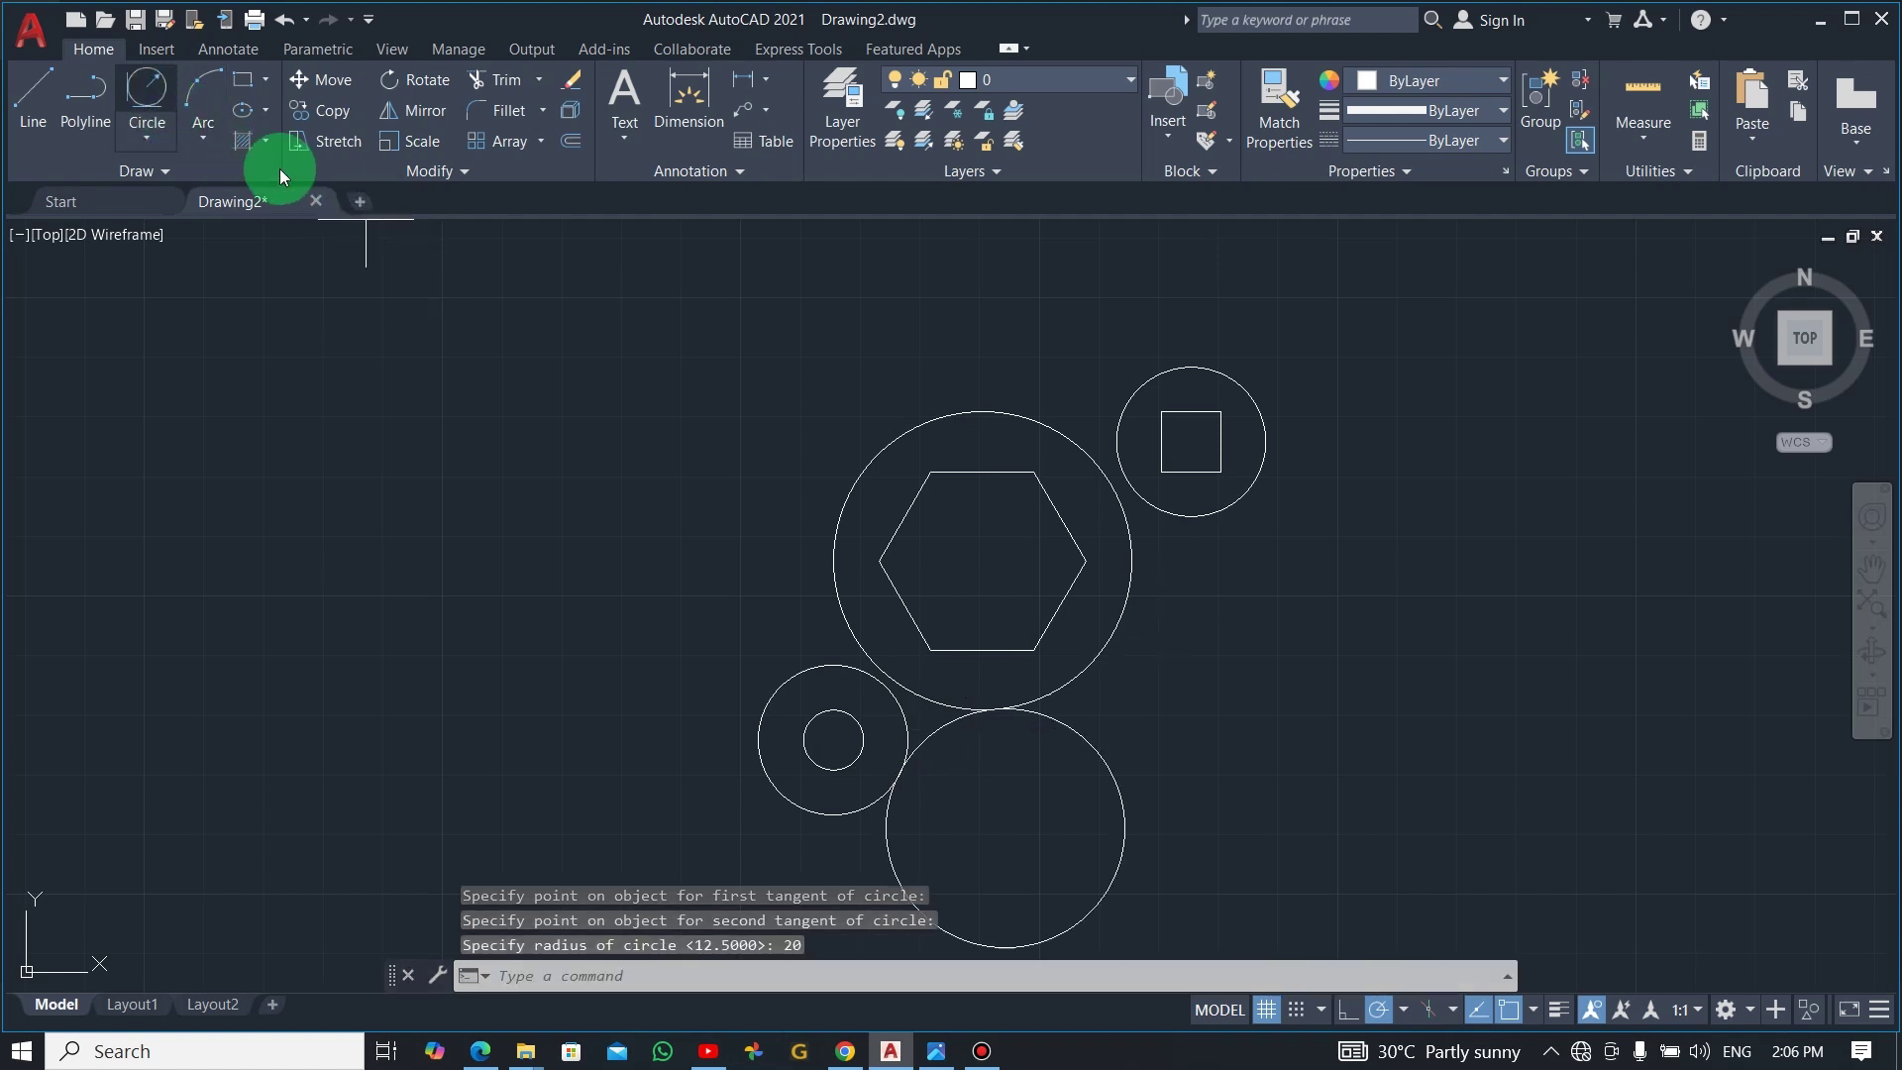
pyautogui.click(1134, 568)
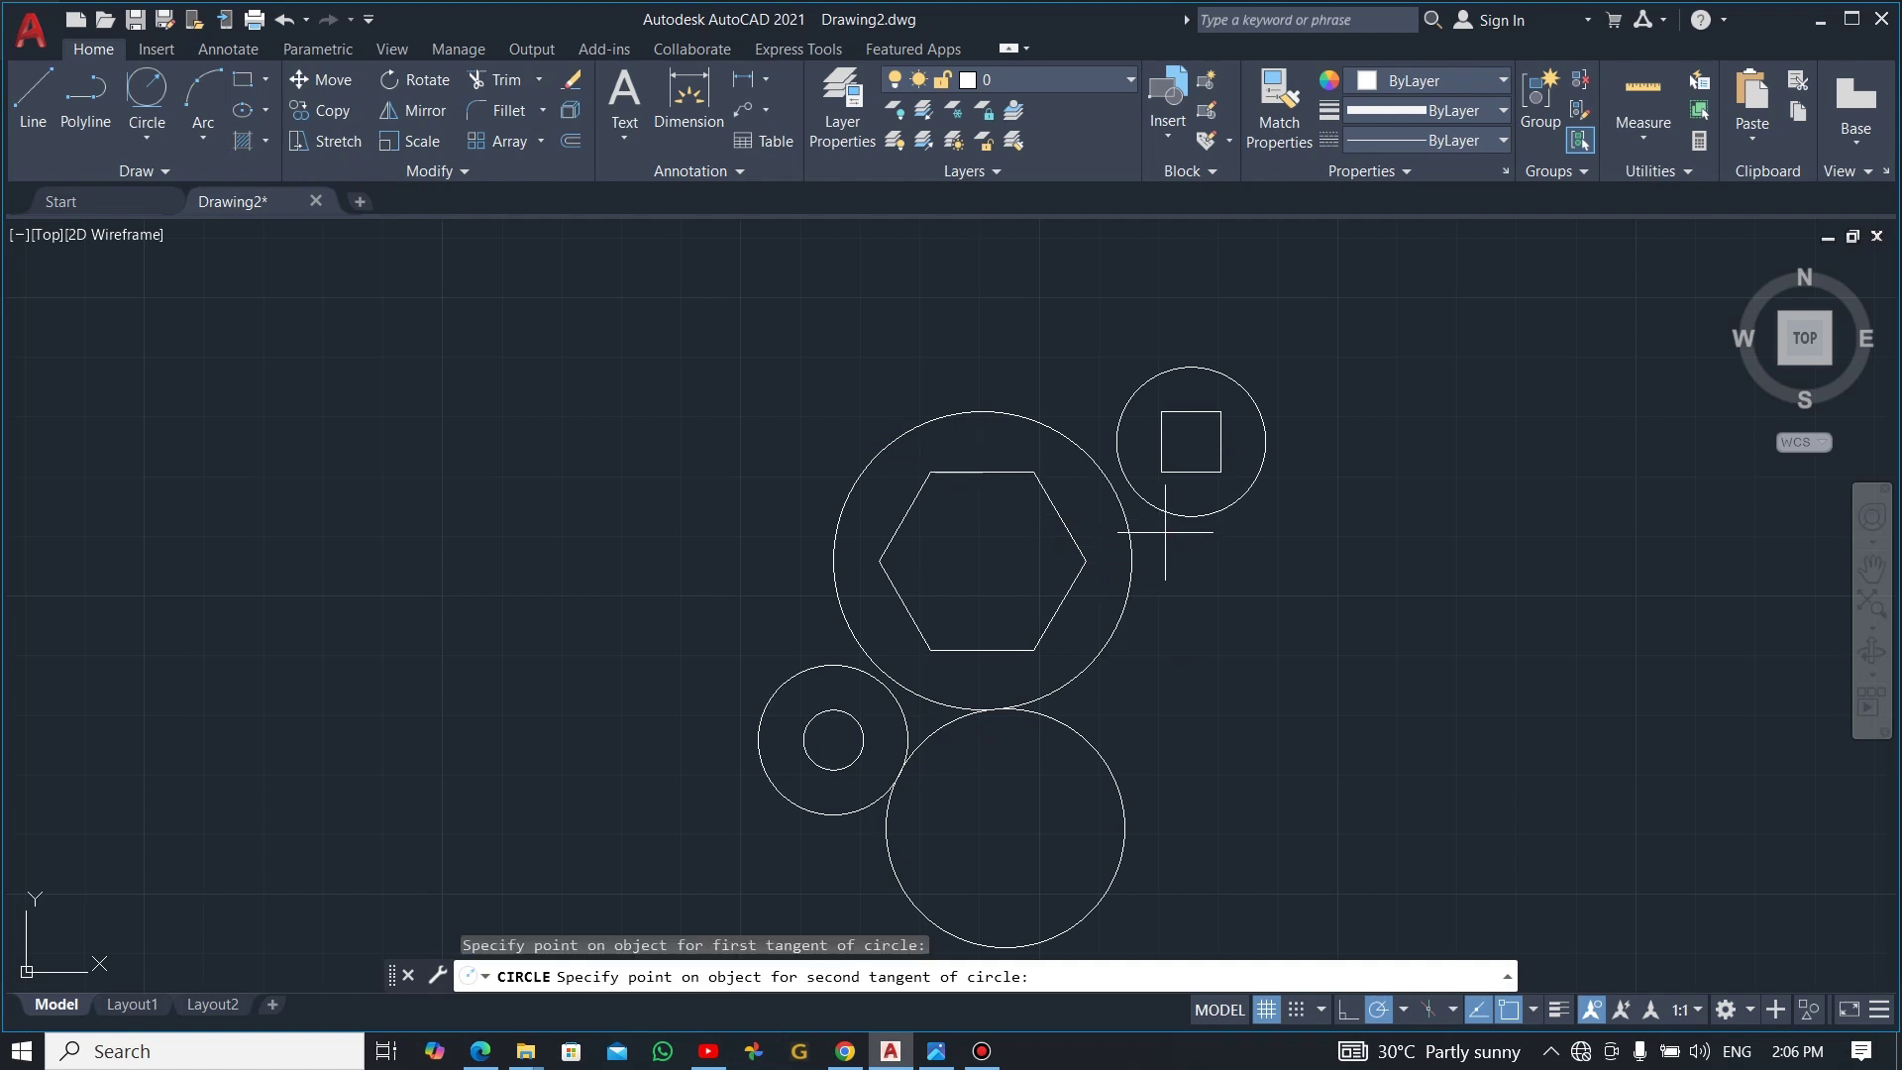
pyautogui.click(1176, 518)
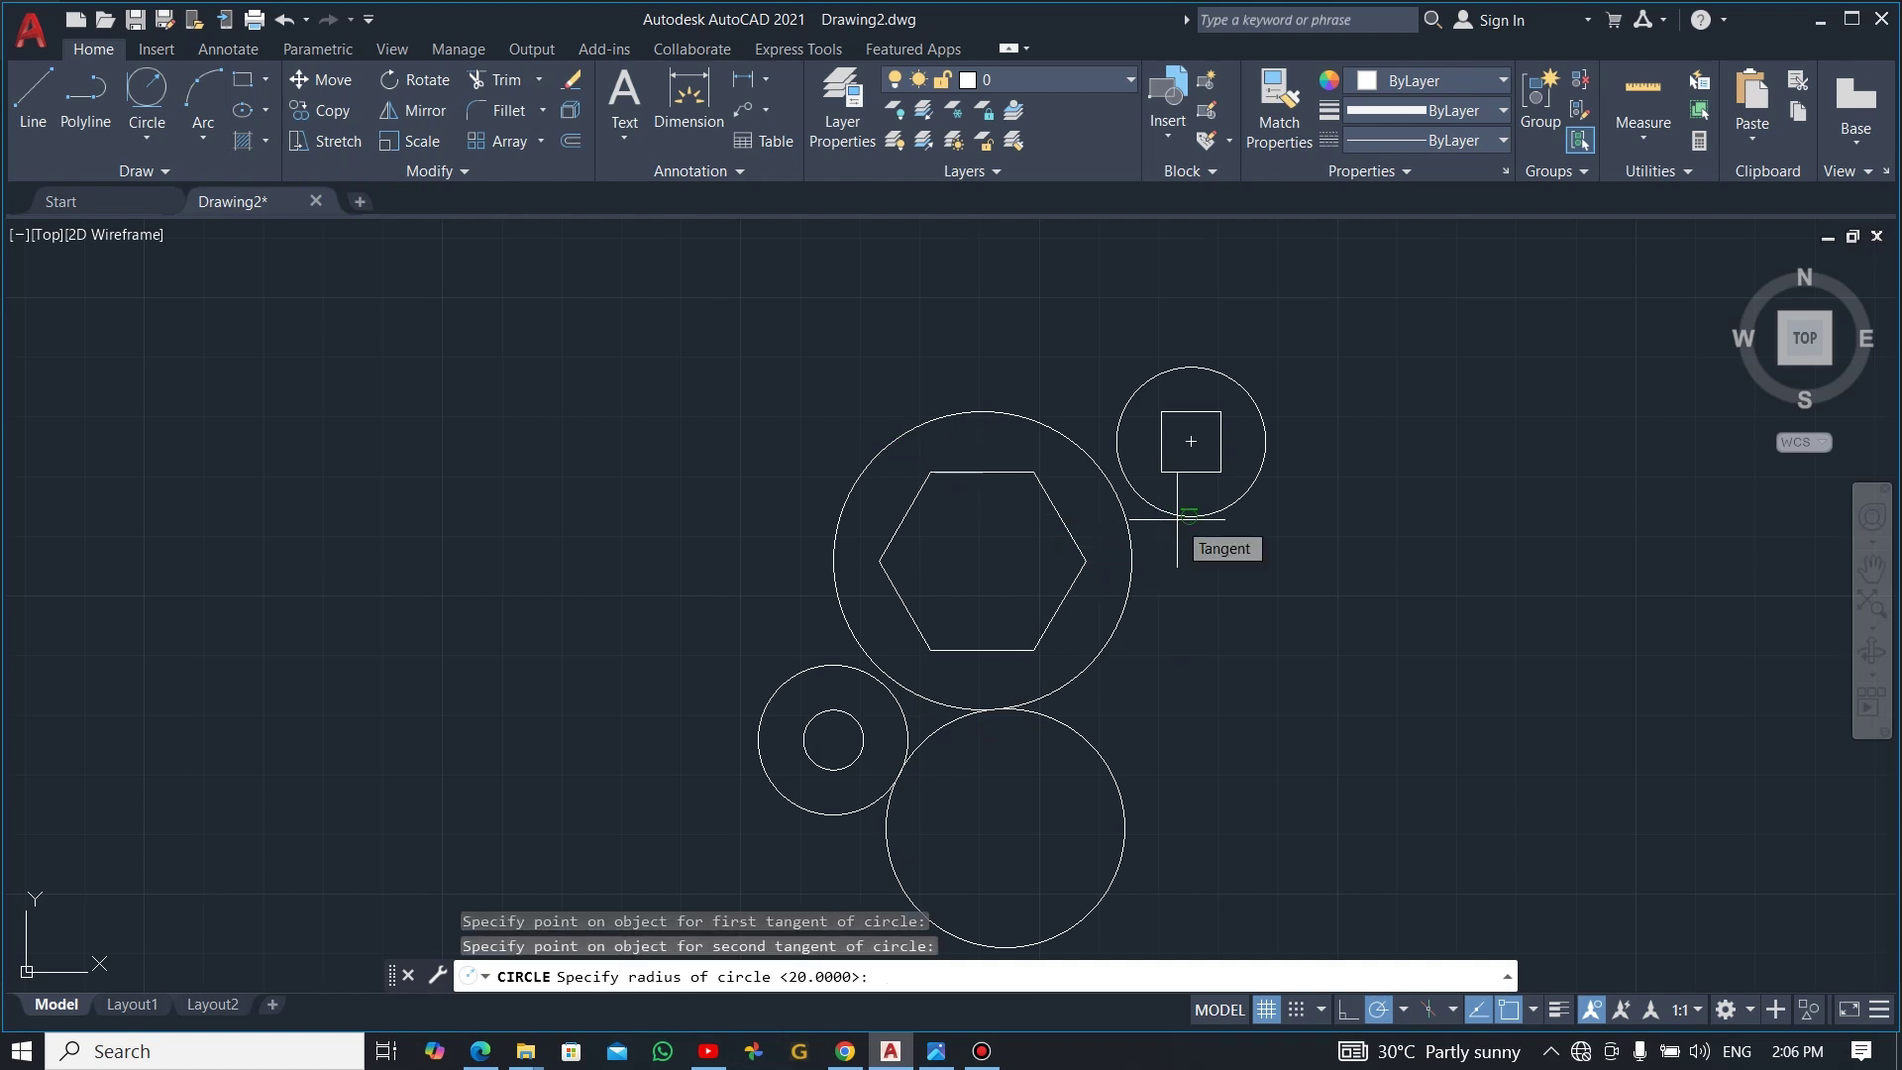
pyautogui.click(871, 977)
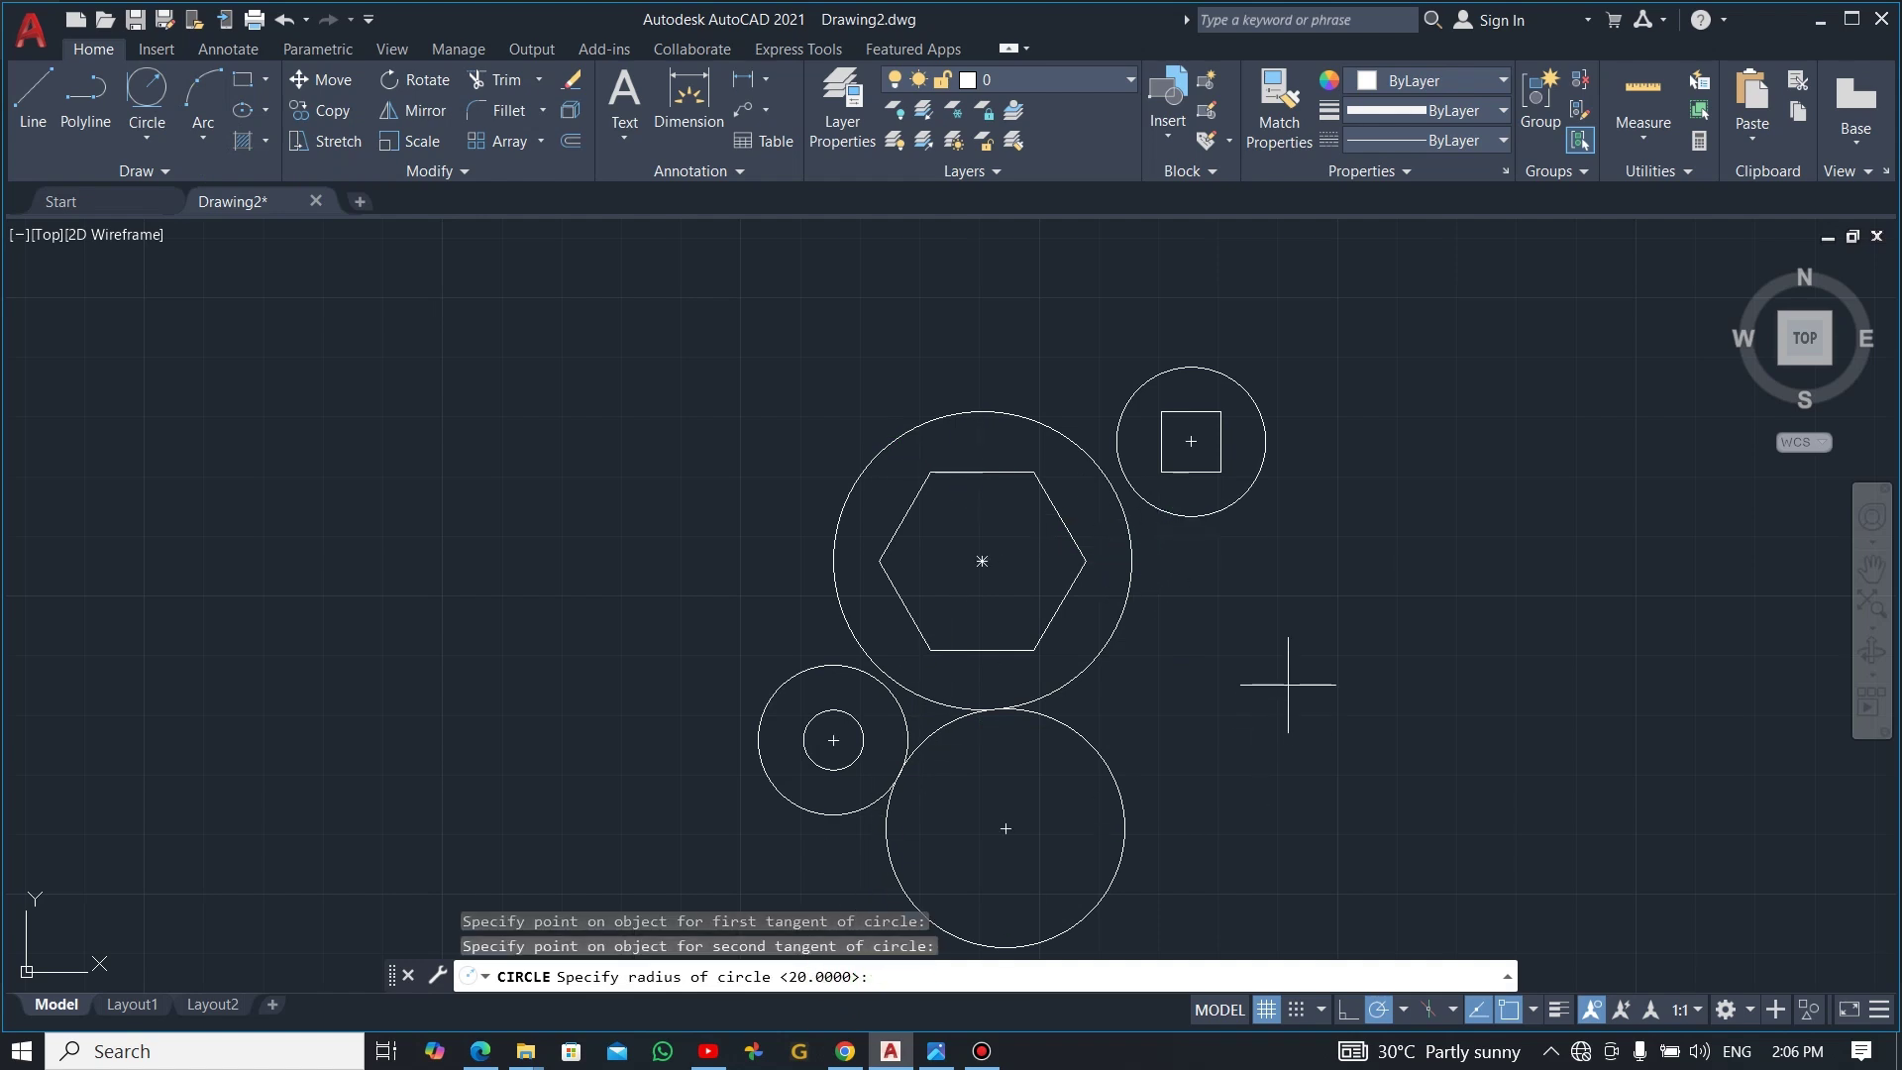
pyautogui.press('Return')
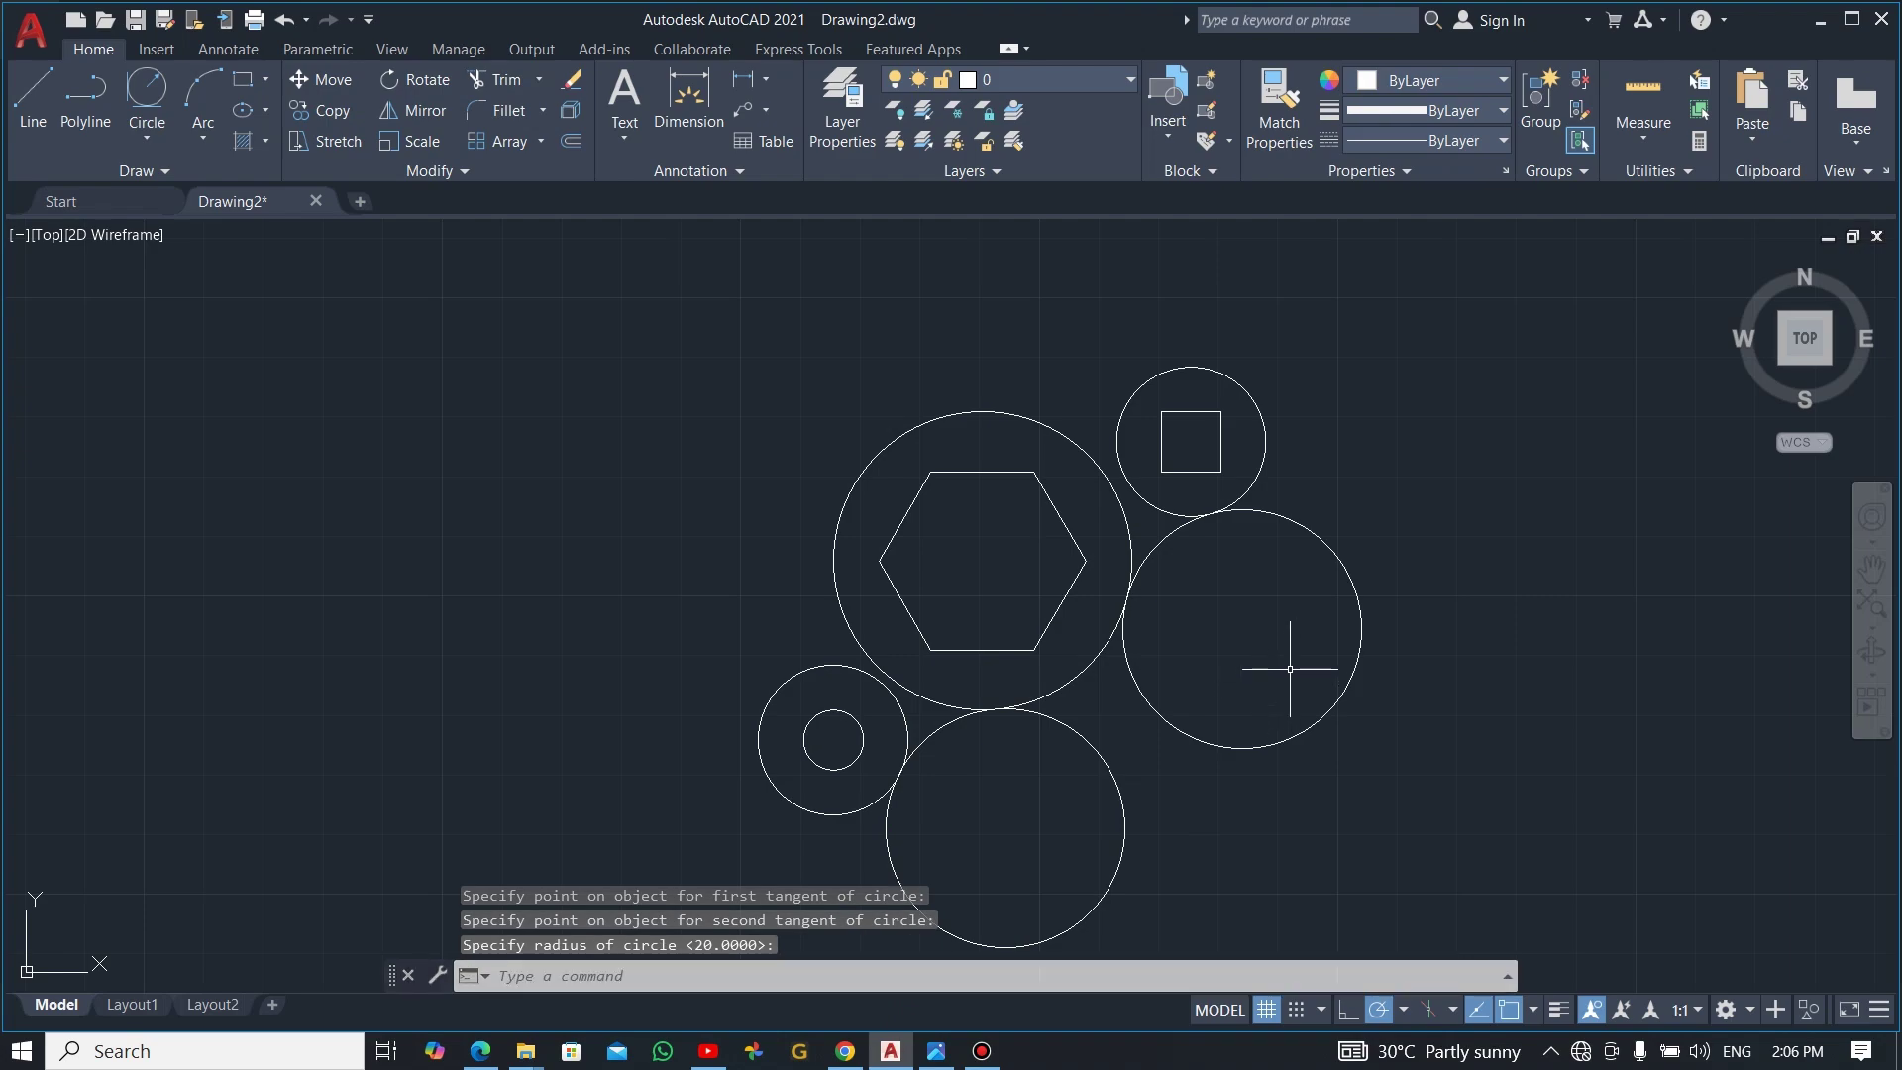
pyautogui.hotkey('alt', 'Tab')
pyautogui.click(1290, 670)
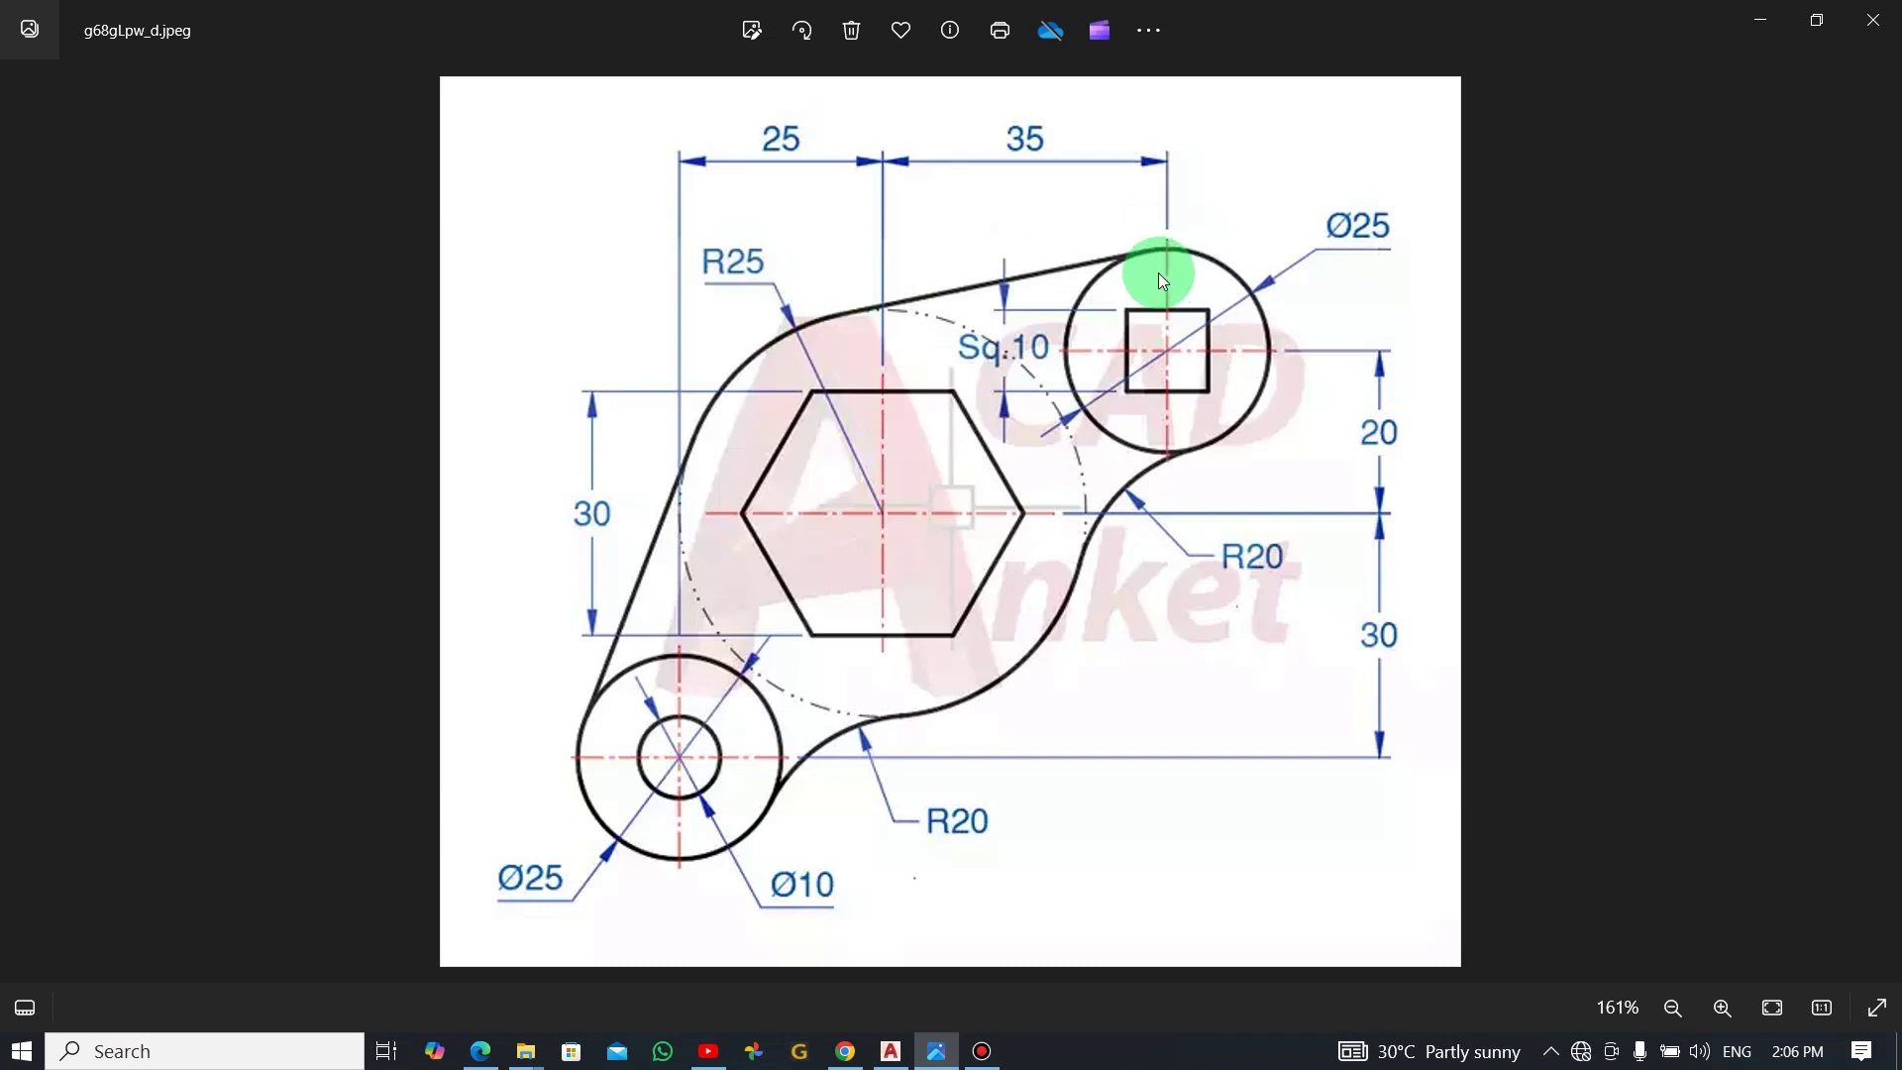
# - Draw a line tangent to the large circle and the top small boss circle
pyautogui.hotkey('alt', 'Tab')
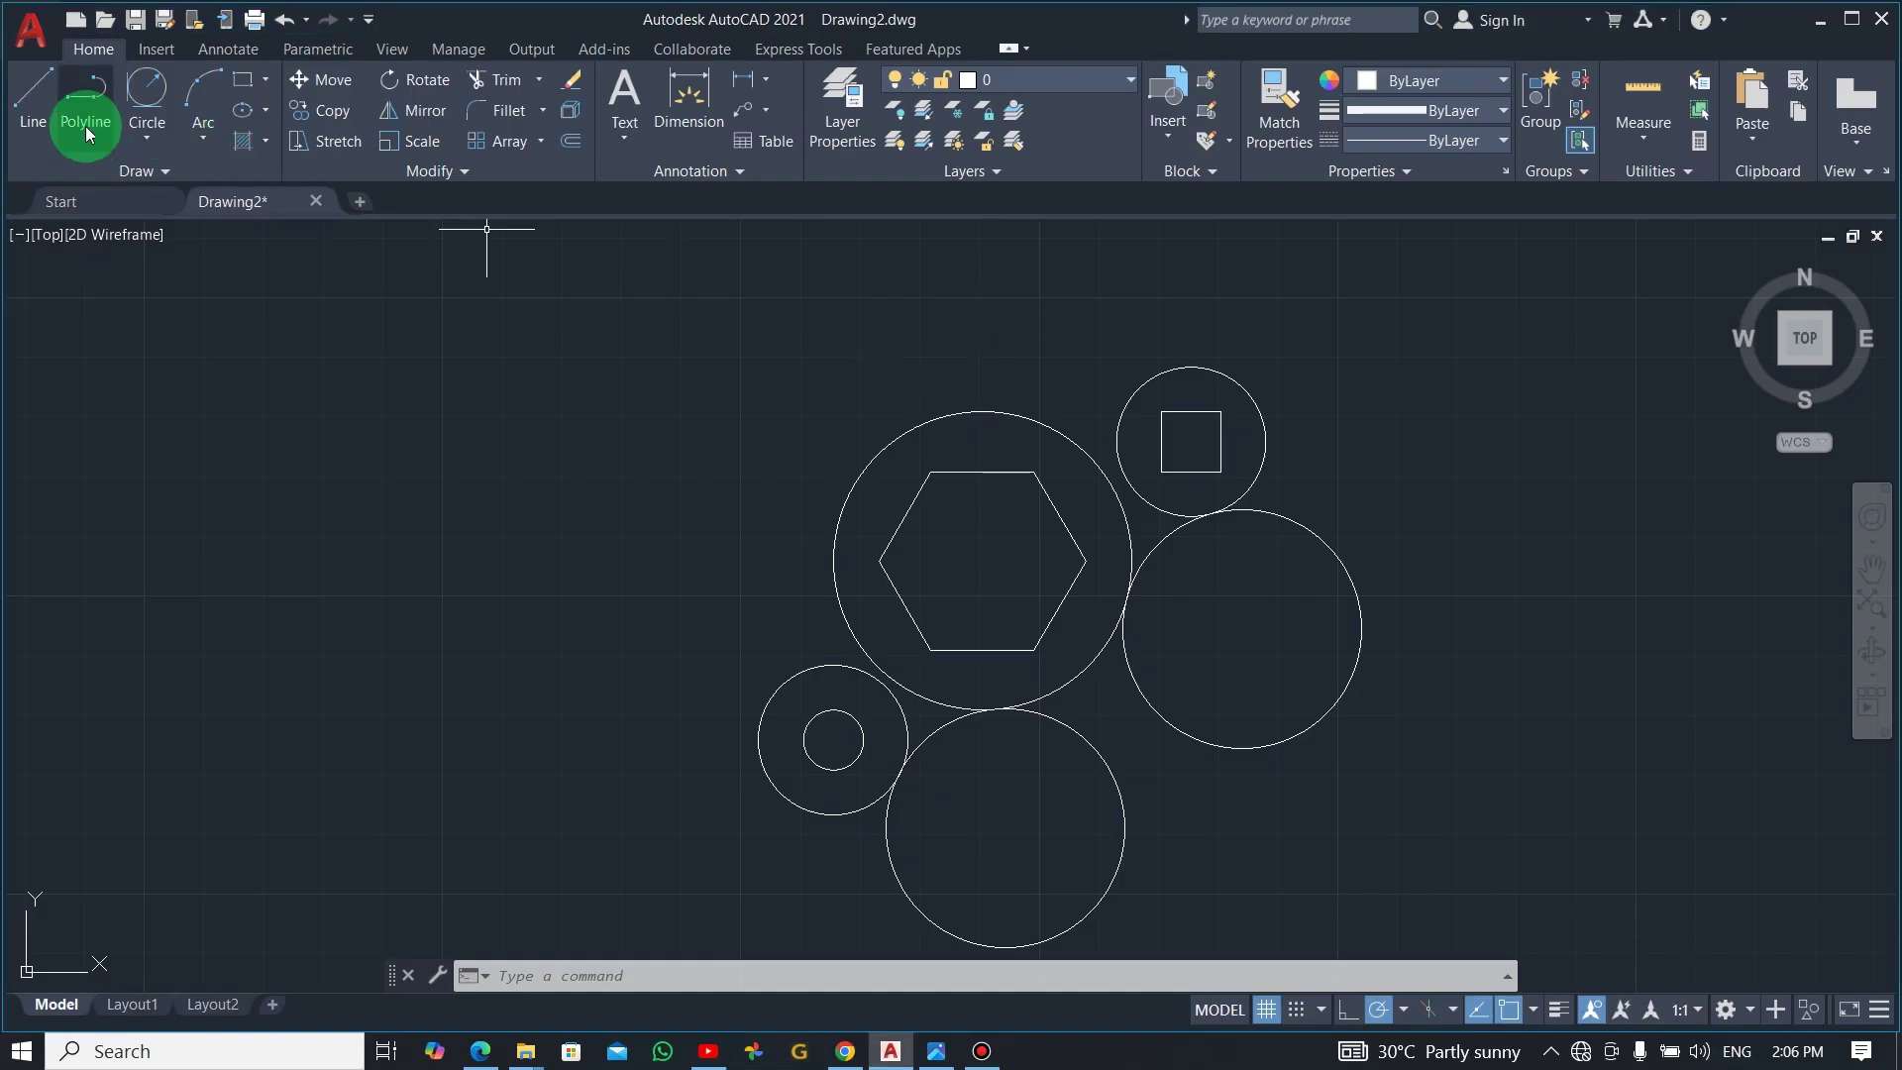
pyautogui.click(55, 94)
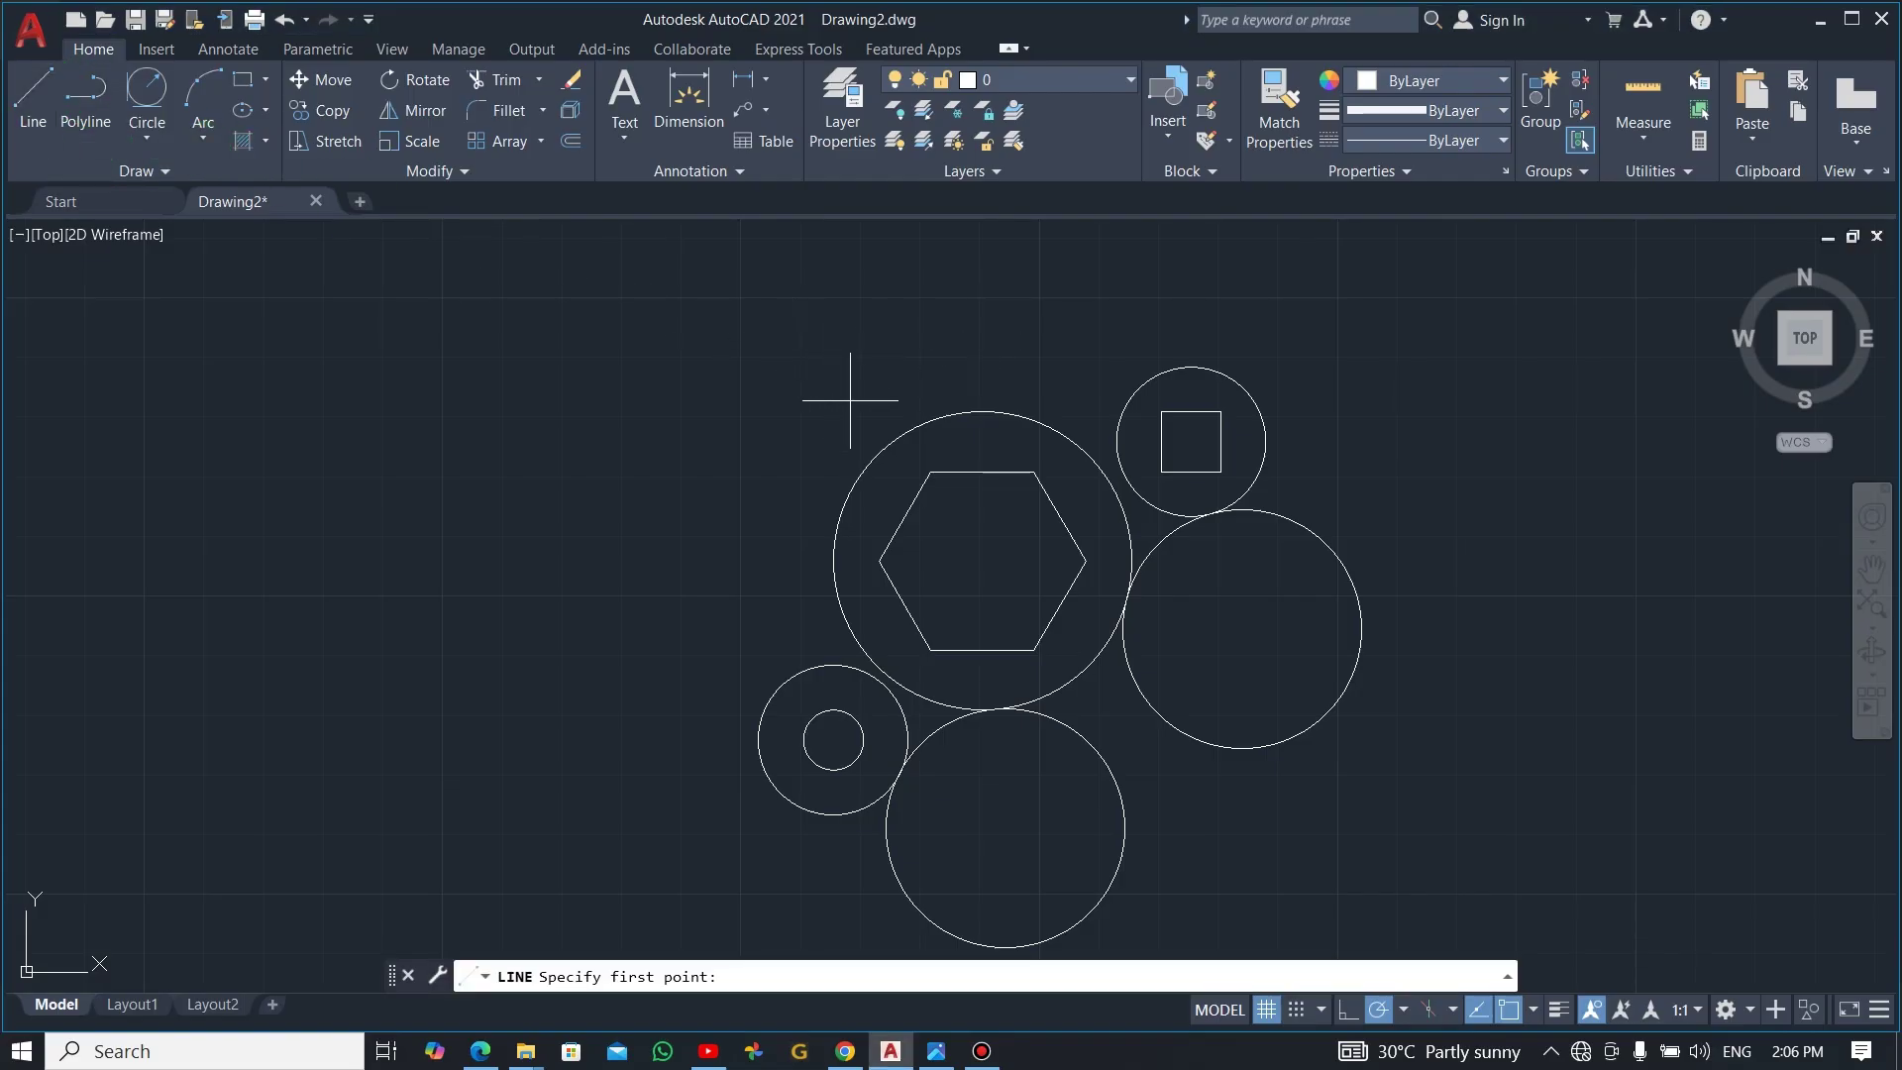
pyautogui.keyDown('shift'); pyautogui.rightClick(991, 377); pyautogui.keyUp('shift')
pyautogui.click(1078, 745)
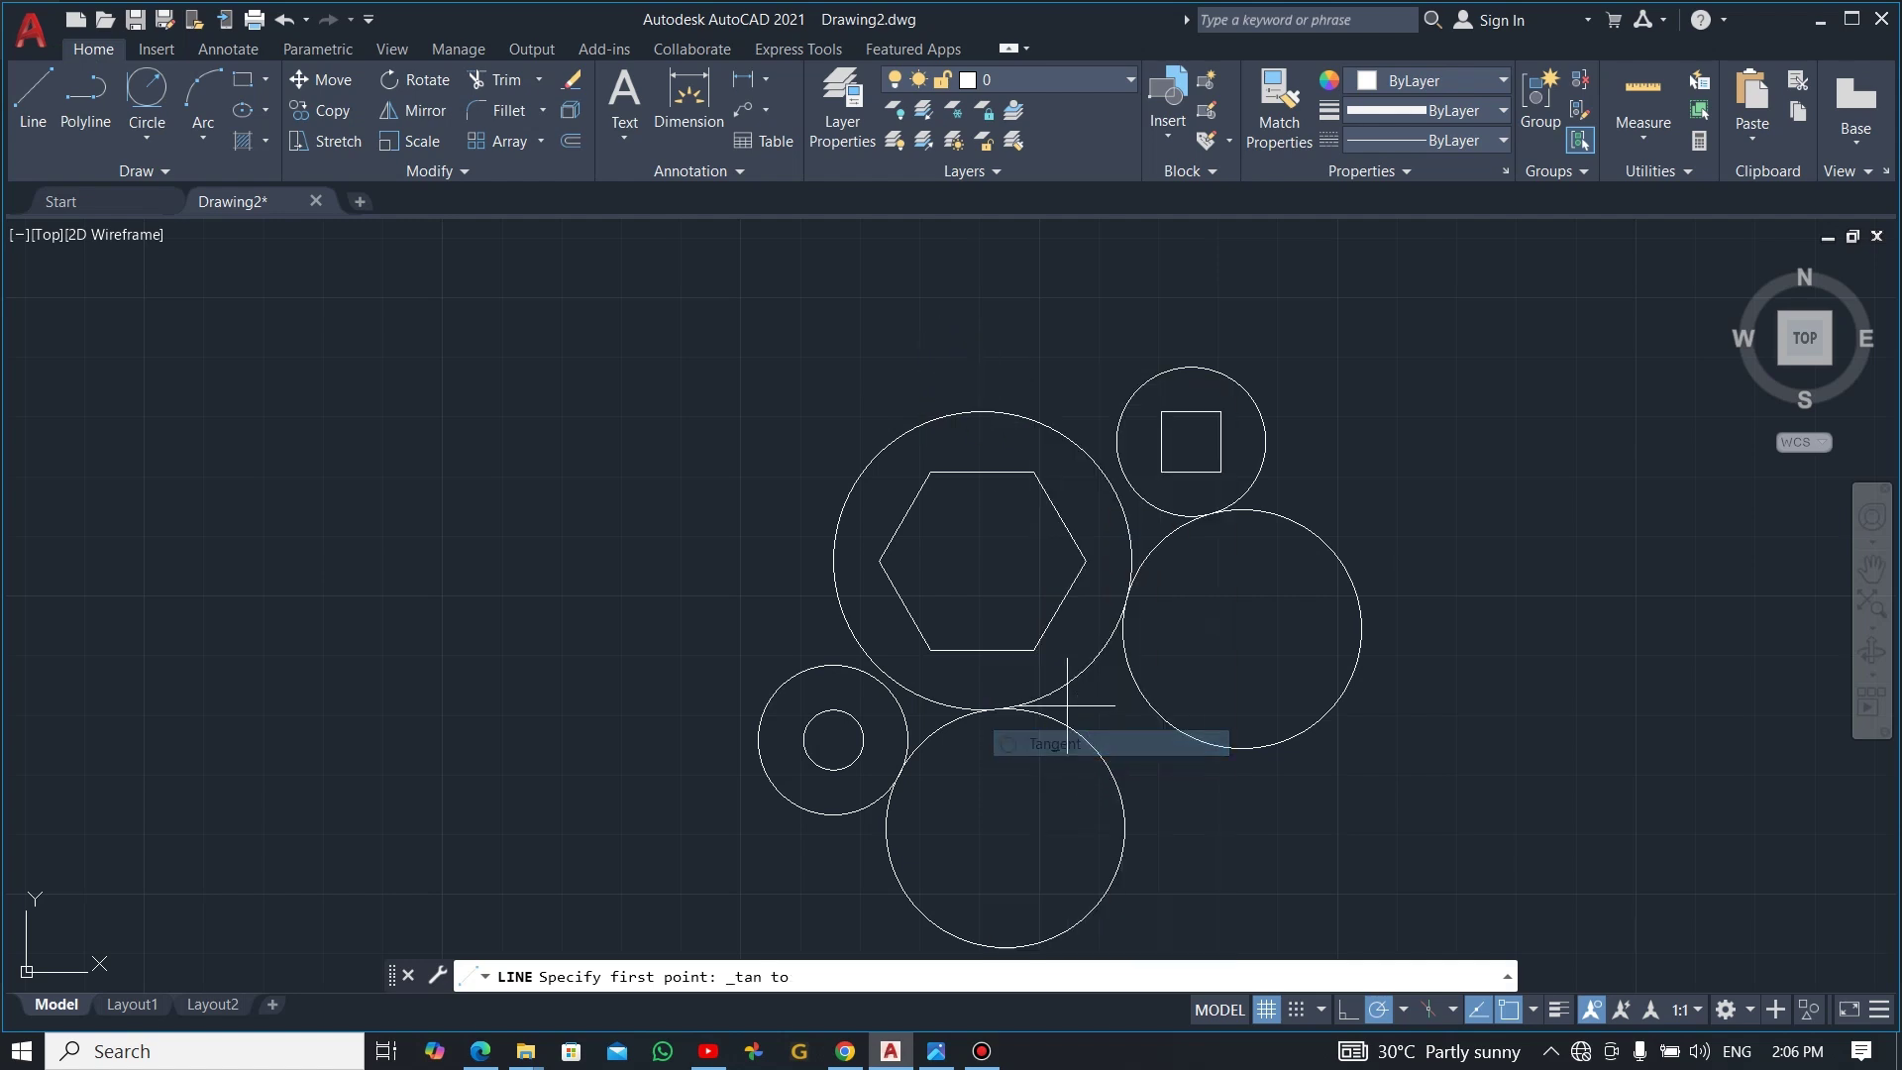
pyautogui.click(968, 411)
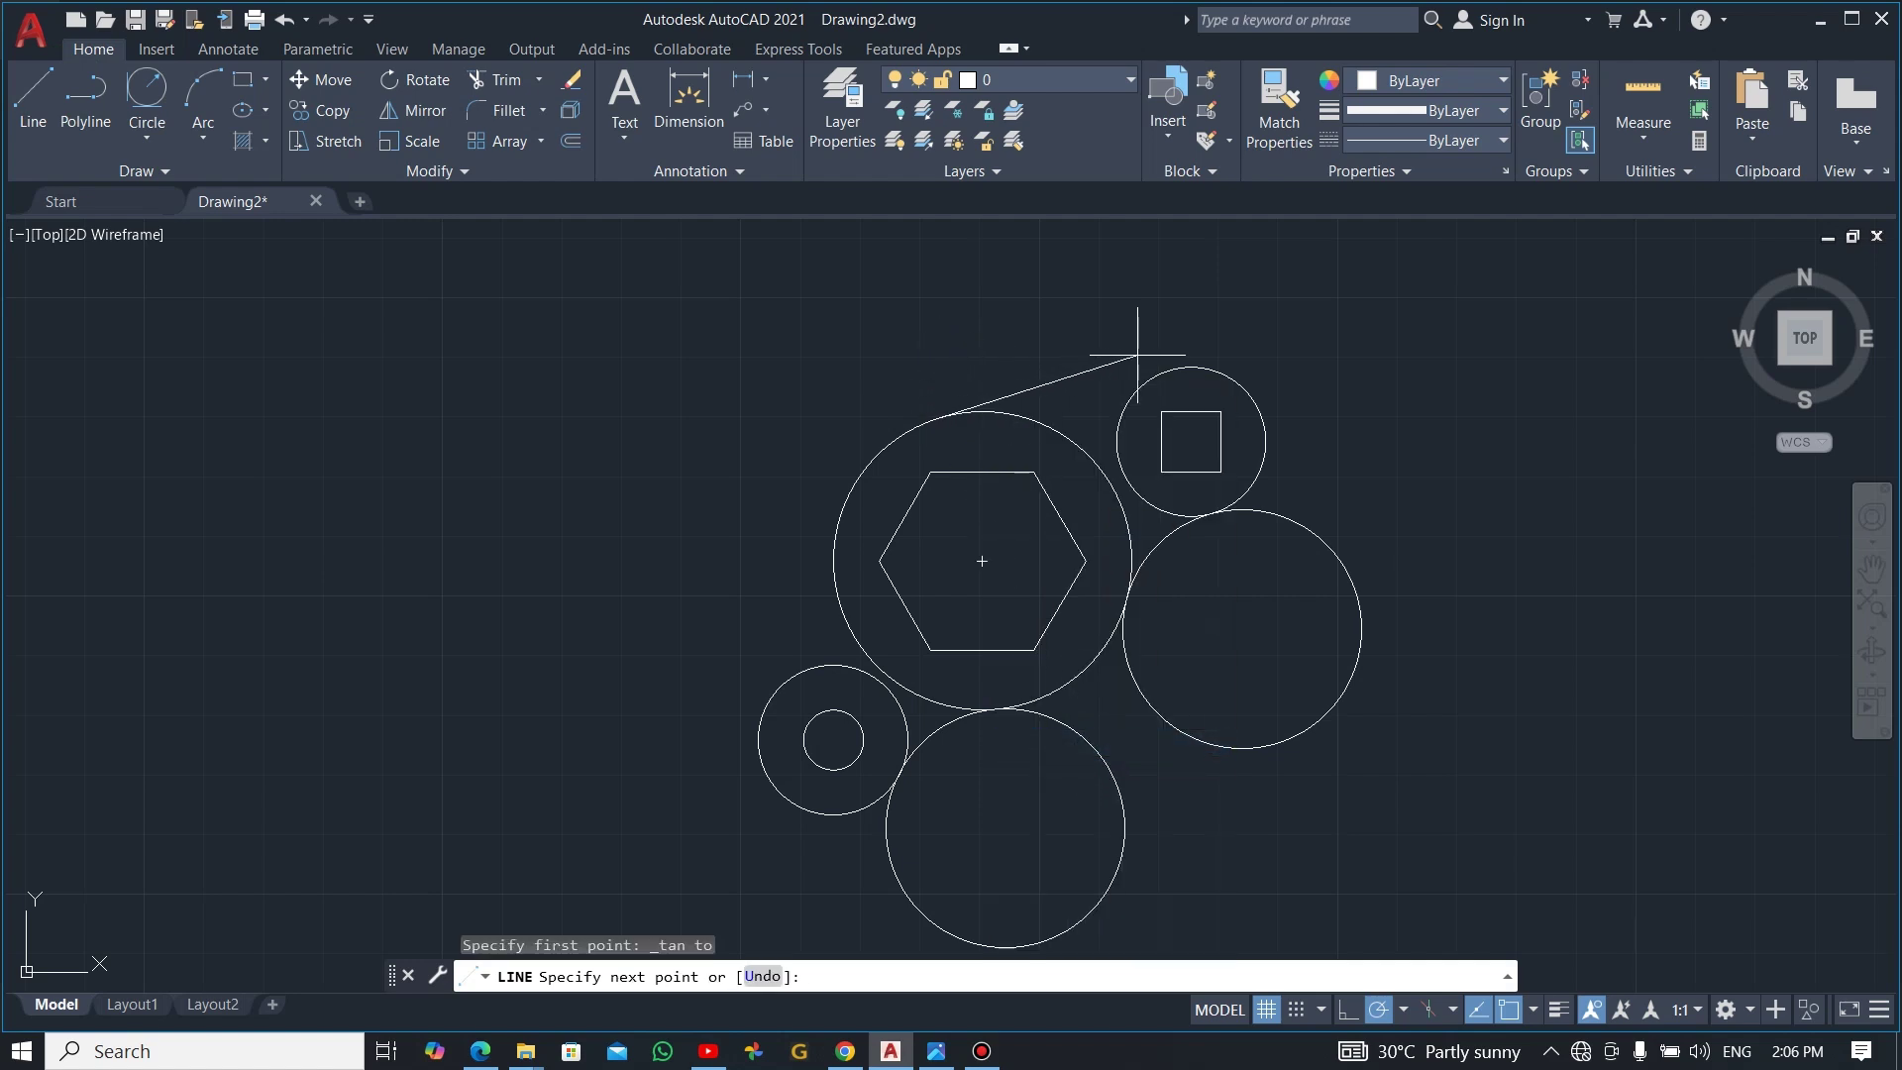
pyautogui.keyDown('shift'); pyautogui.rightClick(1206, 347); pyautogui.keyUp('shift')
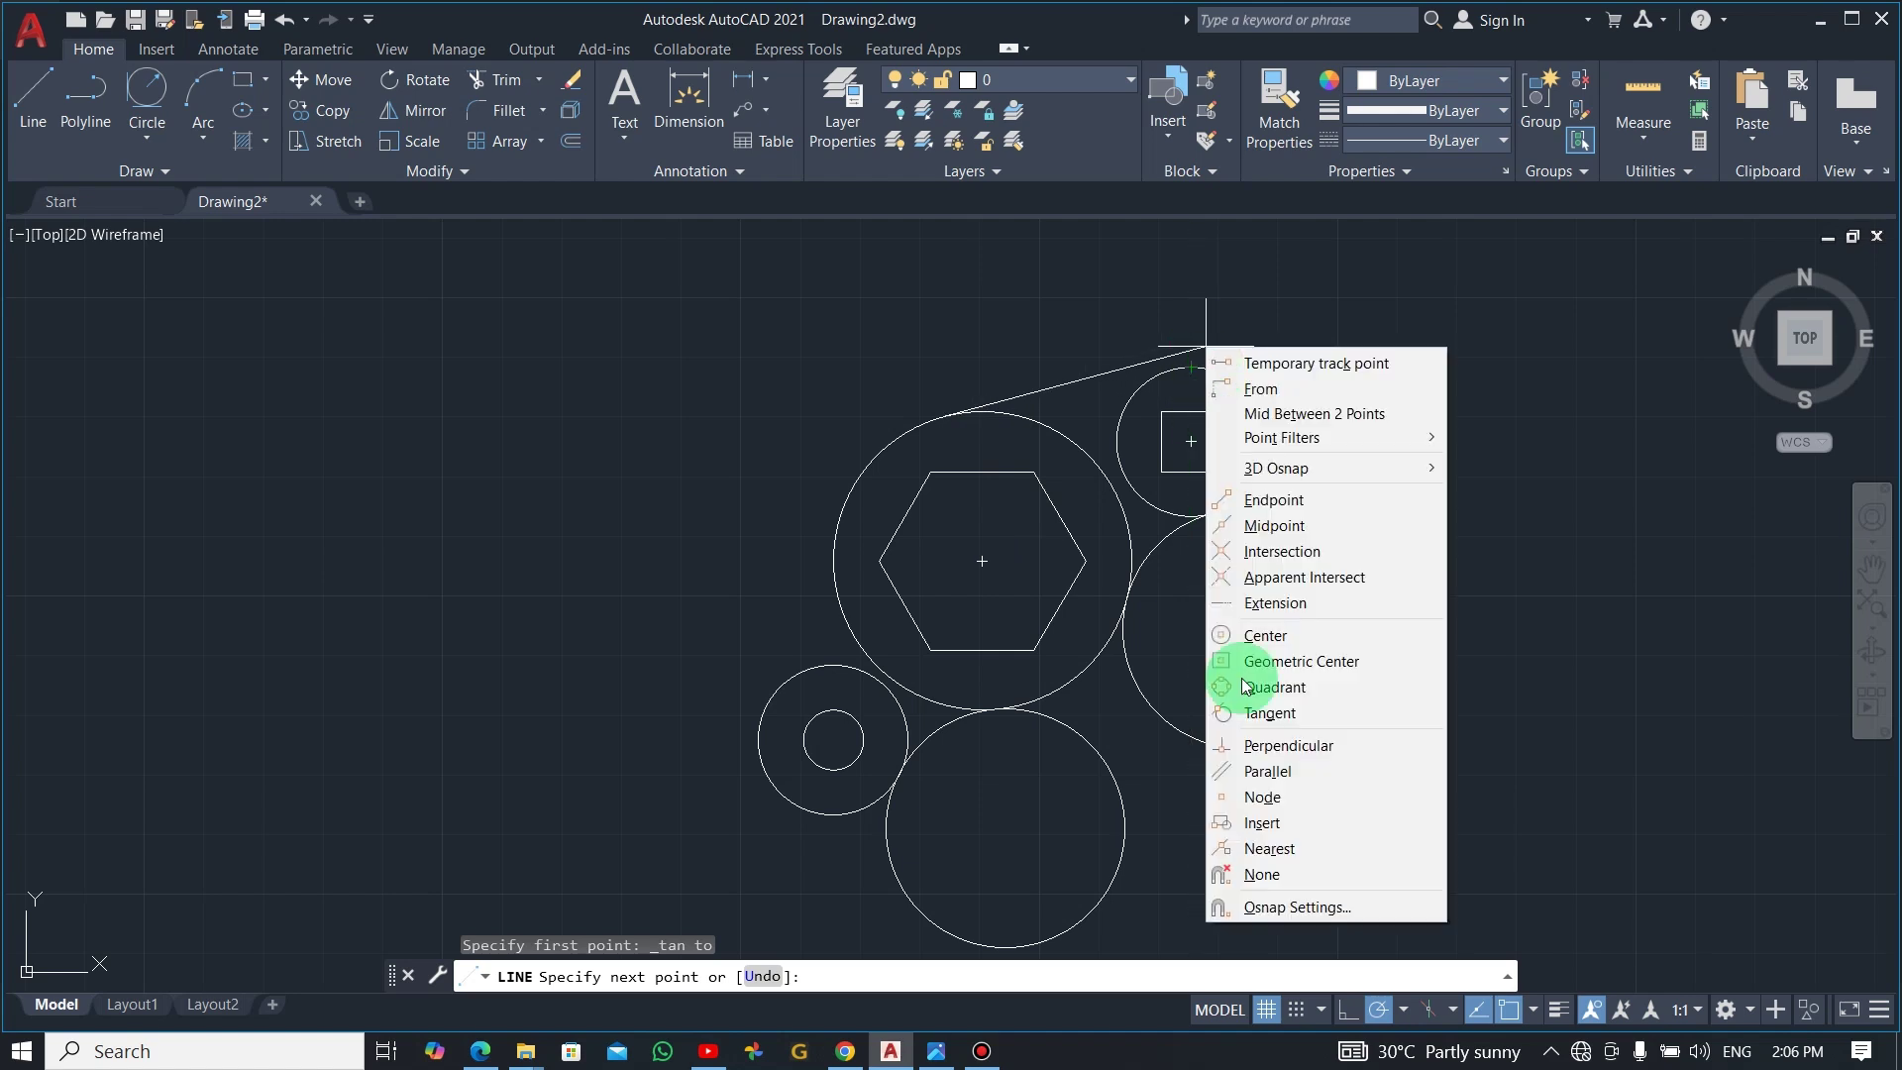
pyautogui.click(1300, 715)
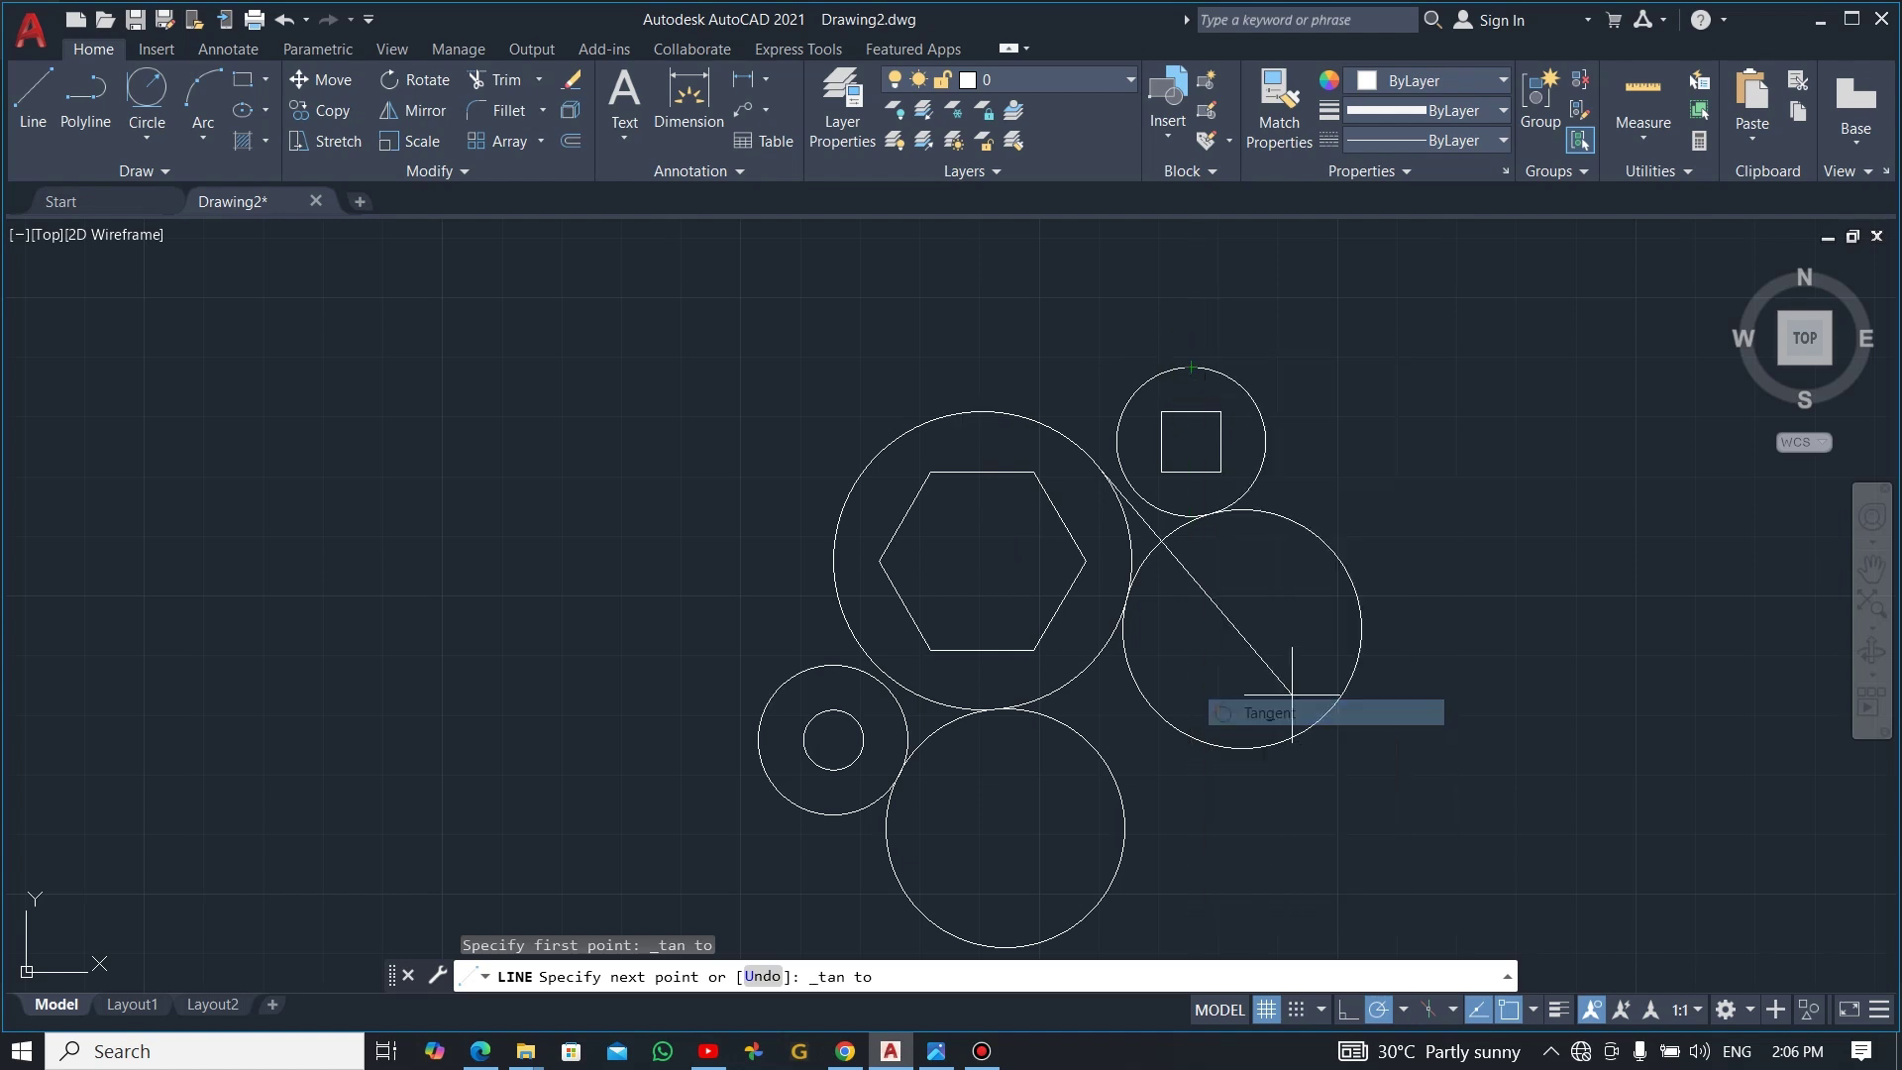
pyautogui.click(1213, 372)
pyautogui.press('Escape')
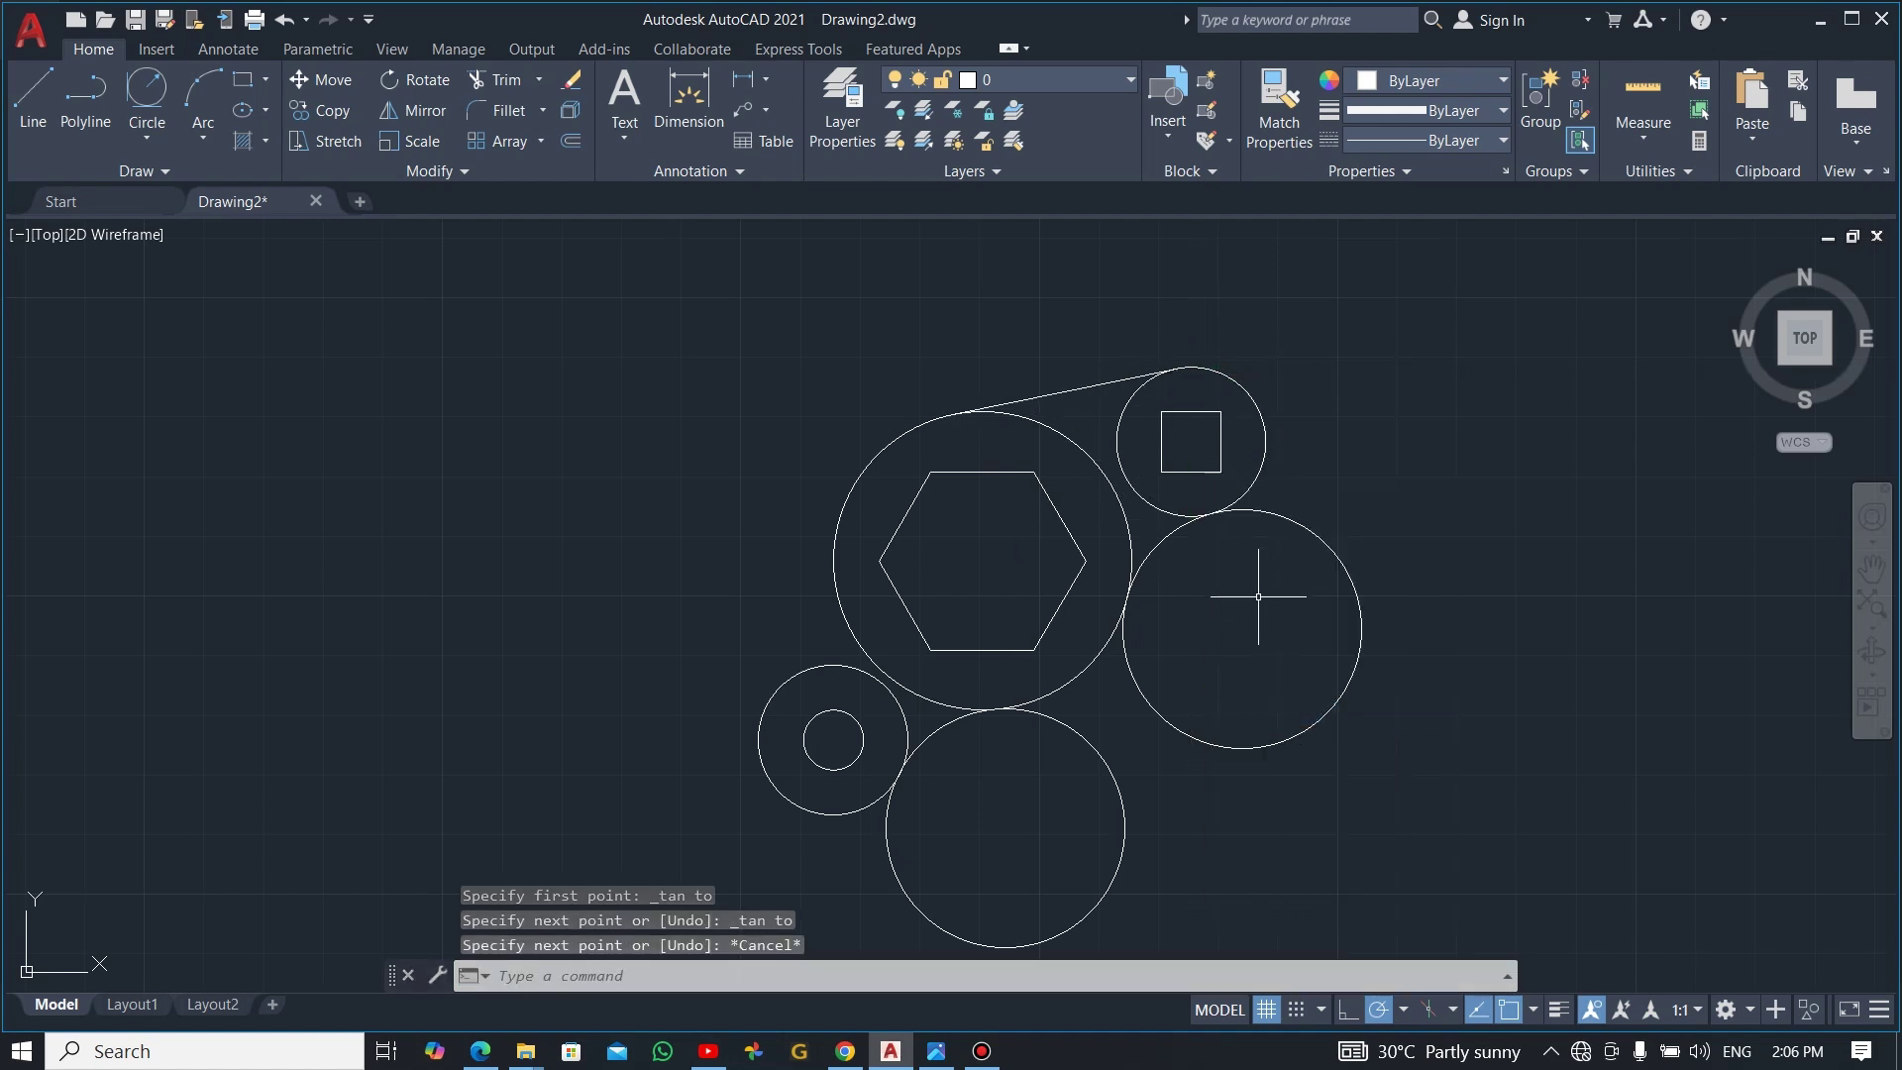
# - Draw a line tangent to the large circle and the lower-left boss circle
pyautogui.click(18, 96)
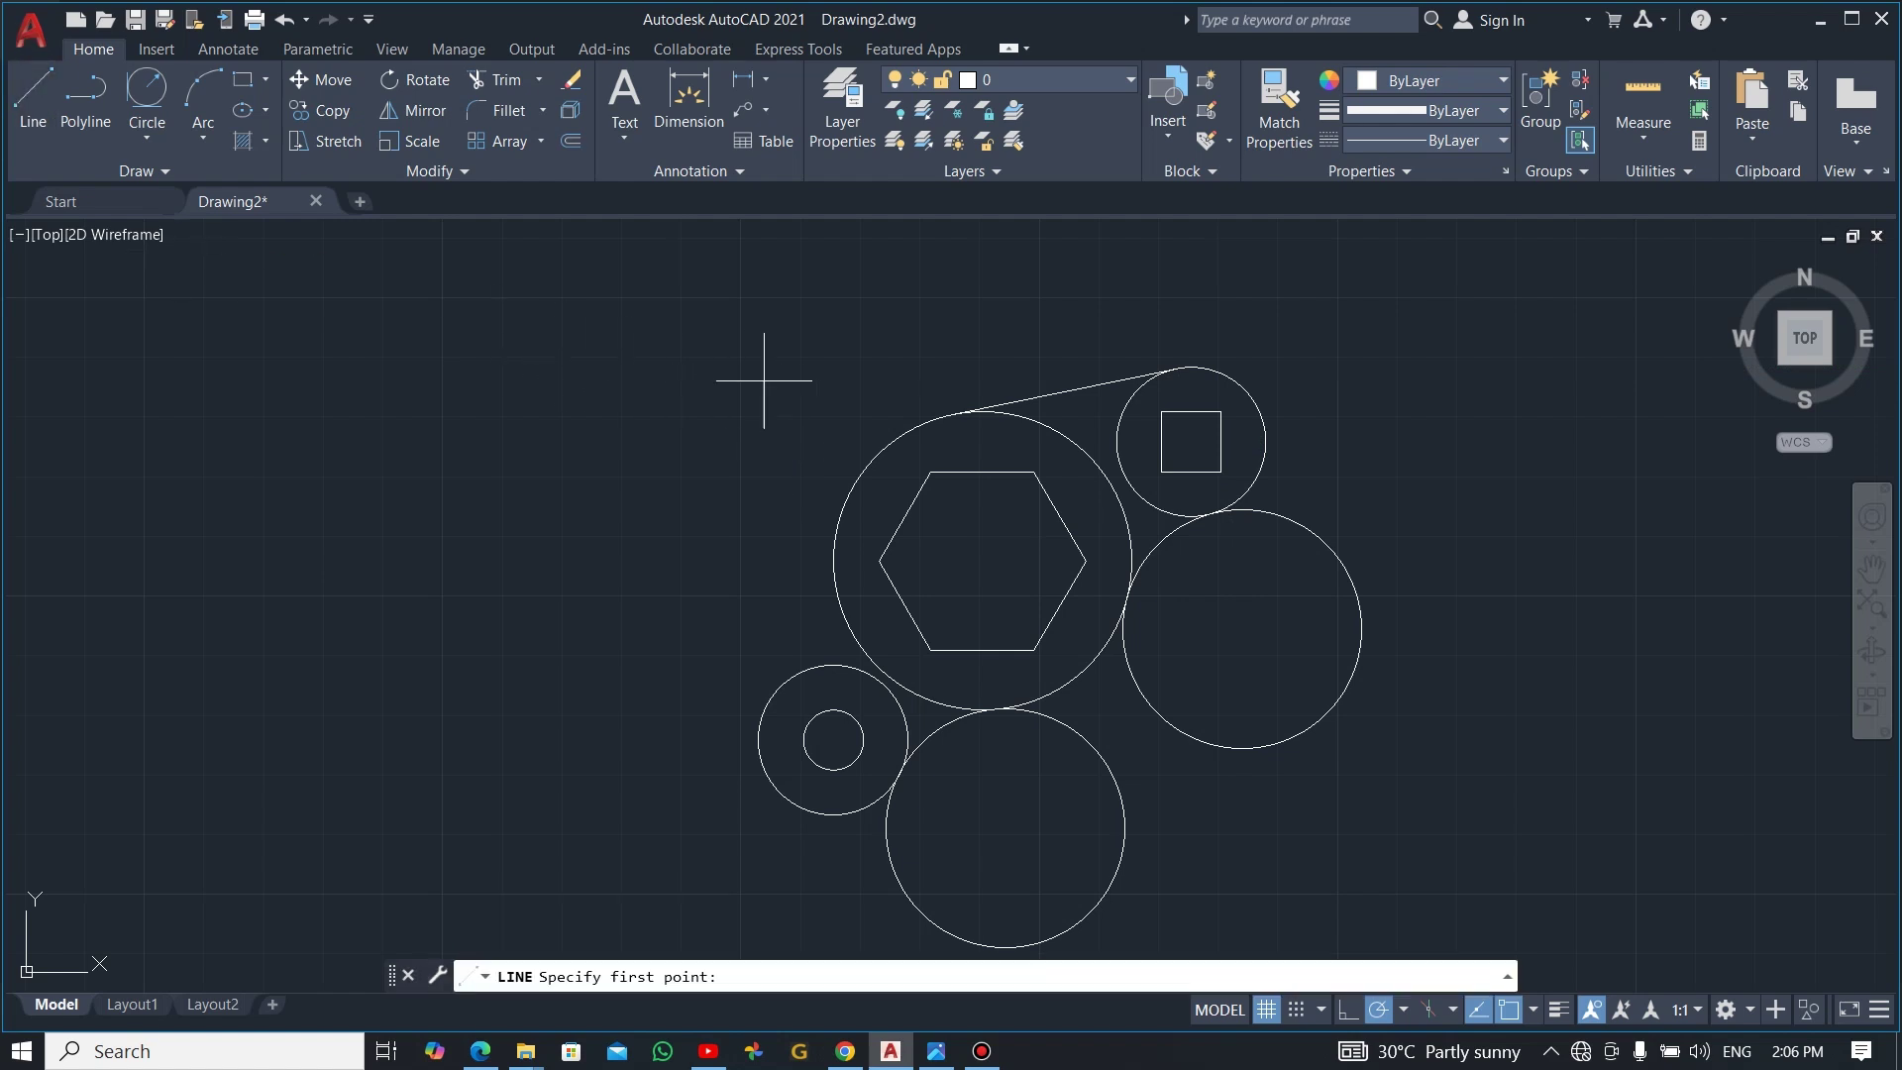
pyautogui.keyDown('shift'); pyautogui.rightClick(848, 441); pyautogui.keyUp('shift')
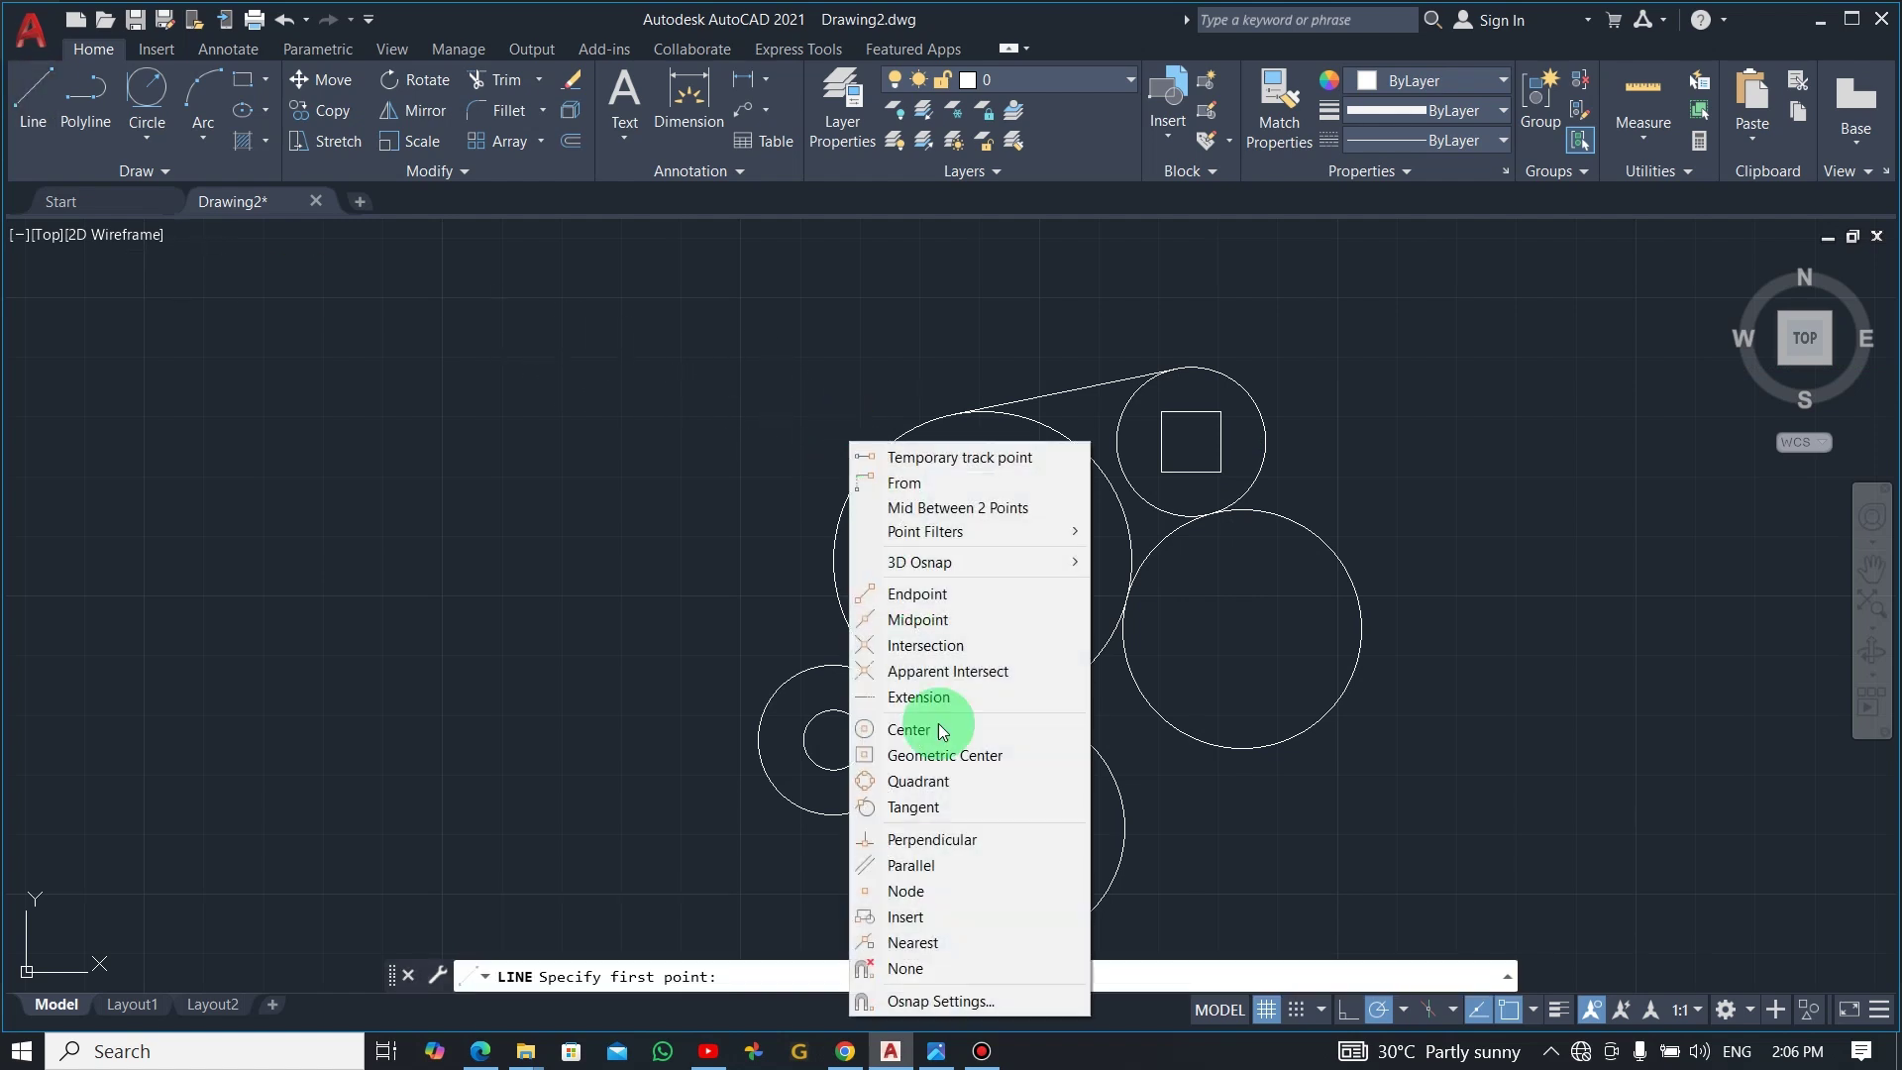
pyautogui.click(912, 806)
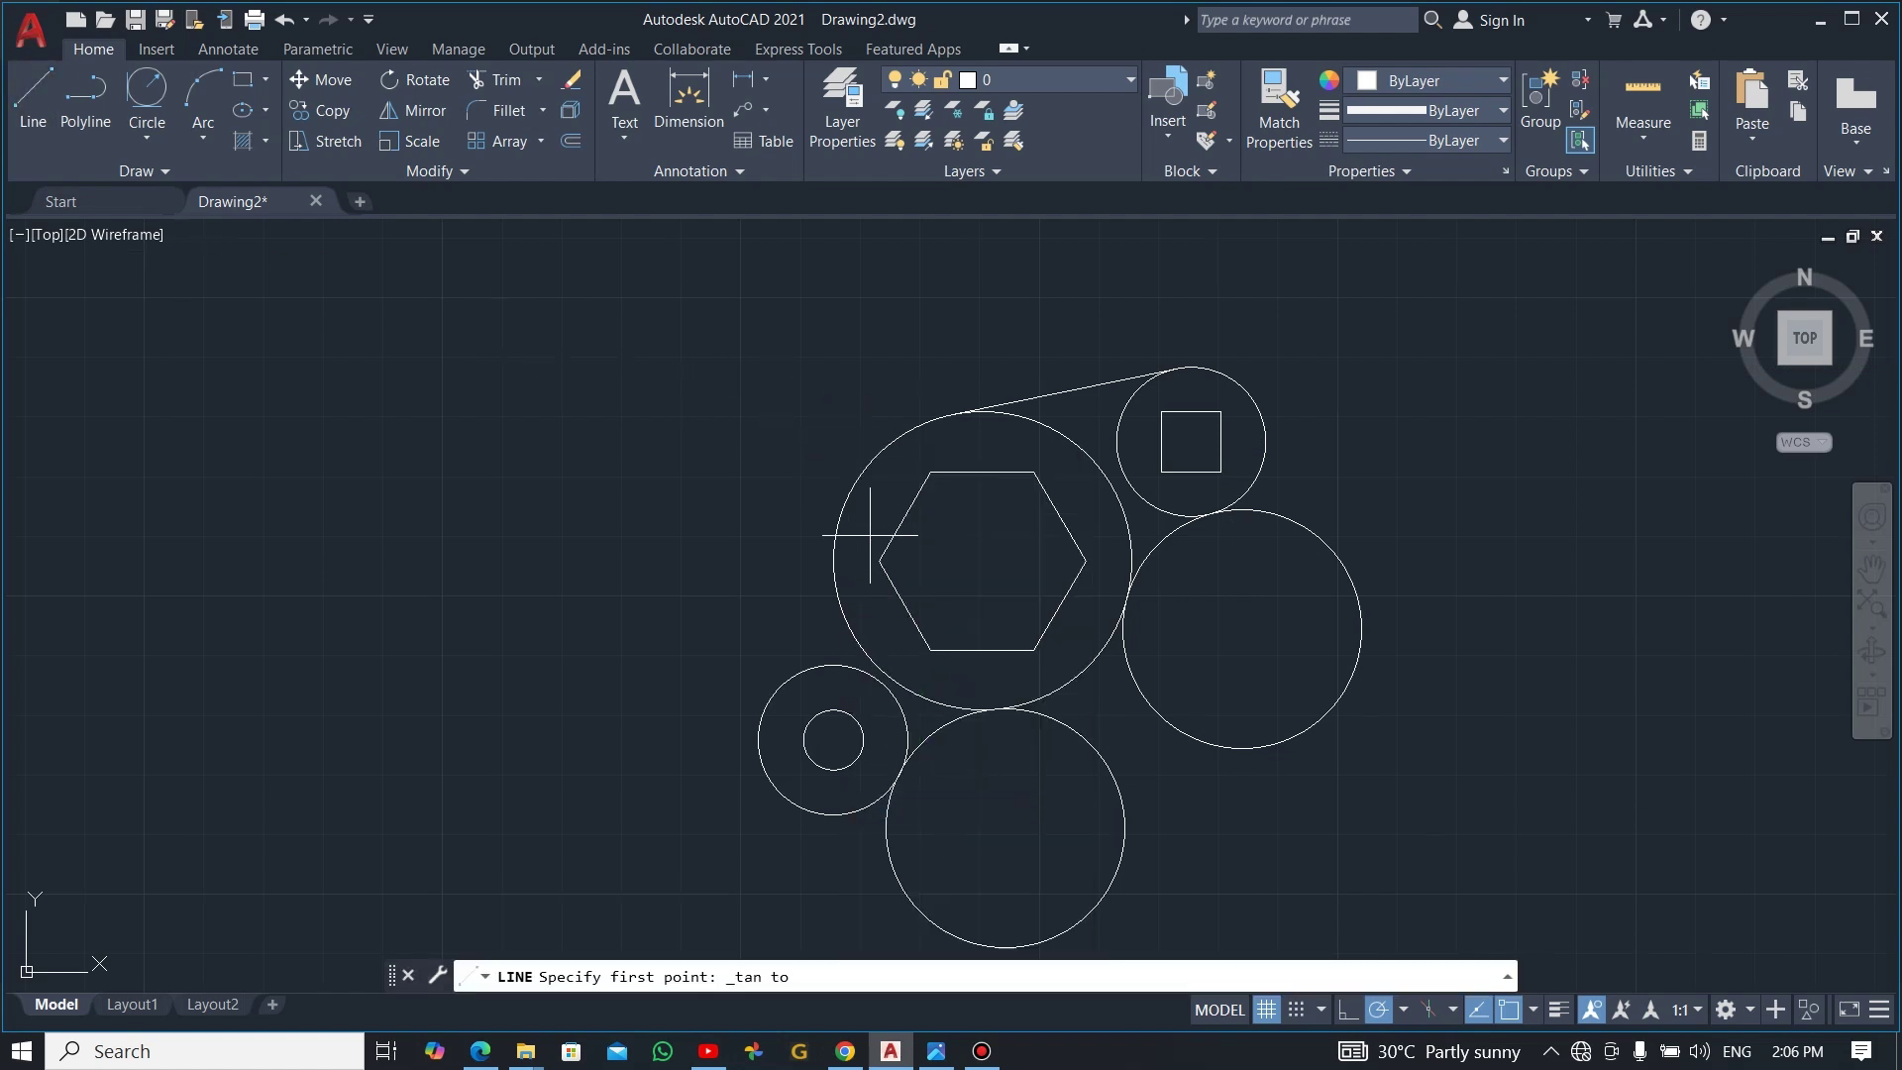
pyautogui.click(852, 463)
pyautogui.keyDown('shift'); pyautogui.rightClick(753, 700); pyautogui.keyUp('shift')
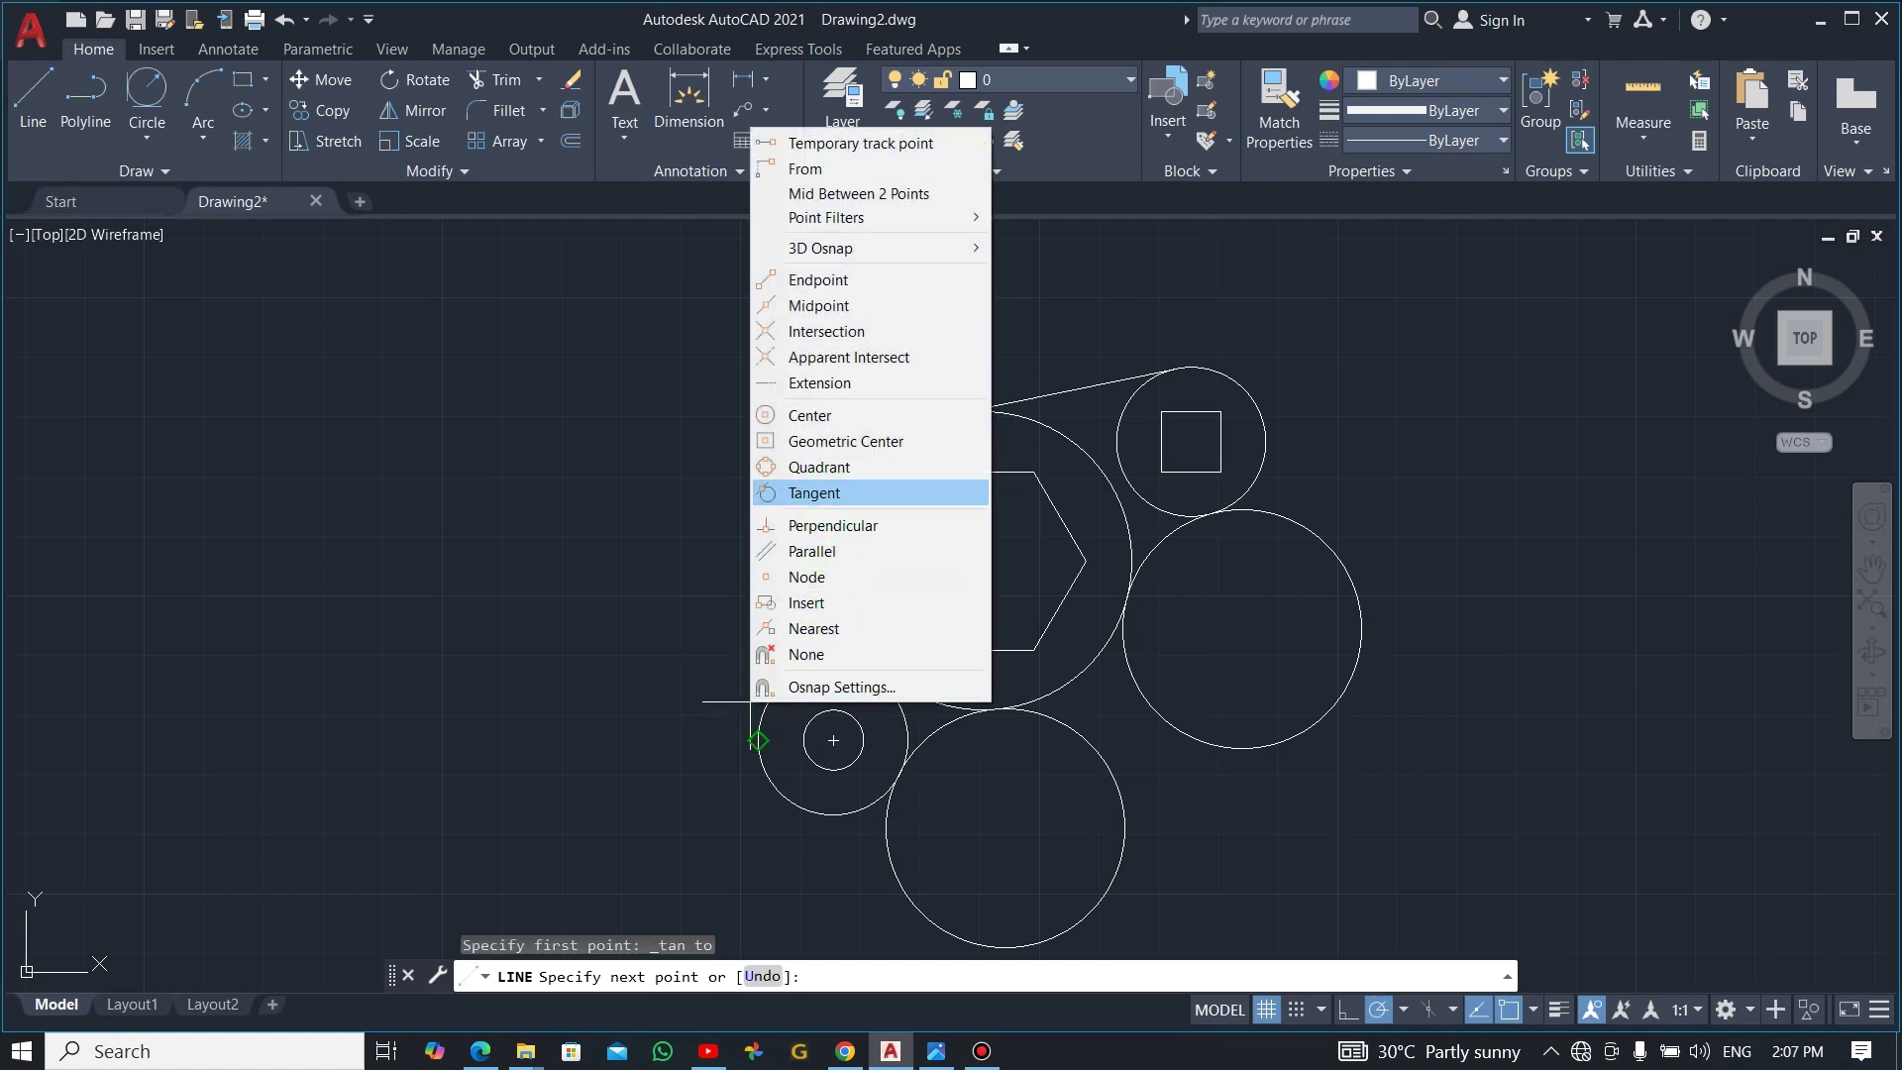
pyautogui.click(820, 492)
pyautogui.click(763, 697)
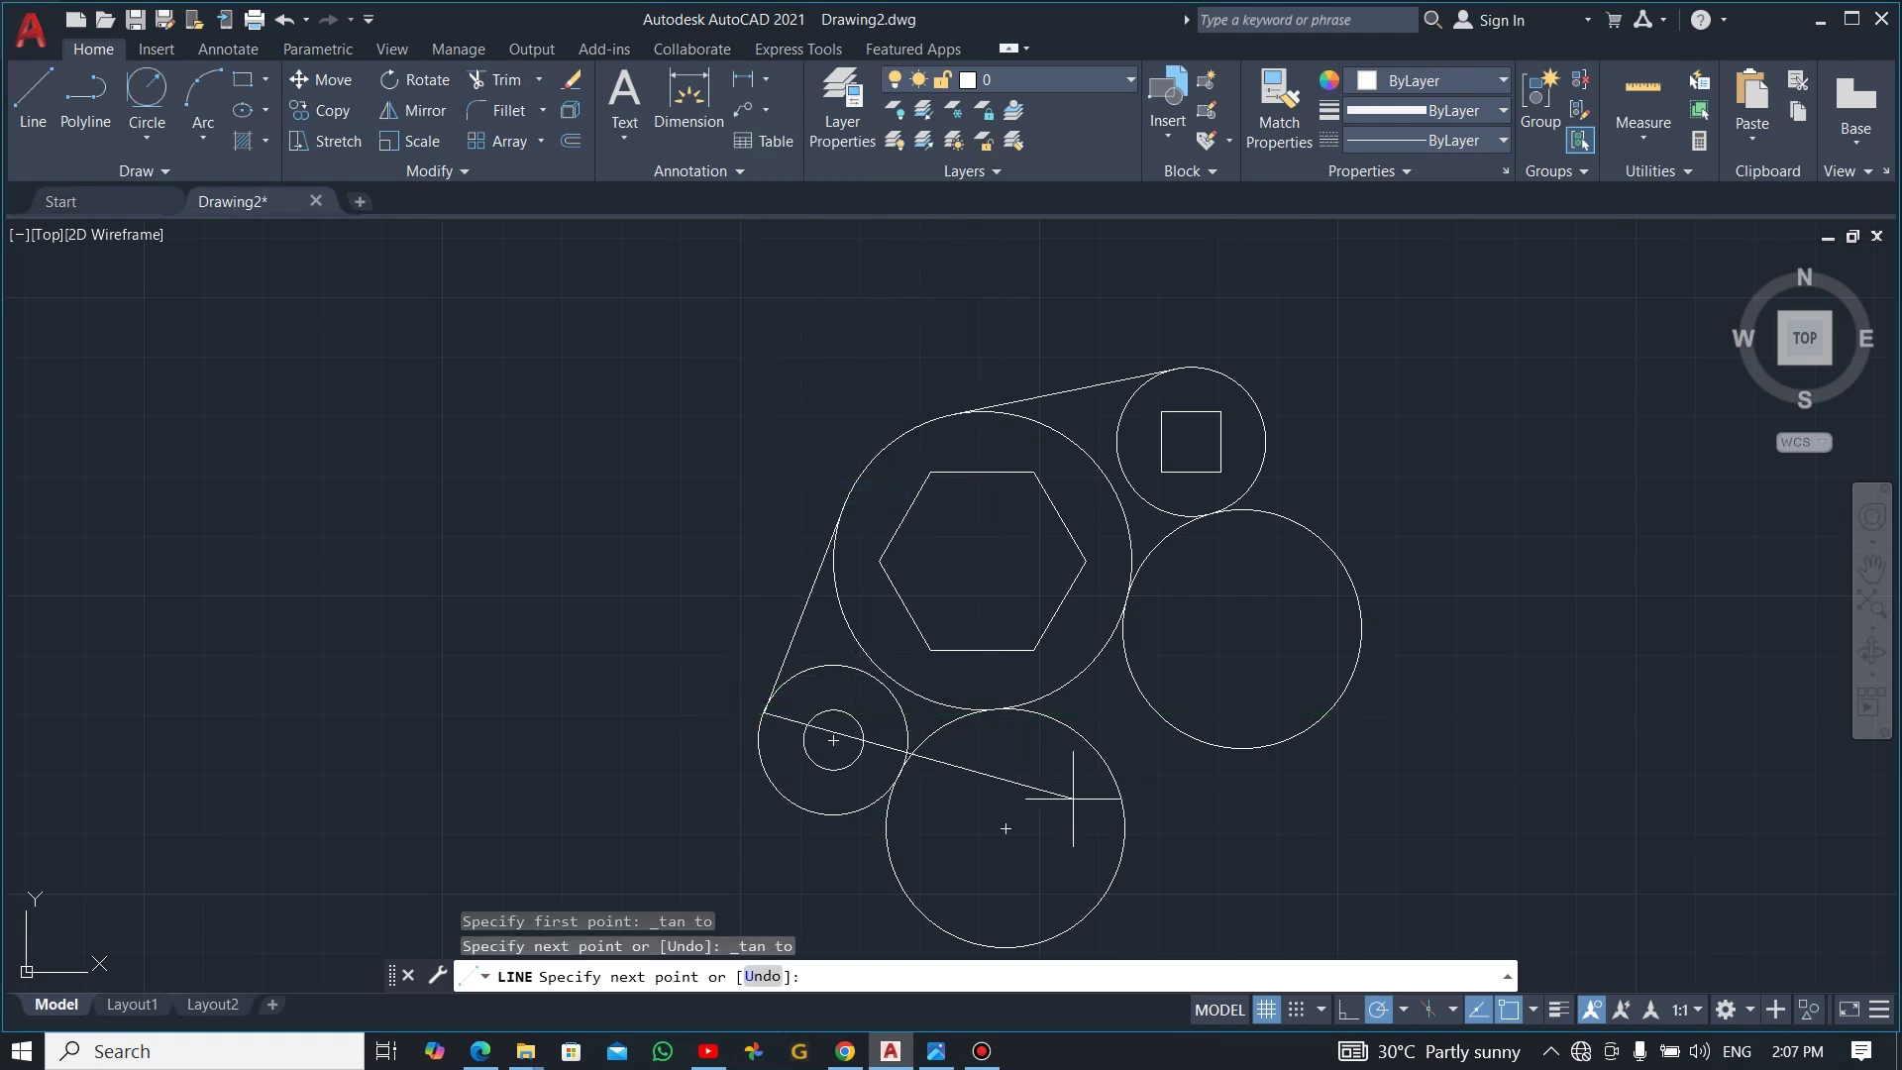
pyautogui.press('Escape')
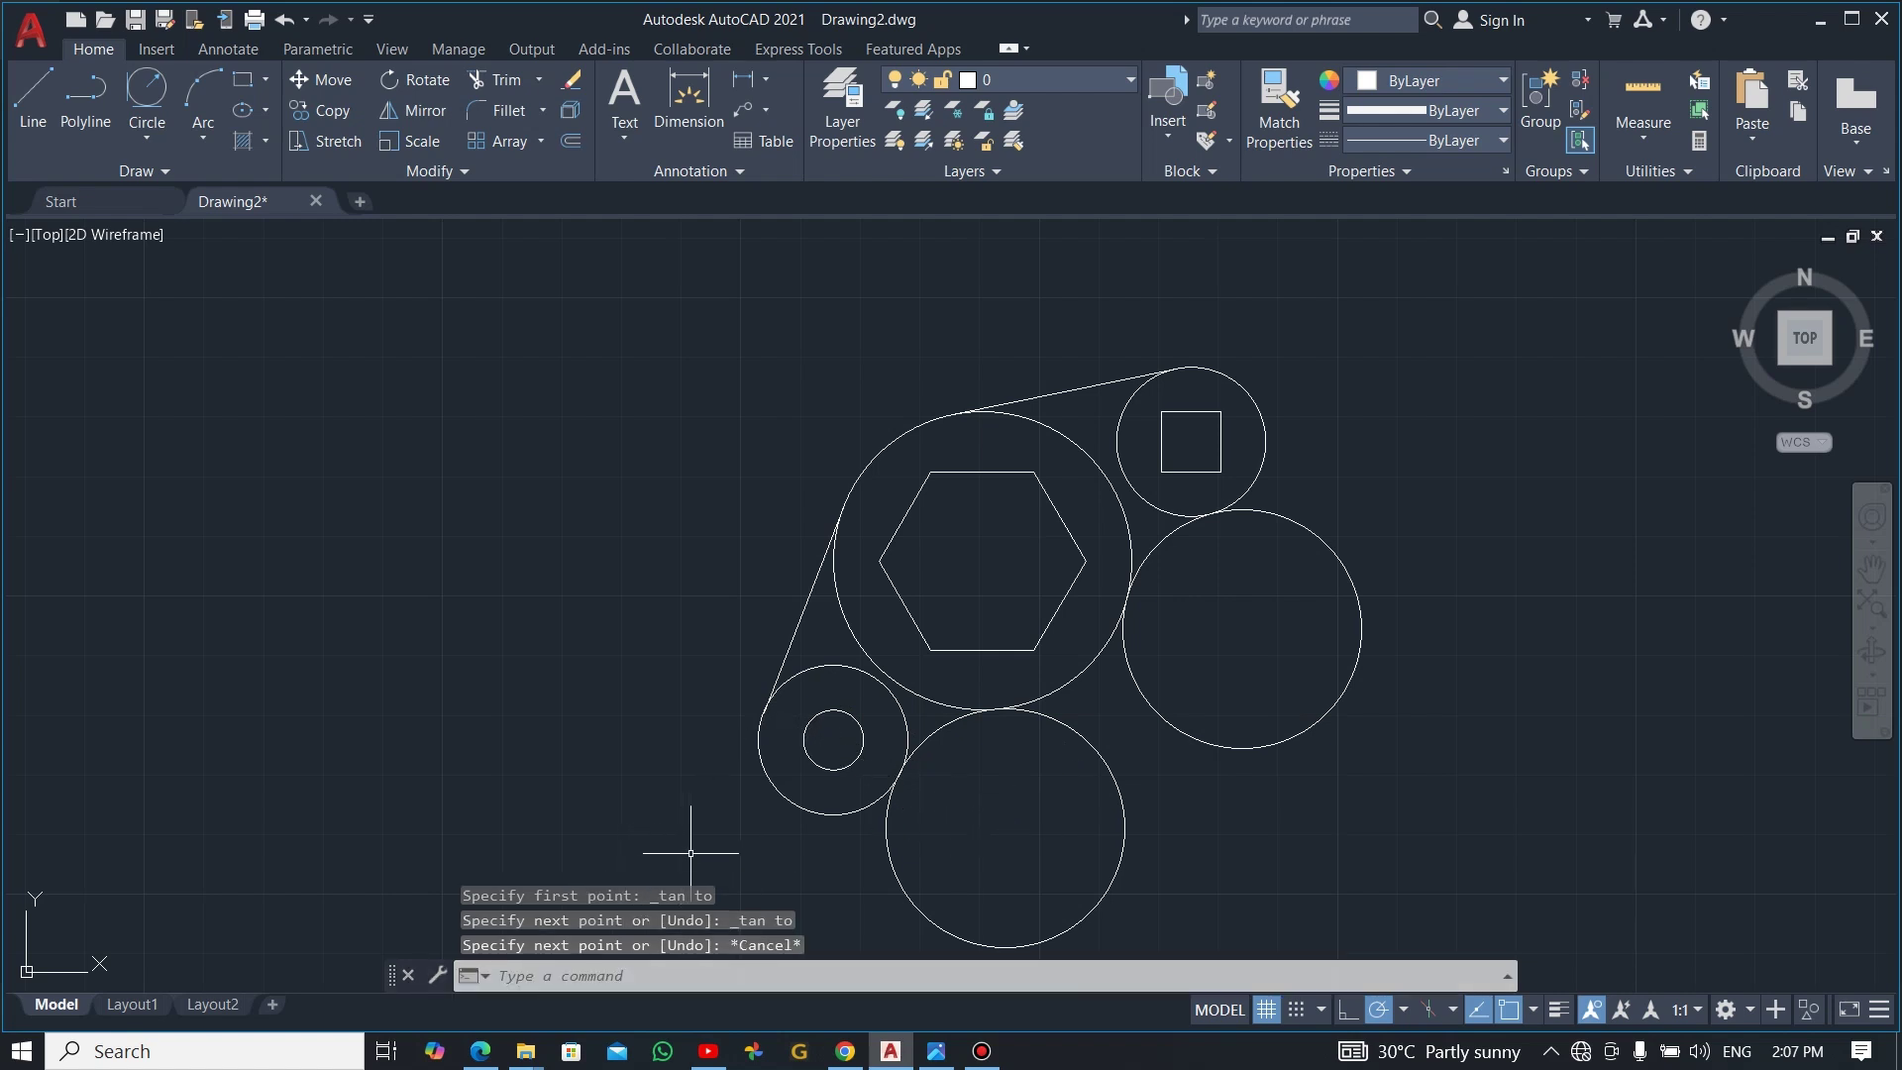
# - Trim the outer arcs of the right and bottom circles and the large circle's upper-right arc
pyautogui.write('tr')
pyautogui.press('Return')
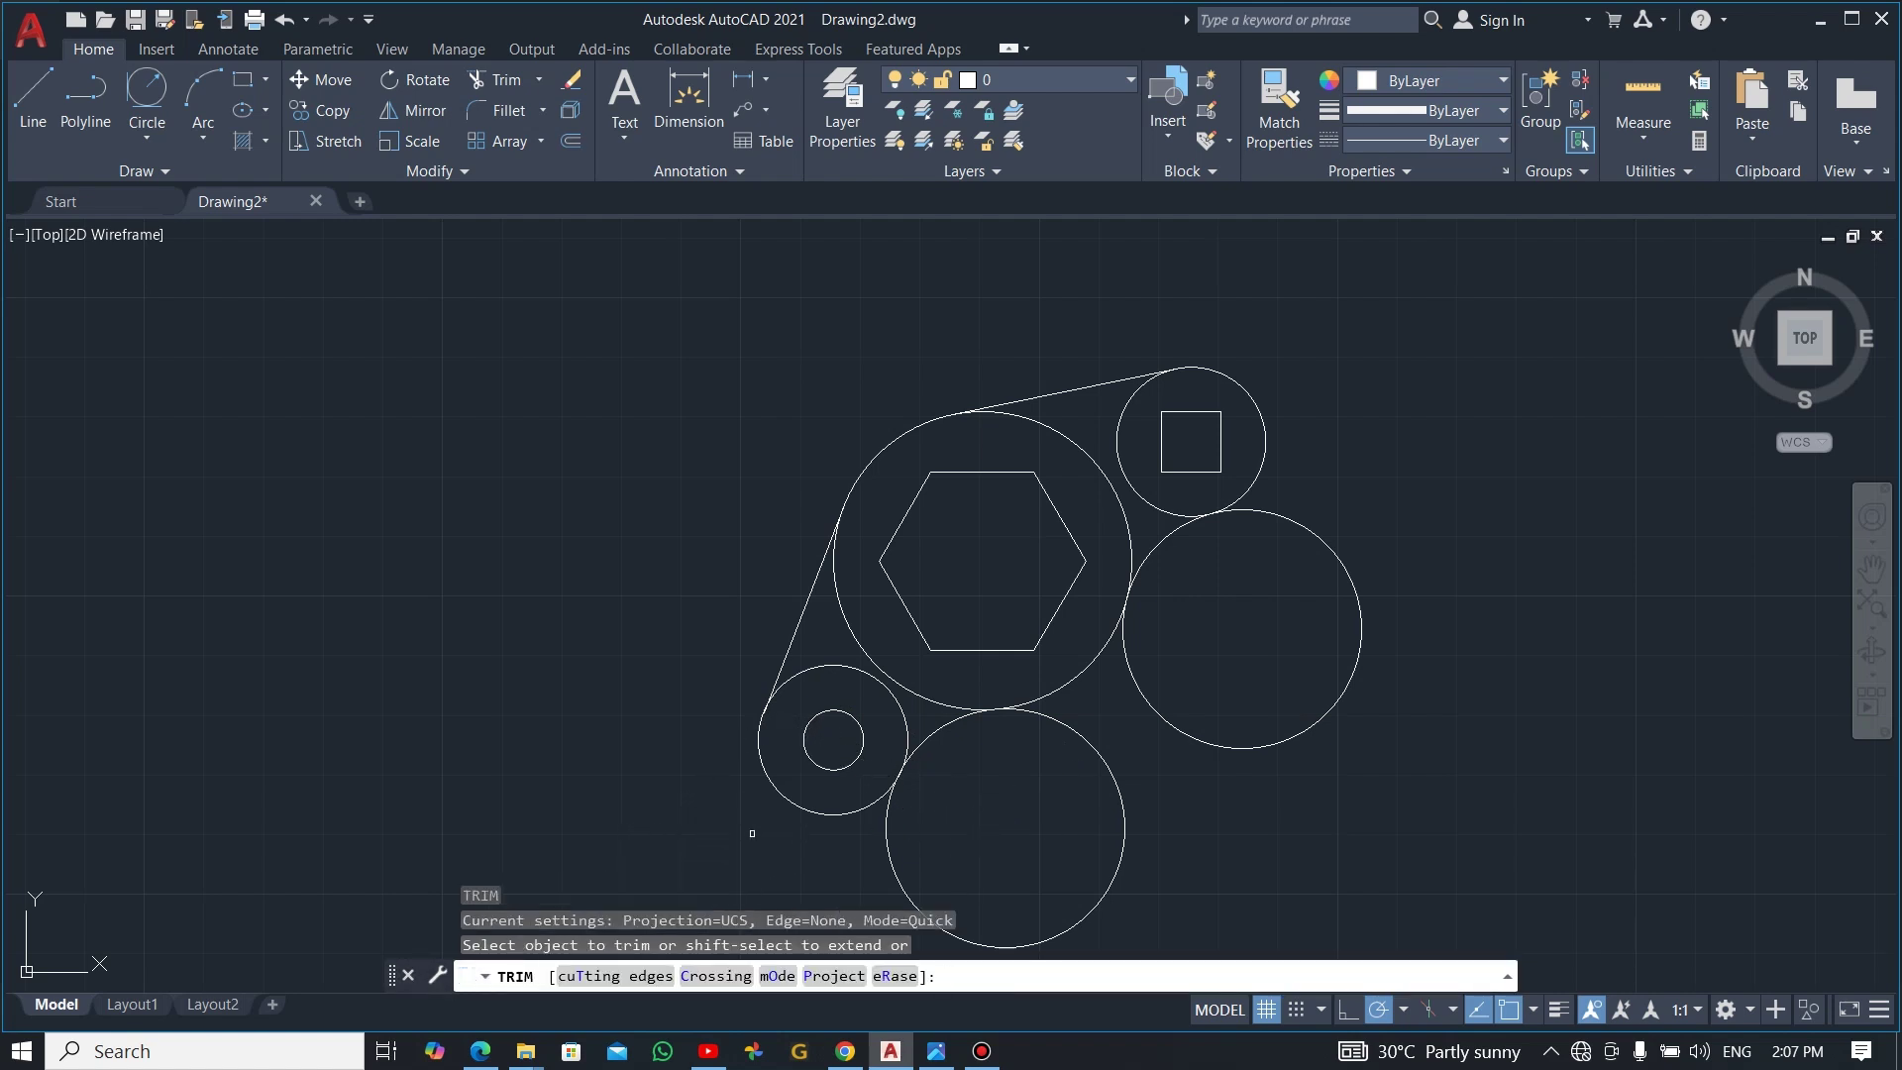
pyautogui.moveTo(1157, 696); pyautogui.dragTo(987, 833)
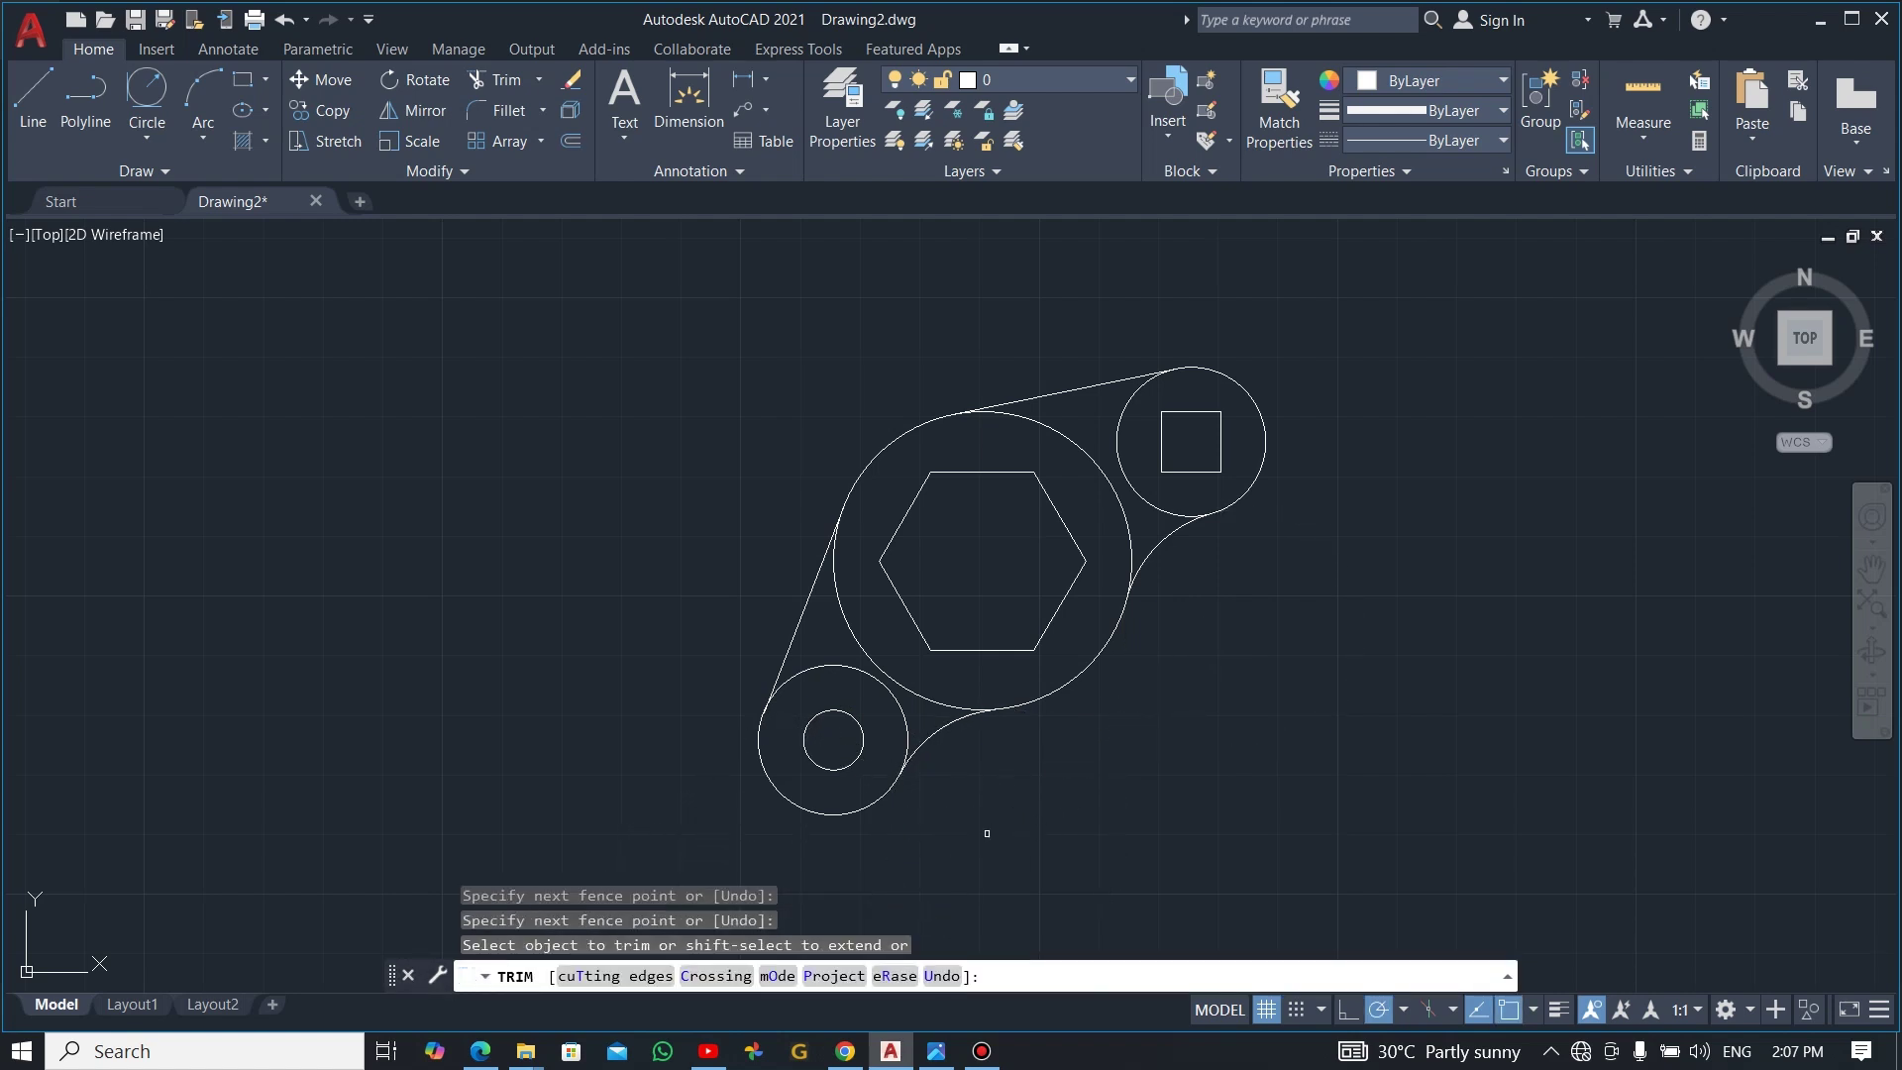
pyautogui.click(1115, 482)
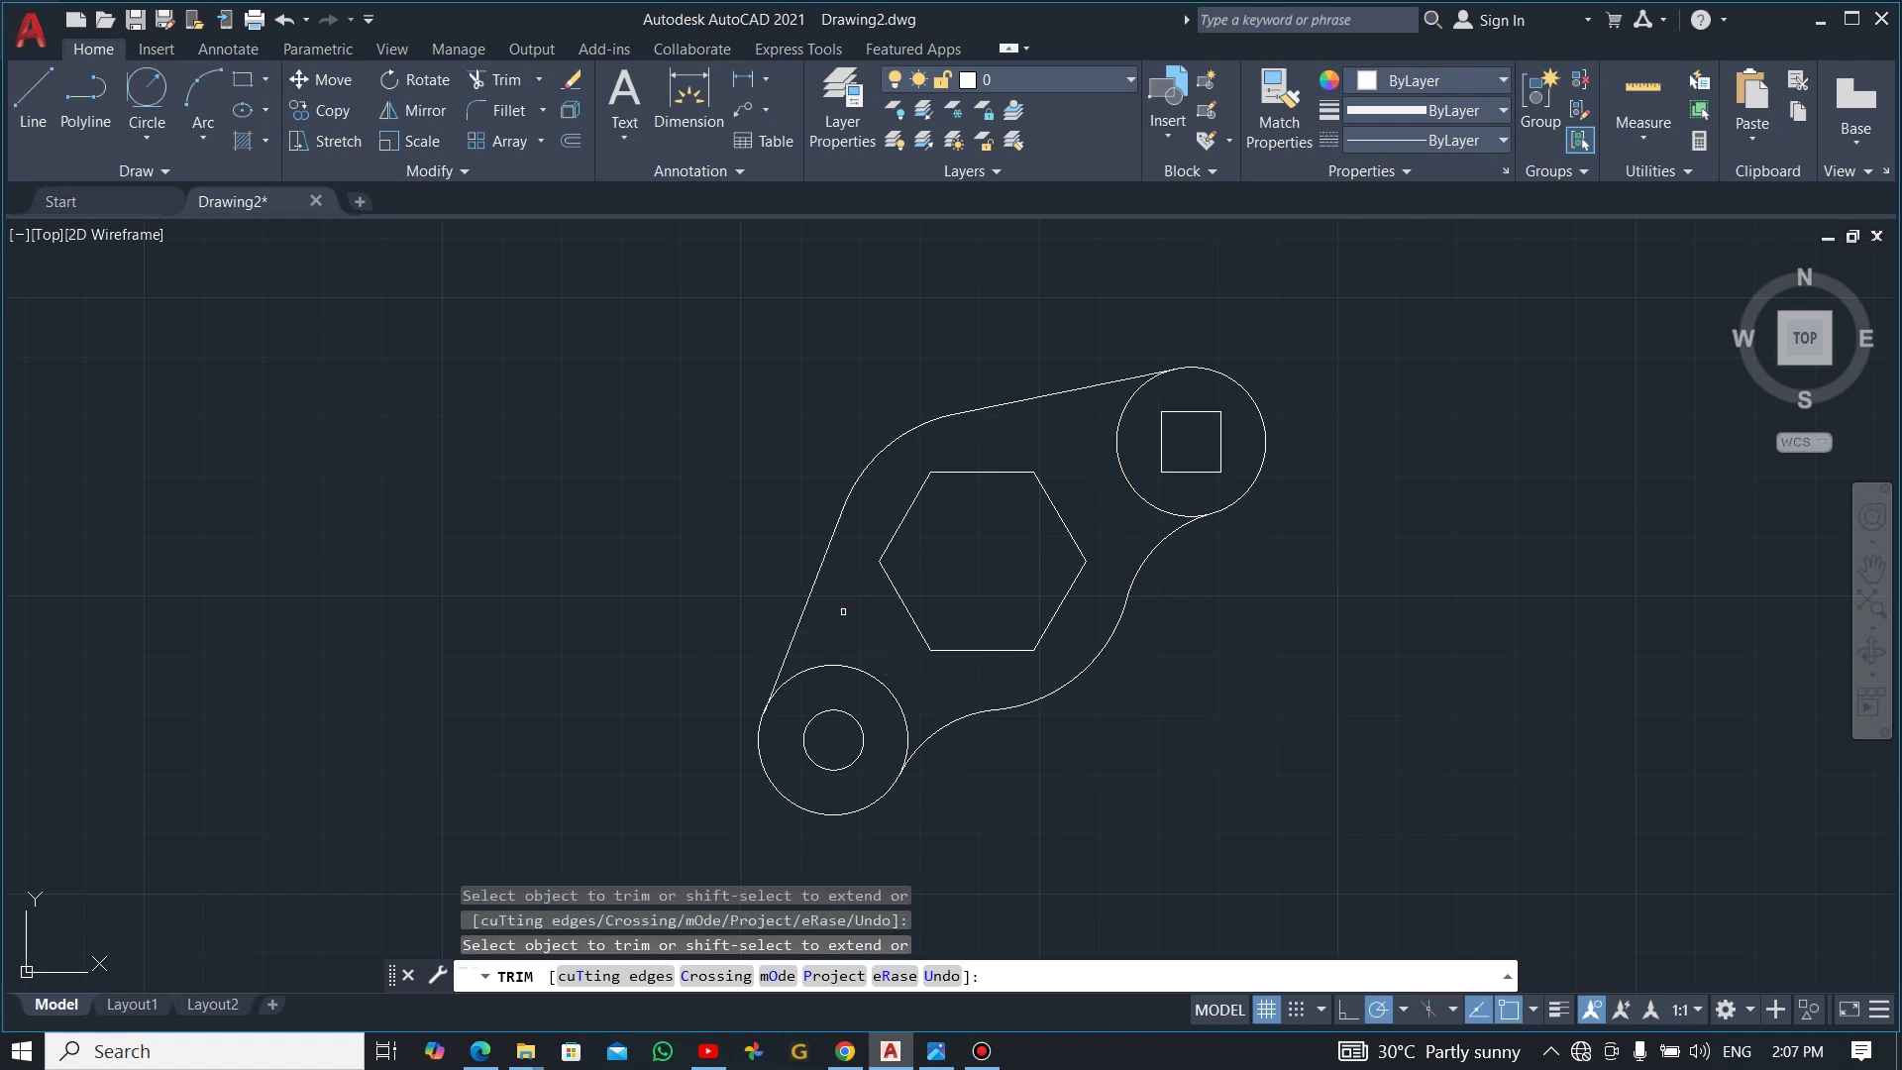
pyautogui.press('Escape')
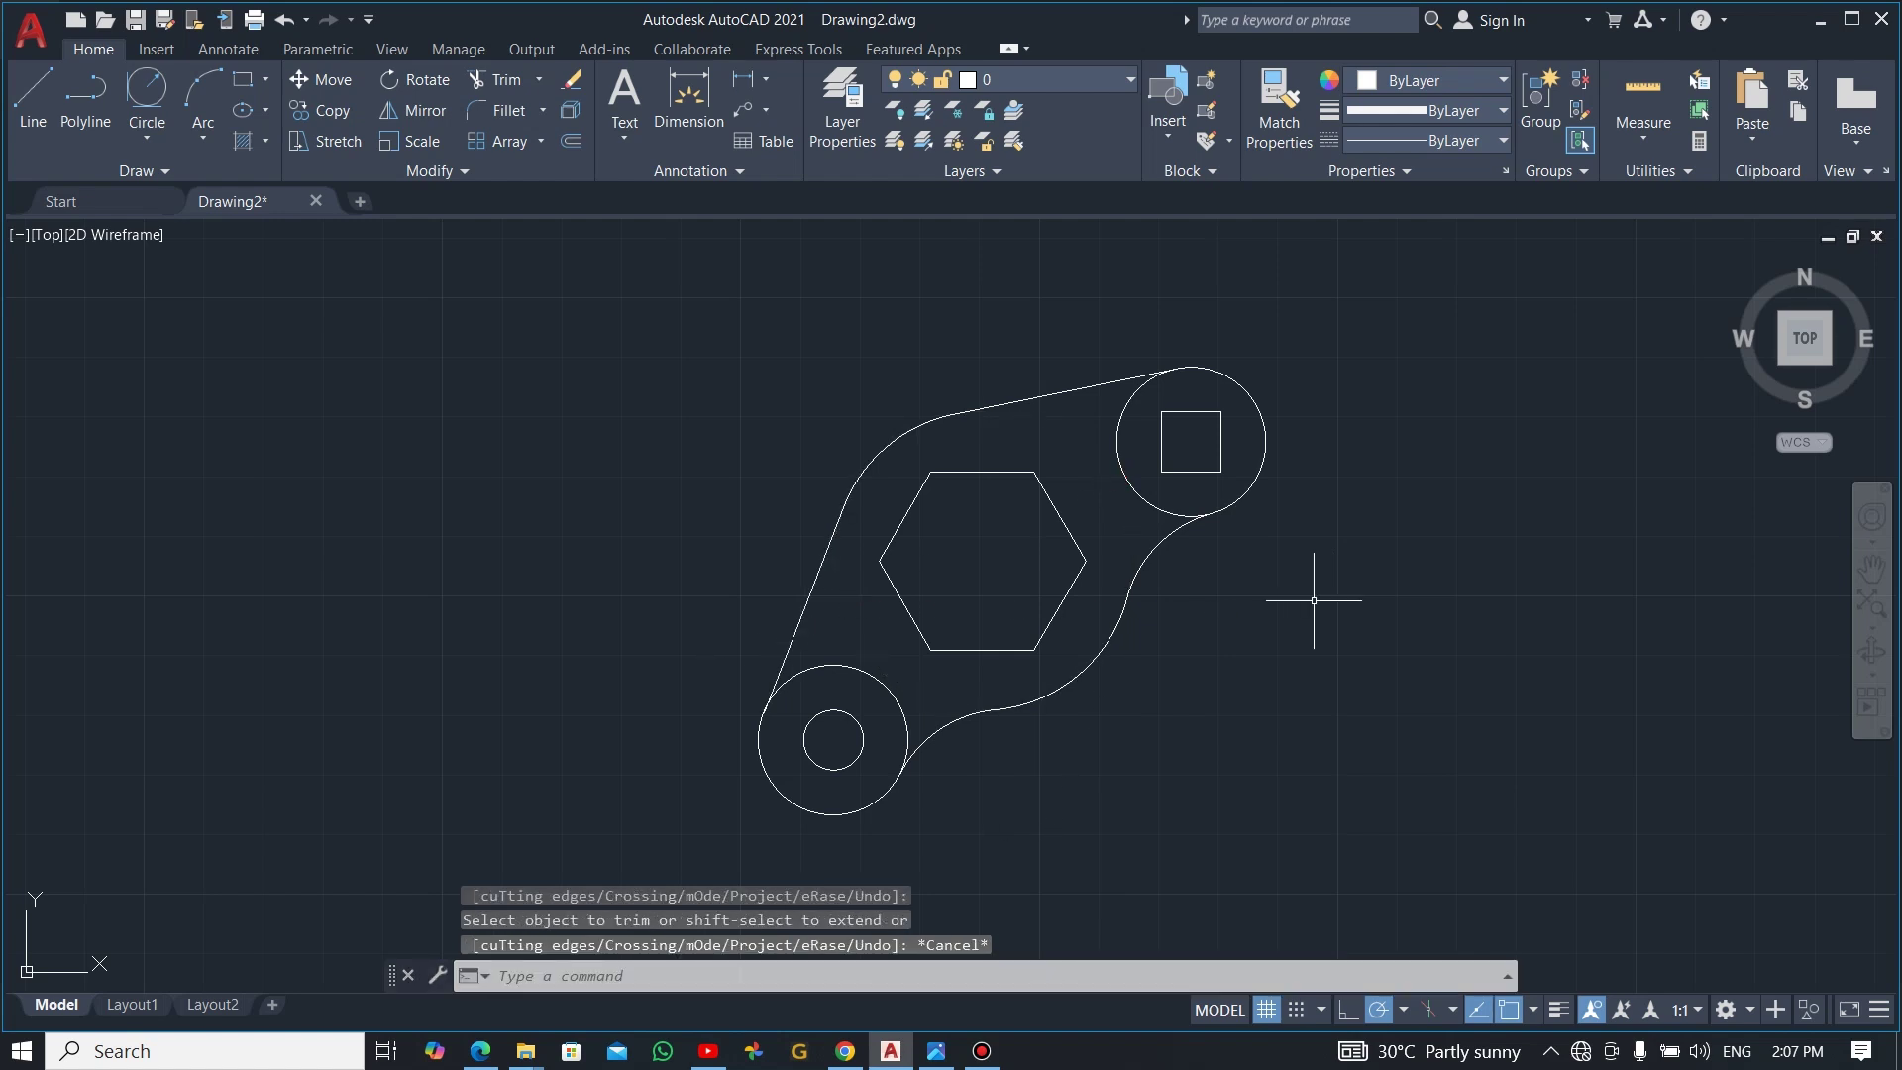
pyautogui.hotkey('alt', 'Tab')
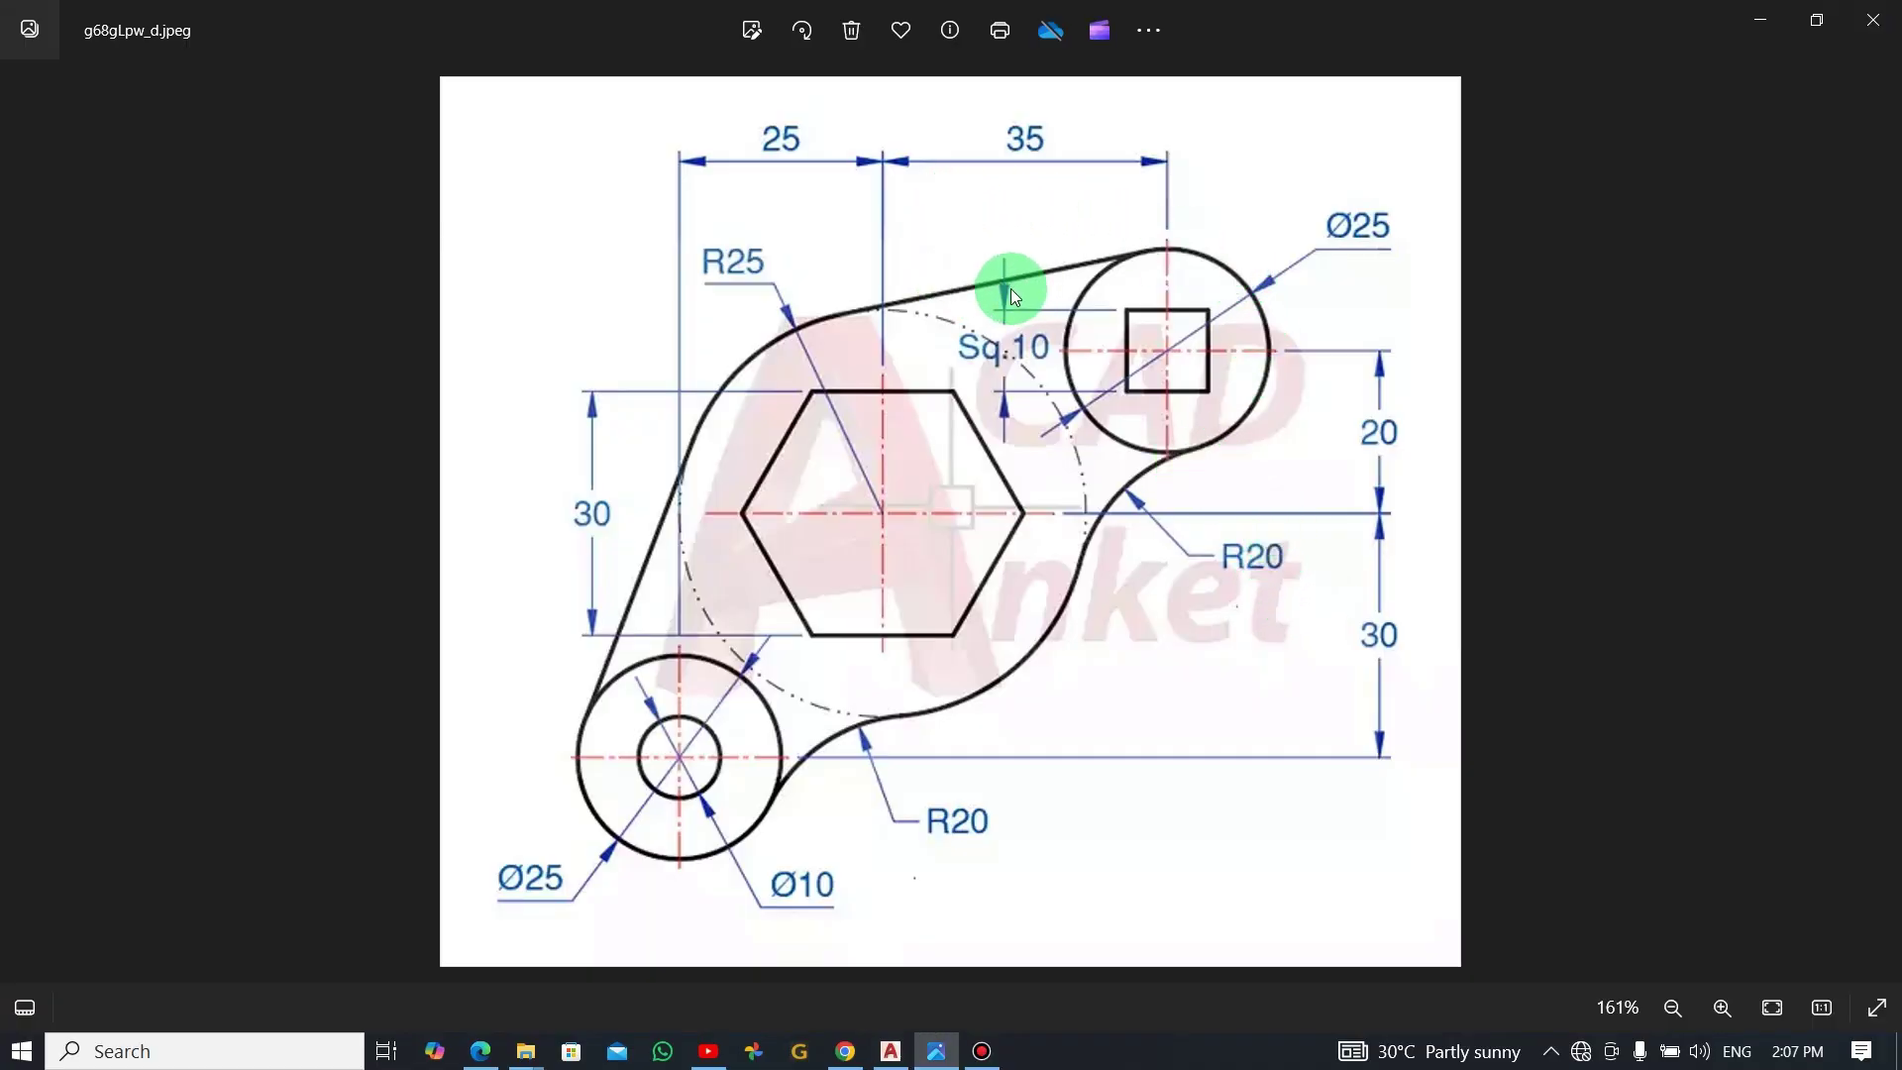
pyautogui.hotkey('alt', 'Tab')
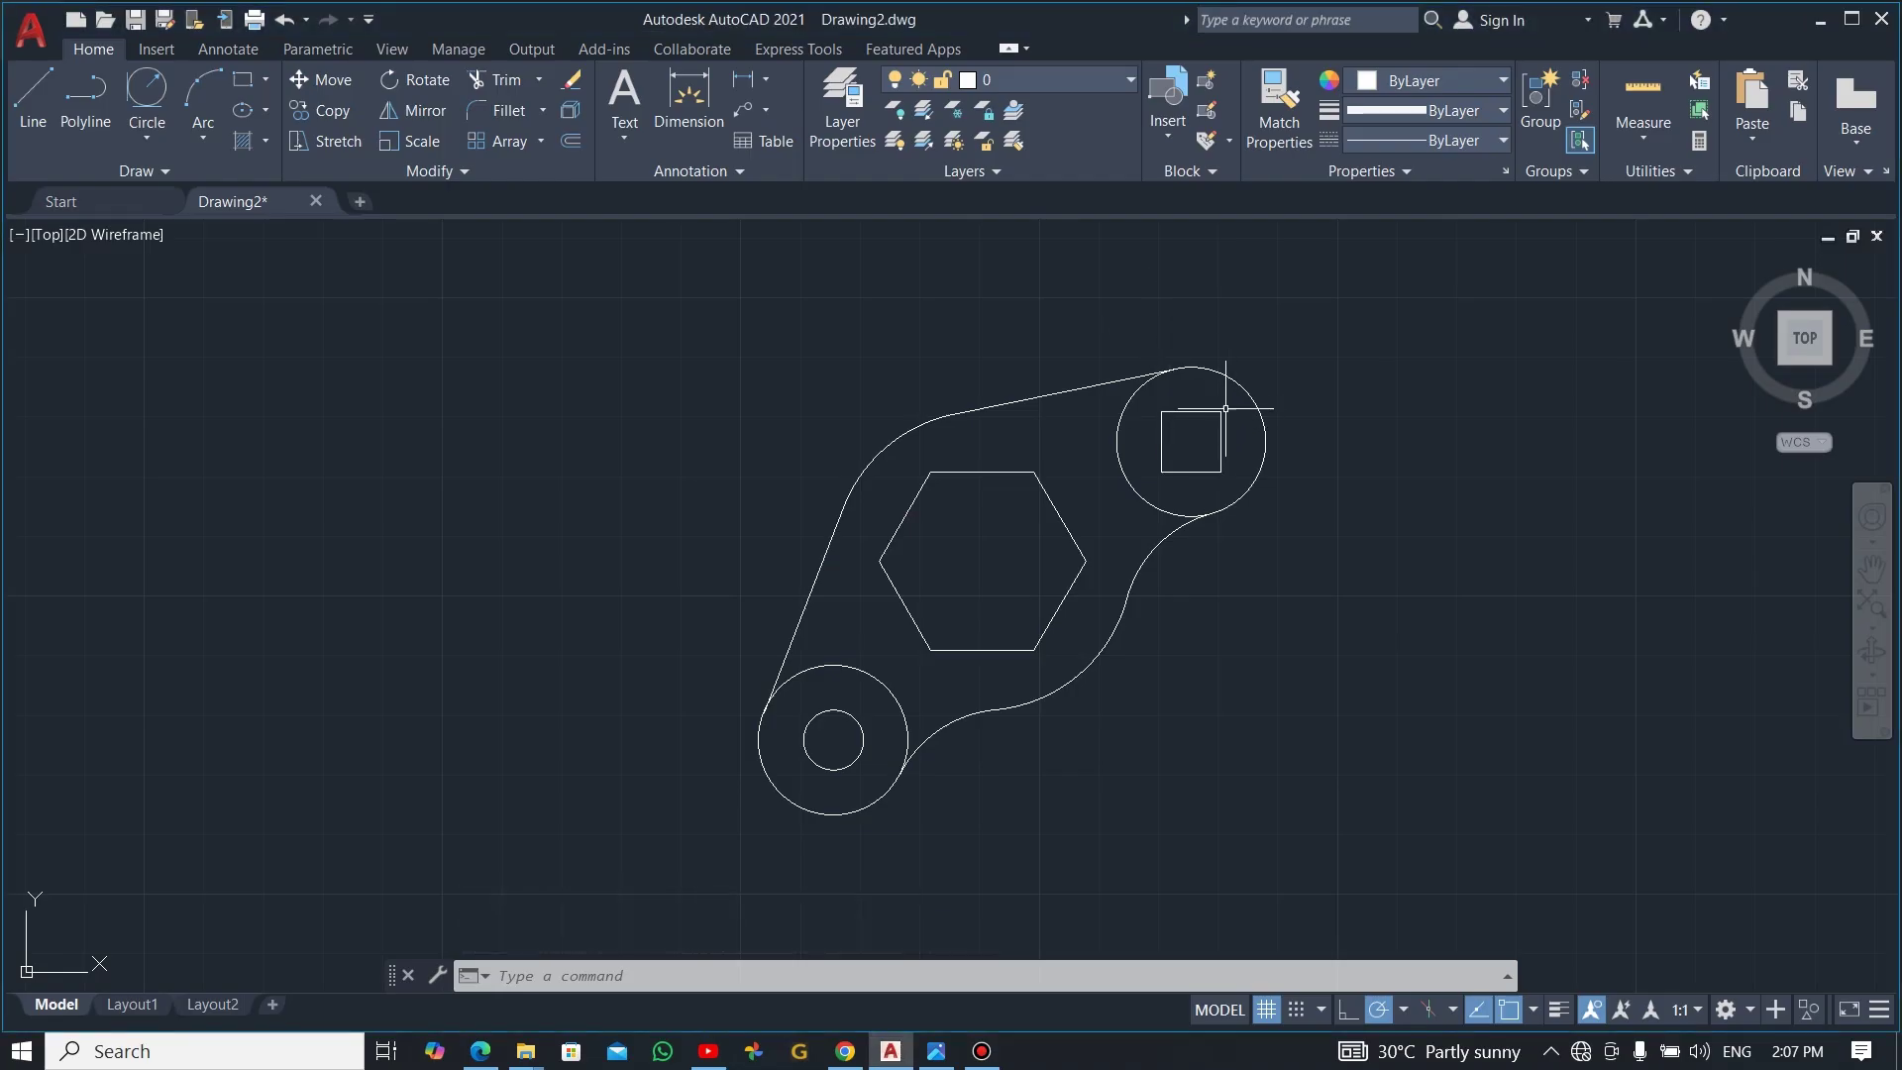
# - Turn on lineweight display so the outline shows bold, and recentre the view
pyautogui.click(1558, 1011)
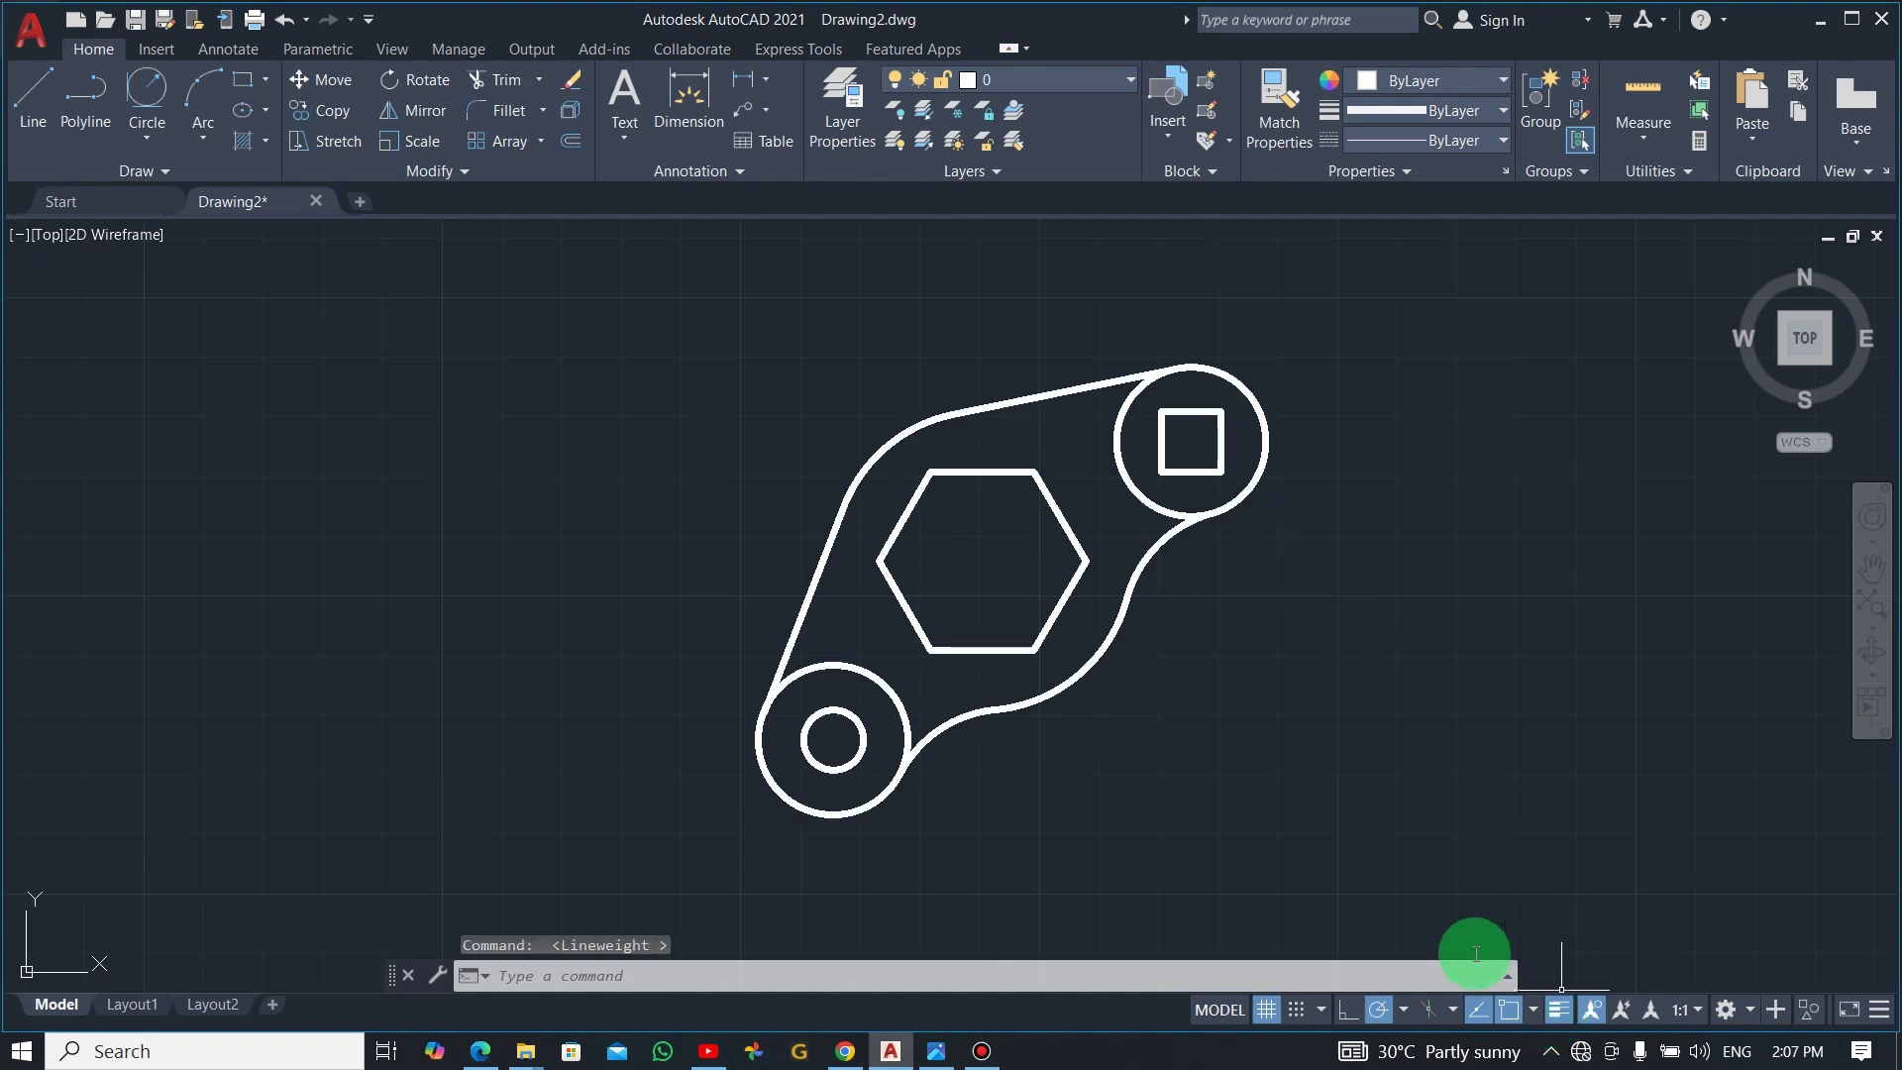
pyautogui.scroll(2, 1183, 354)
pyautogui.scroll(-2, 1183, 354)
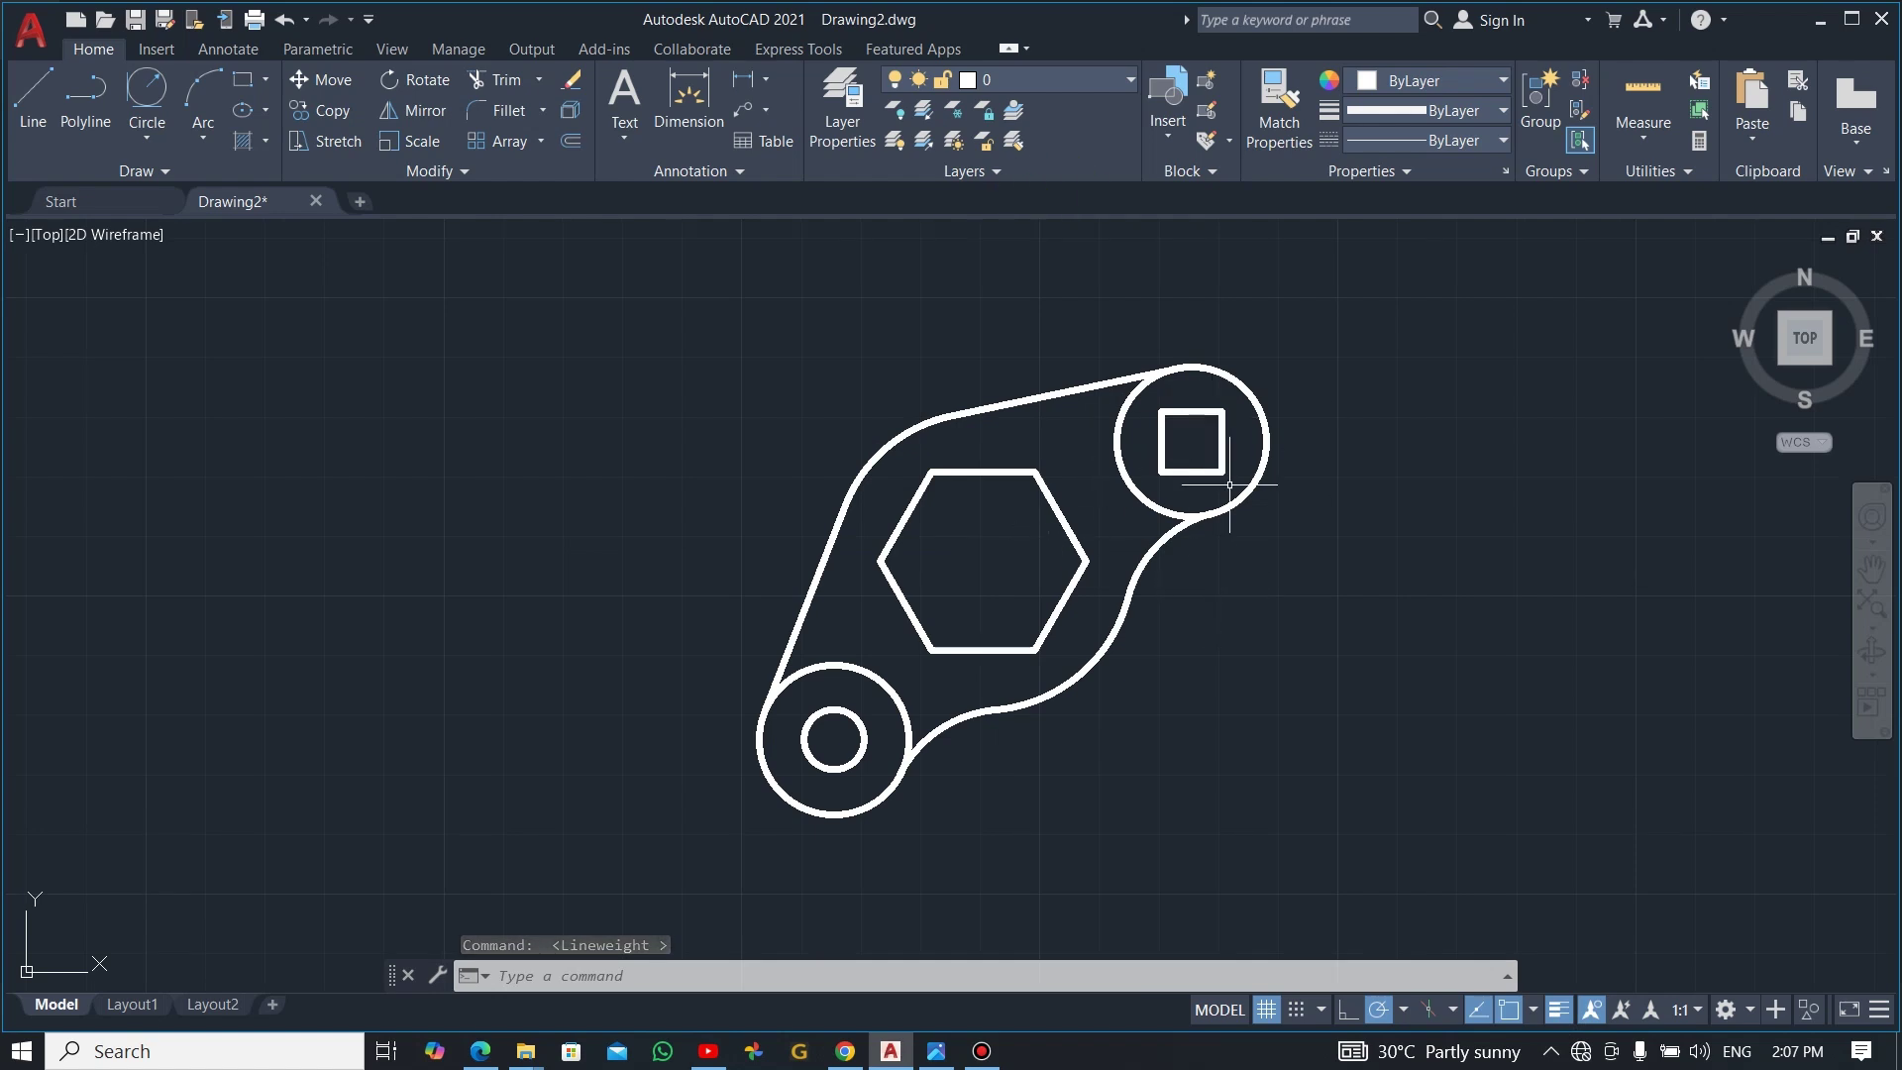
pyautogui.scroll(2, 1236, 543)
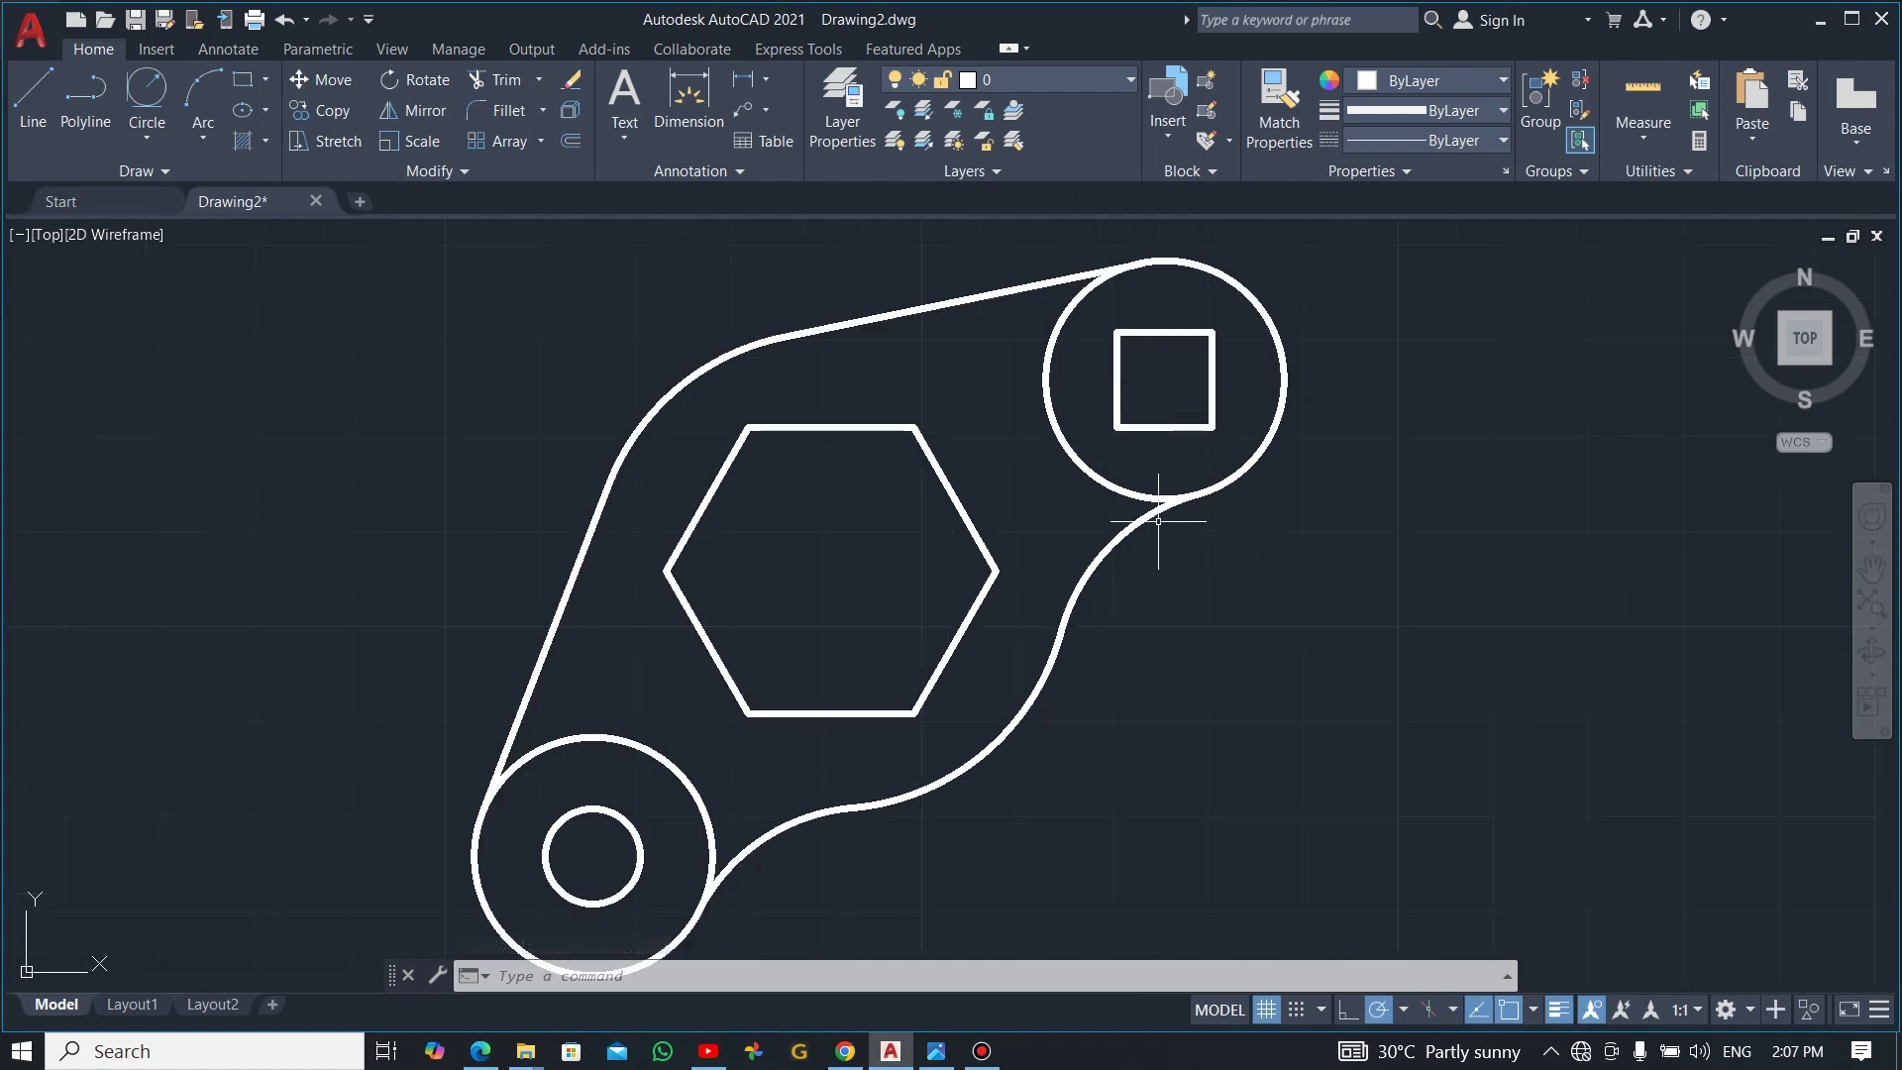
pyautogui.moveTo(1159, 518); pyautogui.dragTo(1138, 573, button='middle')
pyautogui.scroll(-2, 1148, 565)
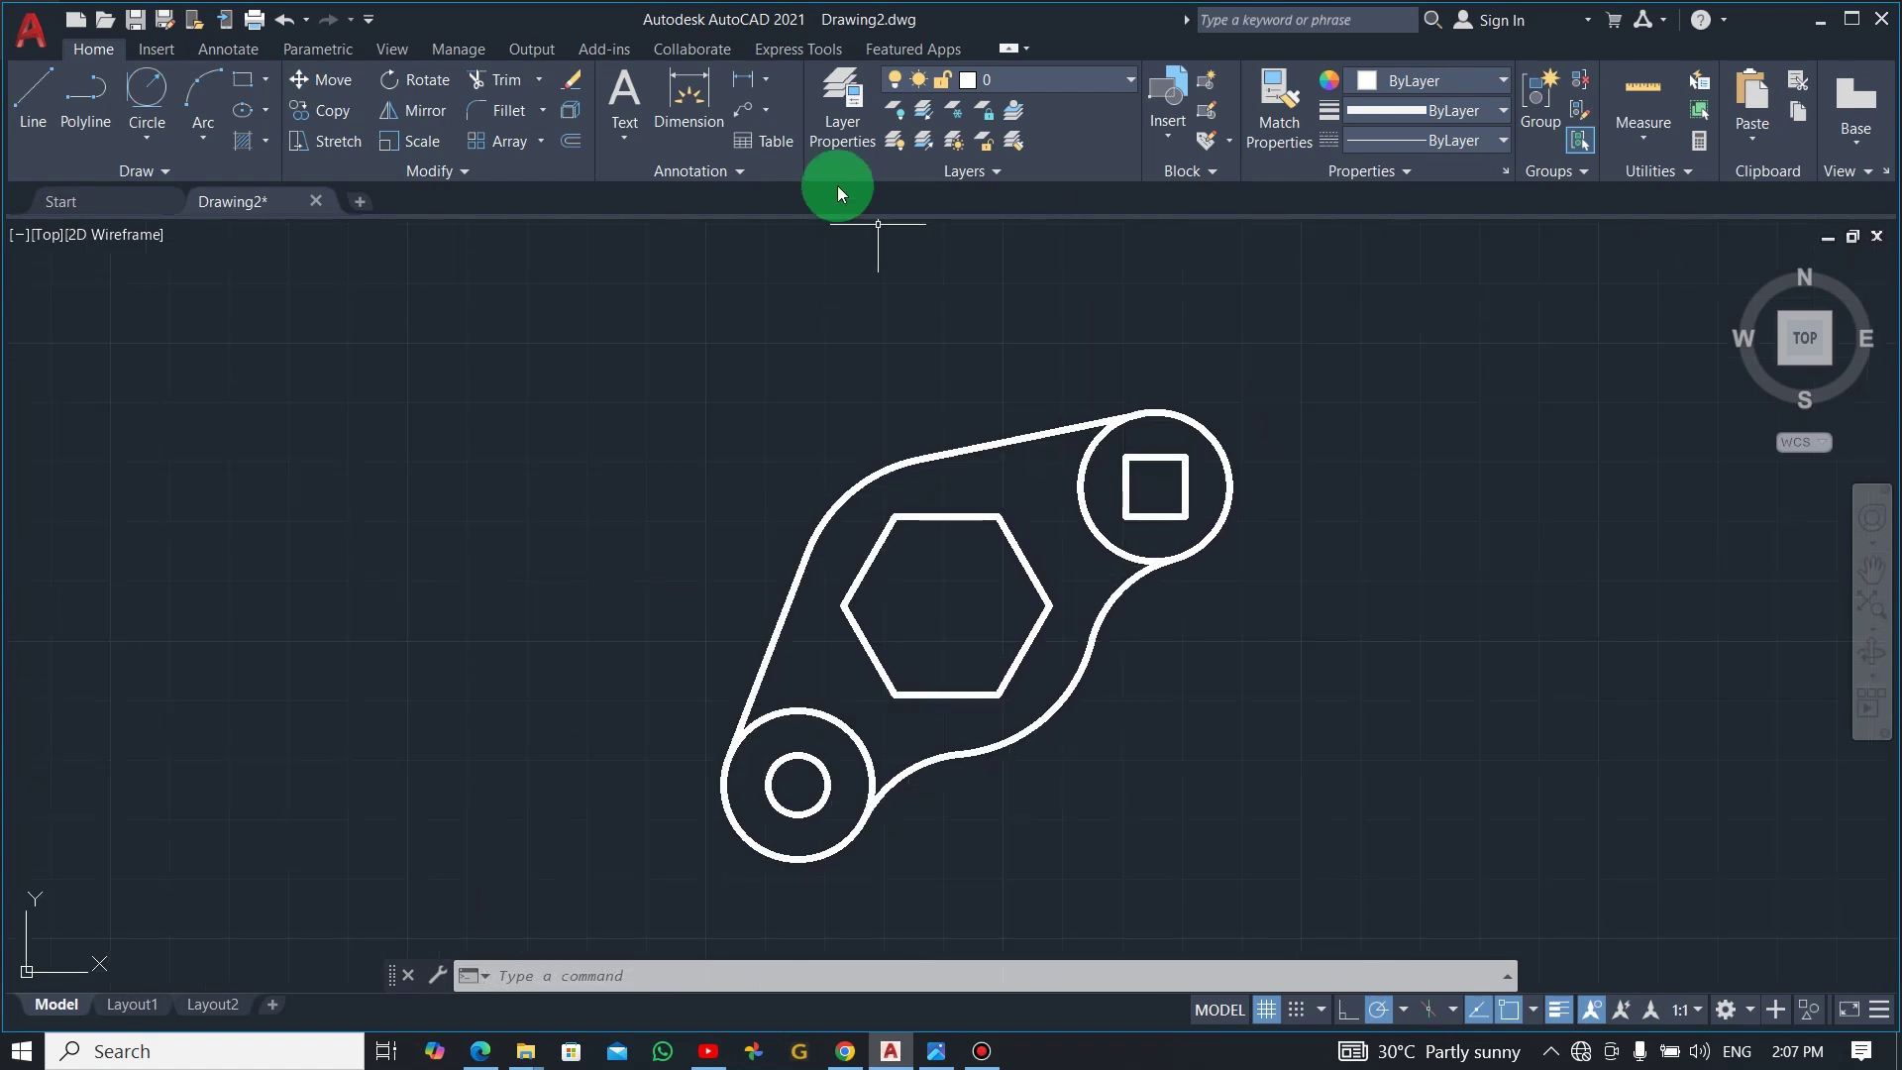
# - Create a layer named DIM with colour 100 in the Layer Properties manager
pyautogui.click(848, 97)
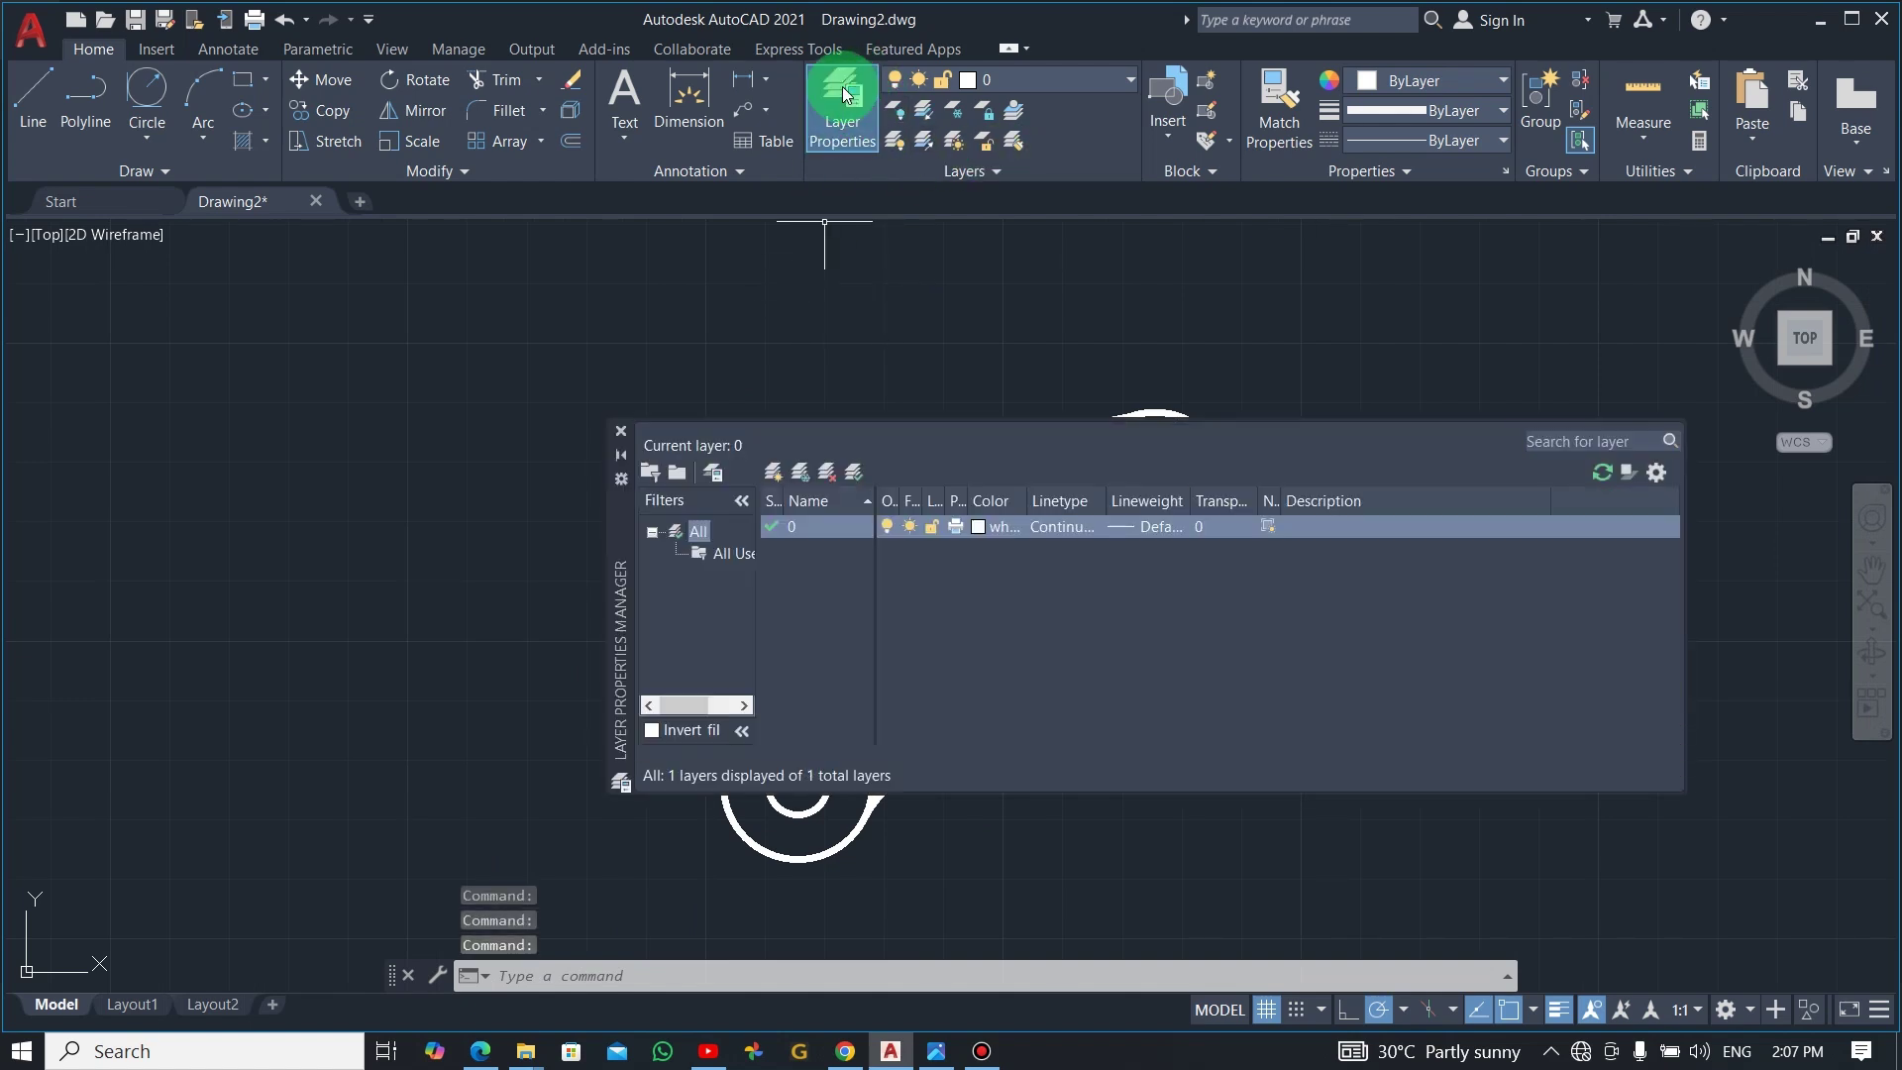
pyautogui.click(774, 471)
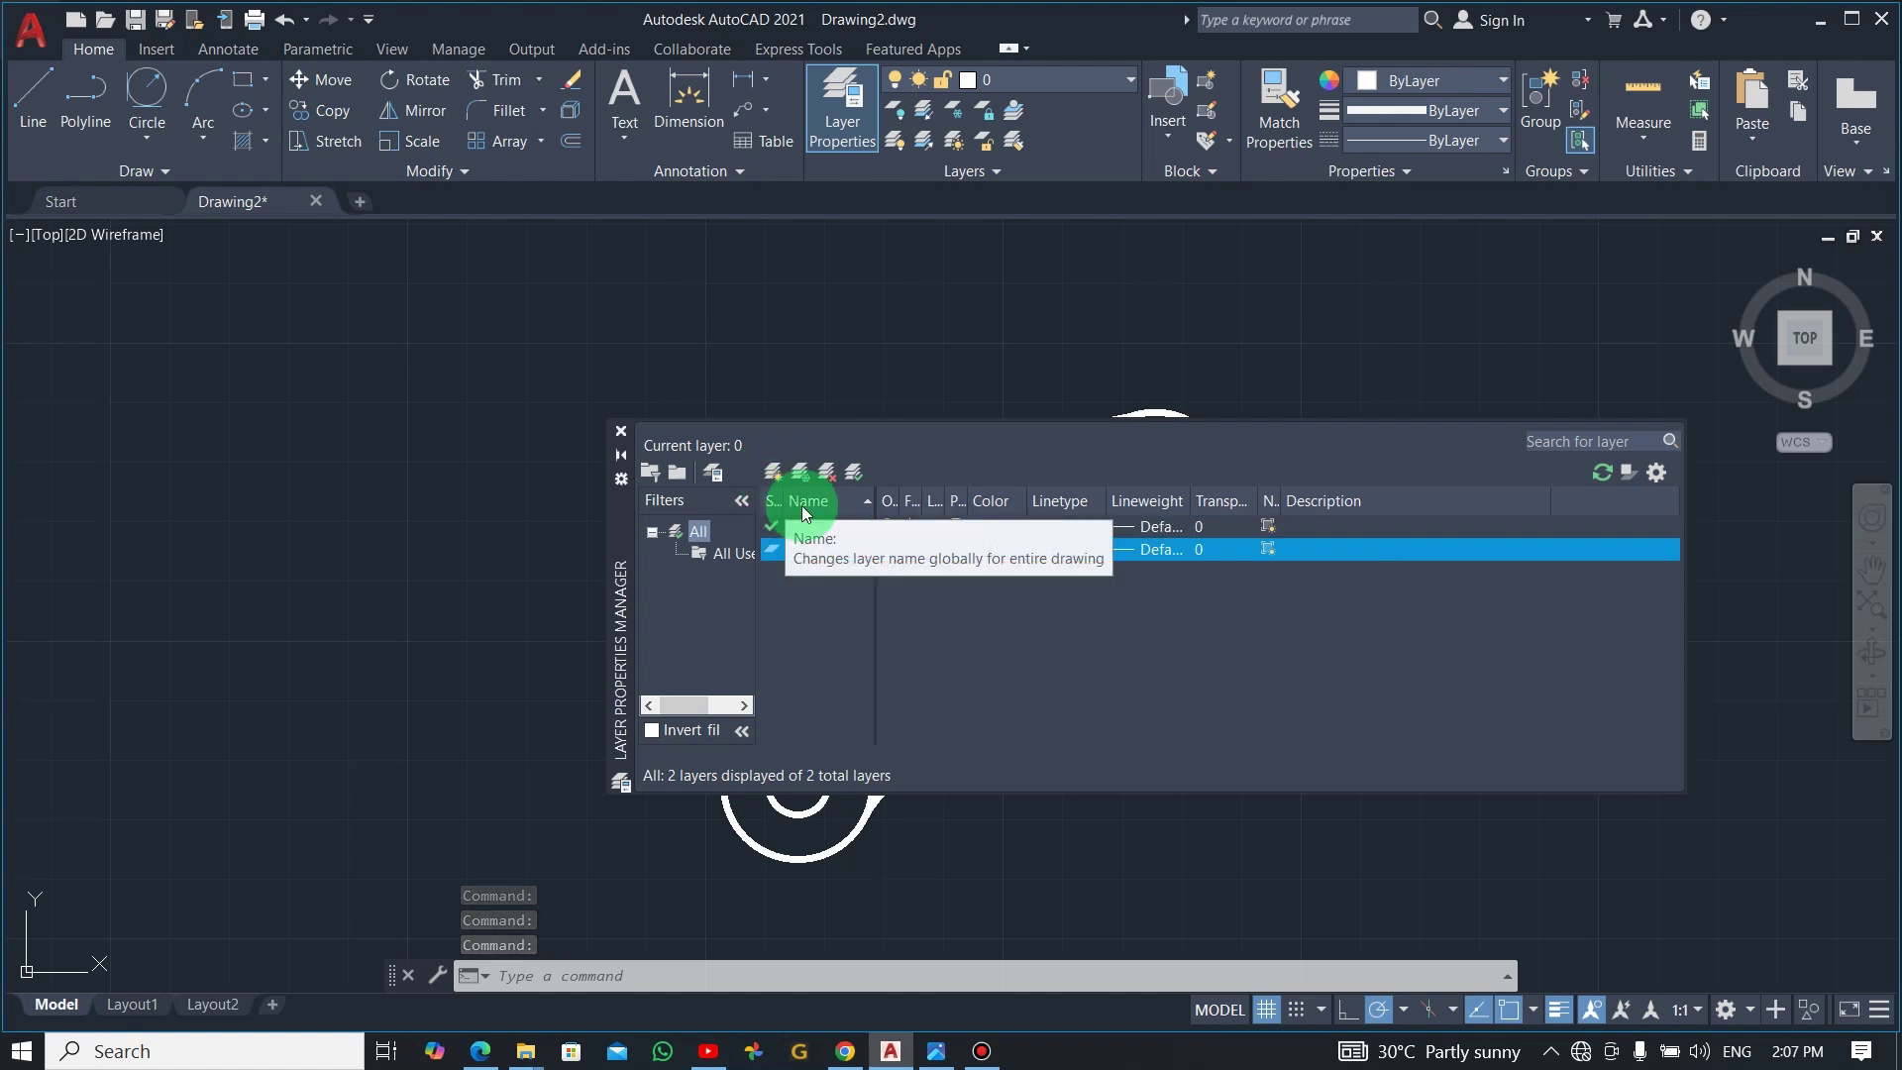
pyautogui.click(844, 582)
pyautogui.click(932, 550)
pyautogui.click(981, 555)
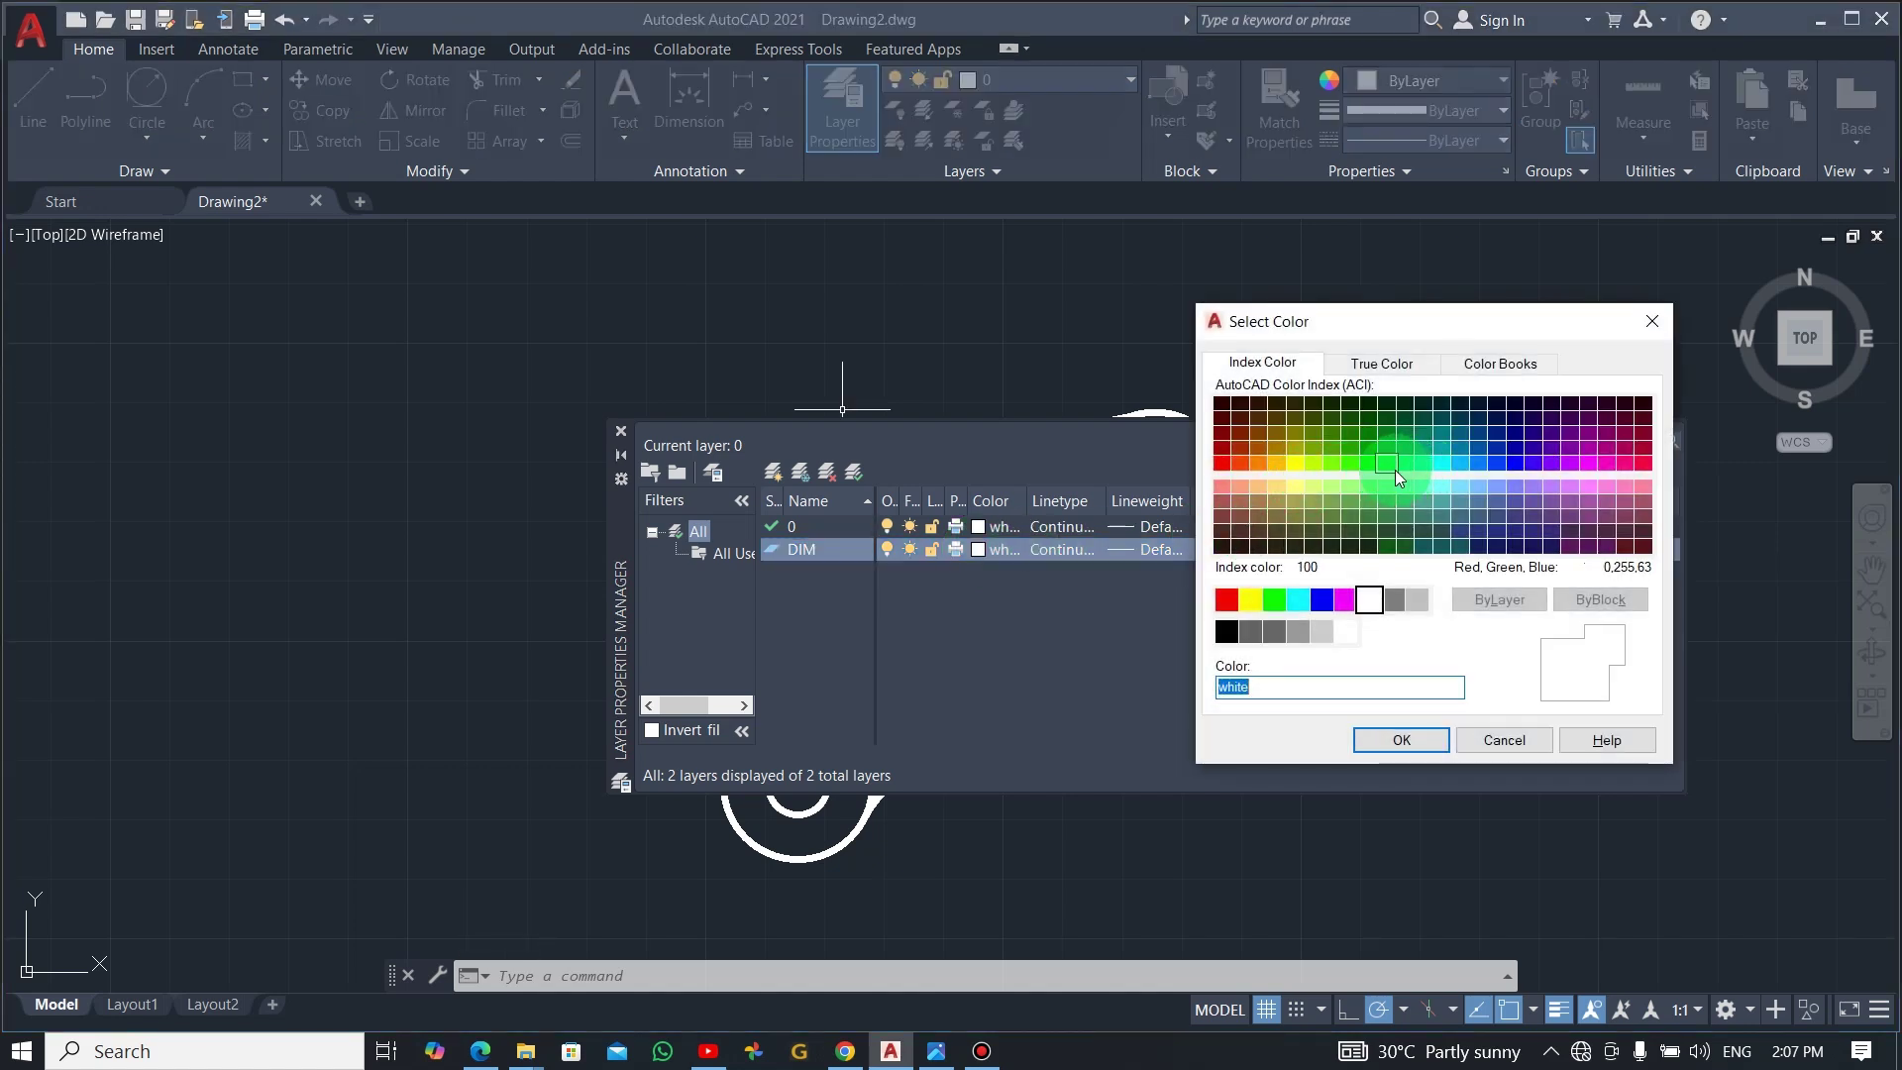
pyautogui.click(1390, 470)
pyautogui.click(1400, 740)
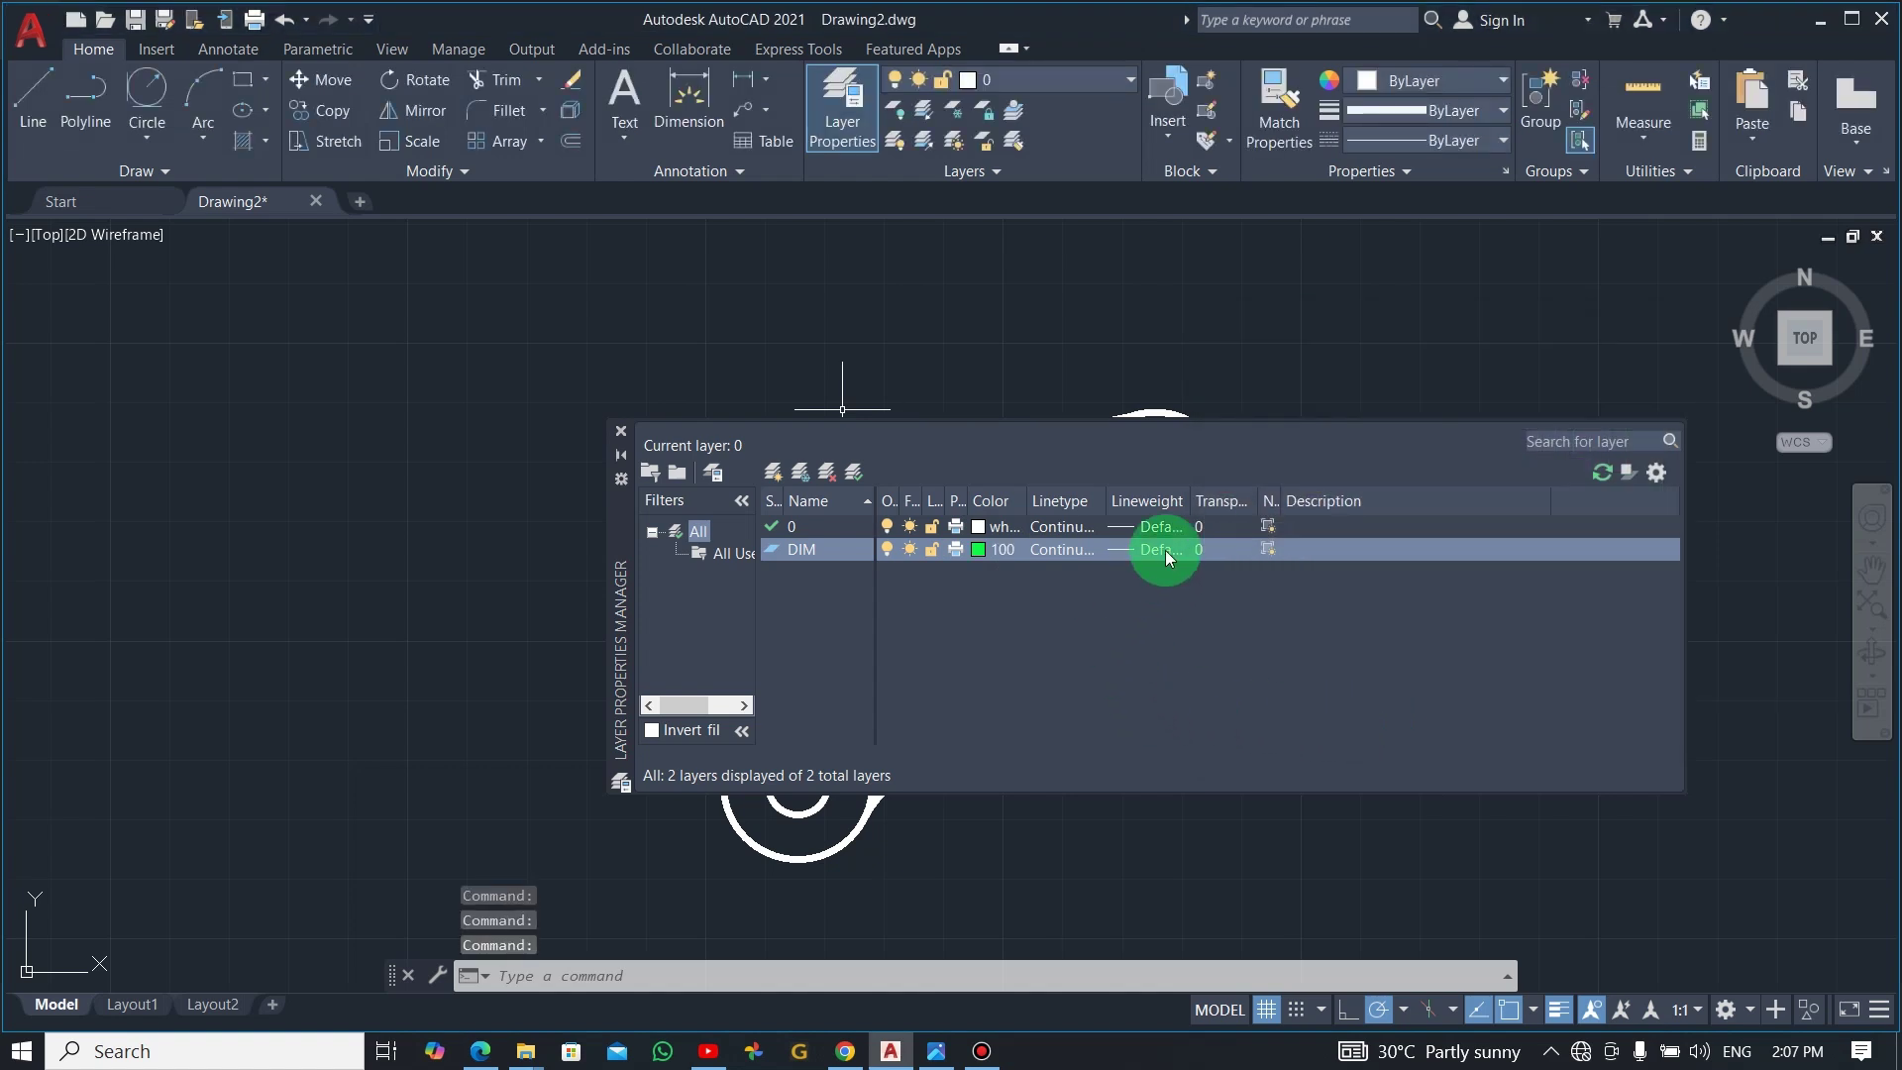
pyautogui.click(621, 431)
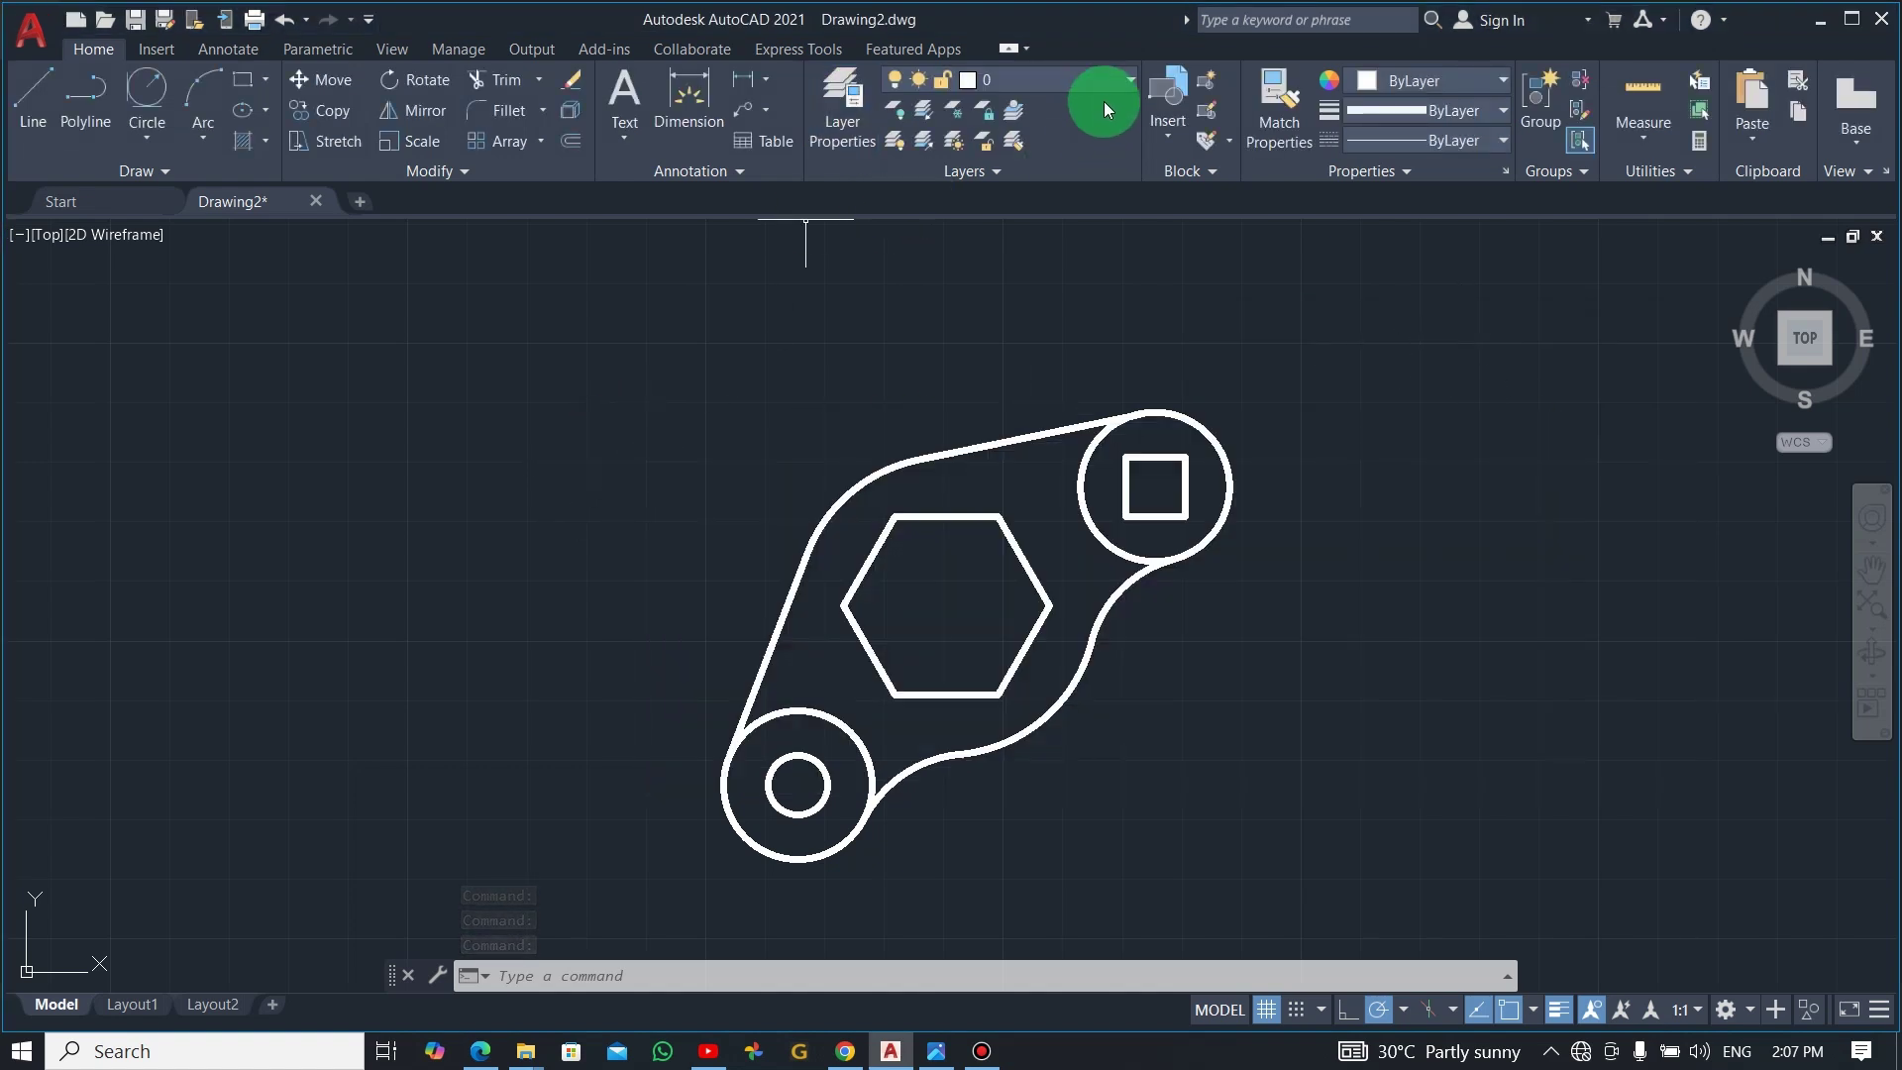
# - Make DIM the current layer and bring up the dimension type list
pyautogui.click(1130, 79)
pyautogui.click(1030, 133)
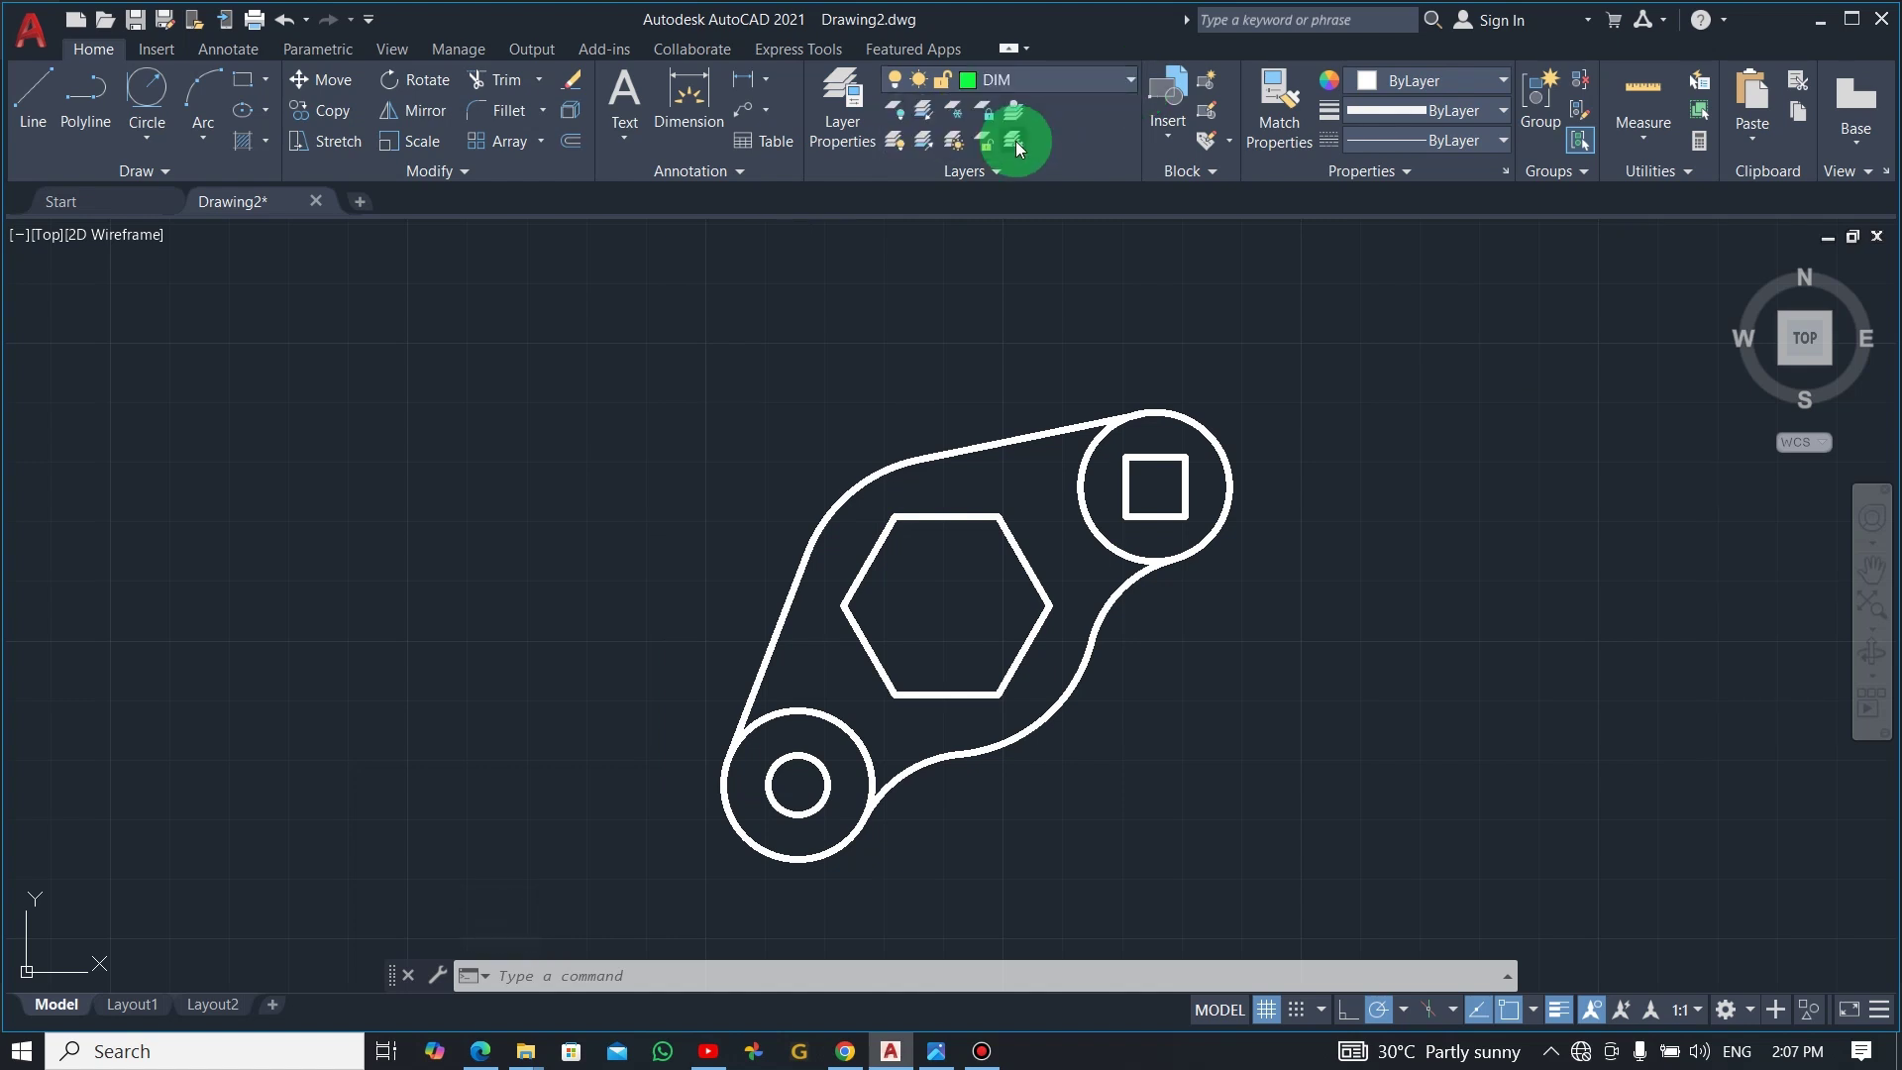
pyautogui.click(768, 81)
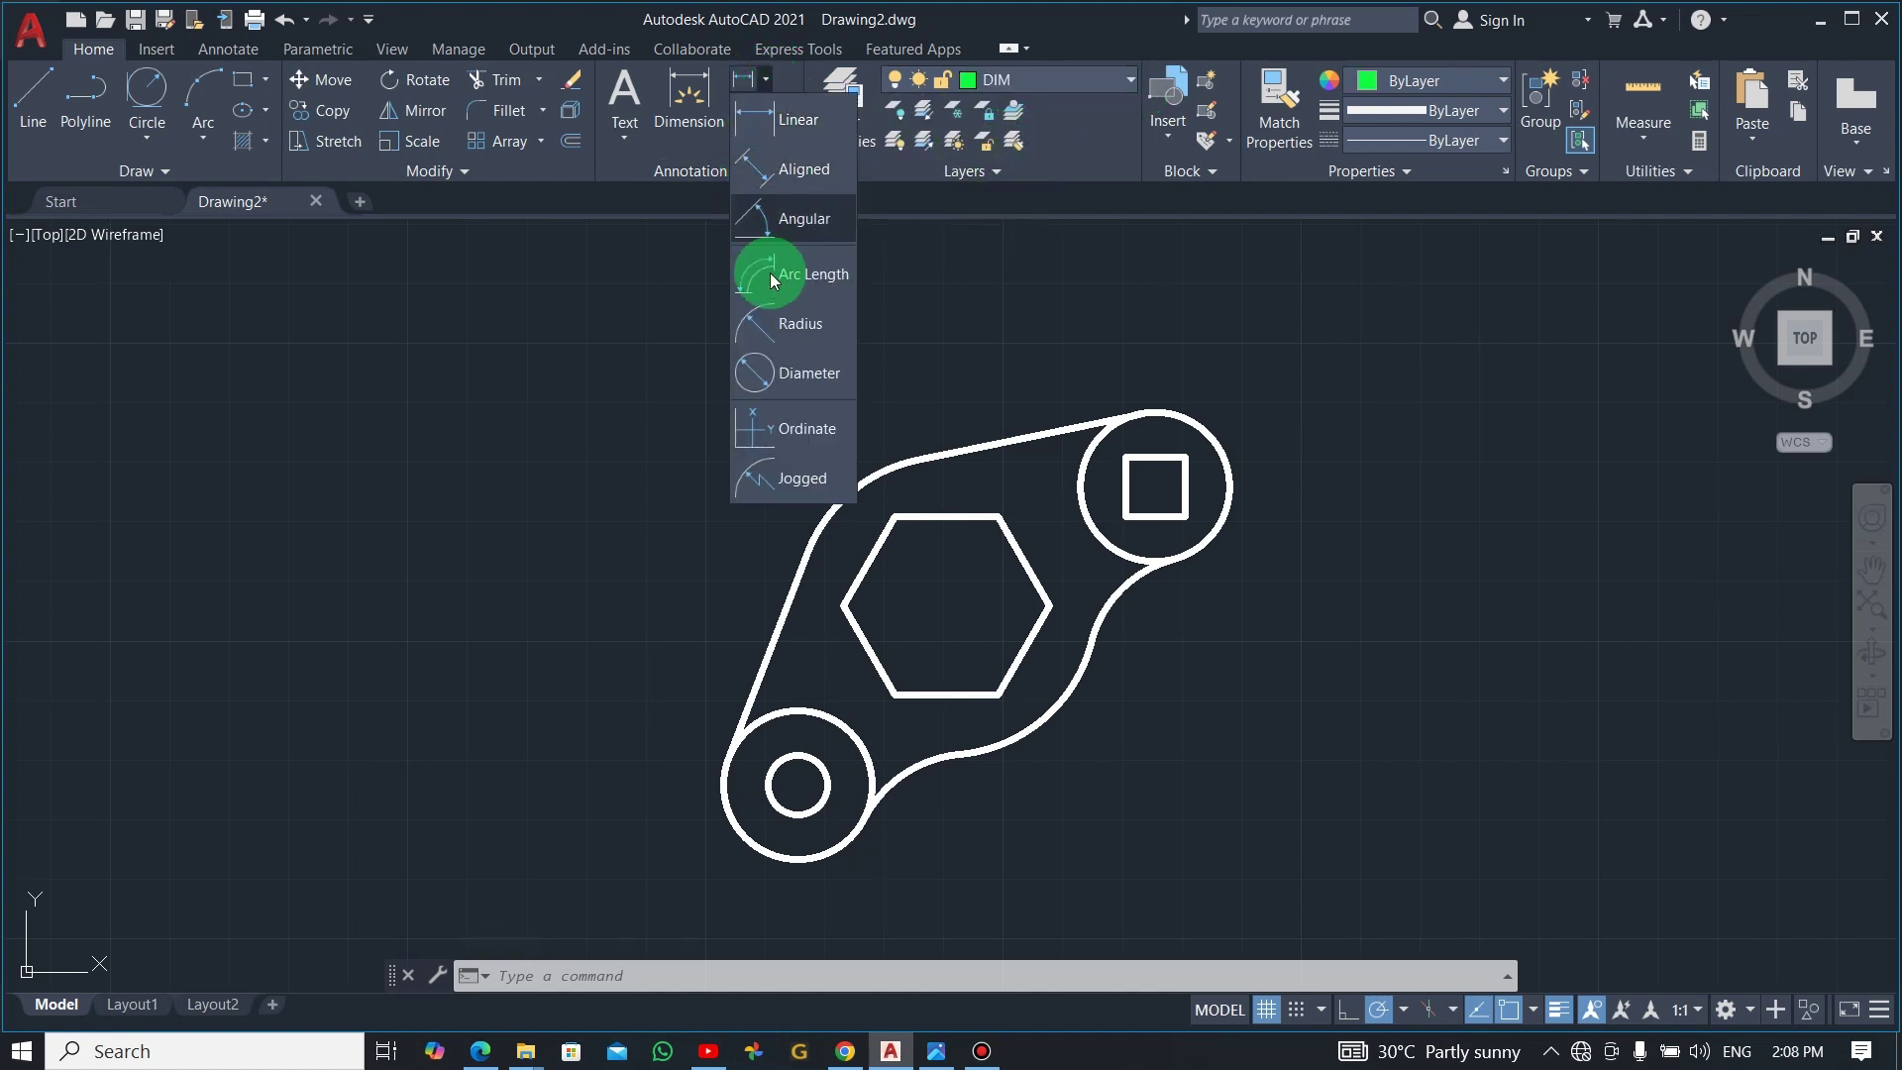
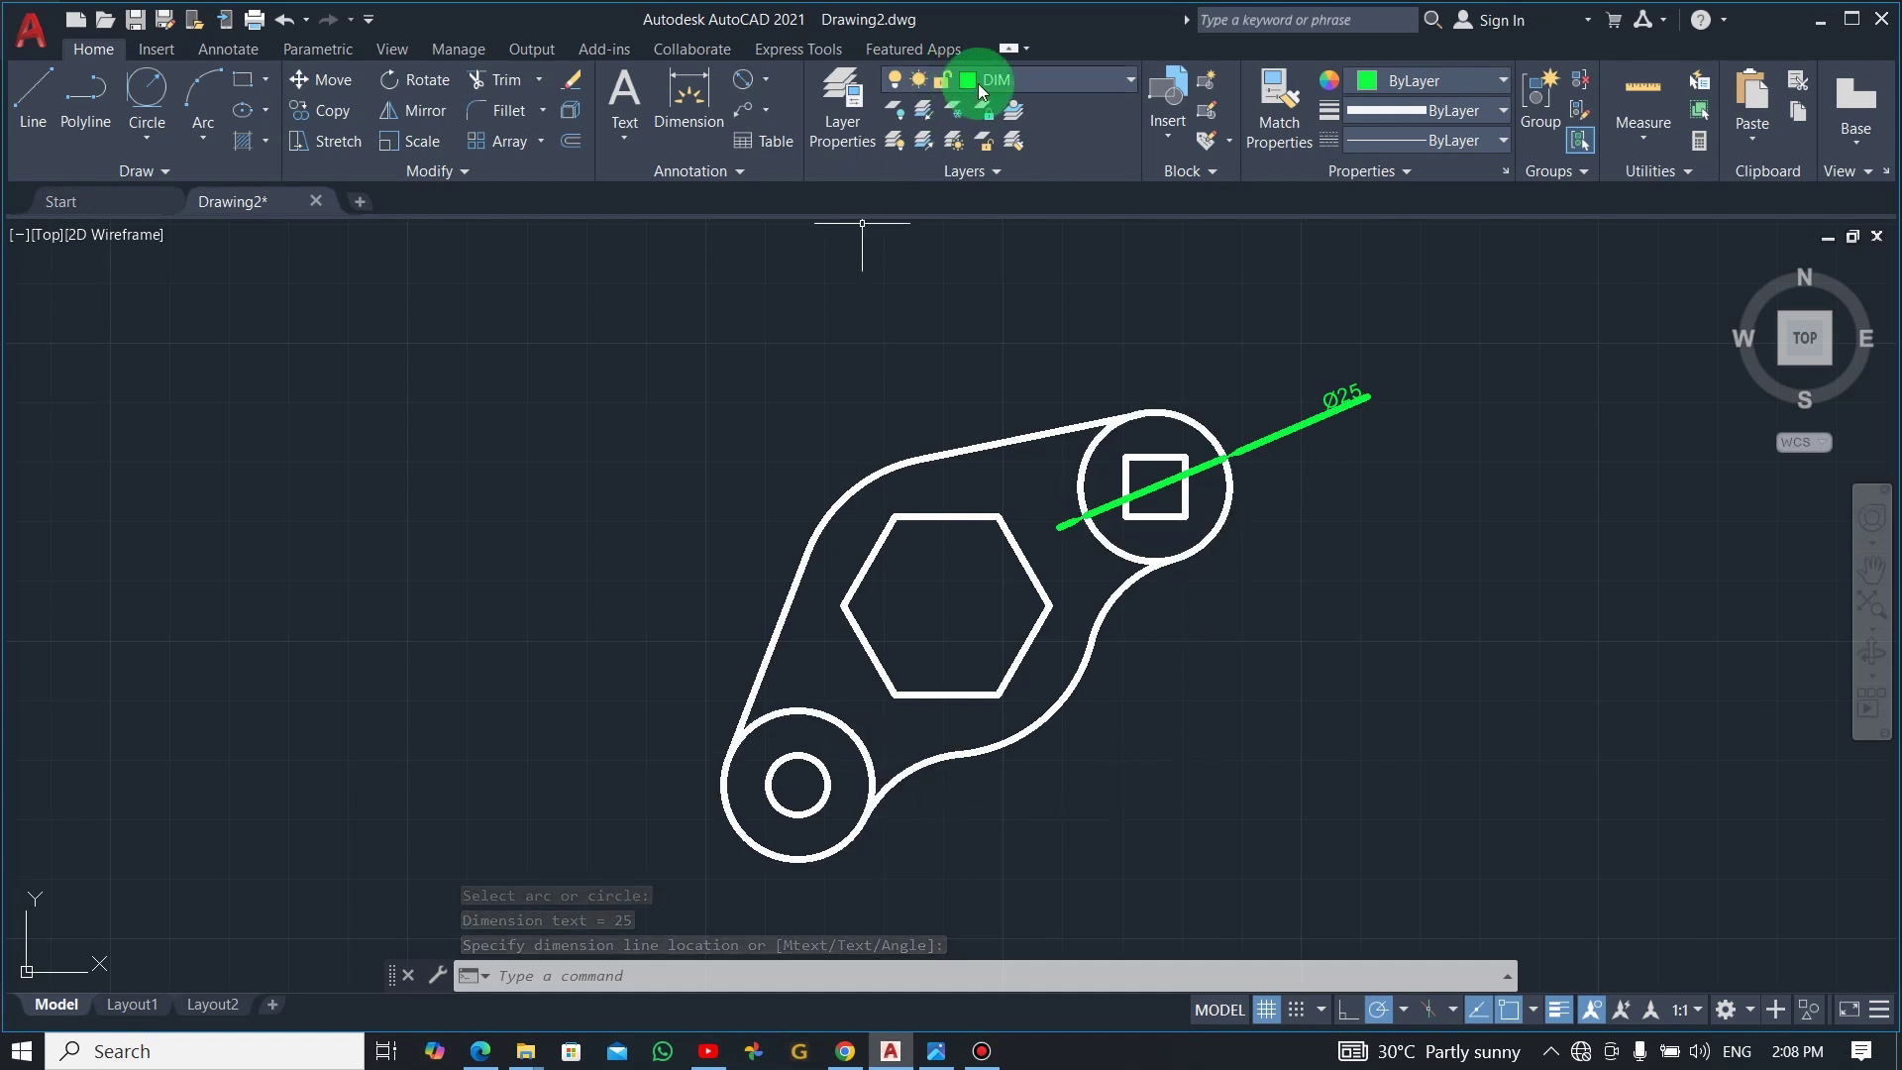
# - Add a Ø25 diameter dimension to the lower-left boss circle
pyautogui.click(979, 87)
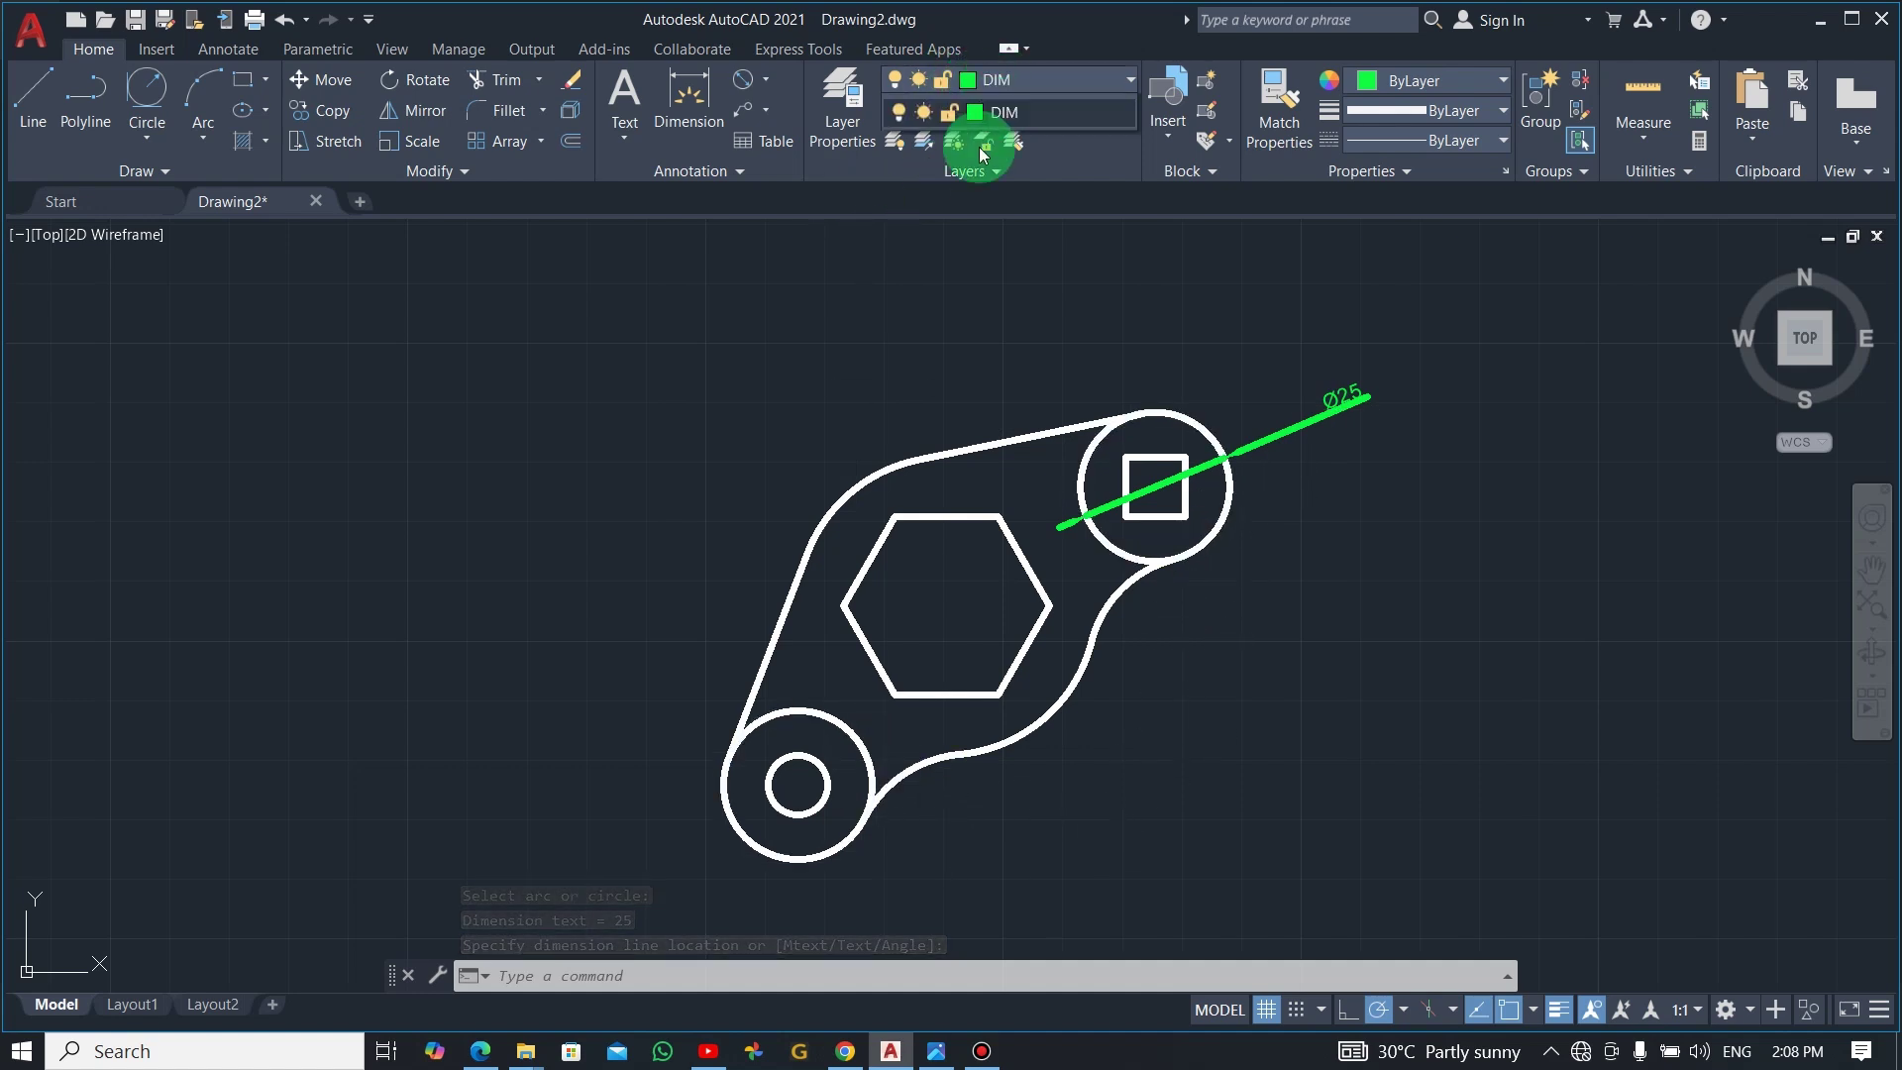
pyautogui.click(859, 748)
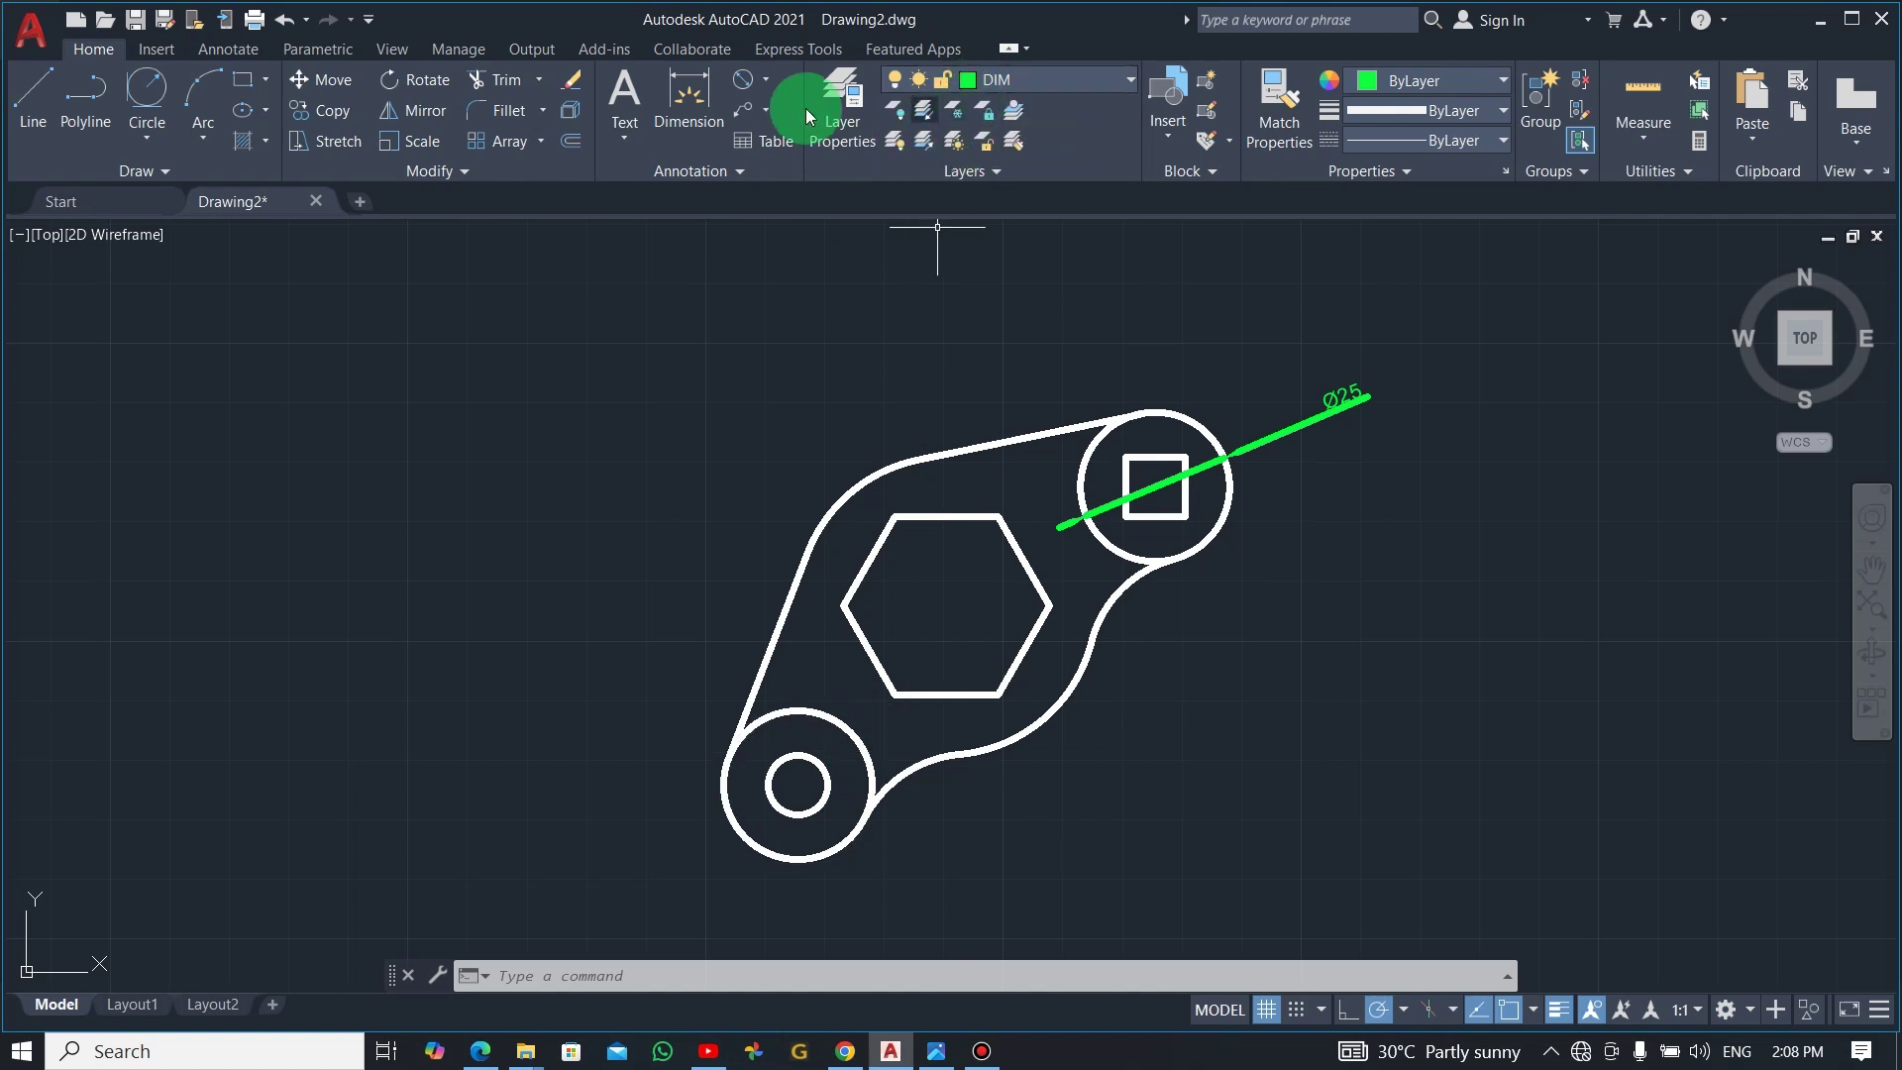
pyautogui.click(746, 80)
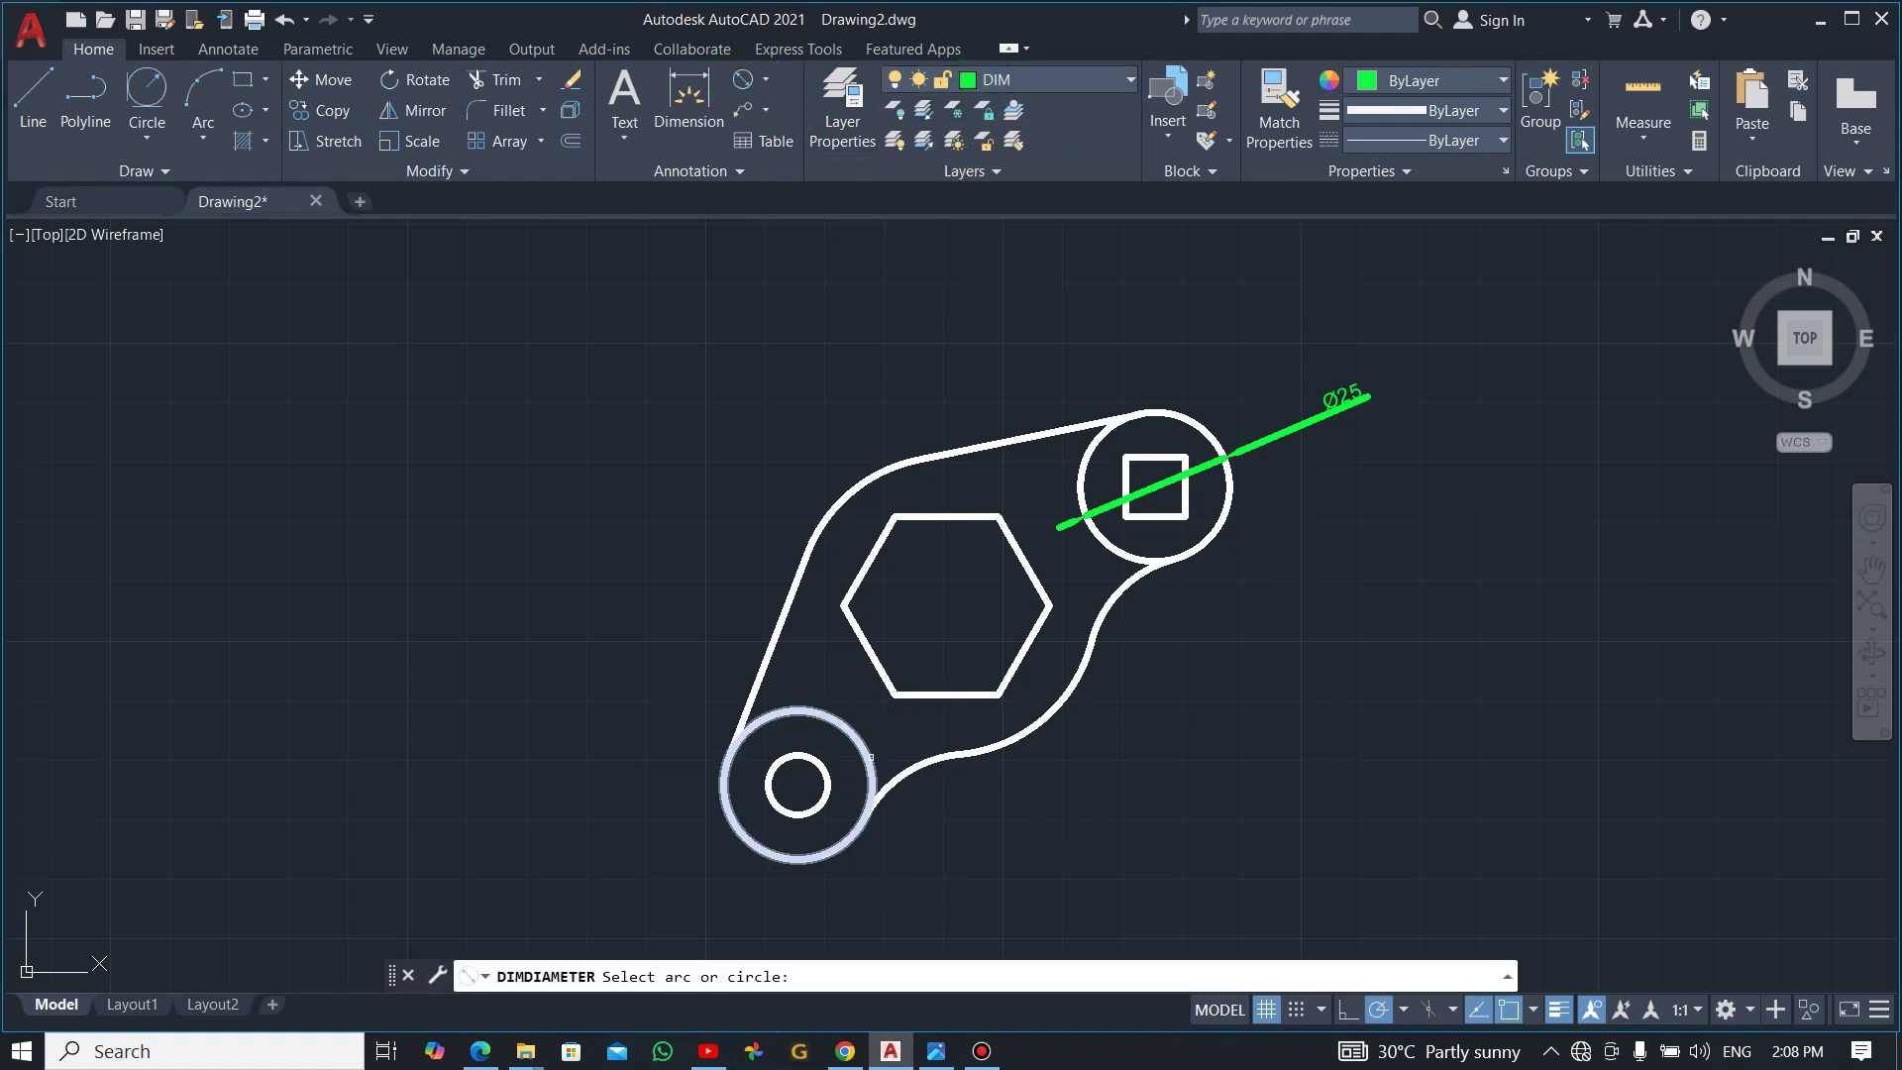
pyautogui.click(858, 739)
pyautogui.click(532, 602)
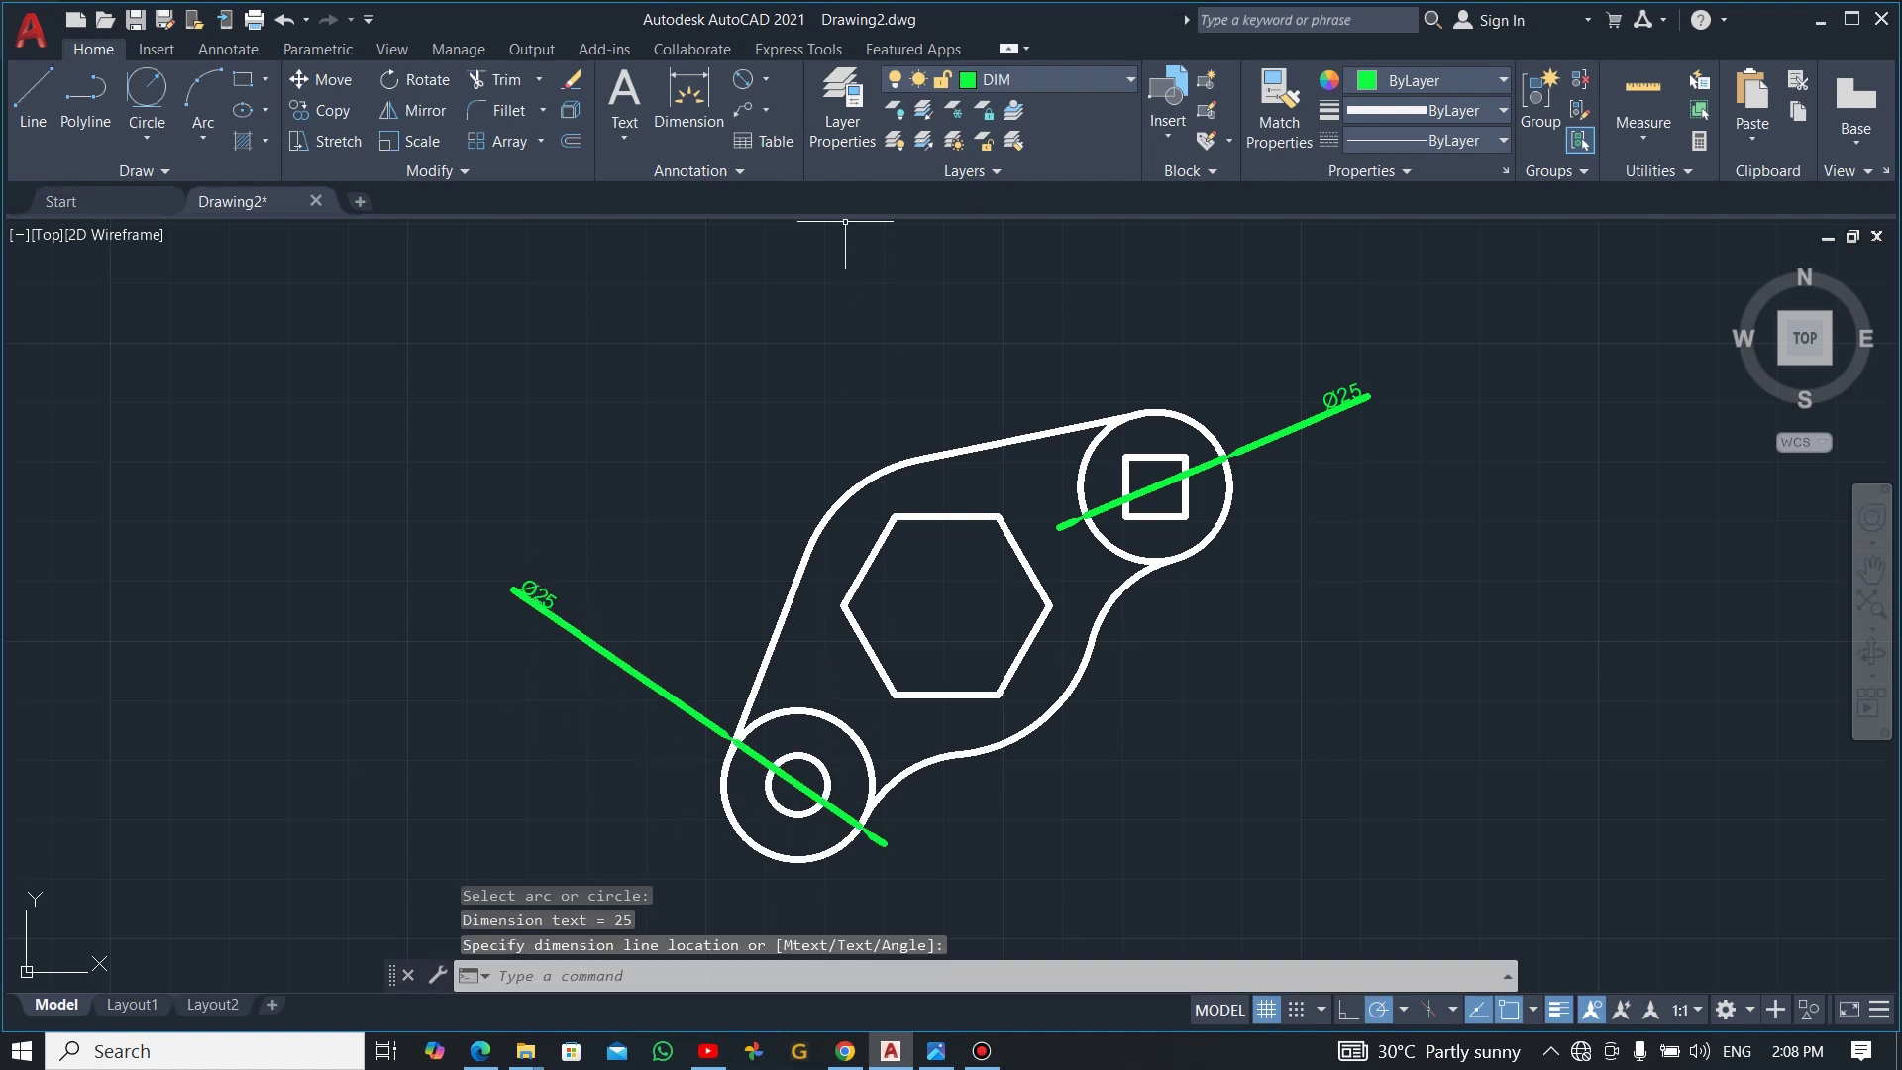
# - Add a Ø10 diameter dimension to the small hole inside that circle
pyautogui.click(630, 106)
pyautogui.click(748, 75)
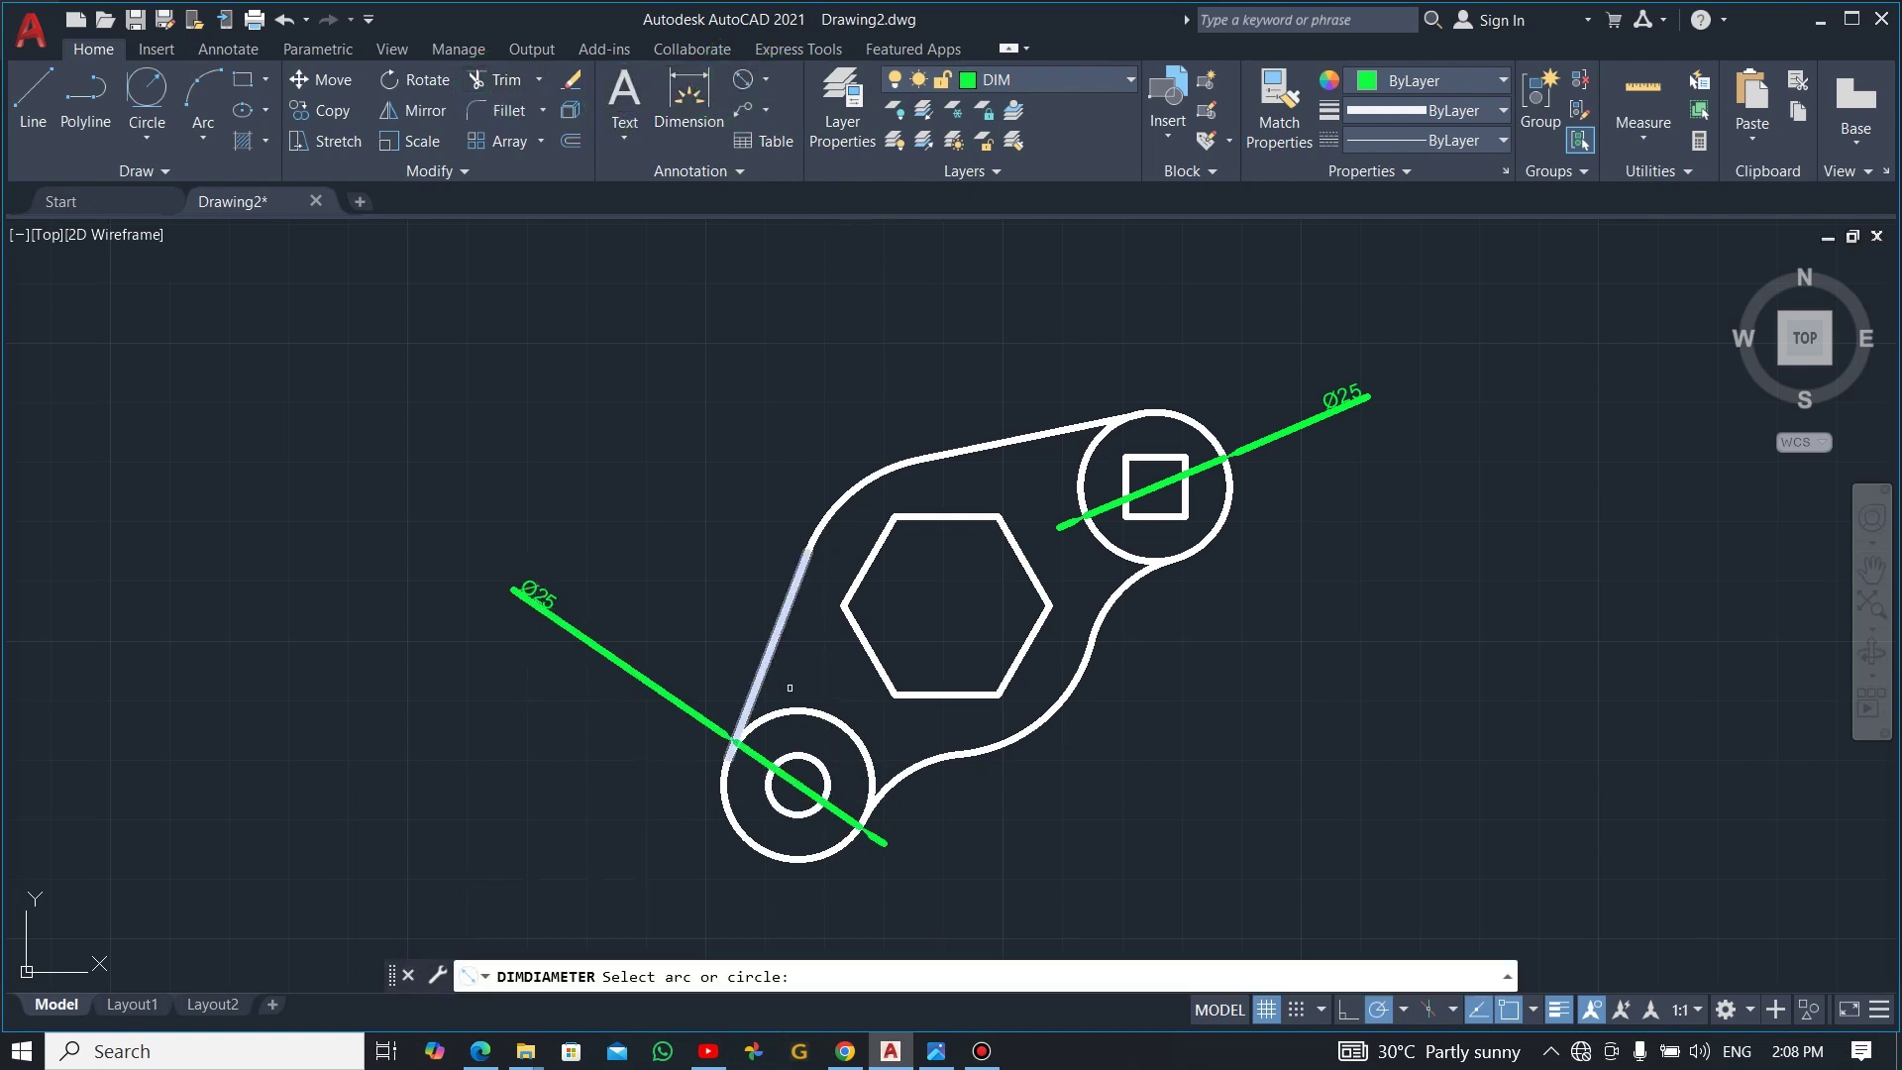
pyautogui.click(804, 759)
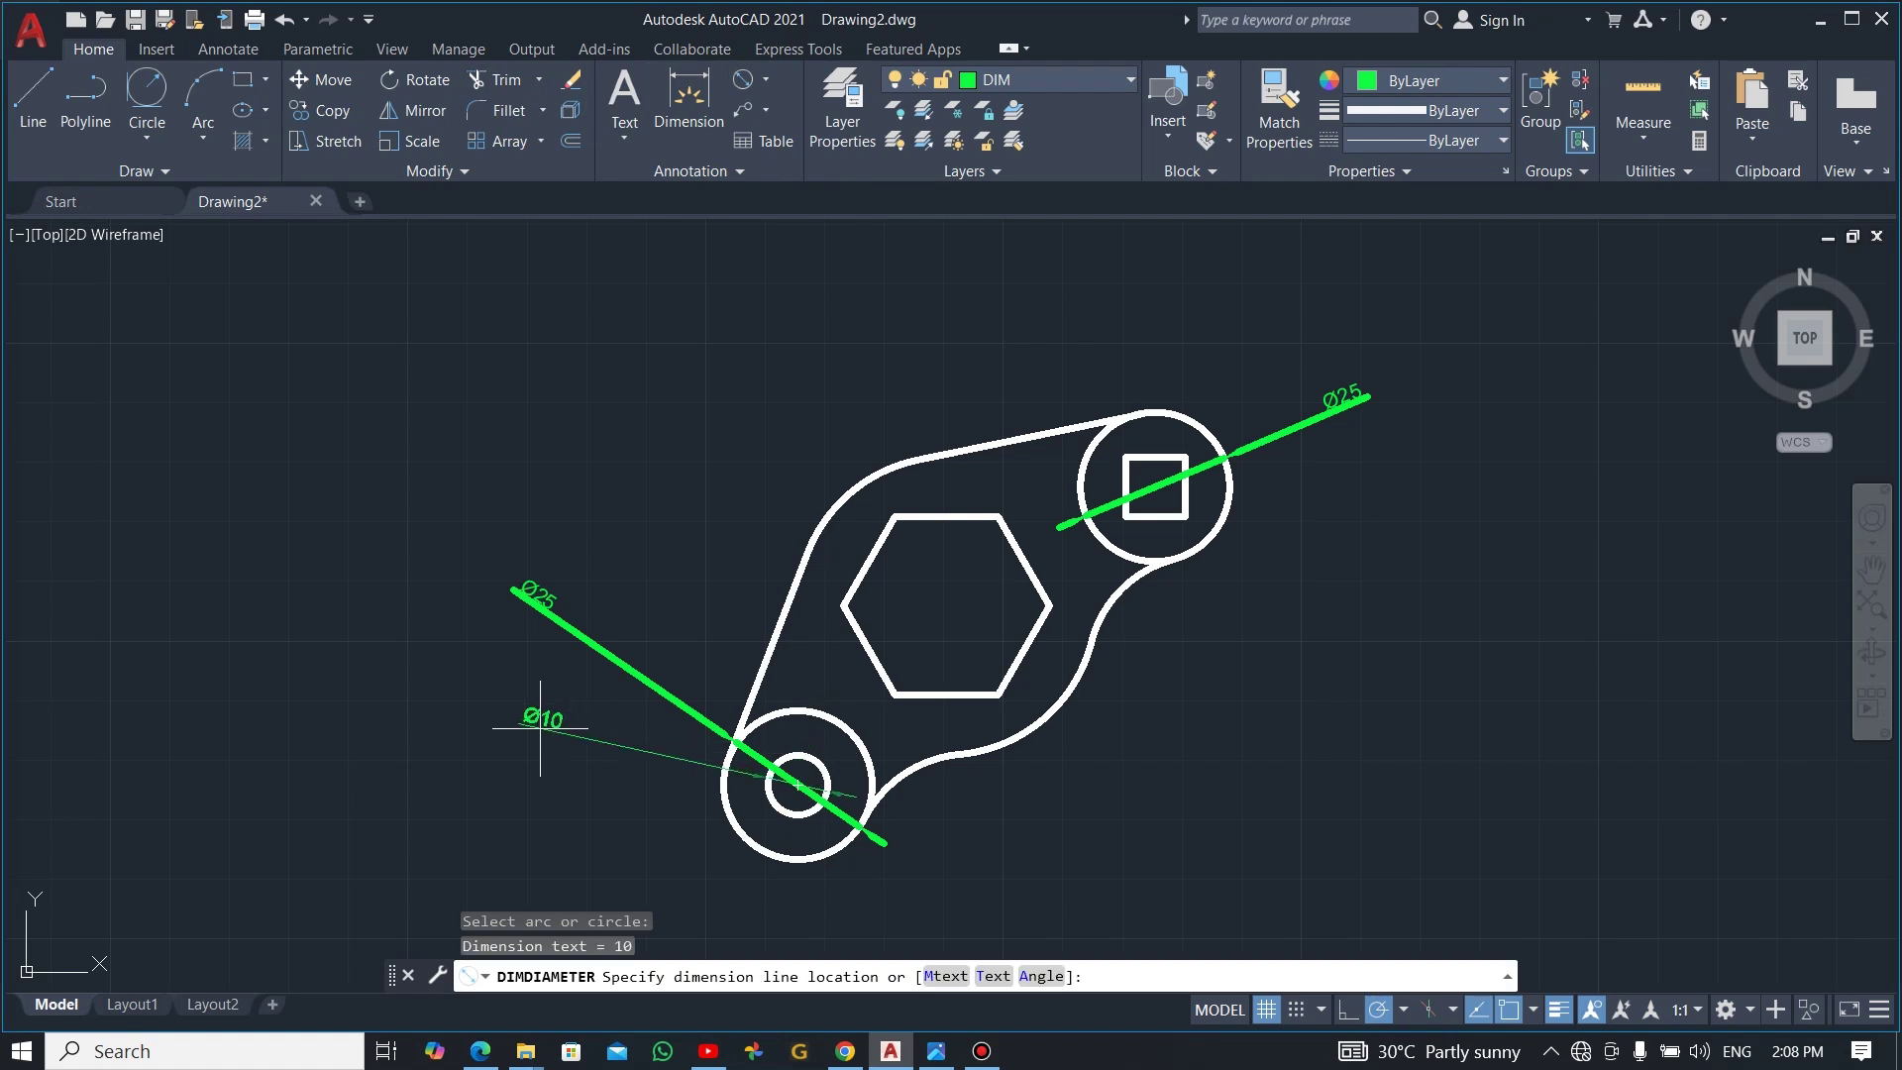
pyautogui.click(482, 735)
pyautogui.press('Escape')
pyautogui.click(1107, 144)
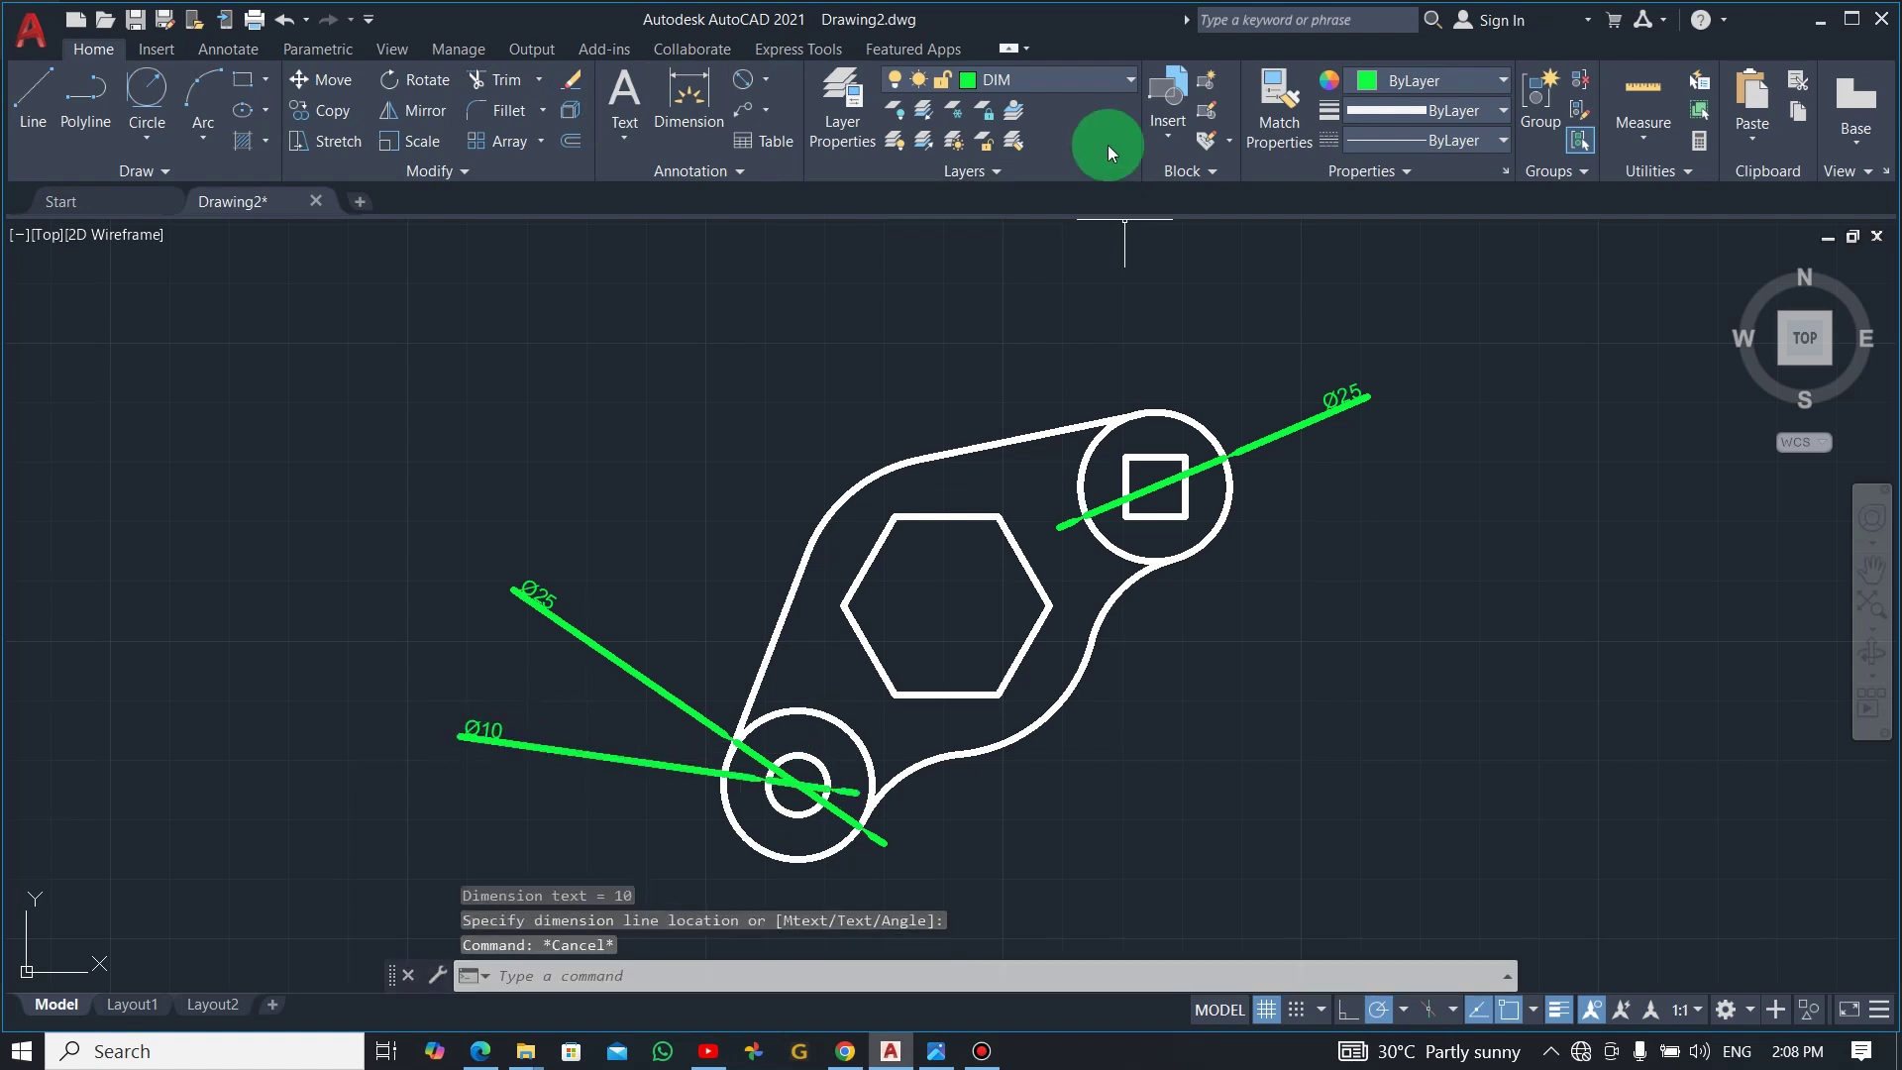
pyautogui.click(1131, 79)
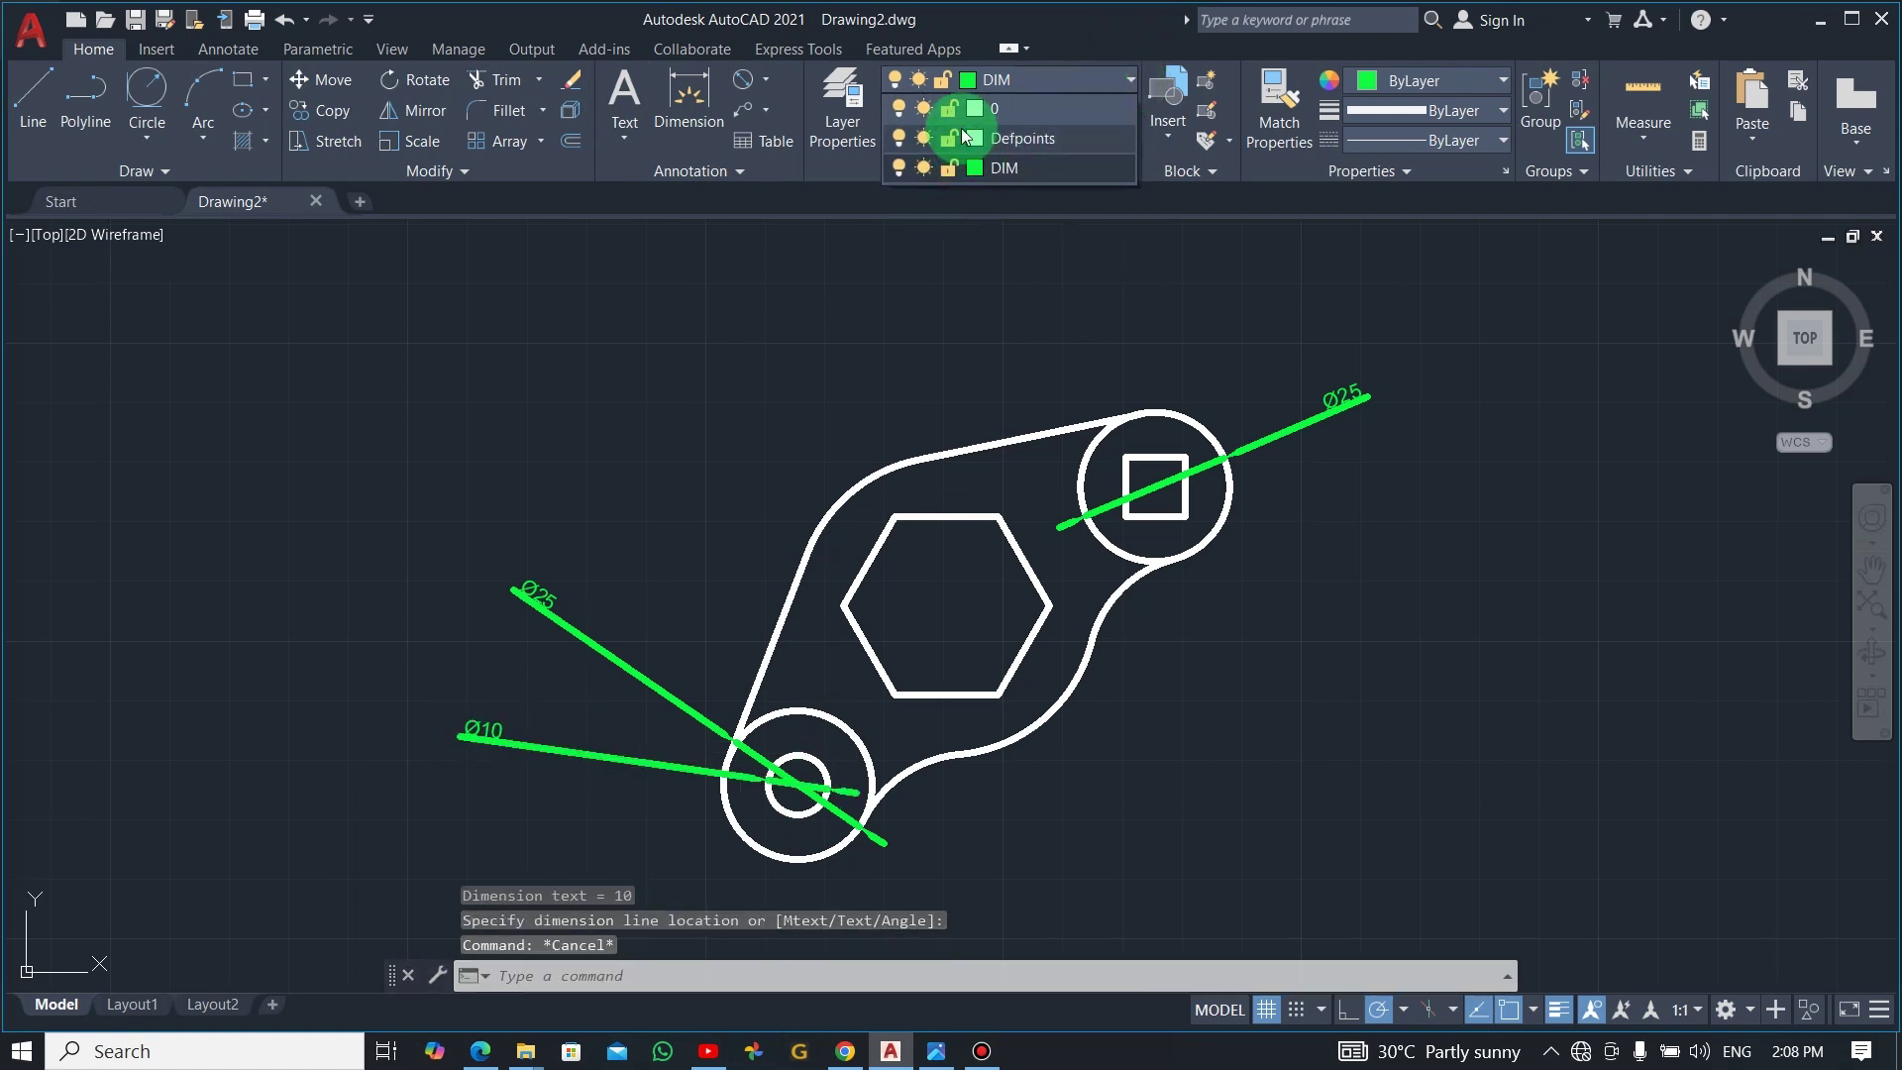
pyautogui.click(847, 88)
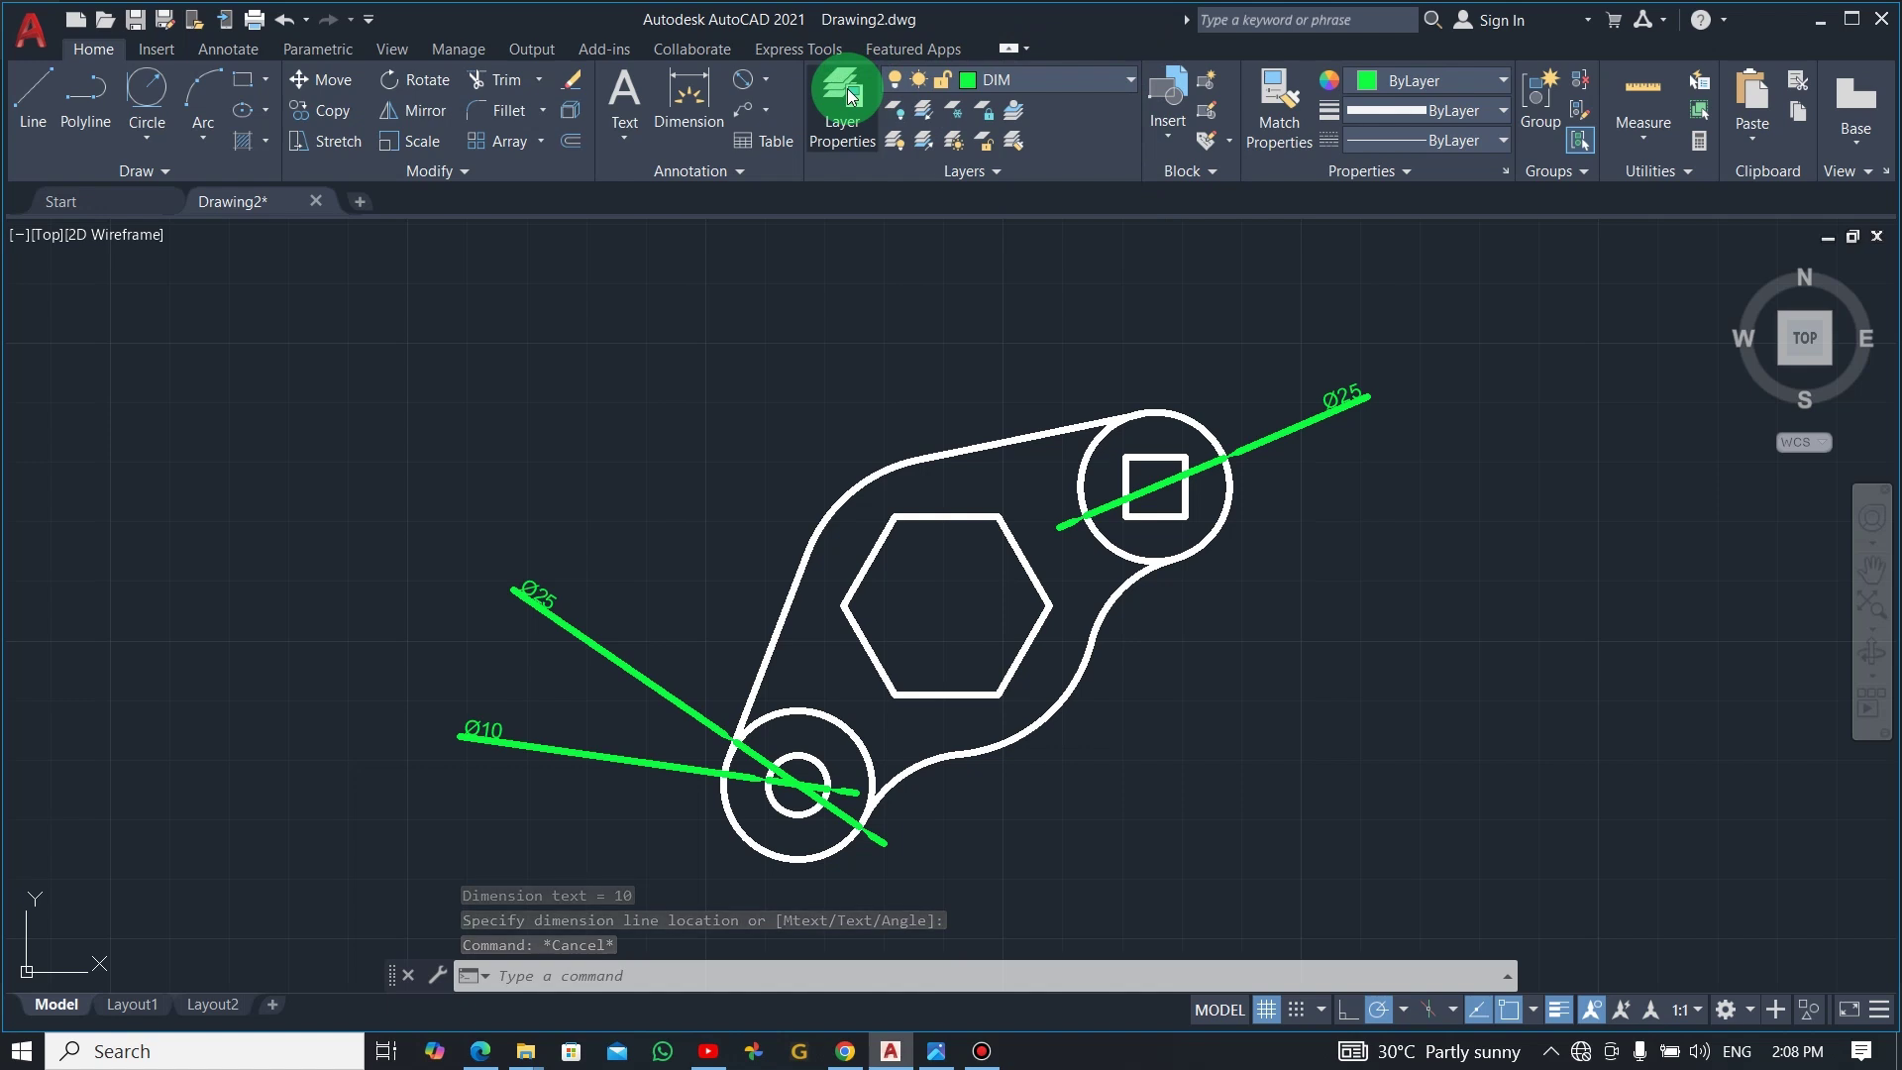
# - Change the DIM layer's lineweight to 0.05 mm so dimensions draw thin
pyautogui.click(1129, 572)
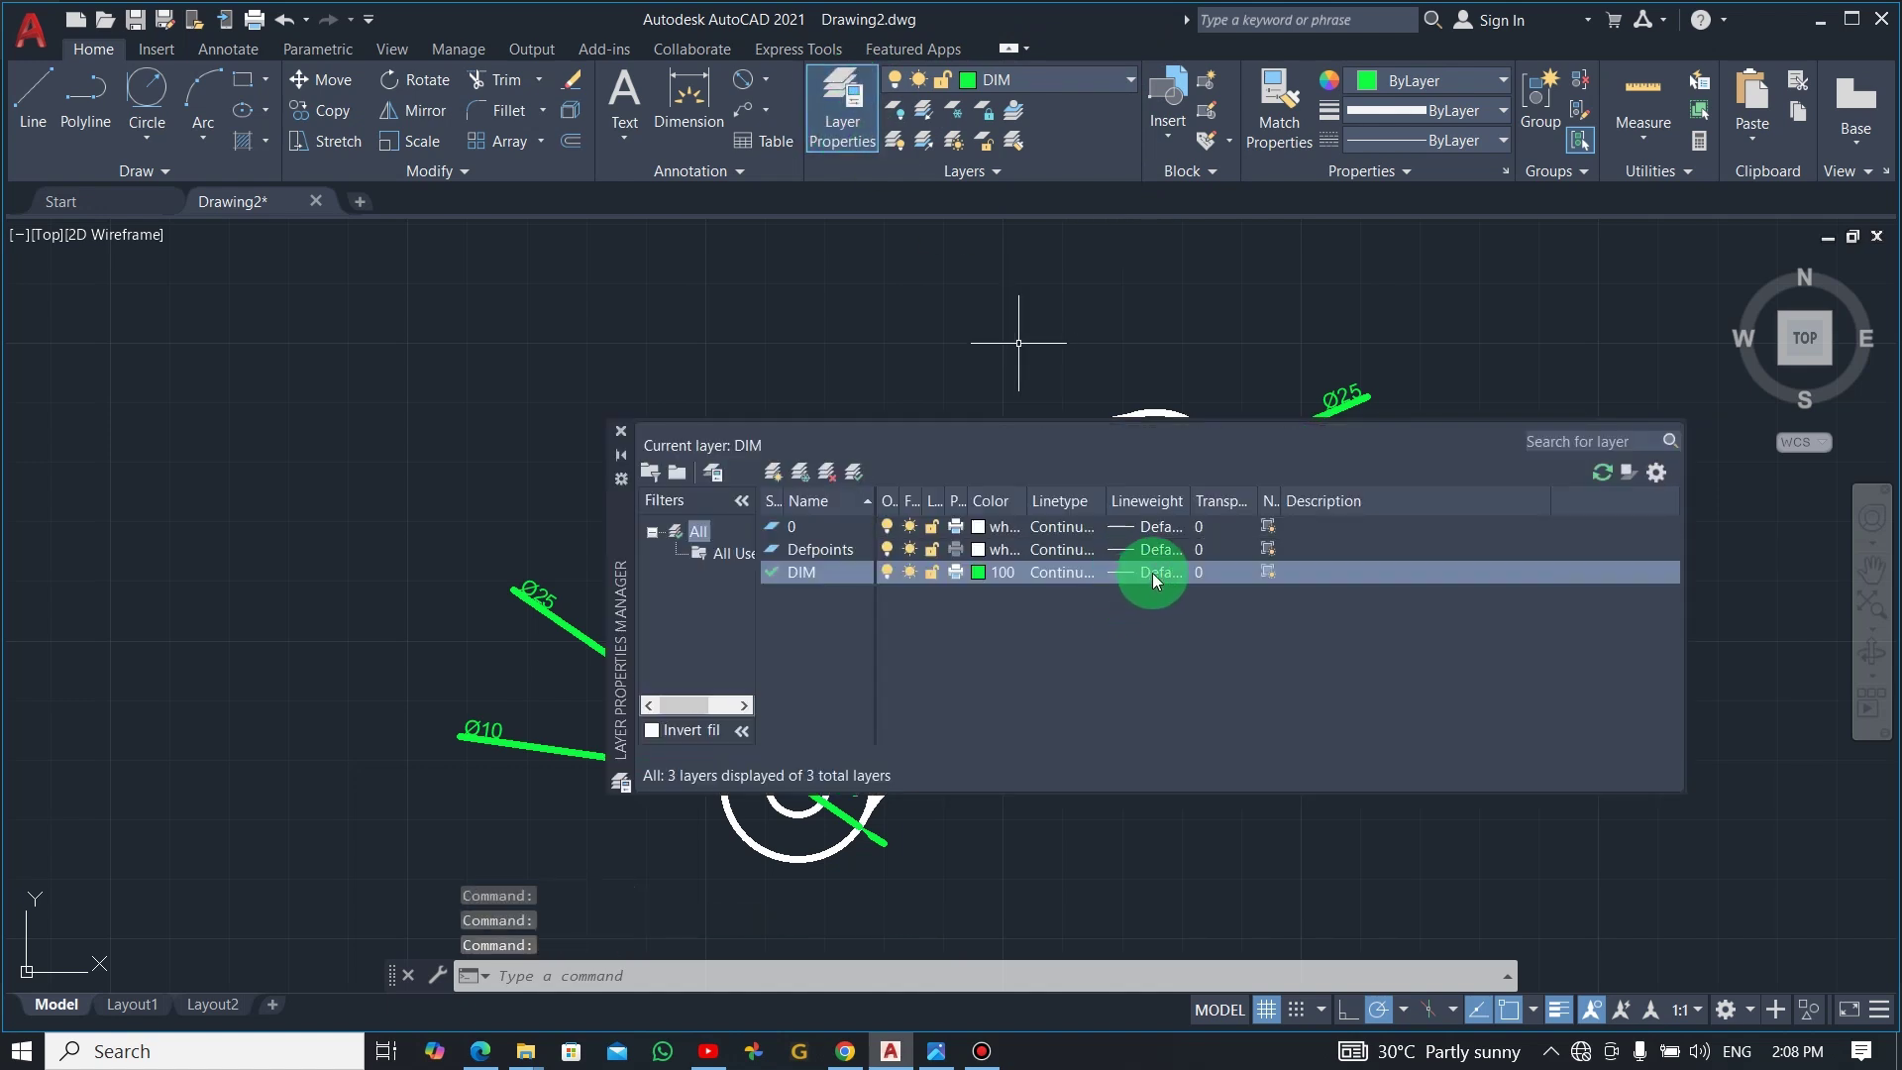
pyautogui.click(1138, 567)
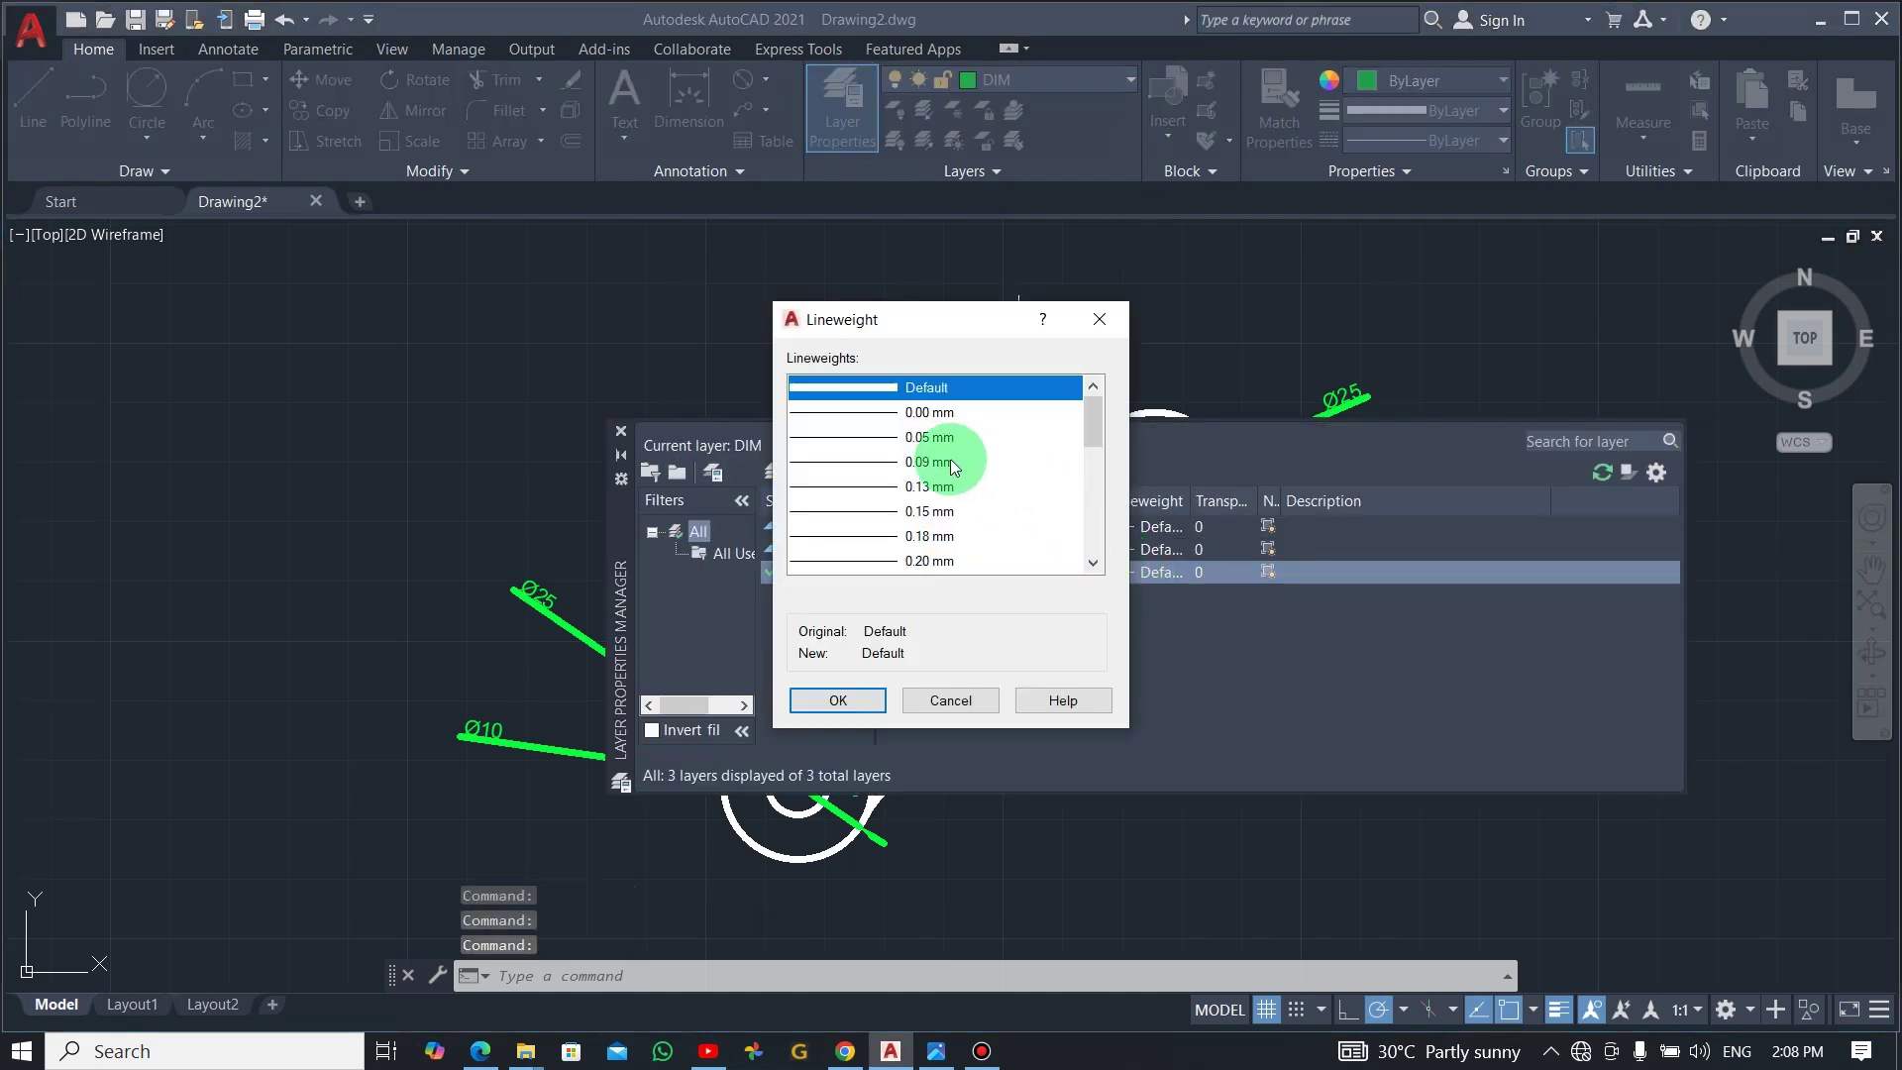
pyautogui.click(889, 439)
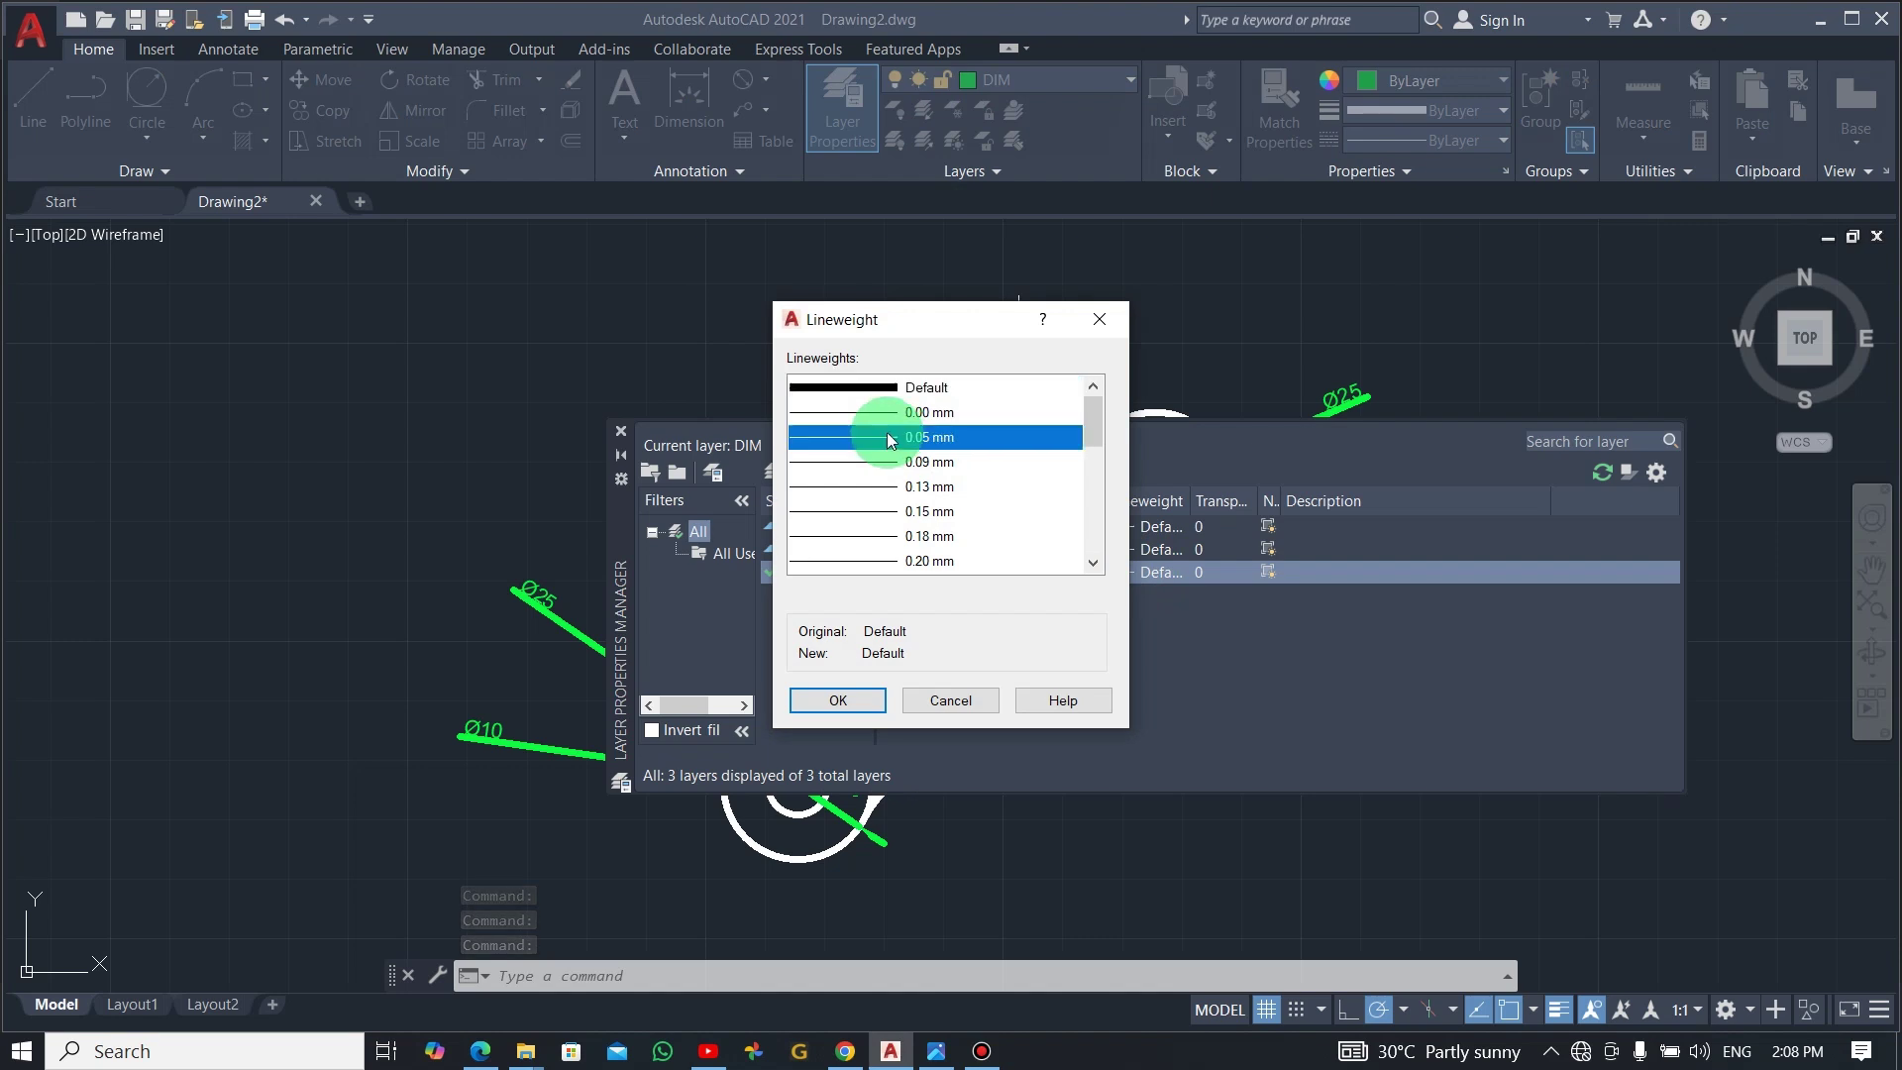
pyautogui.click(847, 700)
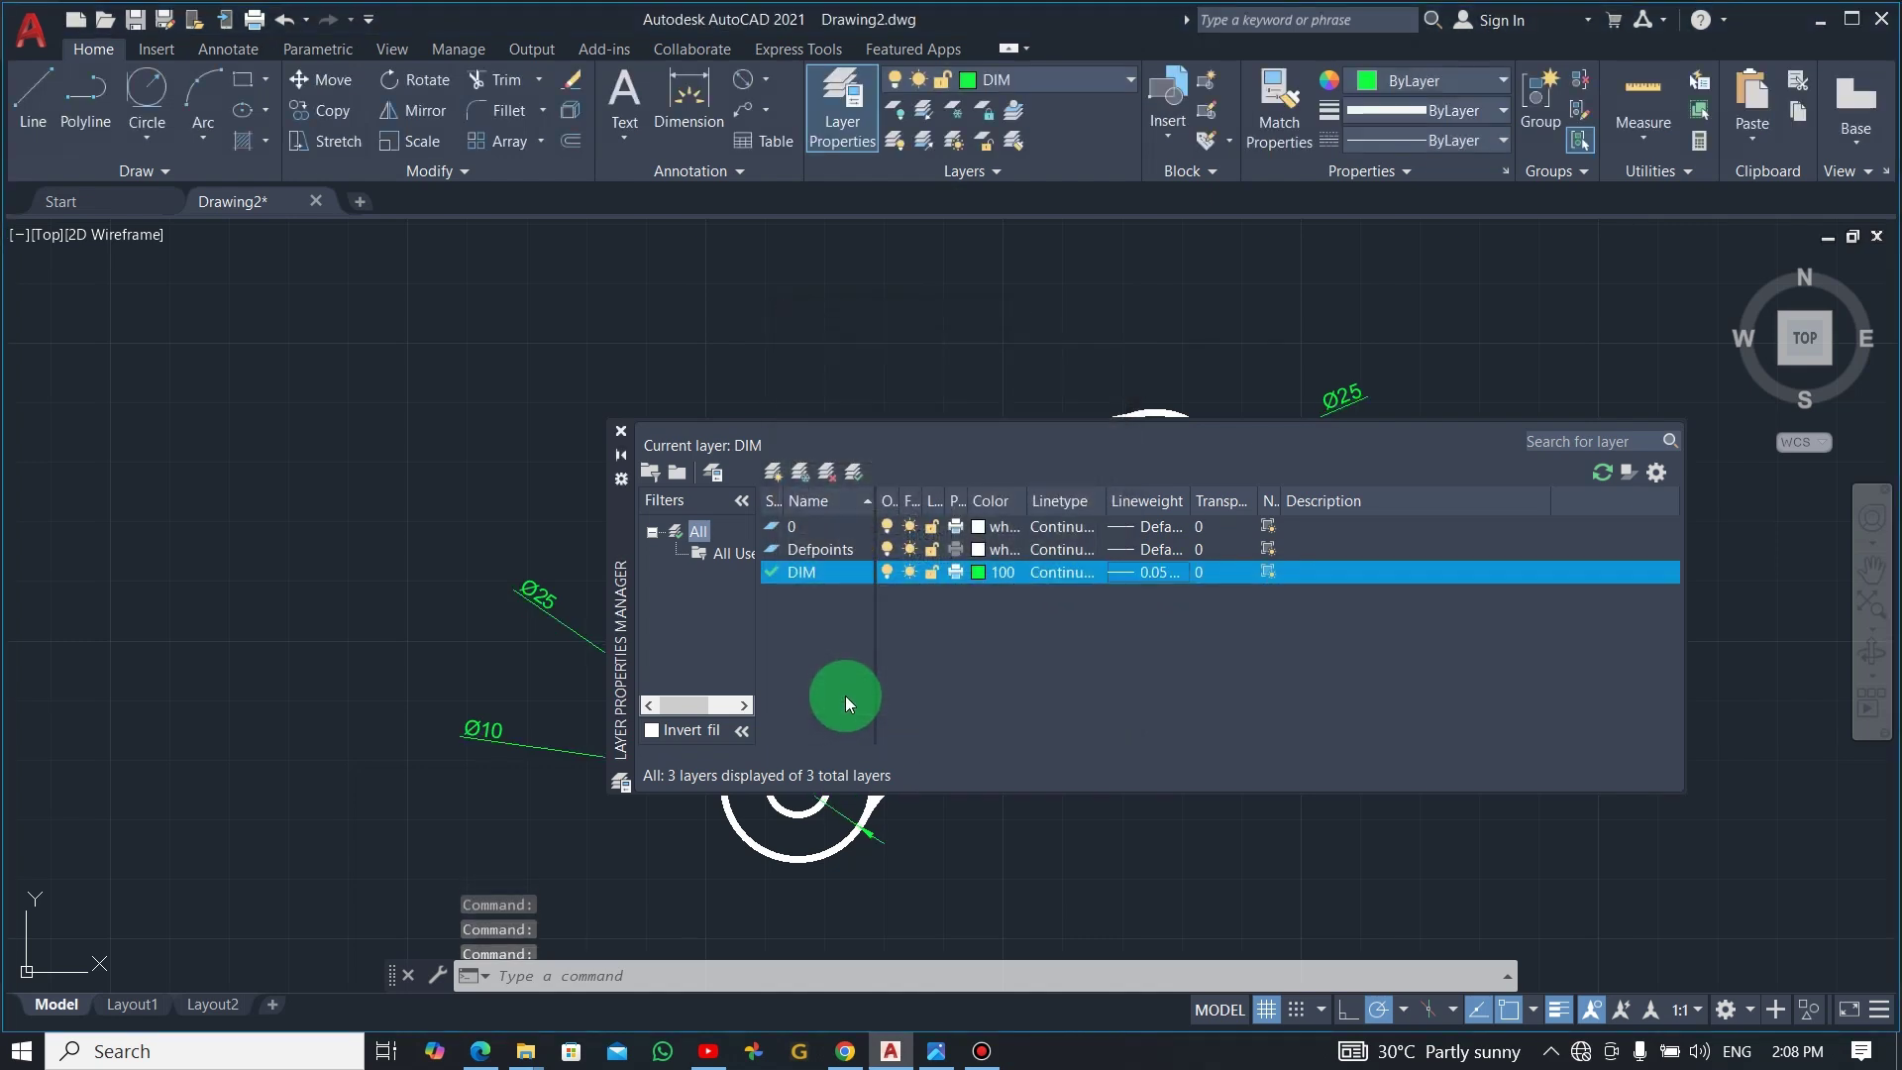
pyautogui.click(621, 431)
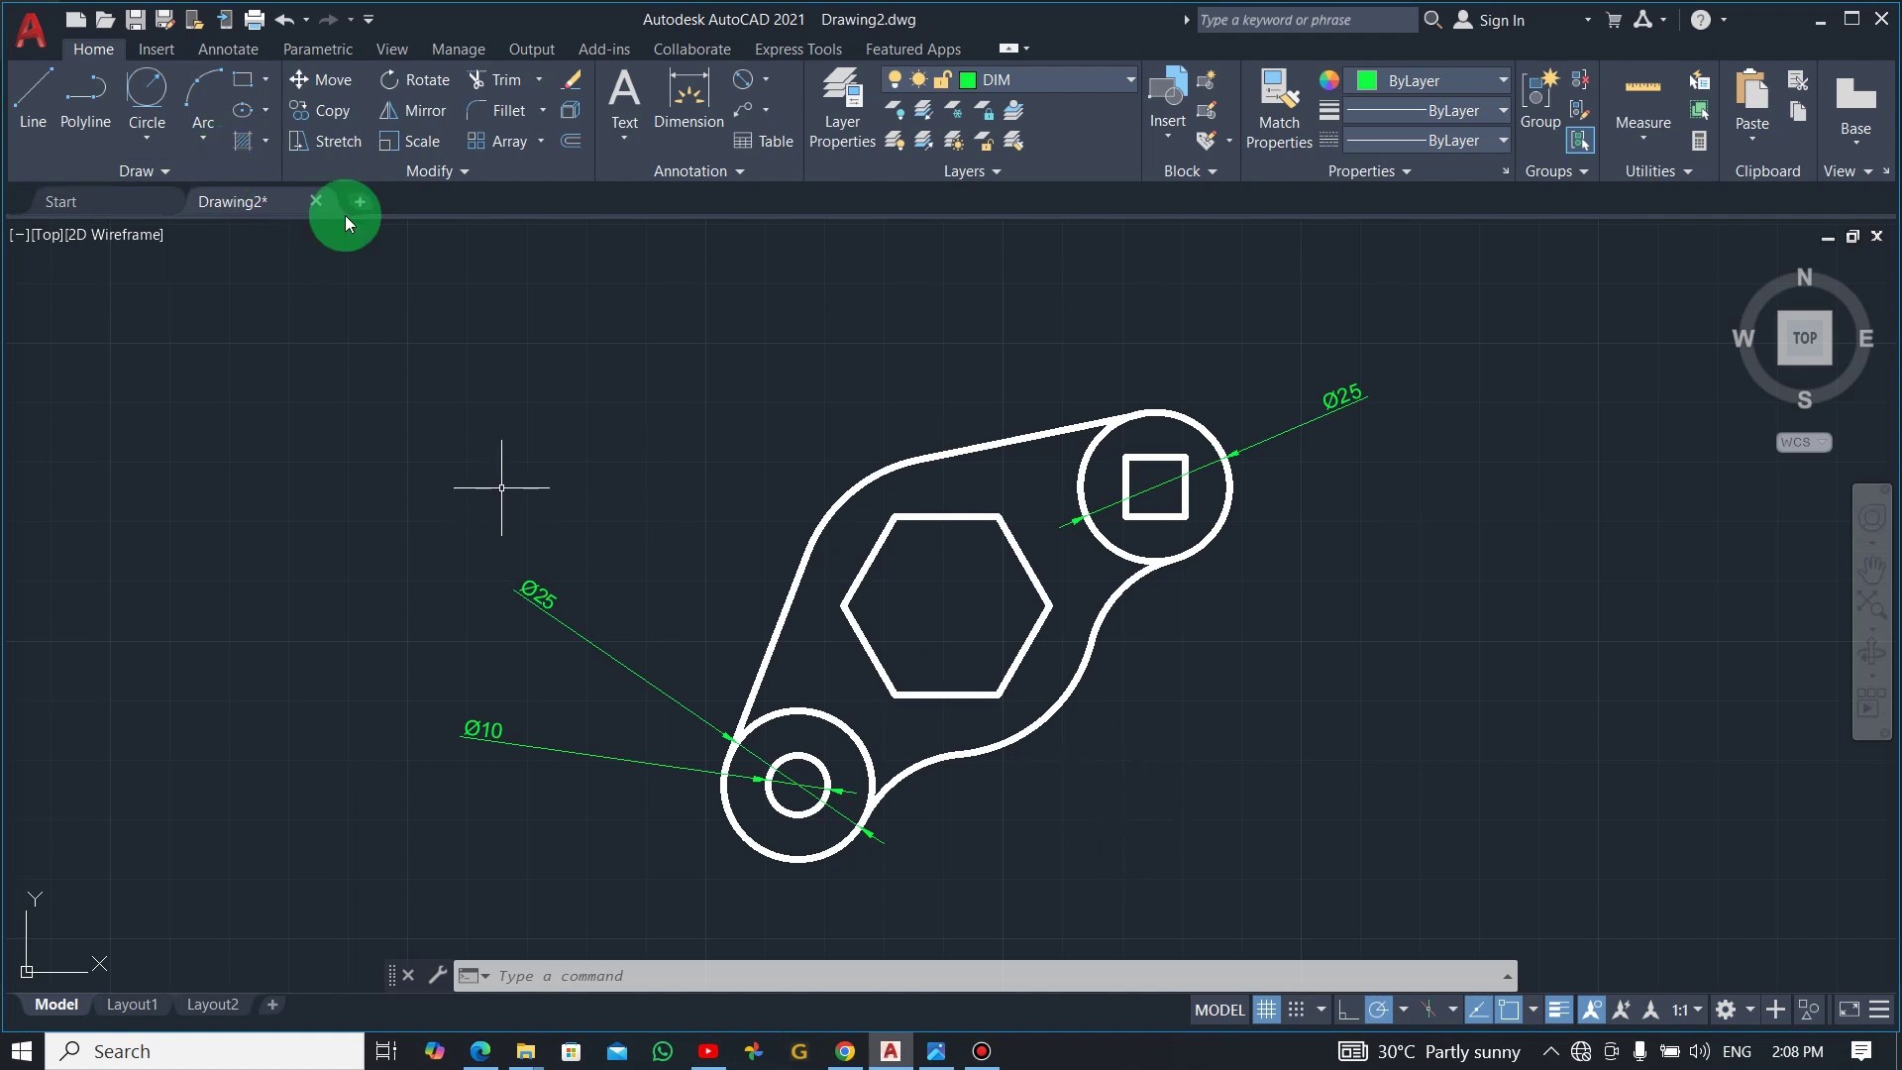
# - Dimension the two concave fillets as R20 and the upper-left outer arc as R25
pyautogui.click(767, 84)
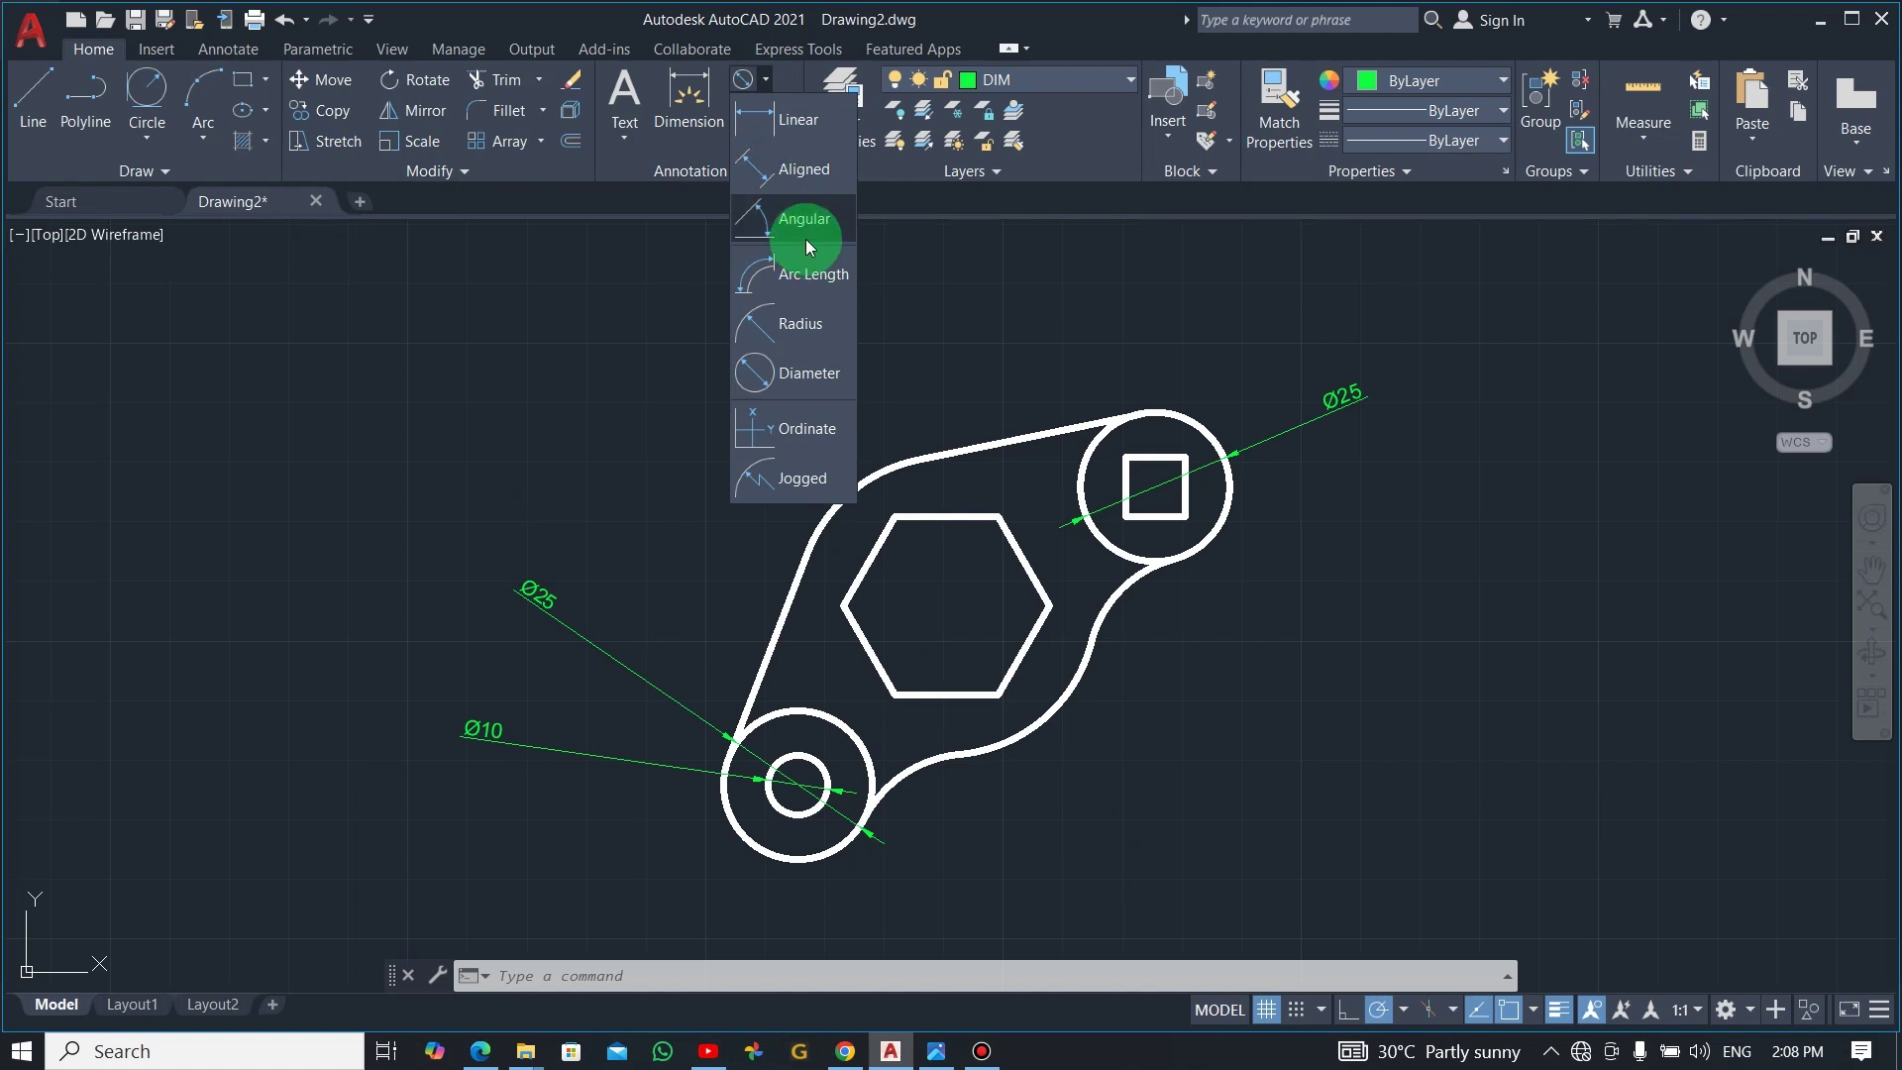
pyautogui.click(798, 326)
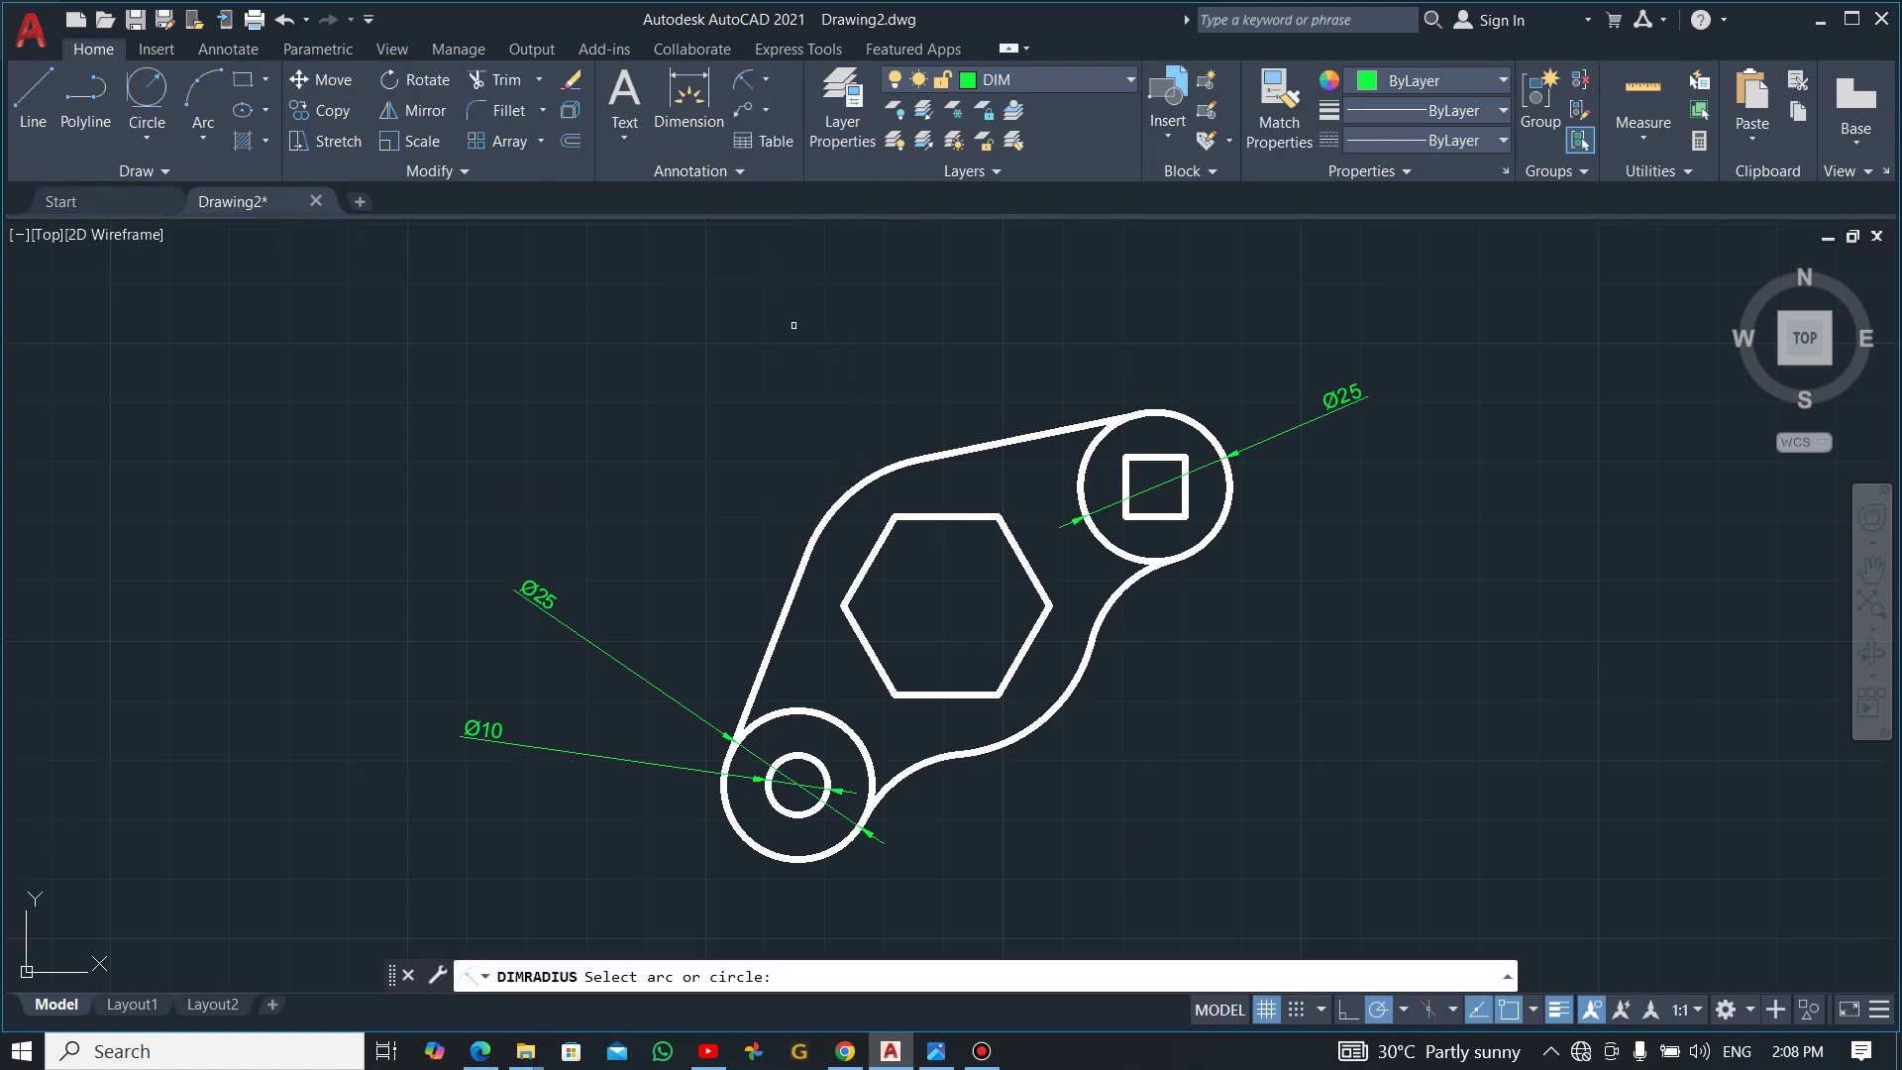
pyautogui.click(905, 782)
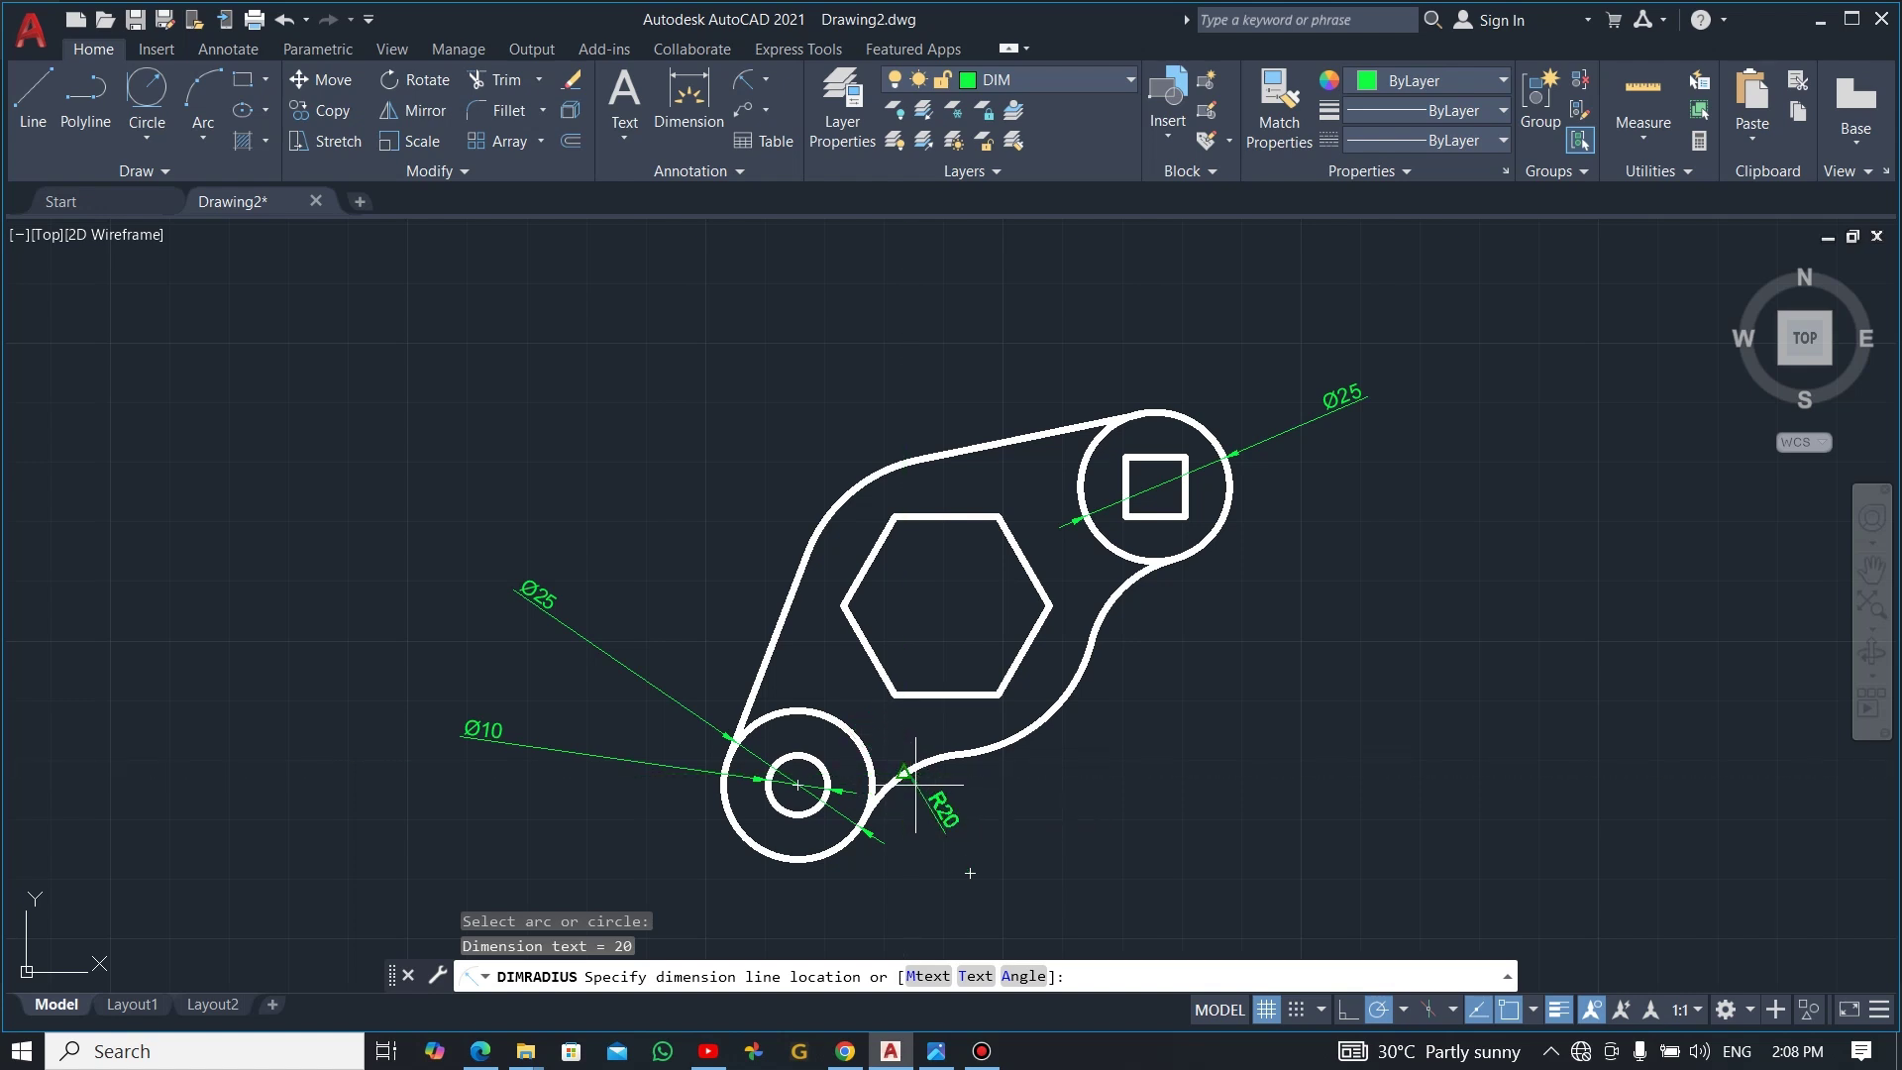
pyautogui.click(892, 742)
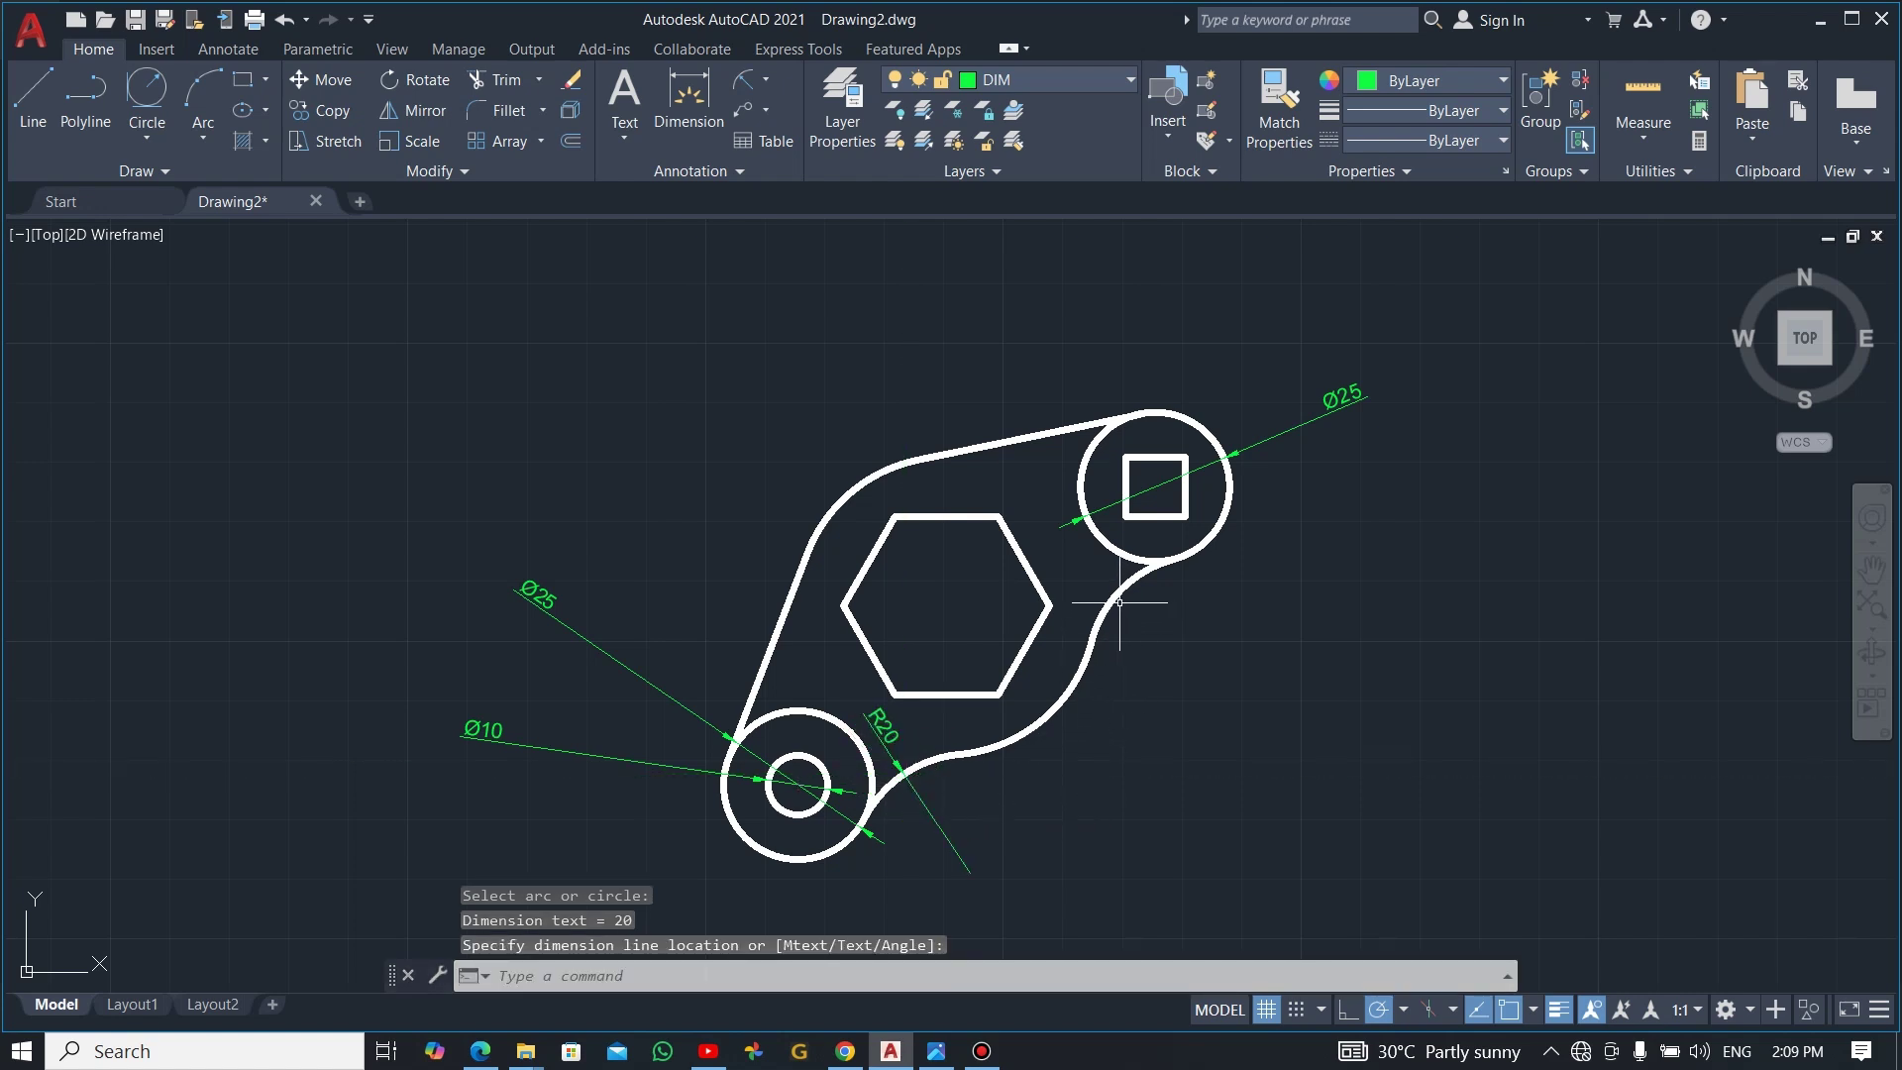
pyautogui.click(745, 79)
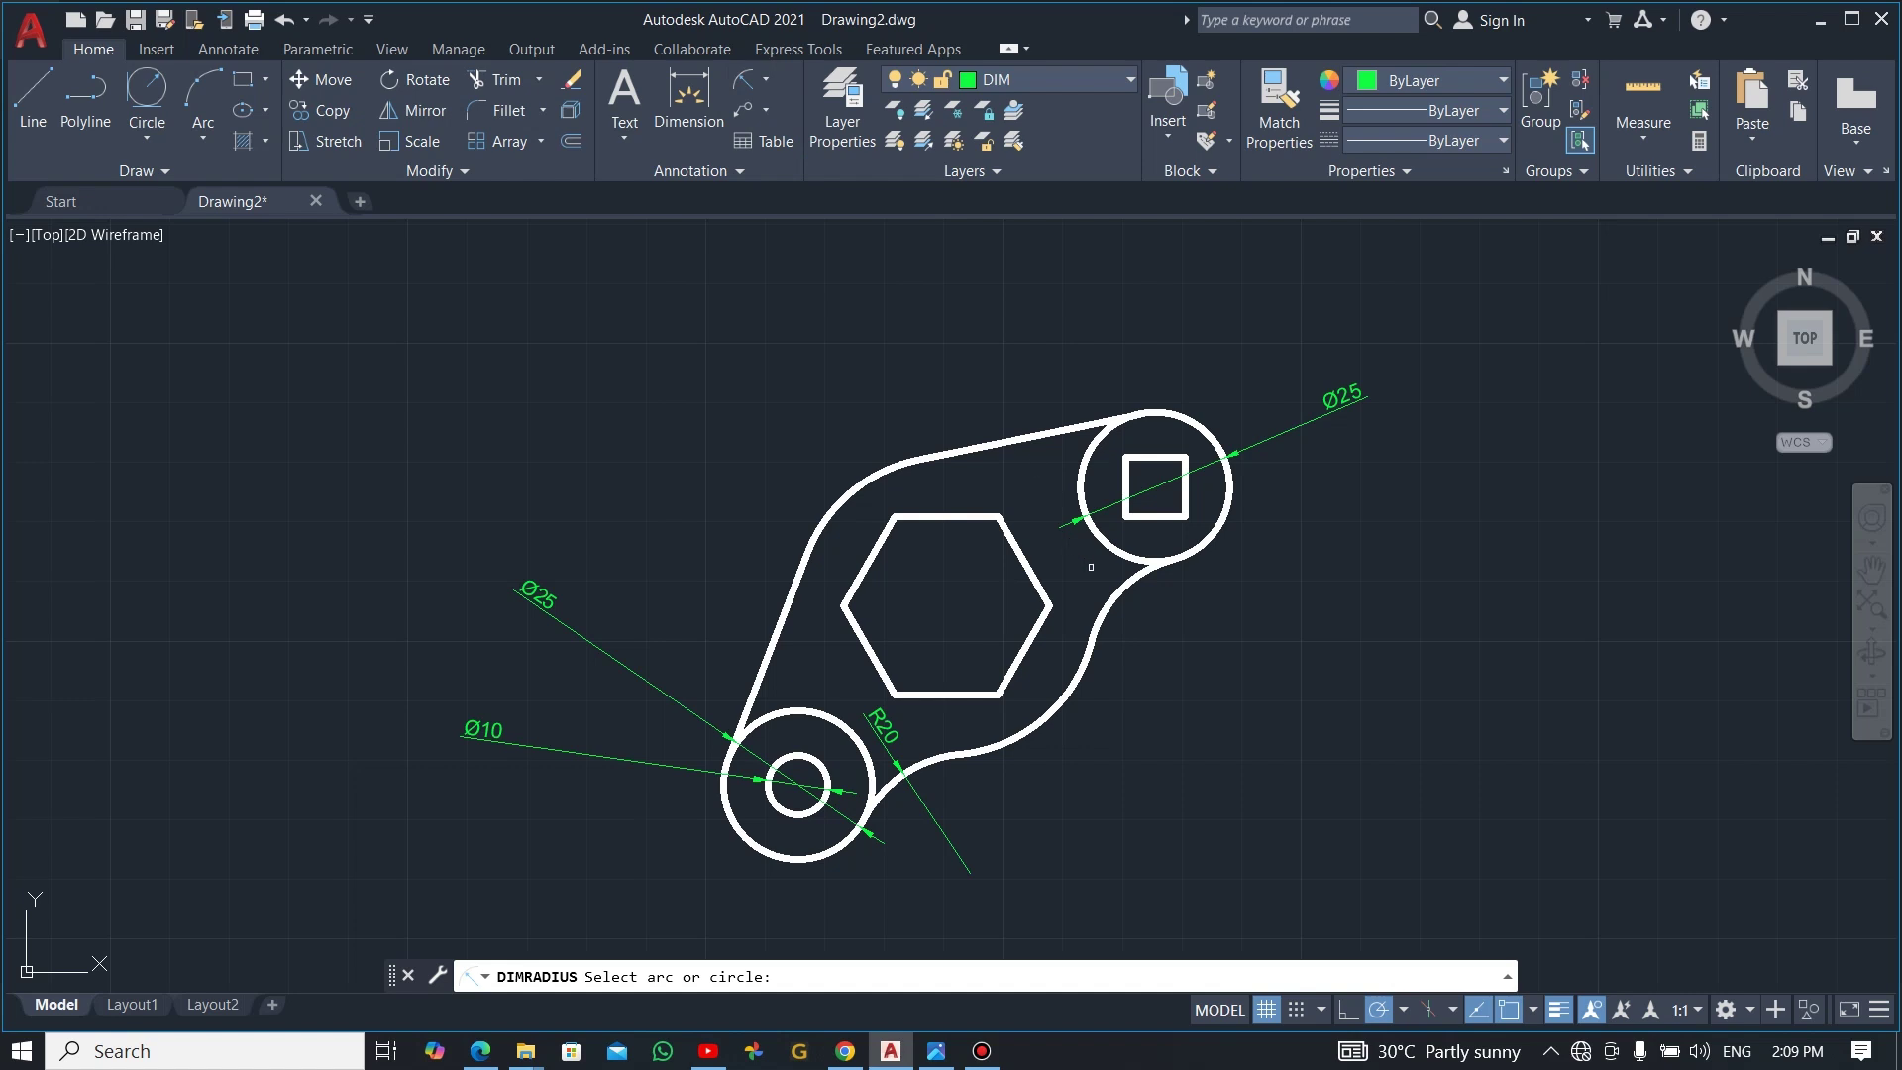
pyautogui.click(1108, 592)
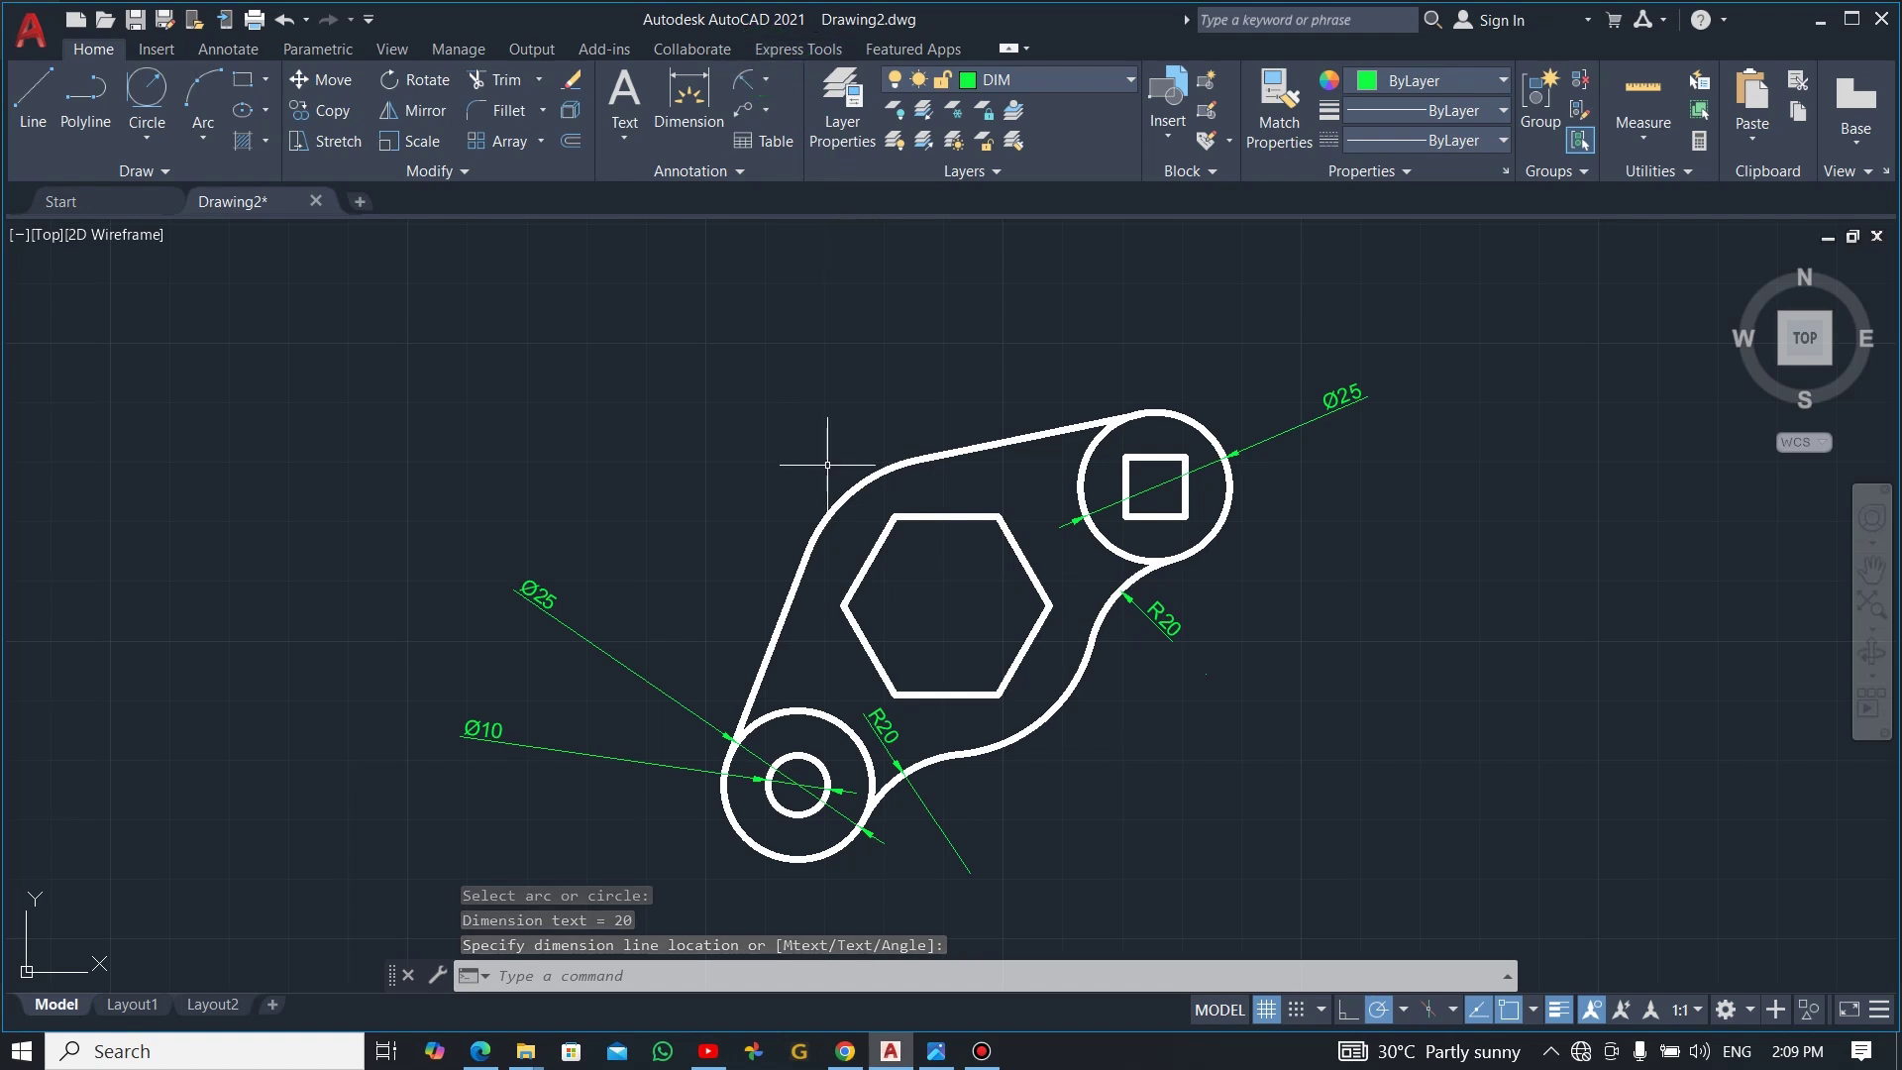
pyautogui.click(745, 79)
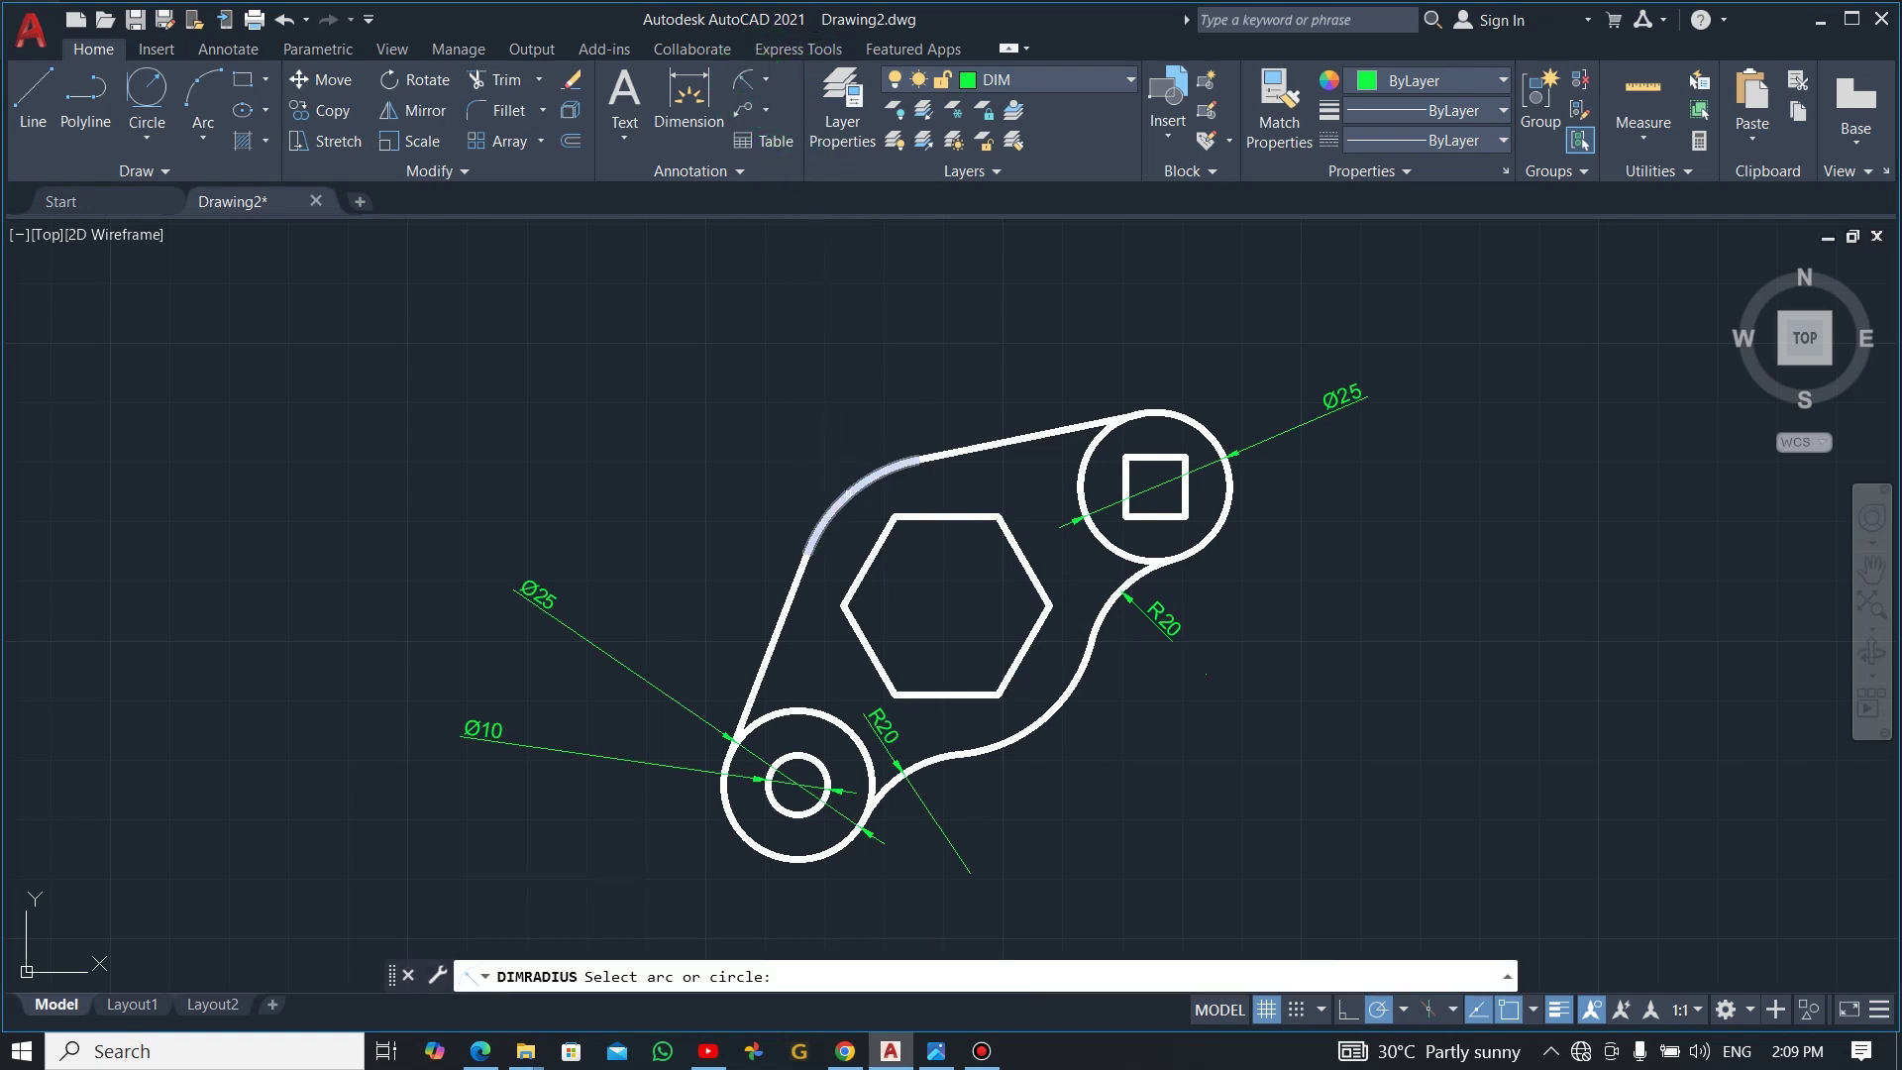
pyautogui.click(828, 517)
pyautogui.click(801, 428)
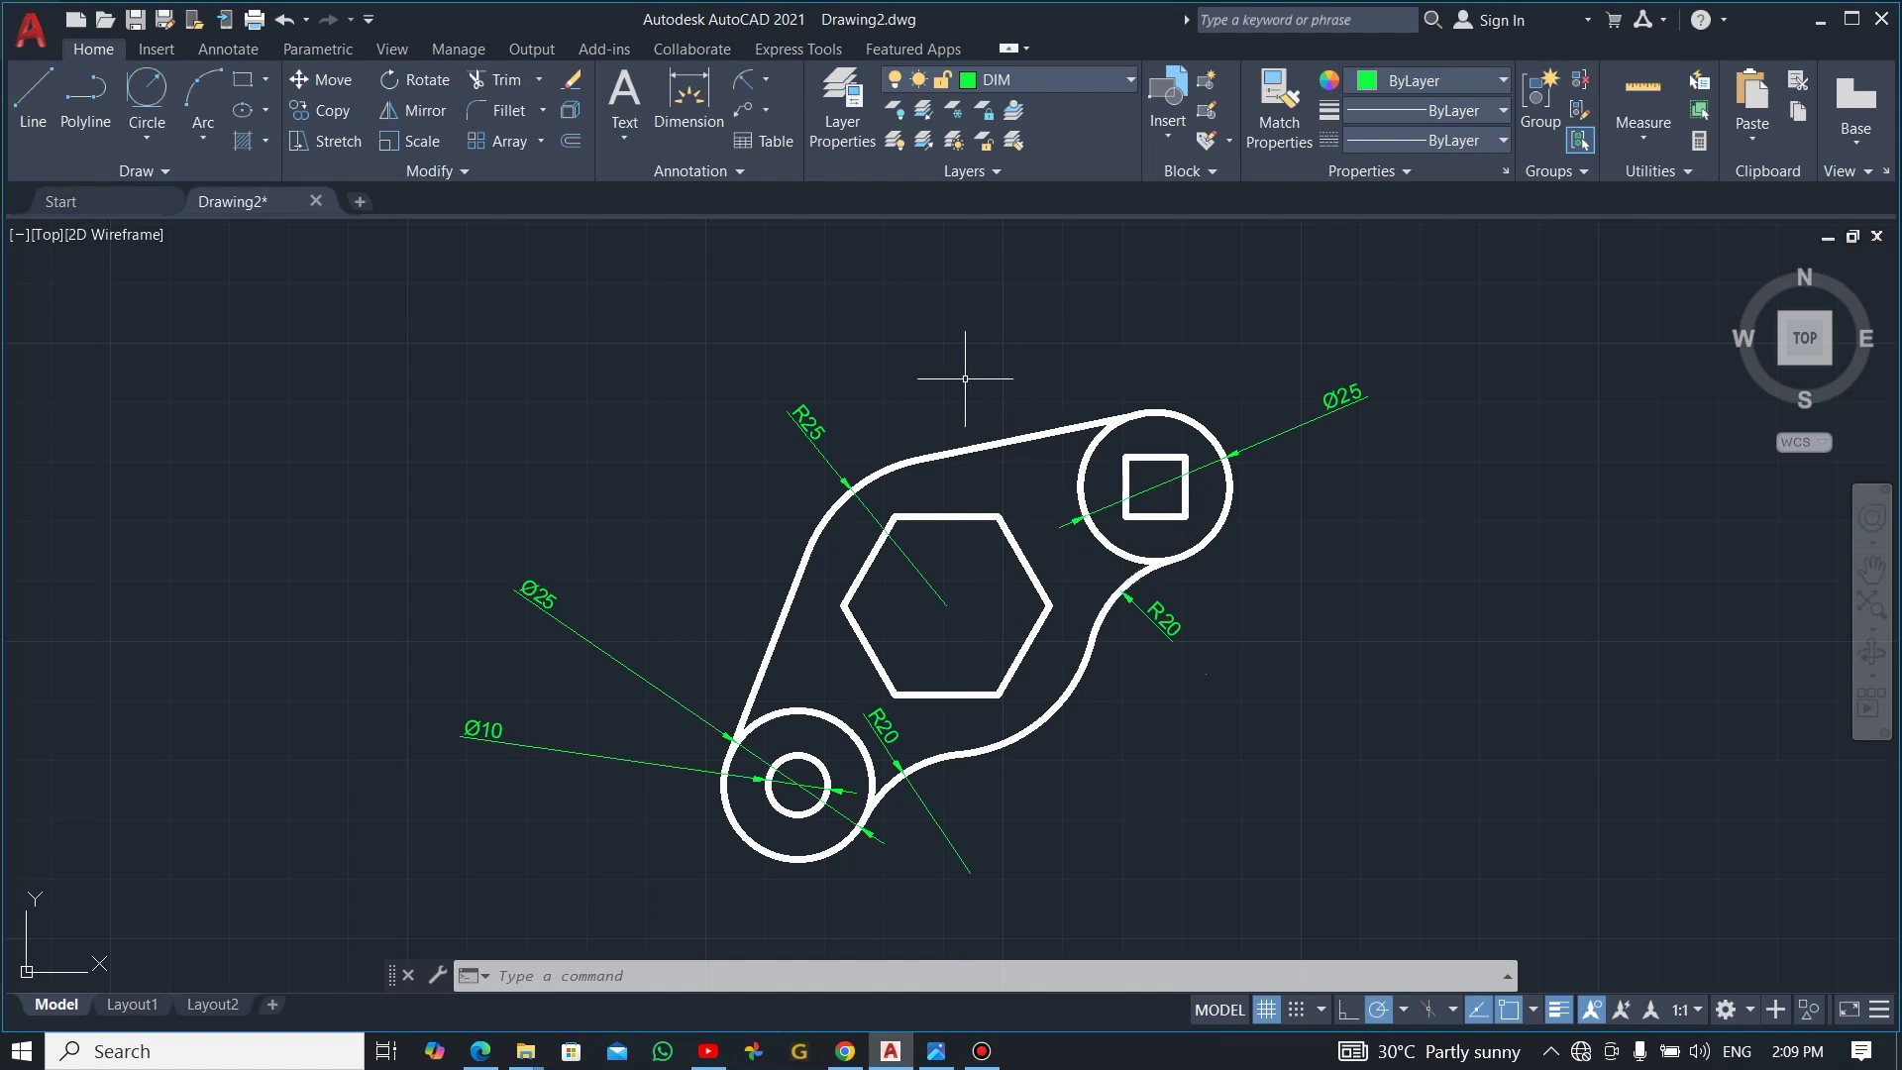
# - Add horizontal 35 and 25 dimensions from the hexagon centre to the square and small circle
pyautogui.click(770, 81)
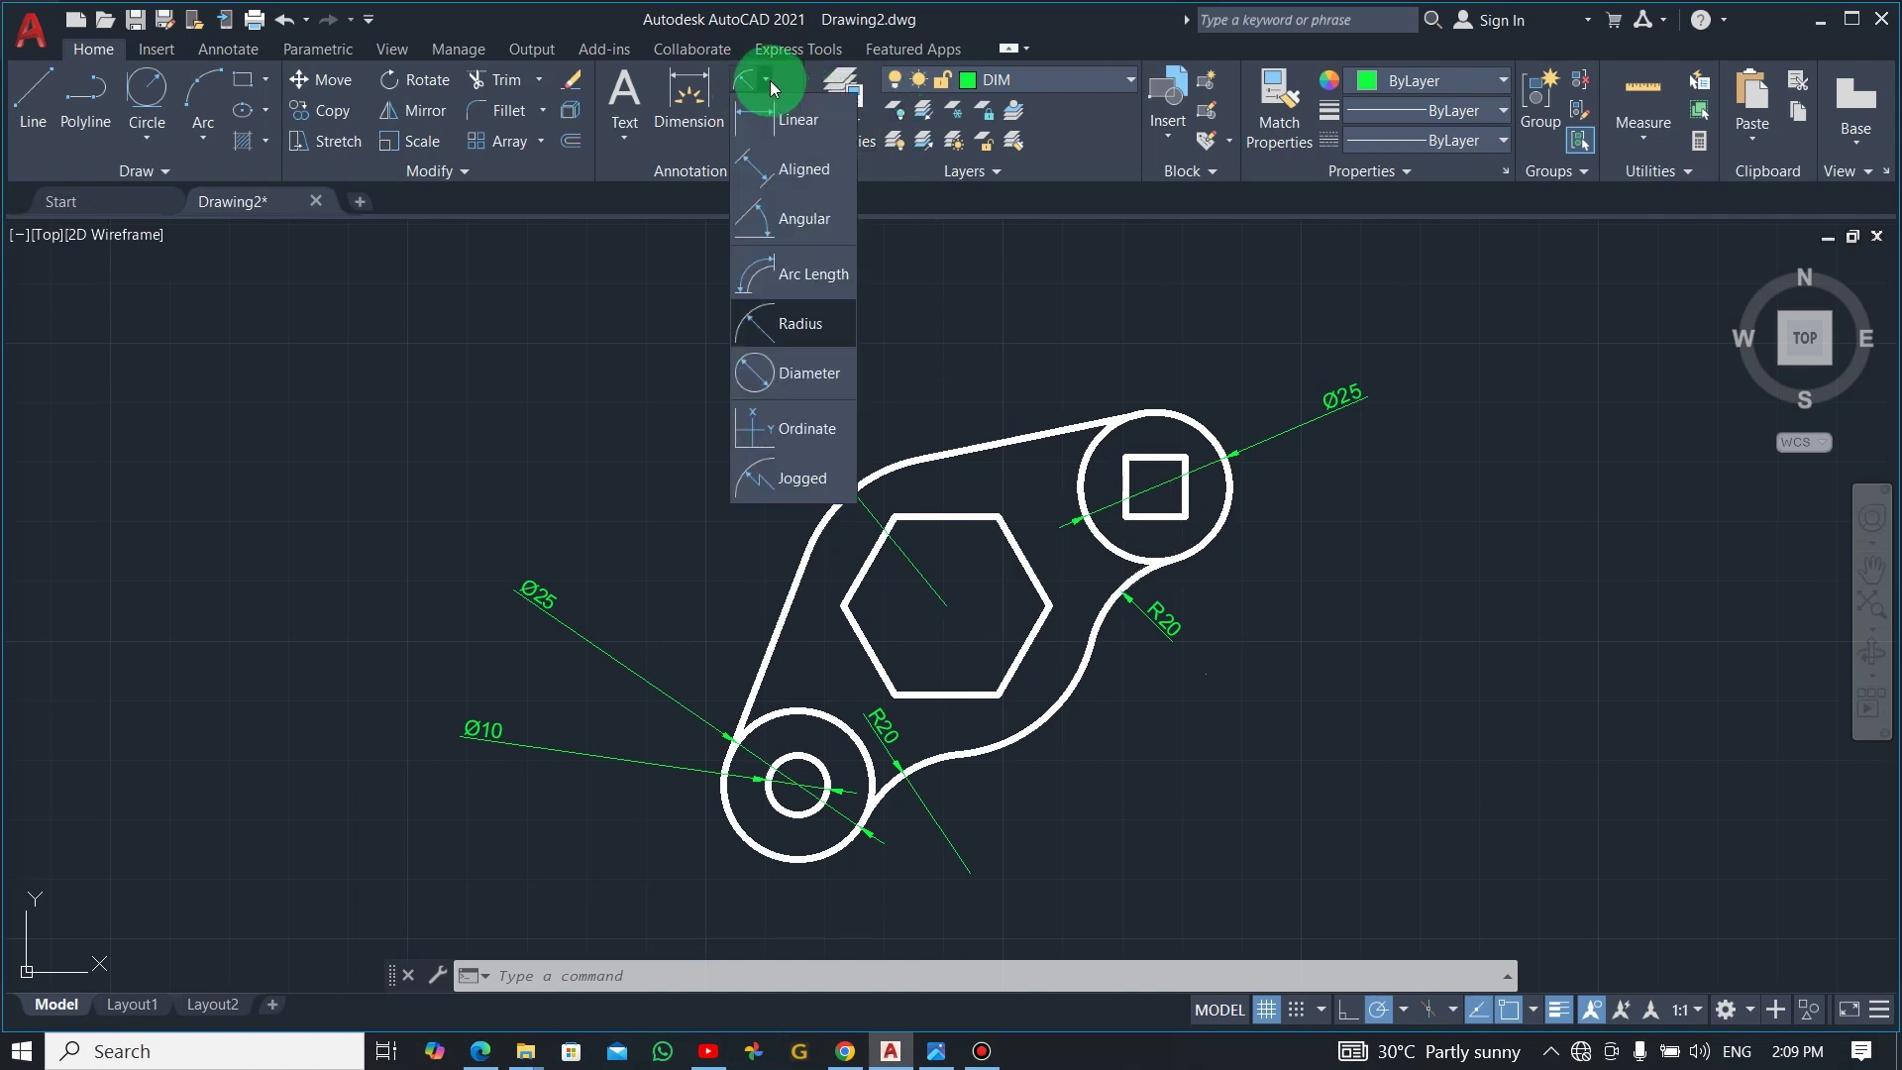
pyautogui.click(797, 118)
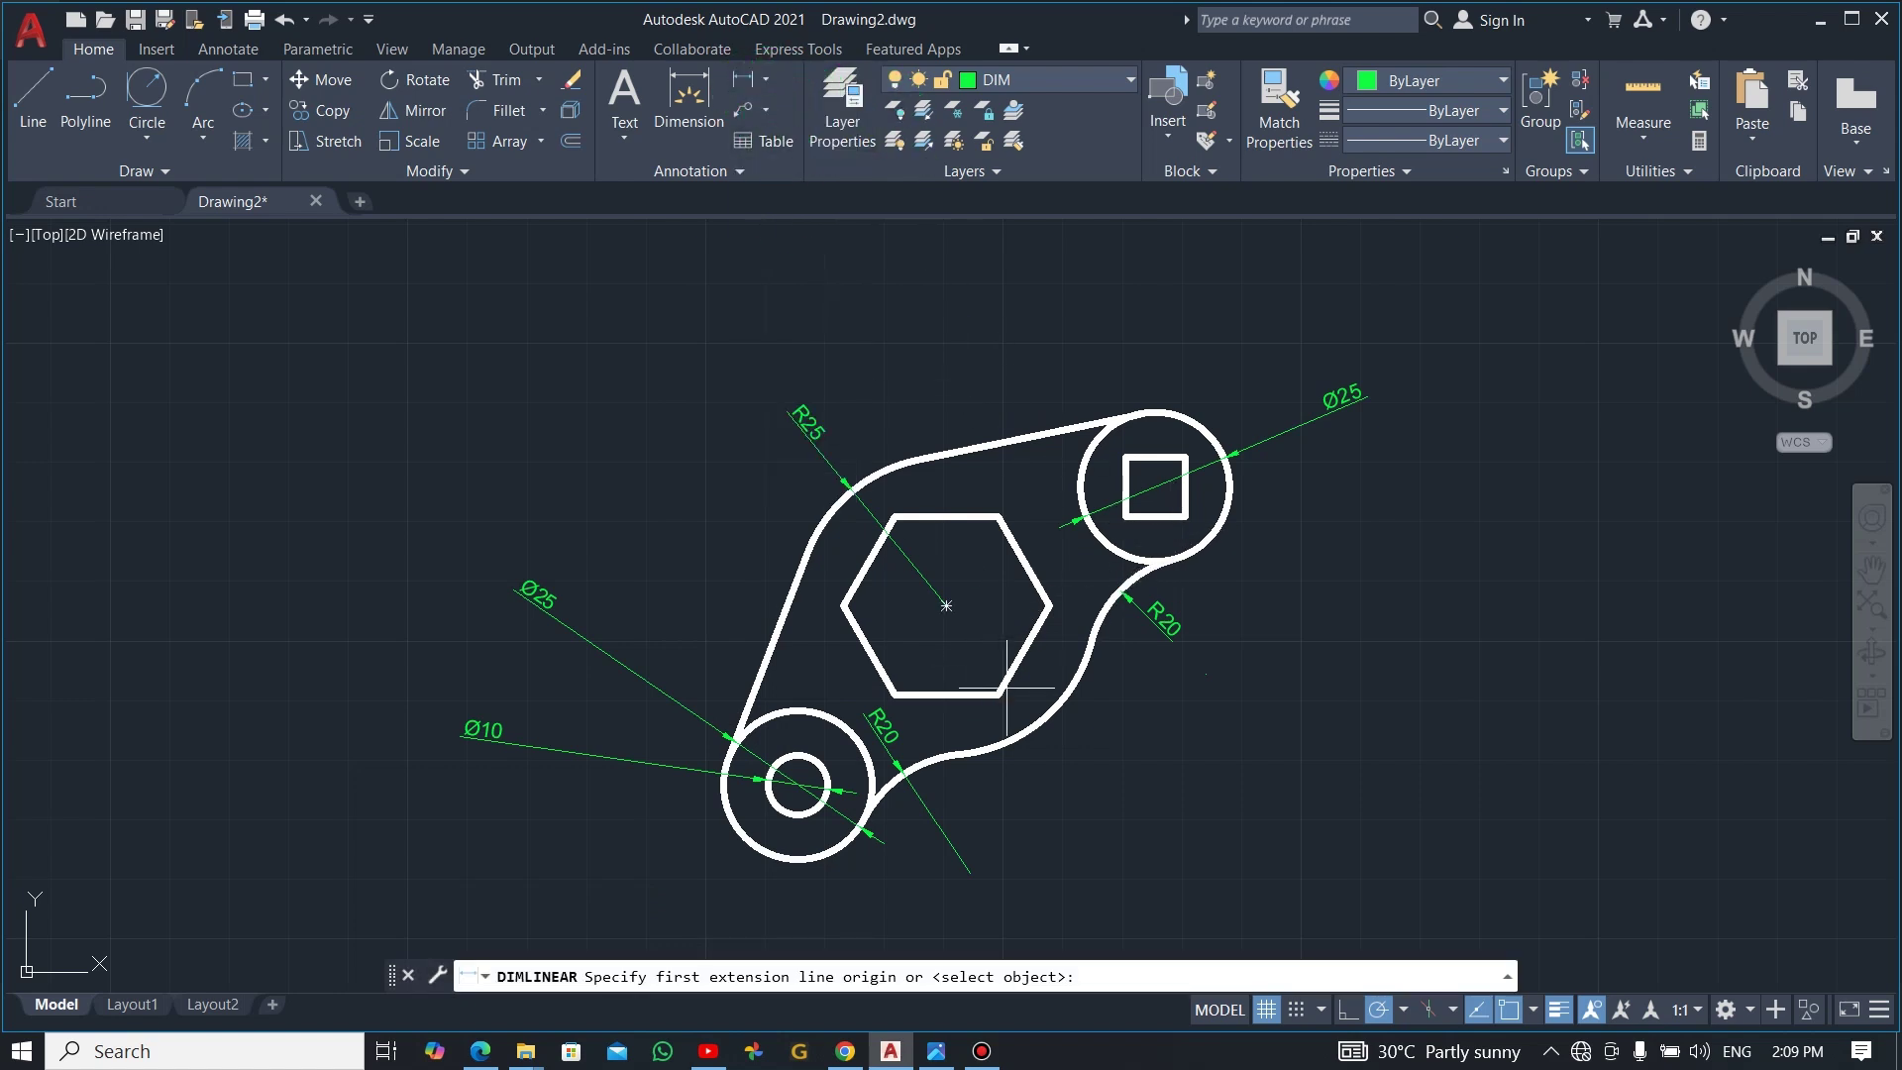
pyautogui.click(946, 605)
pyautogui.click(1126, 458)
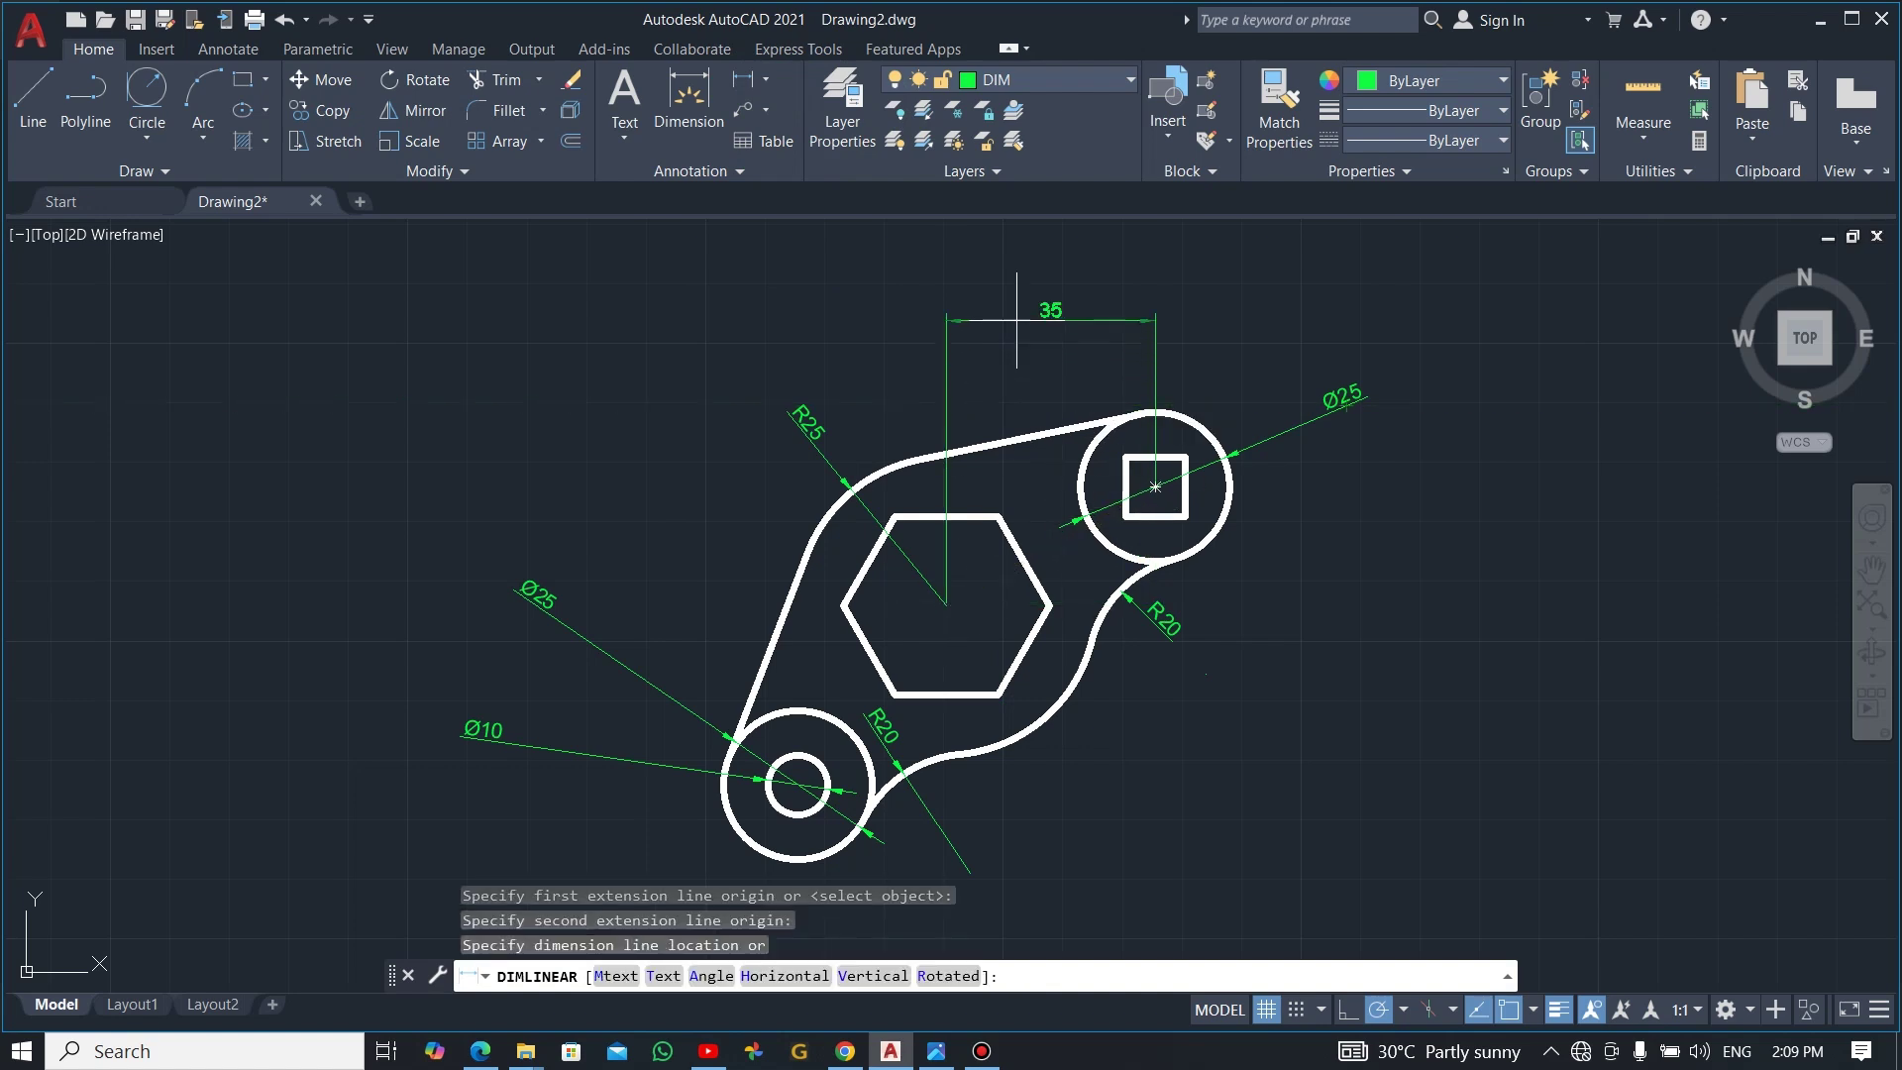
pyautogui.click(1055, 253)
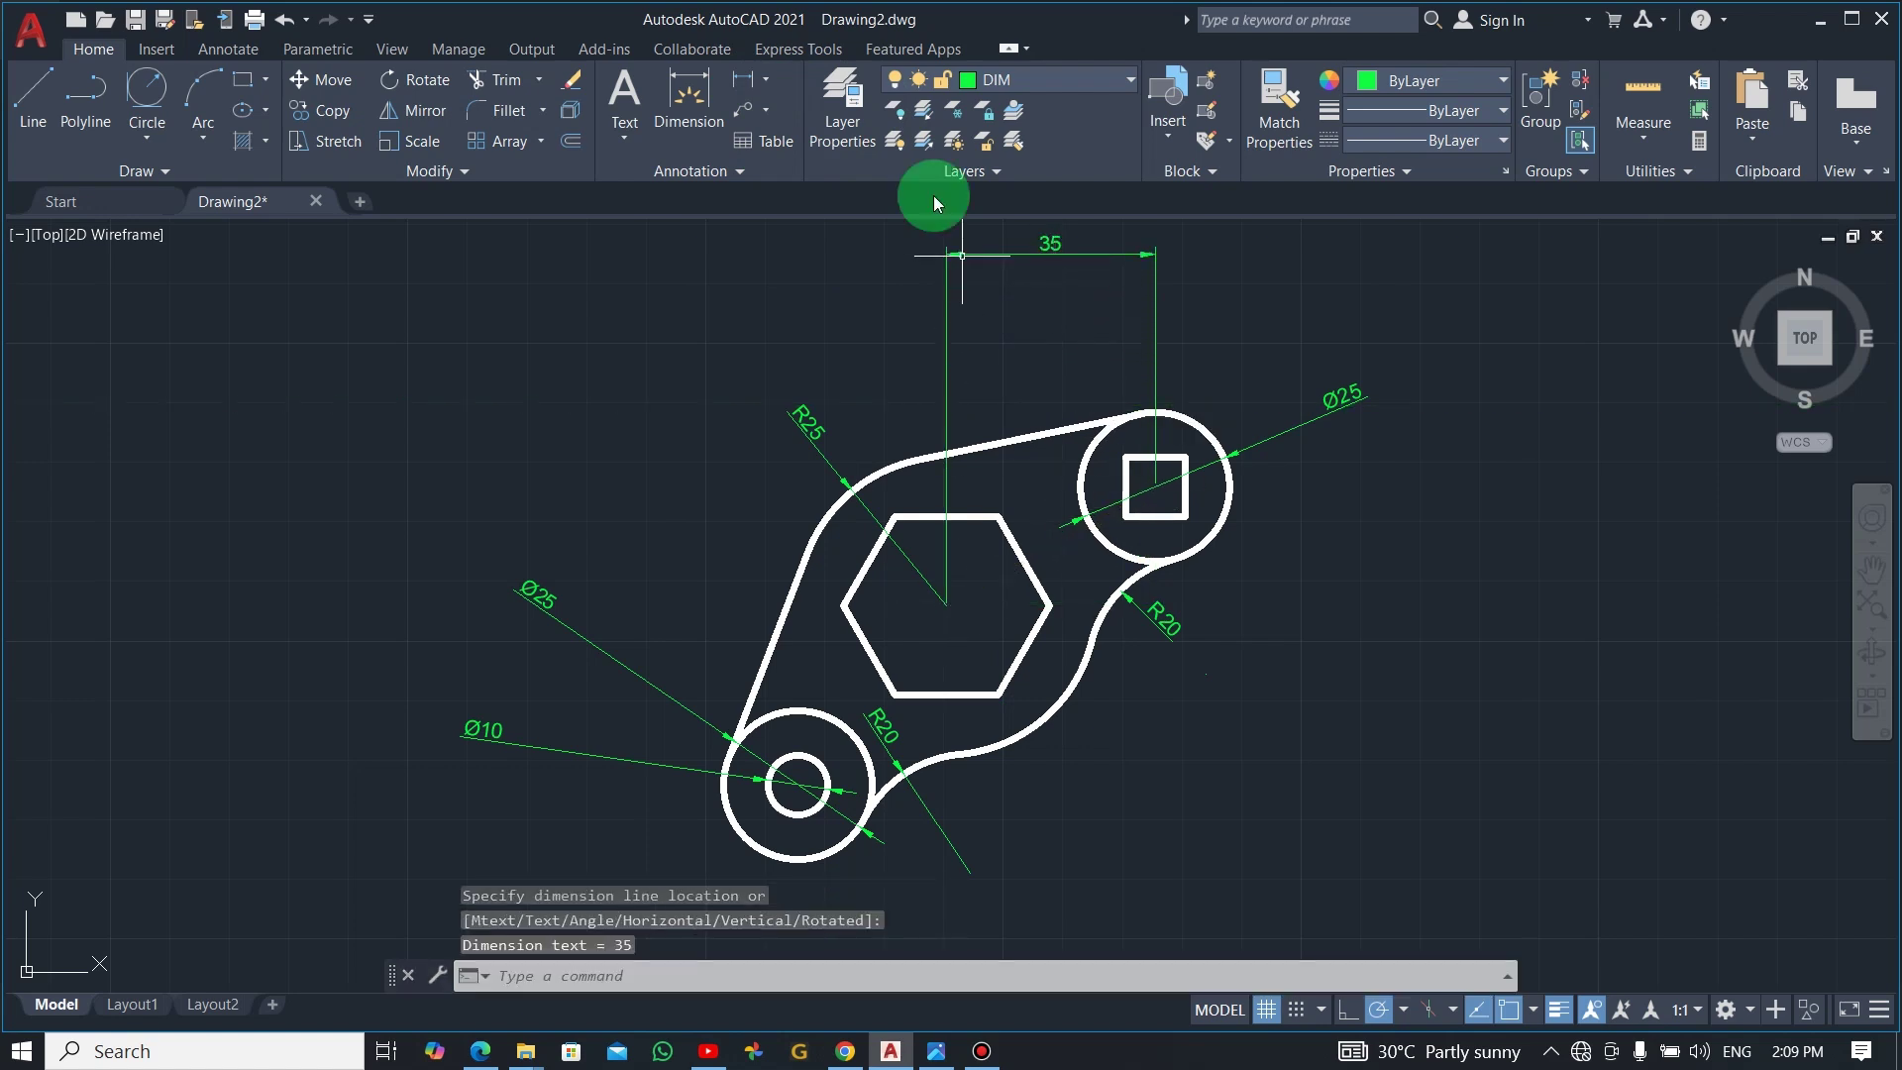
pyautogui.click(743, 77)
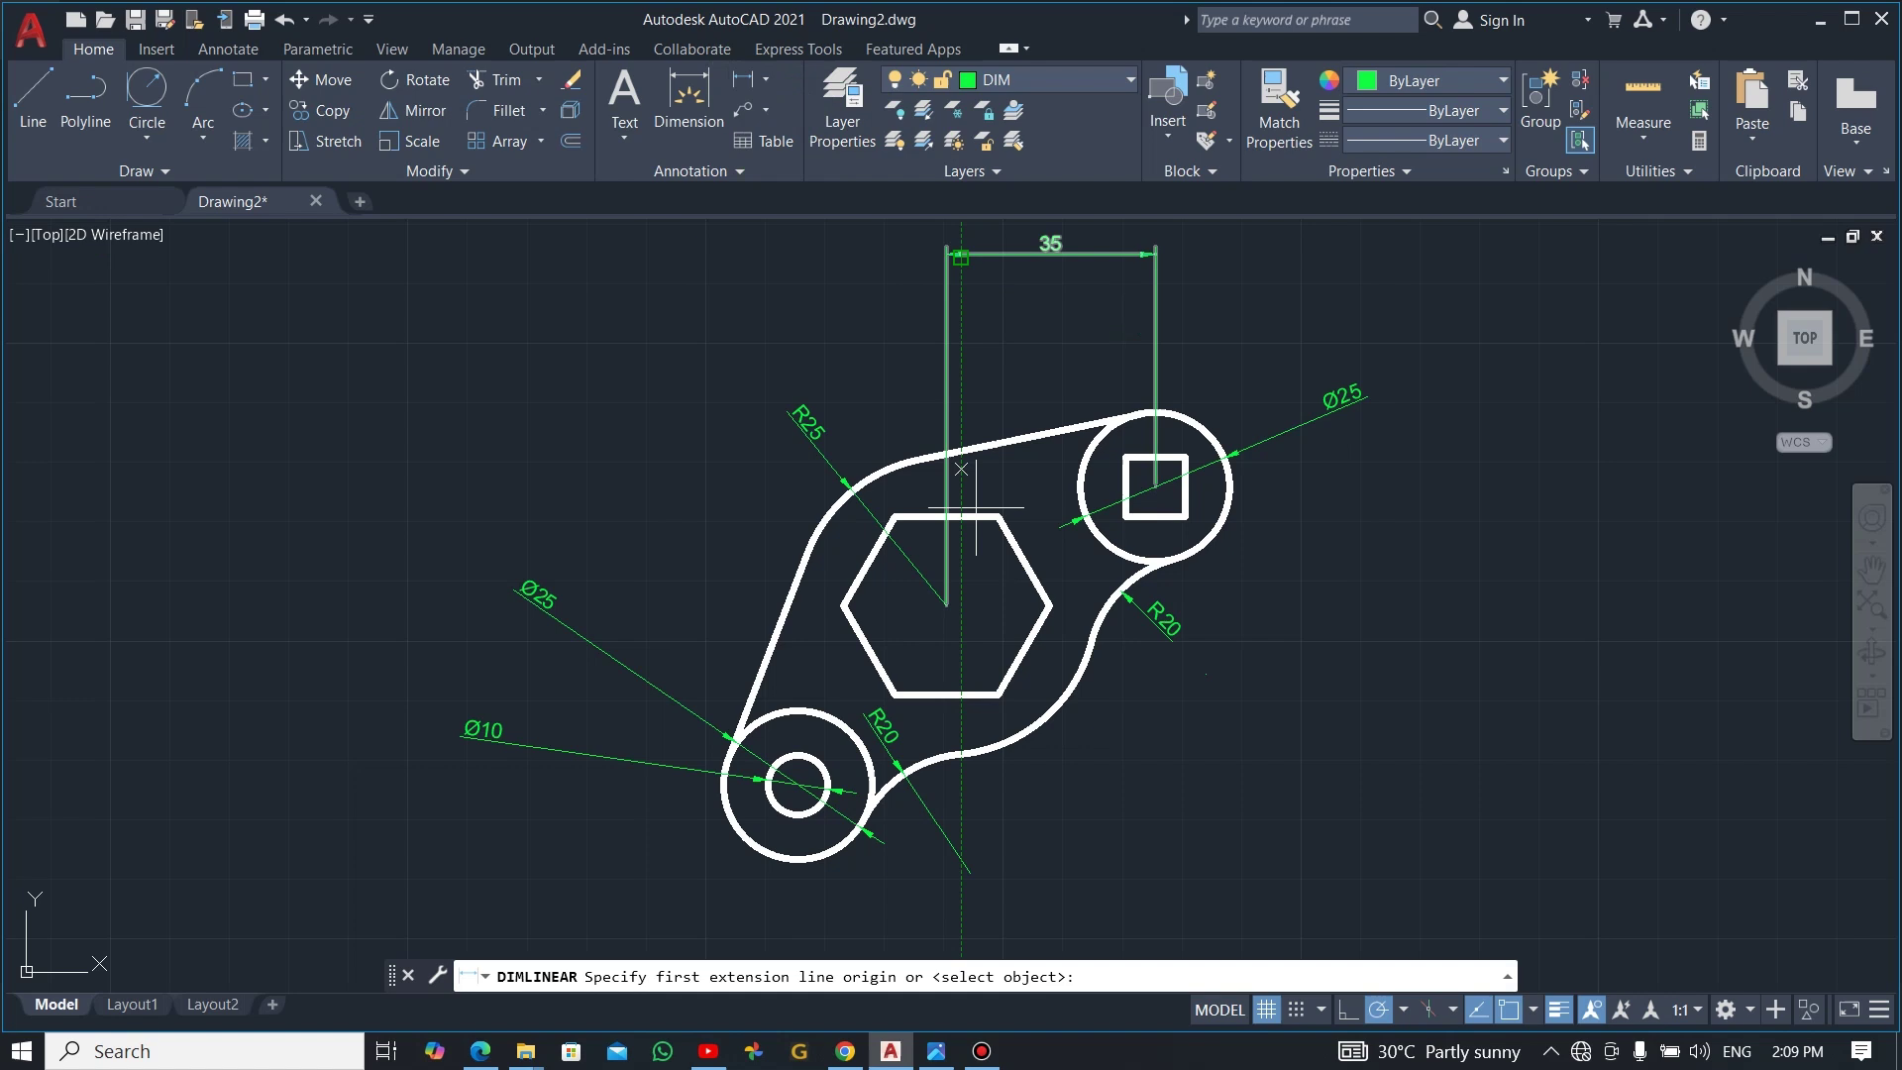
pyautogui.click(951, 608)
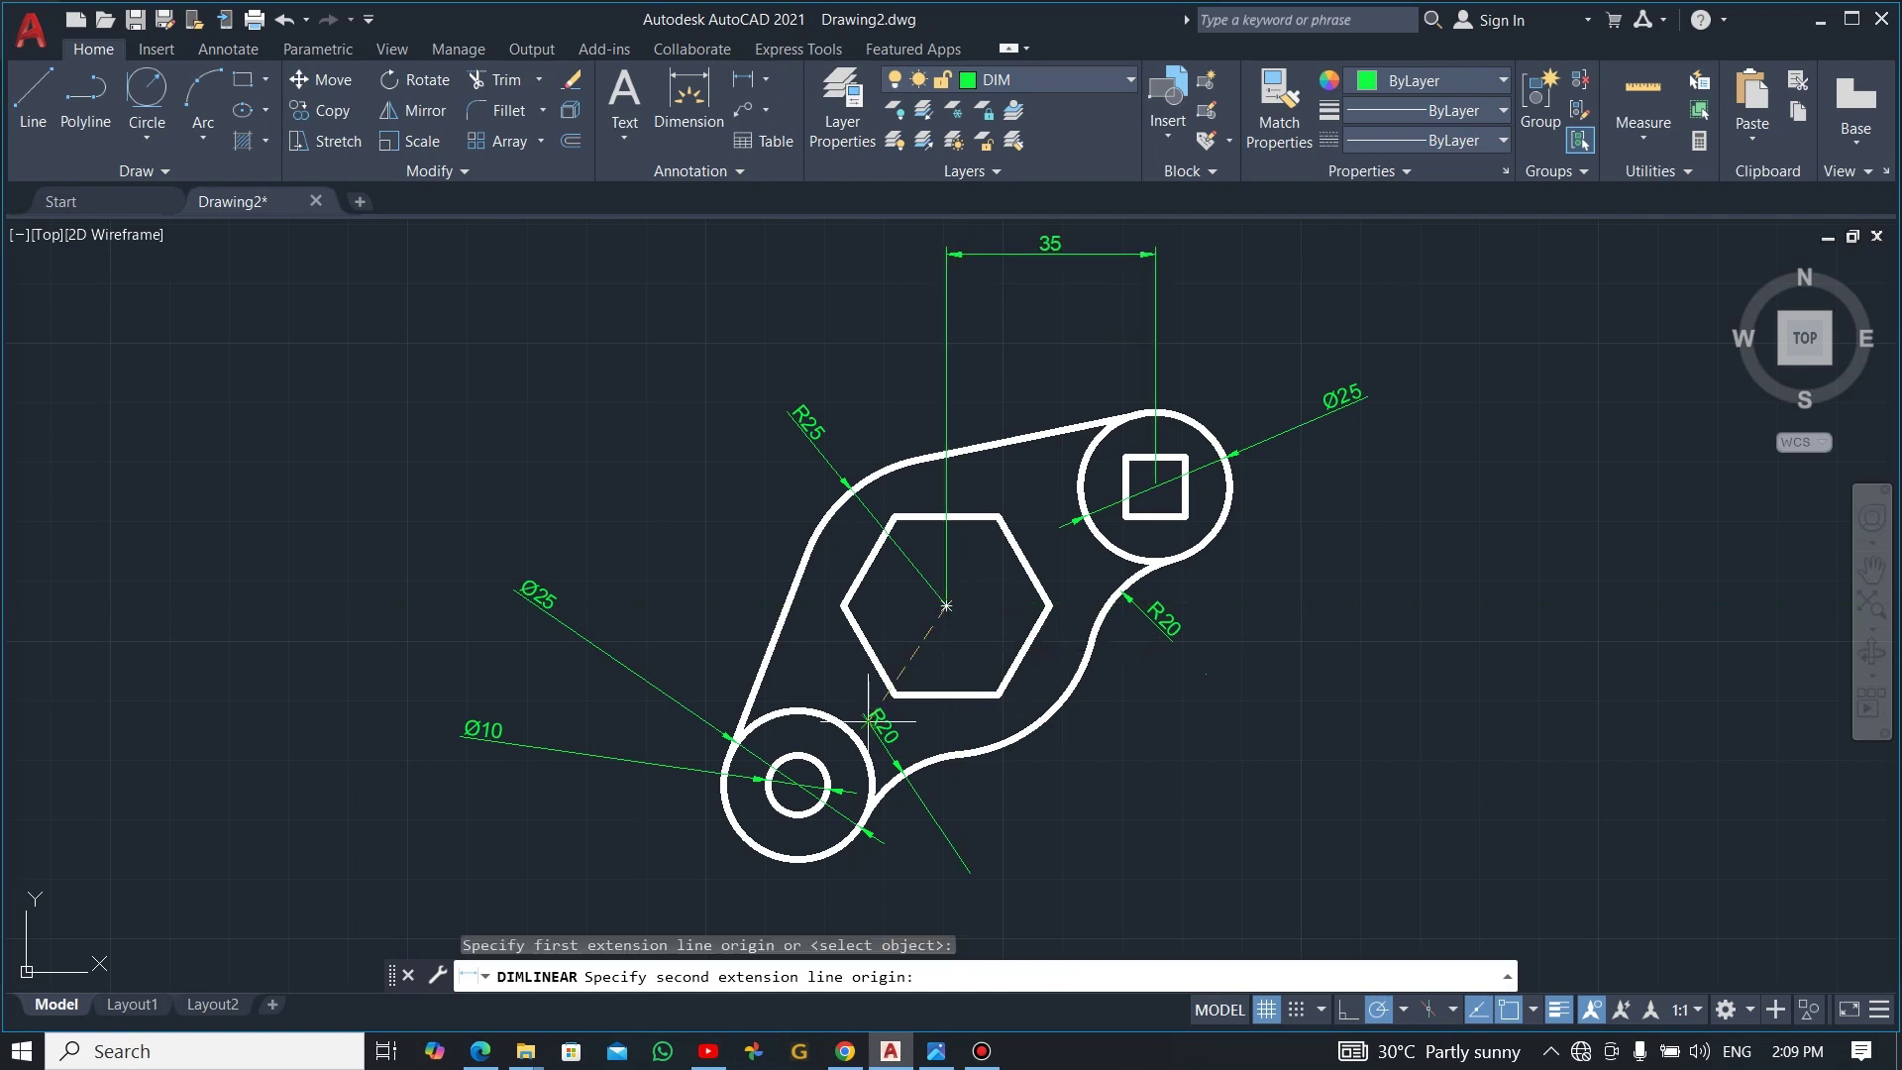
pyautogui.click(797, 784)
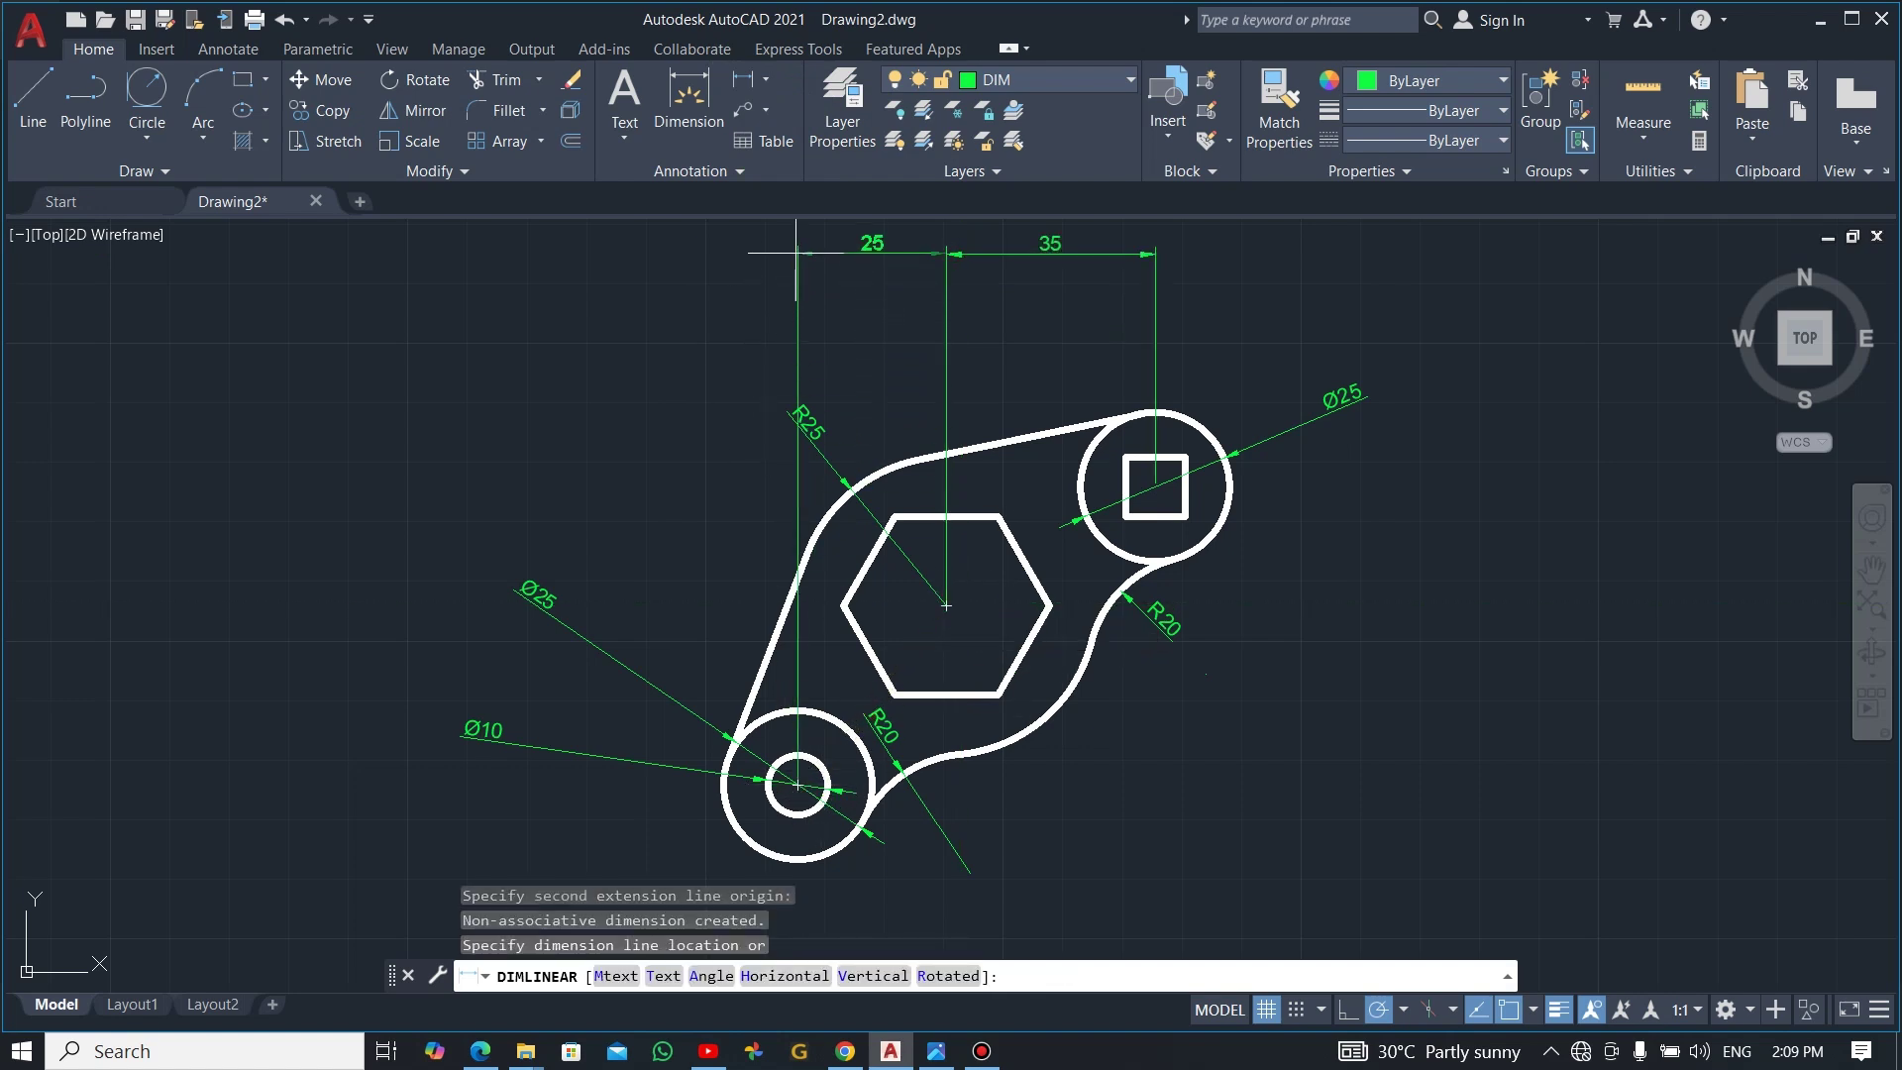
pyautogui.click(795, 255)
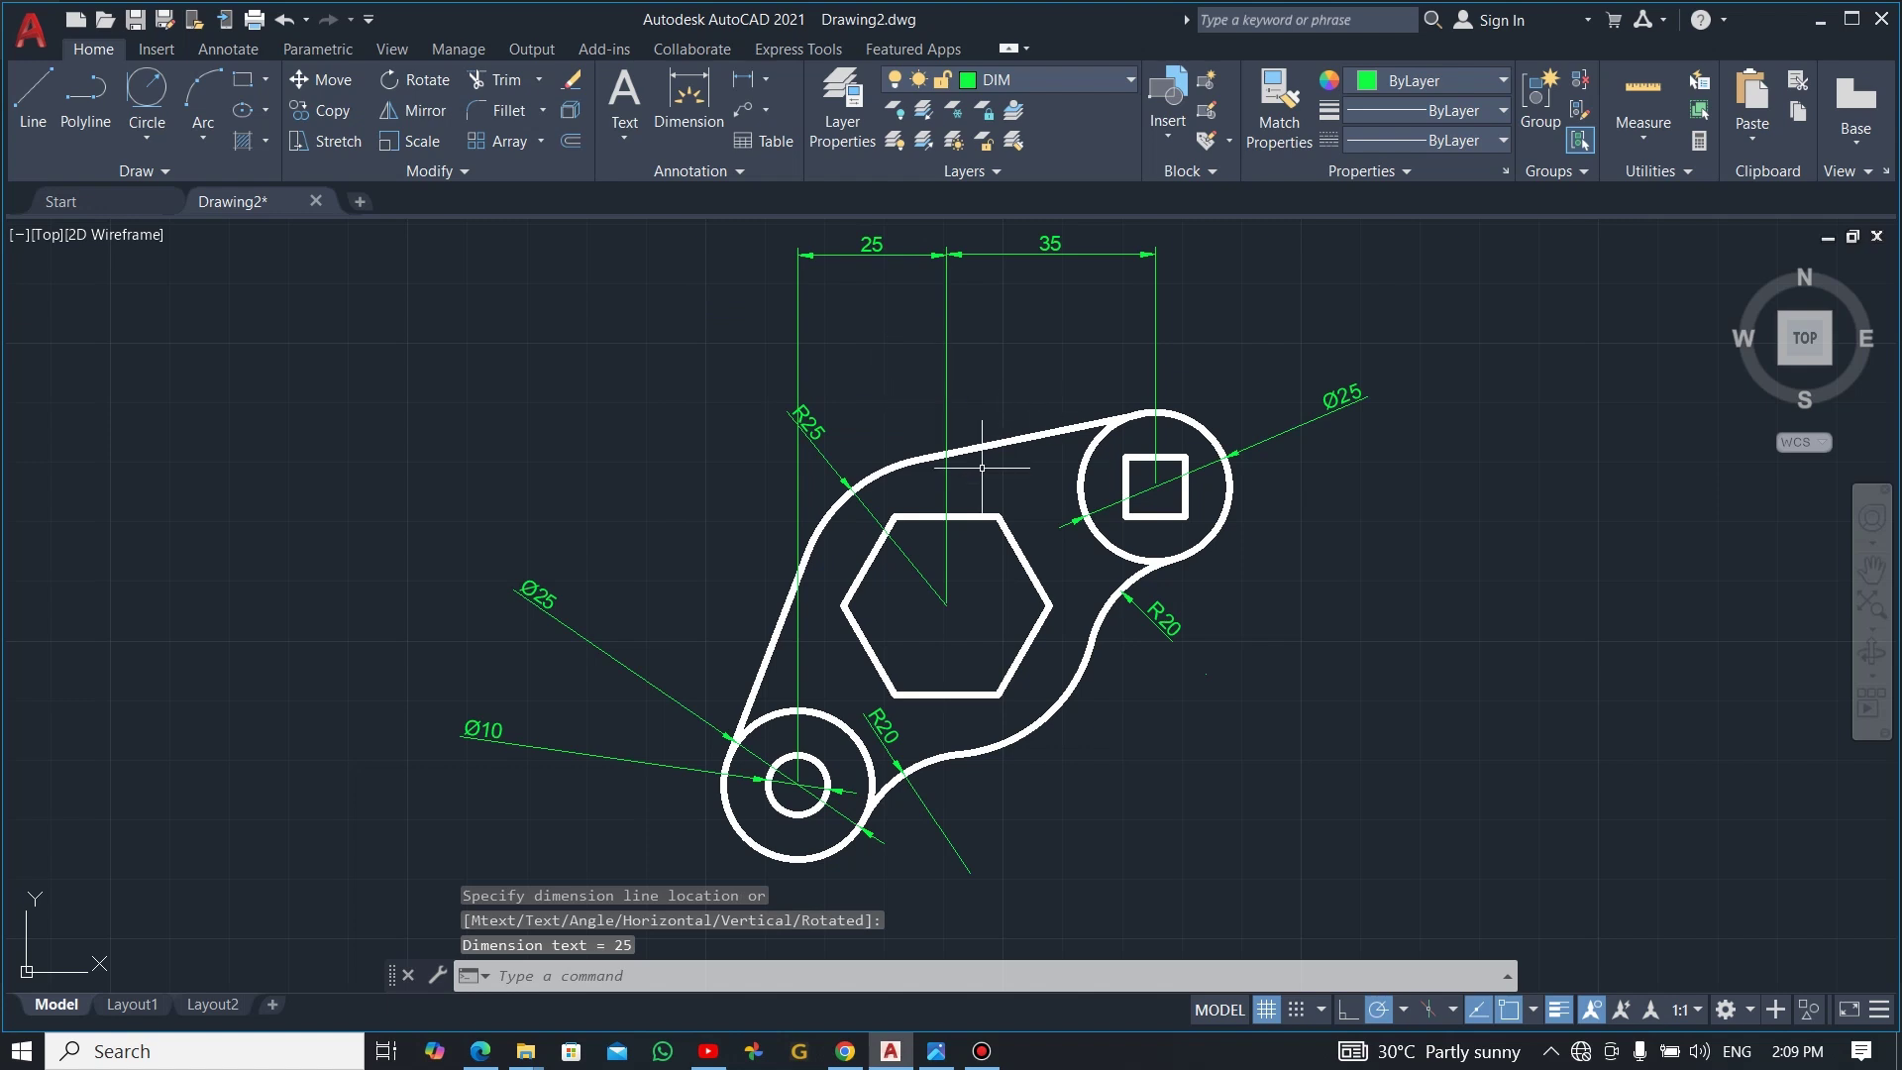
# - Add vertical 20 and 30 dimensions on the right, then compare with the reference image
pyautogui.click(742, 79)
pyautogui.click(946, 604)
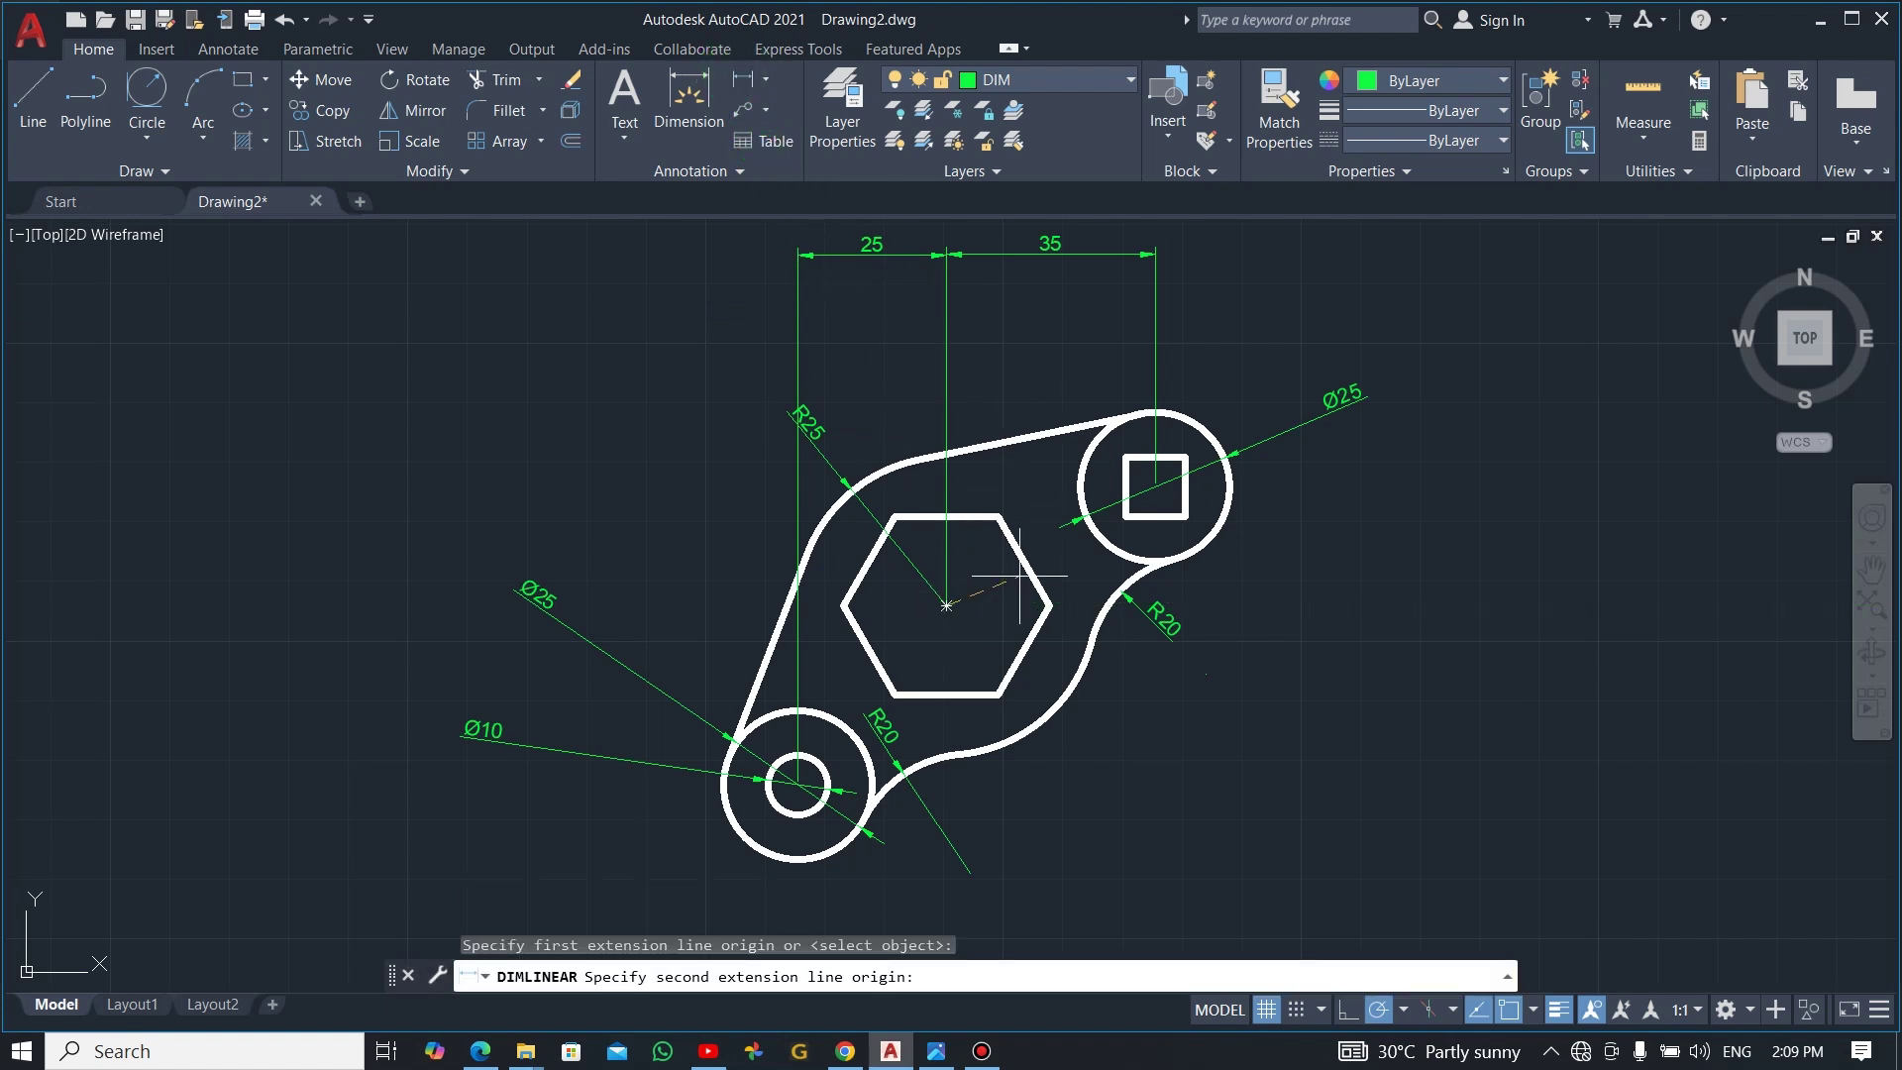
pyautogui.click(1155, 487)
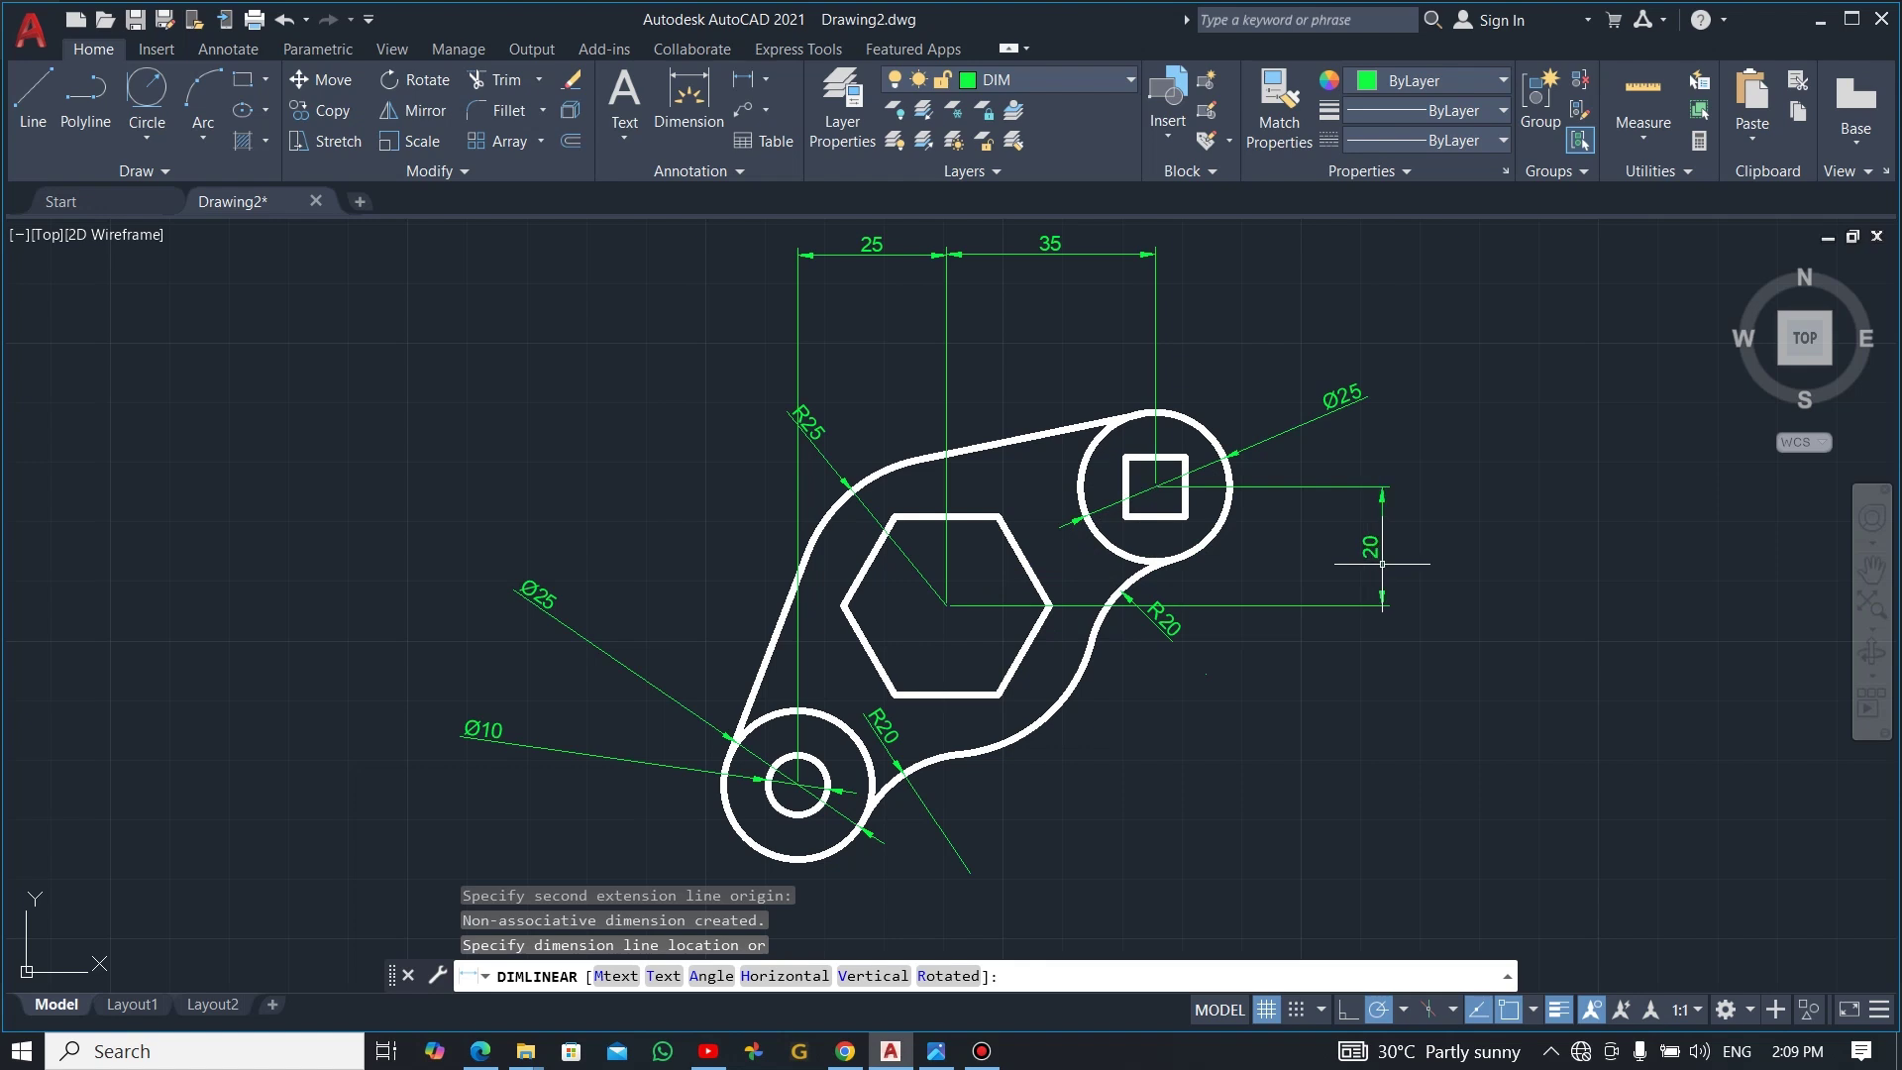
pyautogui.click(1382, 565)
pyautogui.click(742, 79)
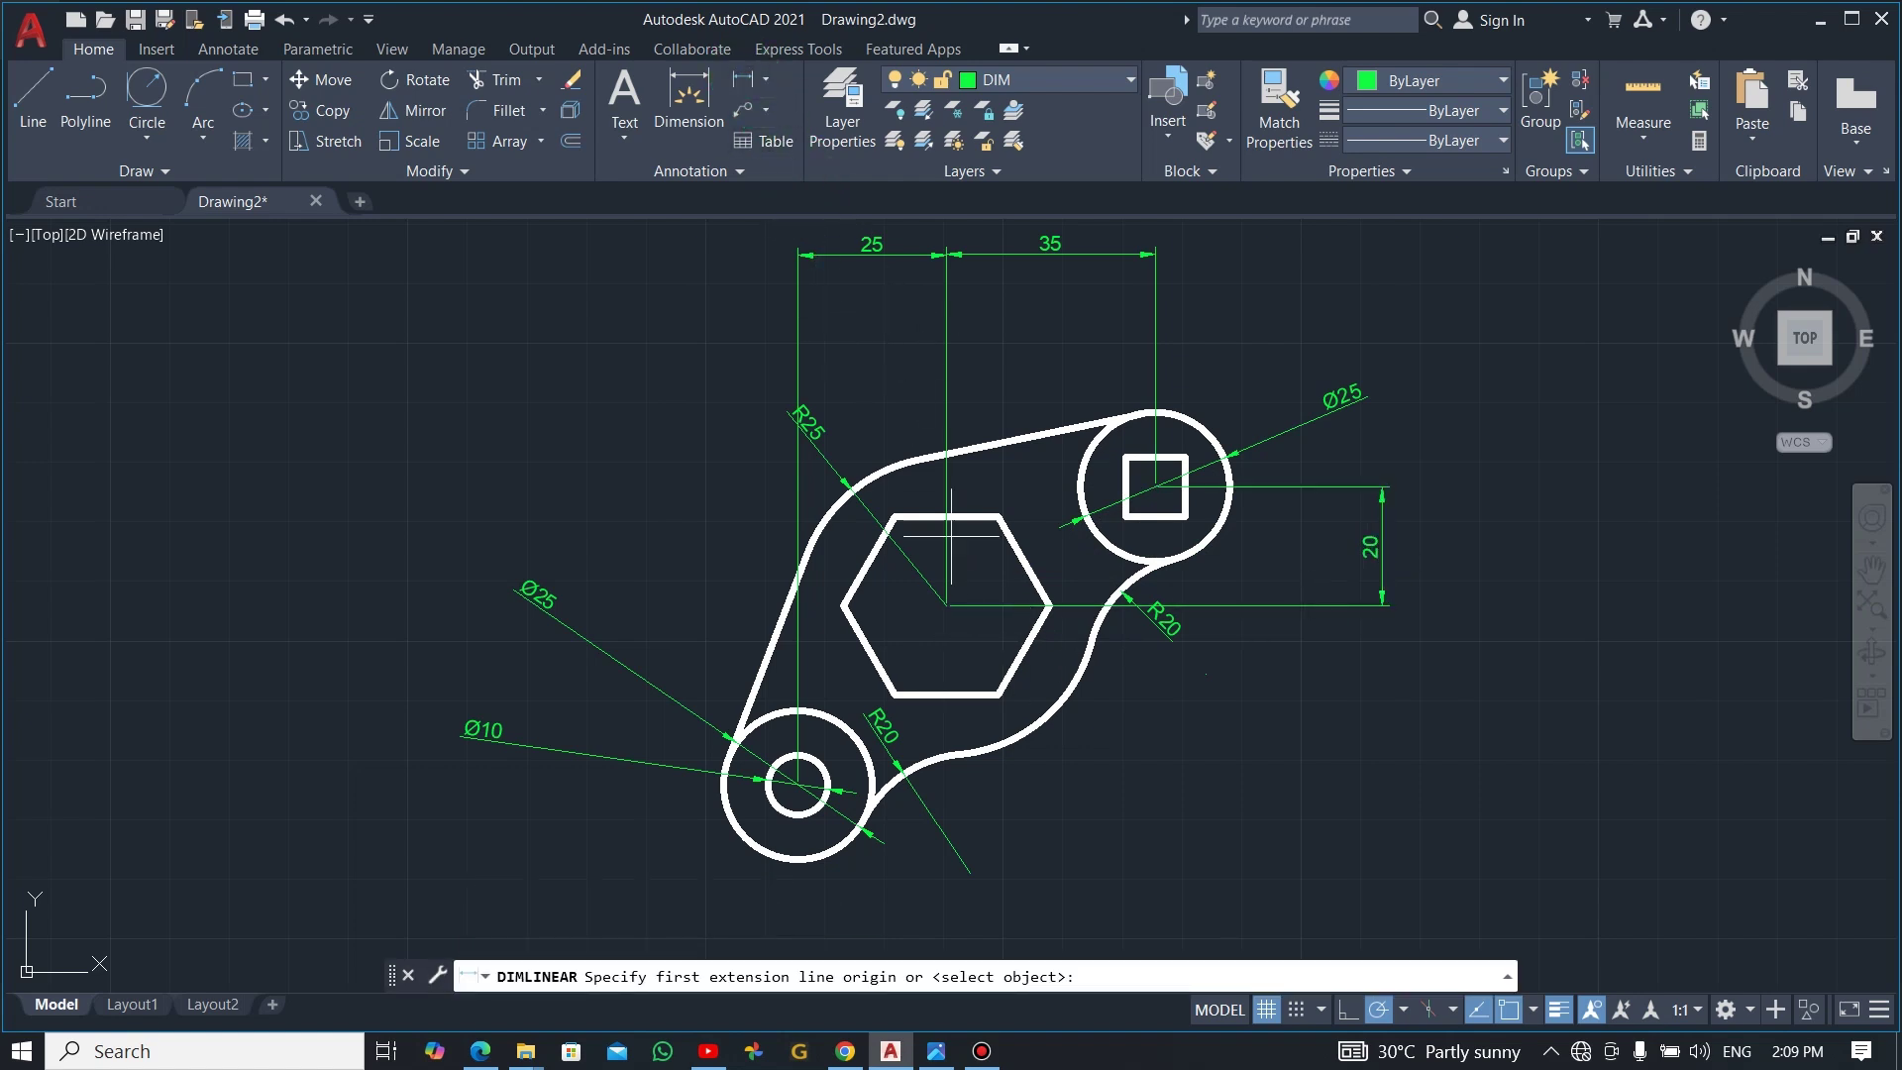
pyautogui.click(946, 604)
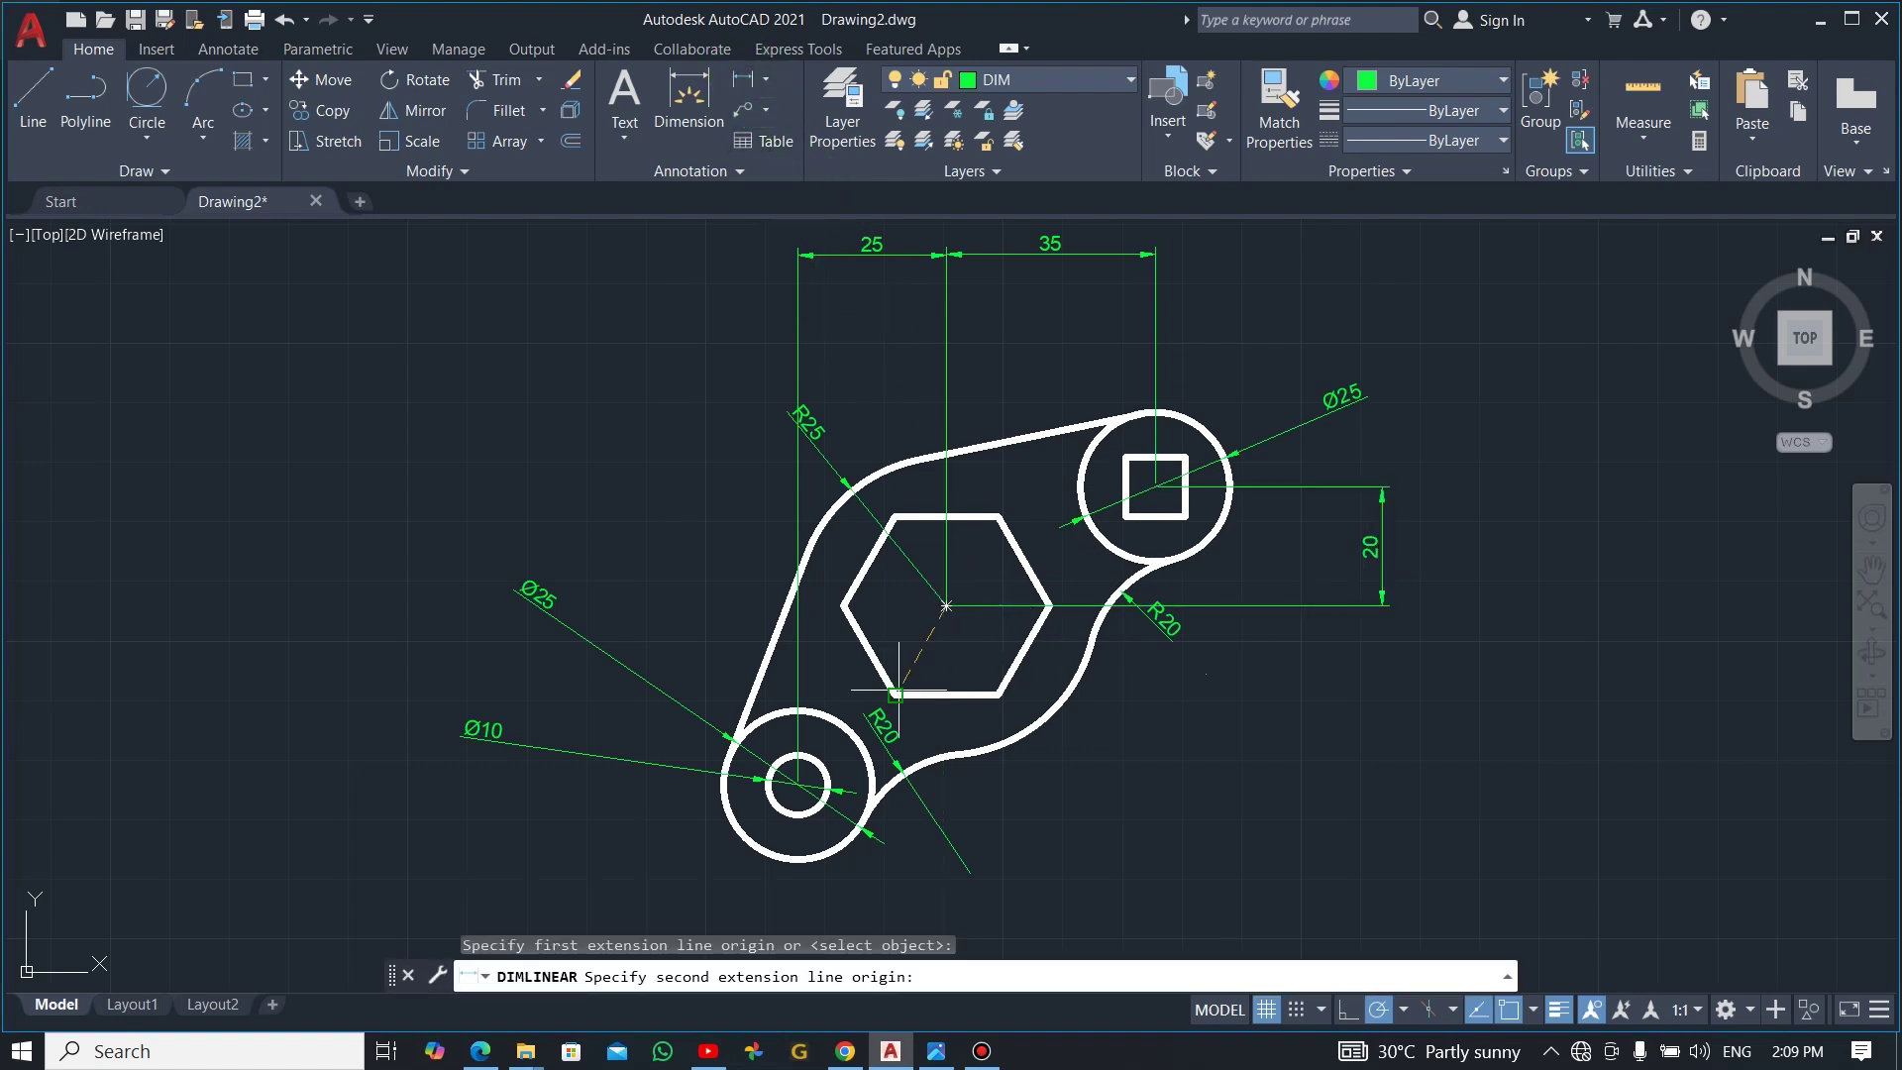
pyautogui.click(798, 784)
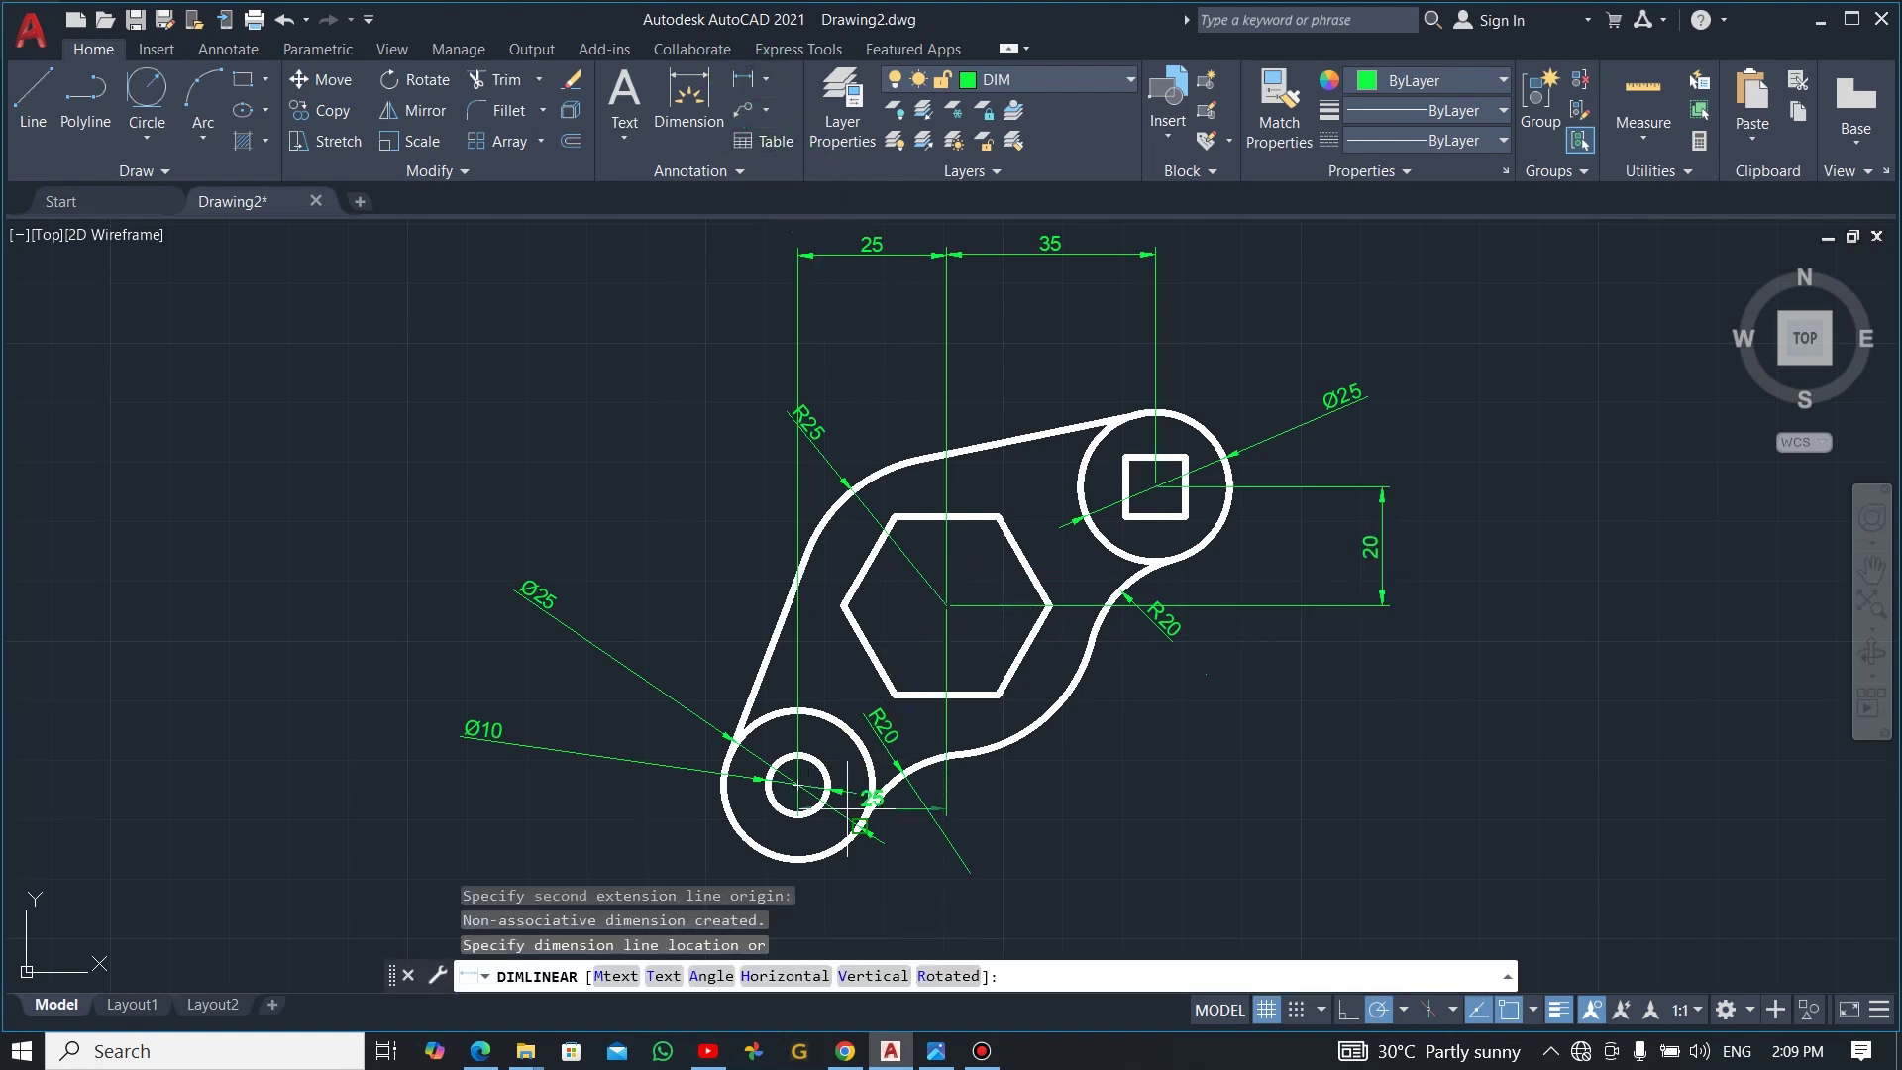
pyautogui.click(1382, 769)
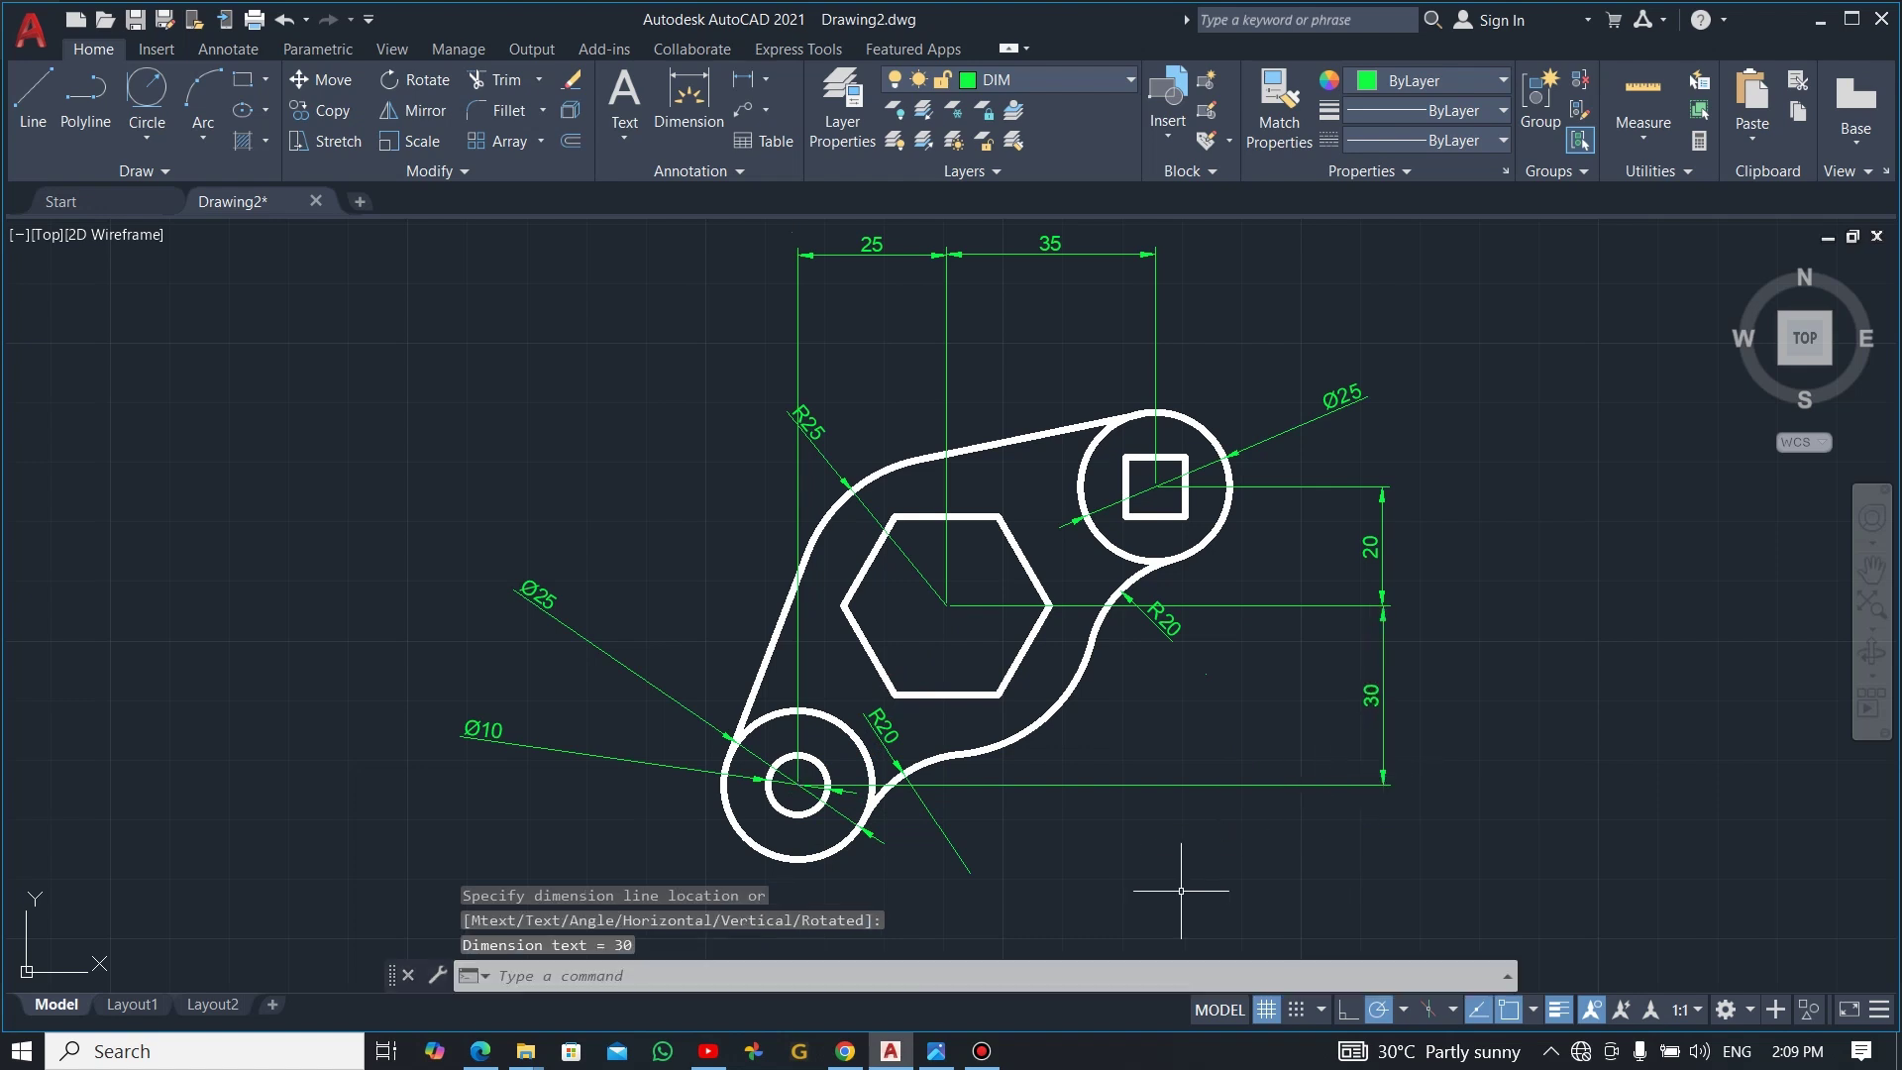
pyautogui.press('Escape')
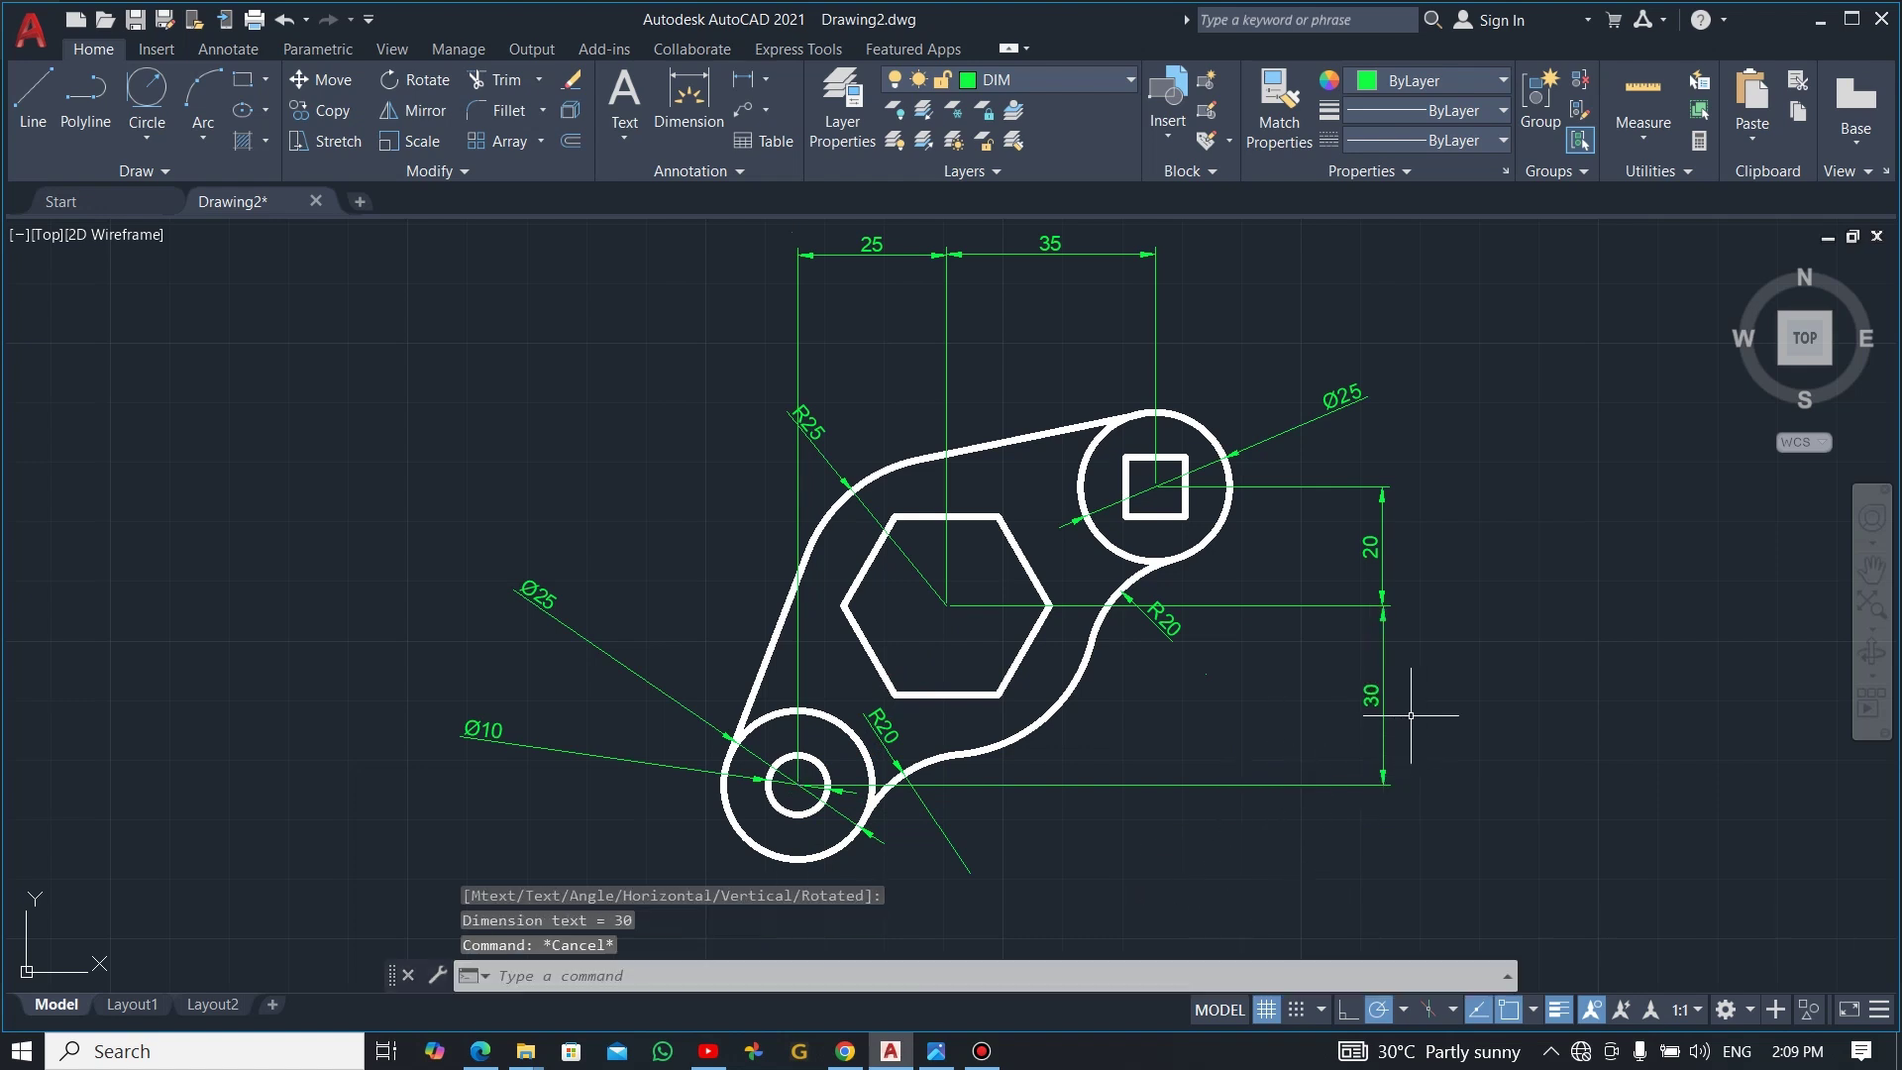
pyautogui.hotkey('alt', 'Tab')
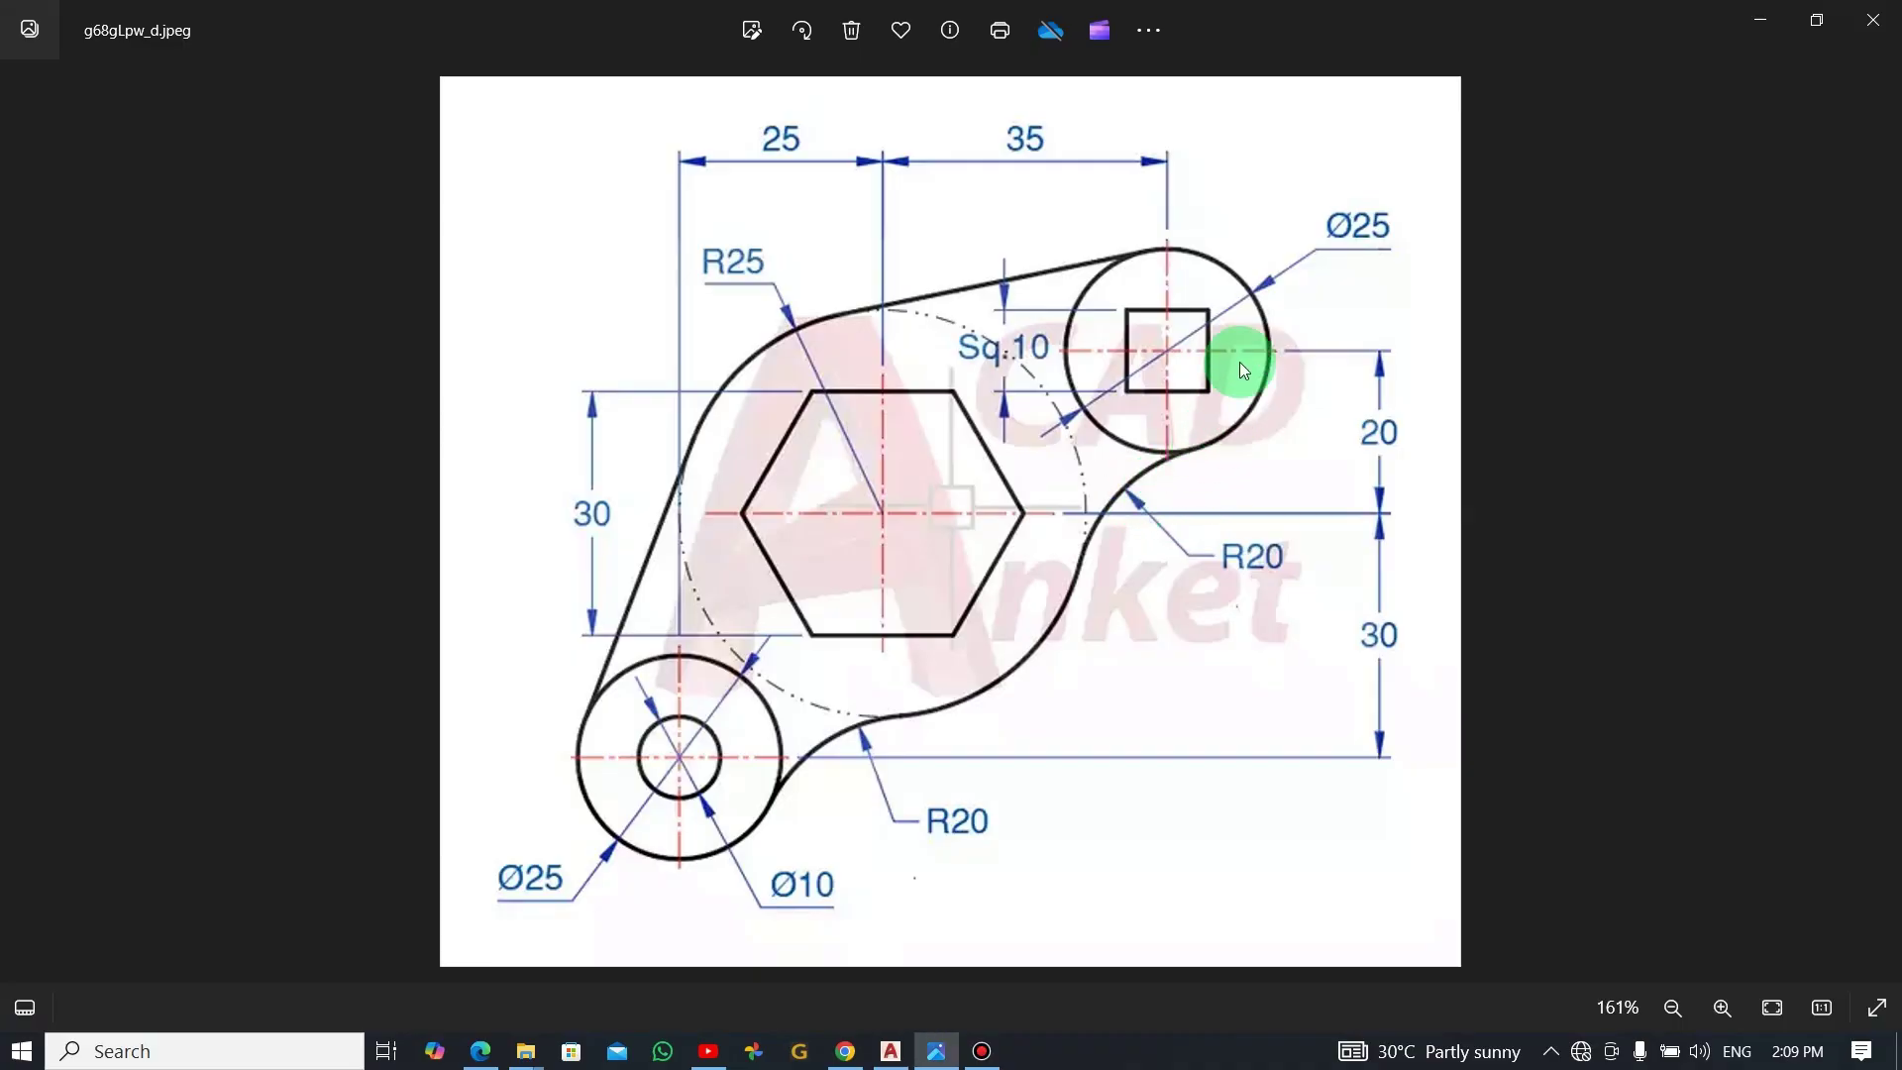
pyautogui.hotkey('alt', 'Tab')
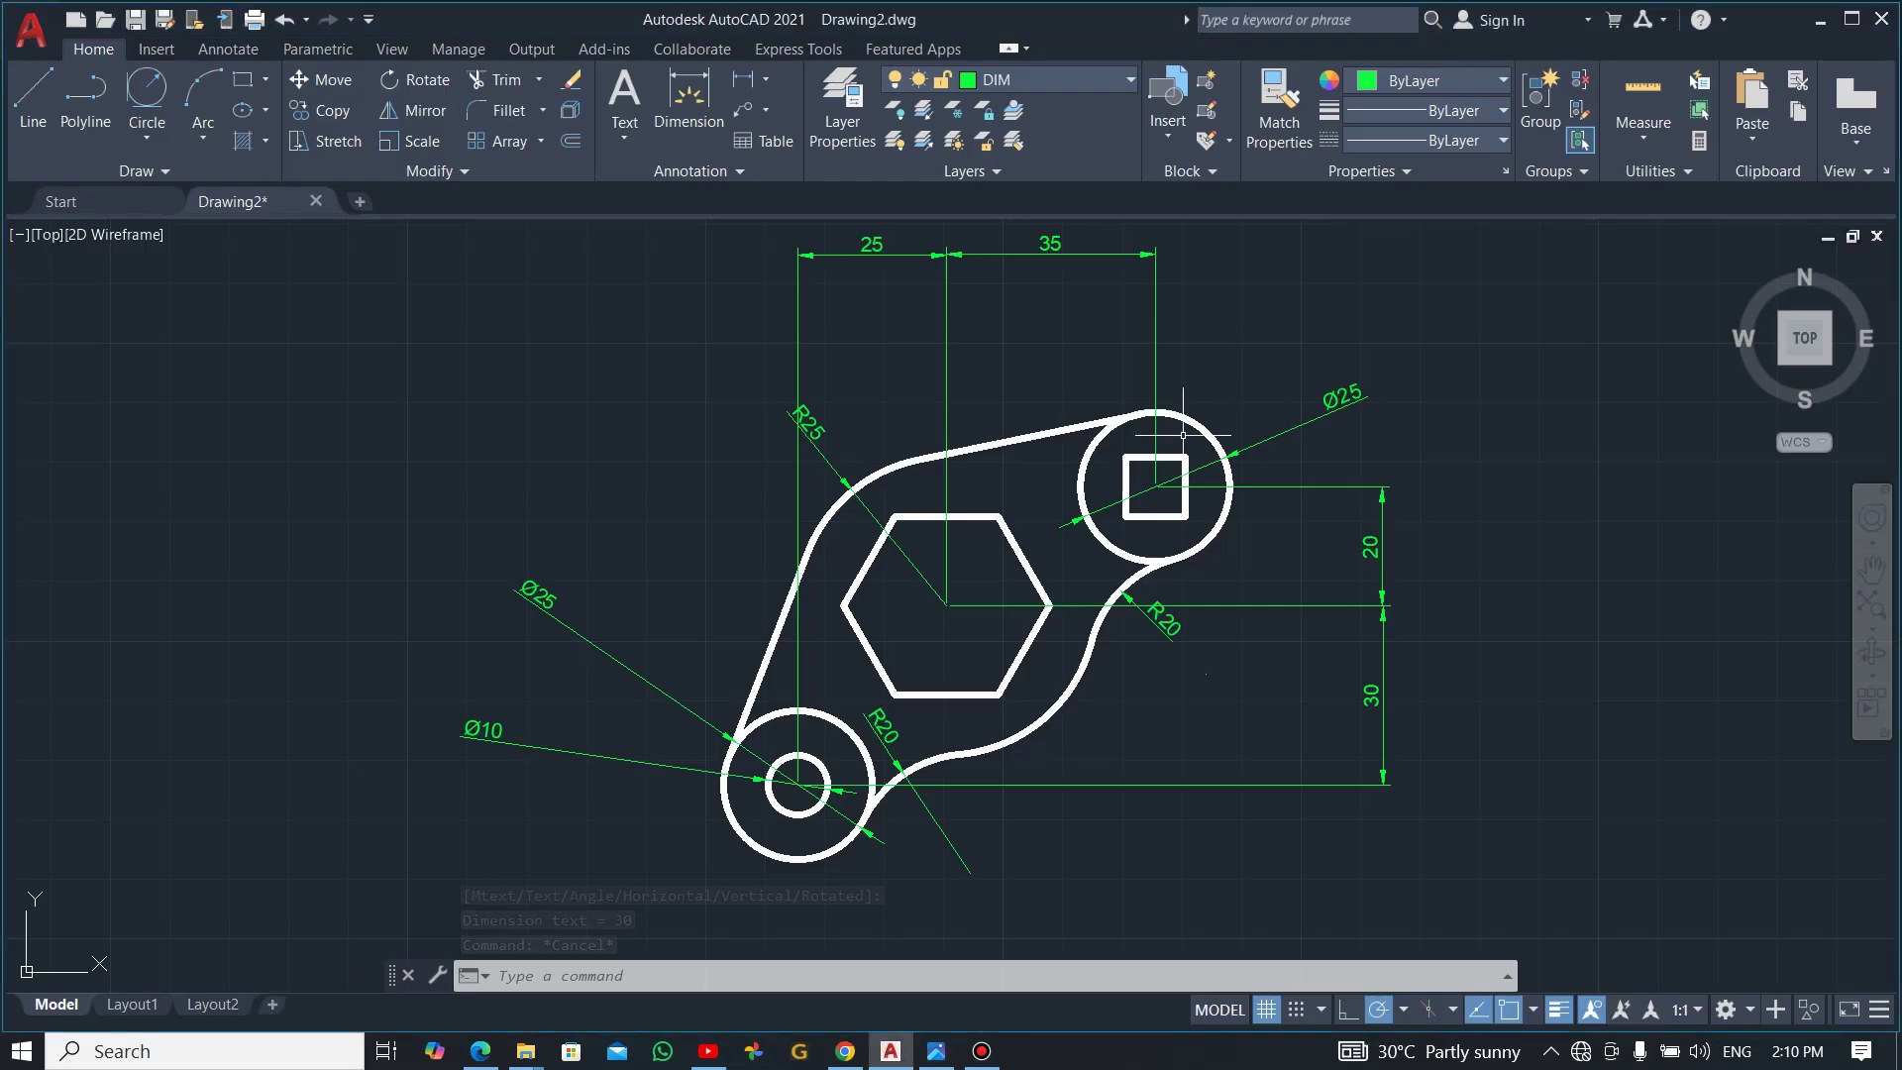
# - Add a vertical 10 dimension for the square hole's side, then switch to the reference image
pyautogui.click(733, 83)
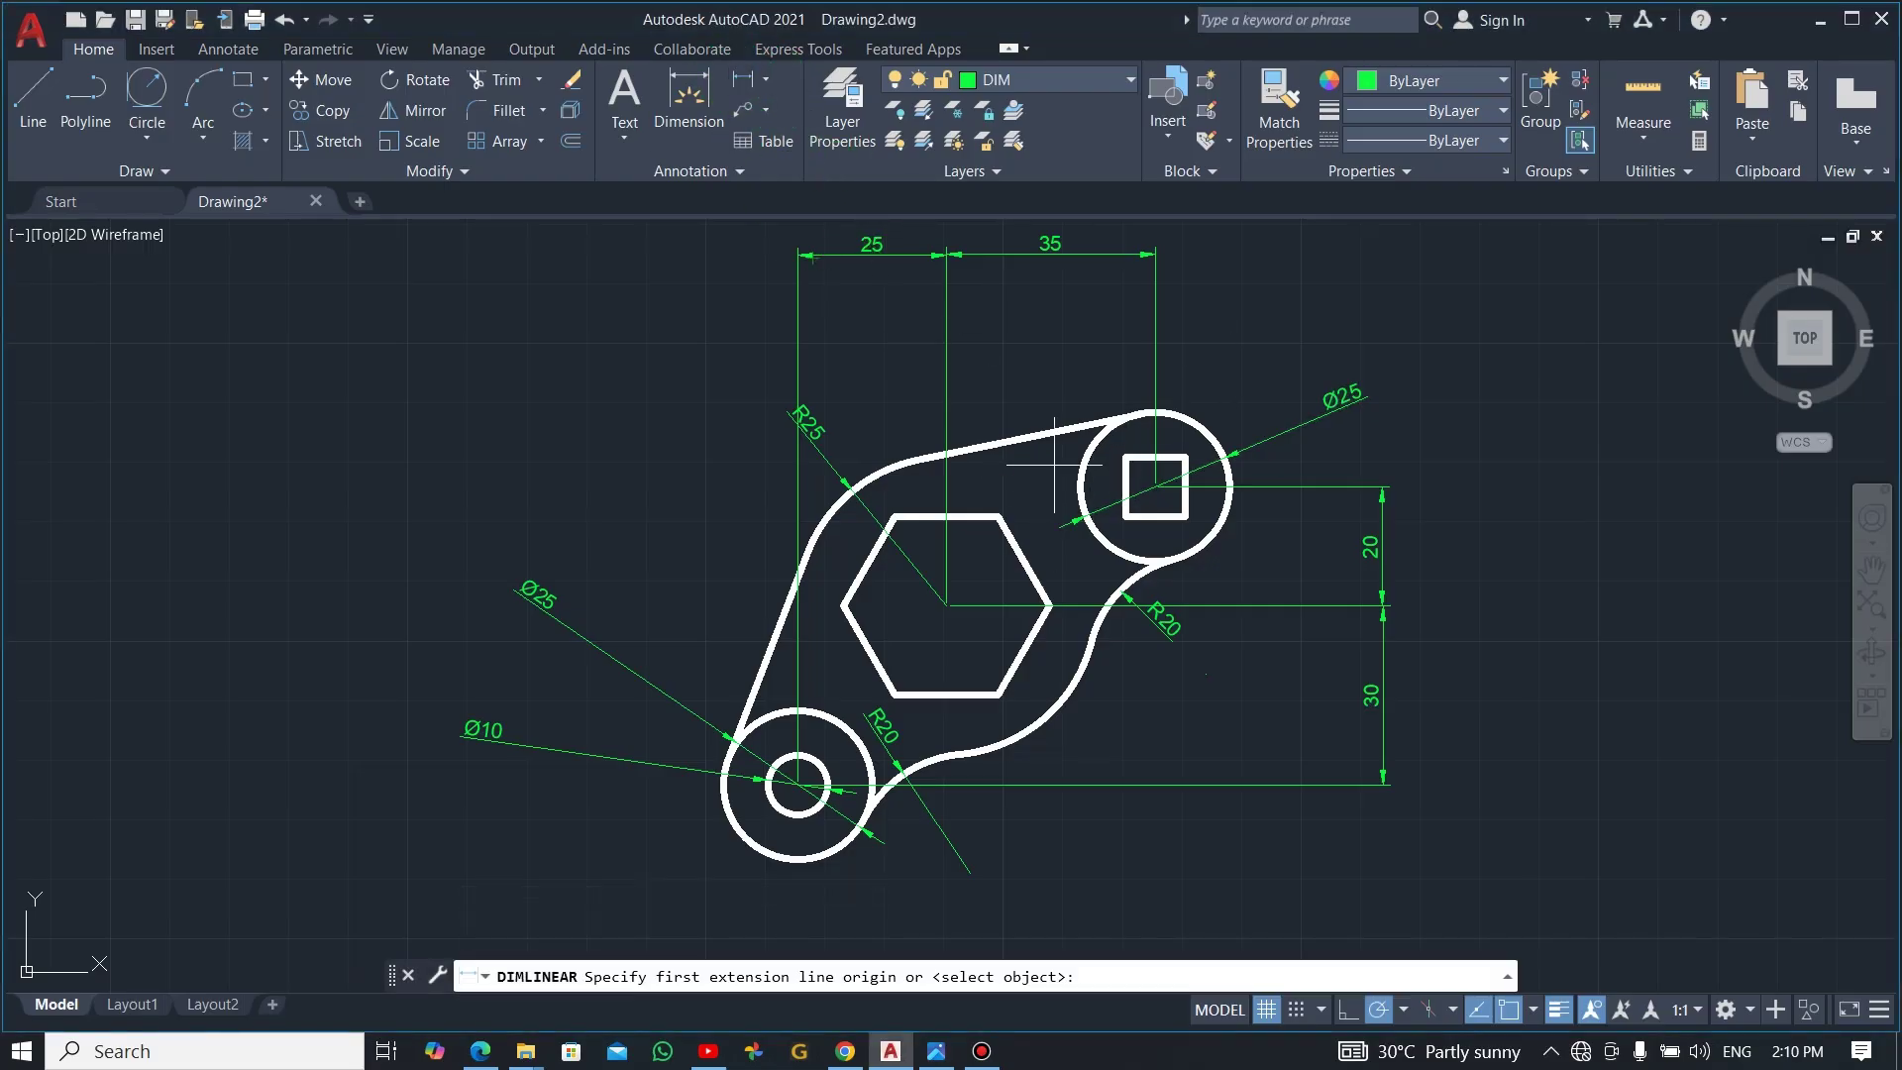
pyautogui.click(1125, 457)
pyautogui.click(1125, 517)
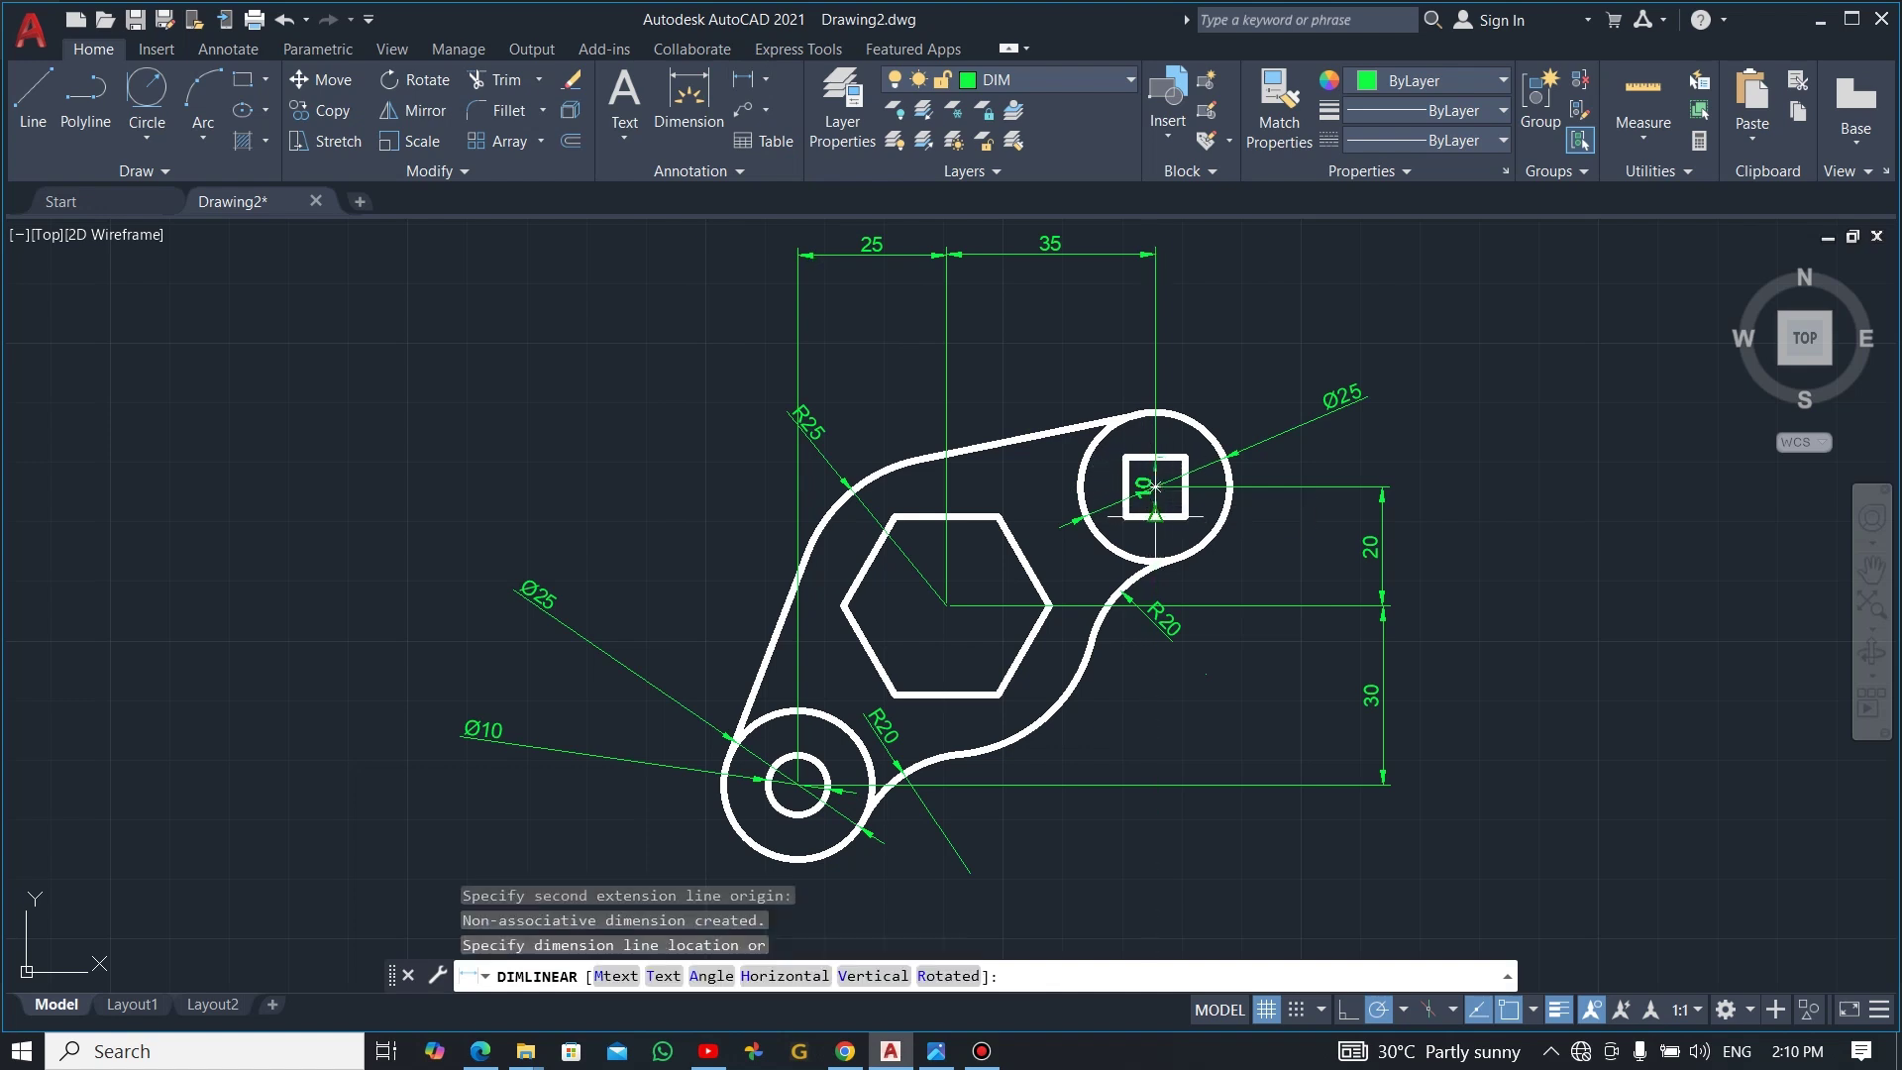
pyautogui.click(1050, 496)
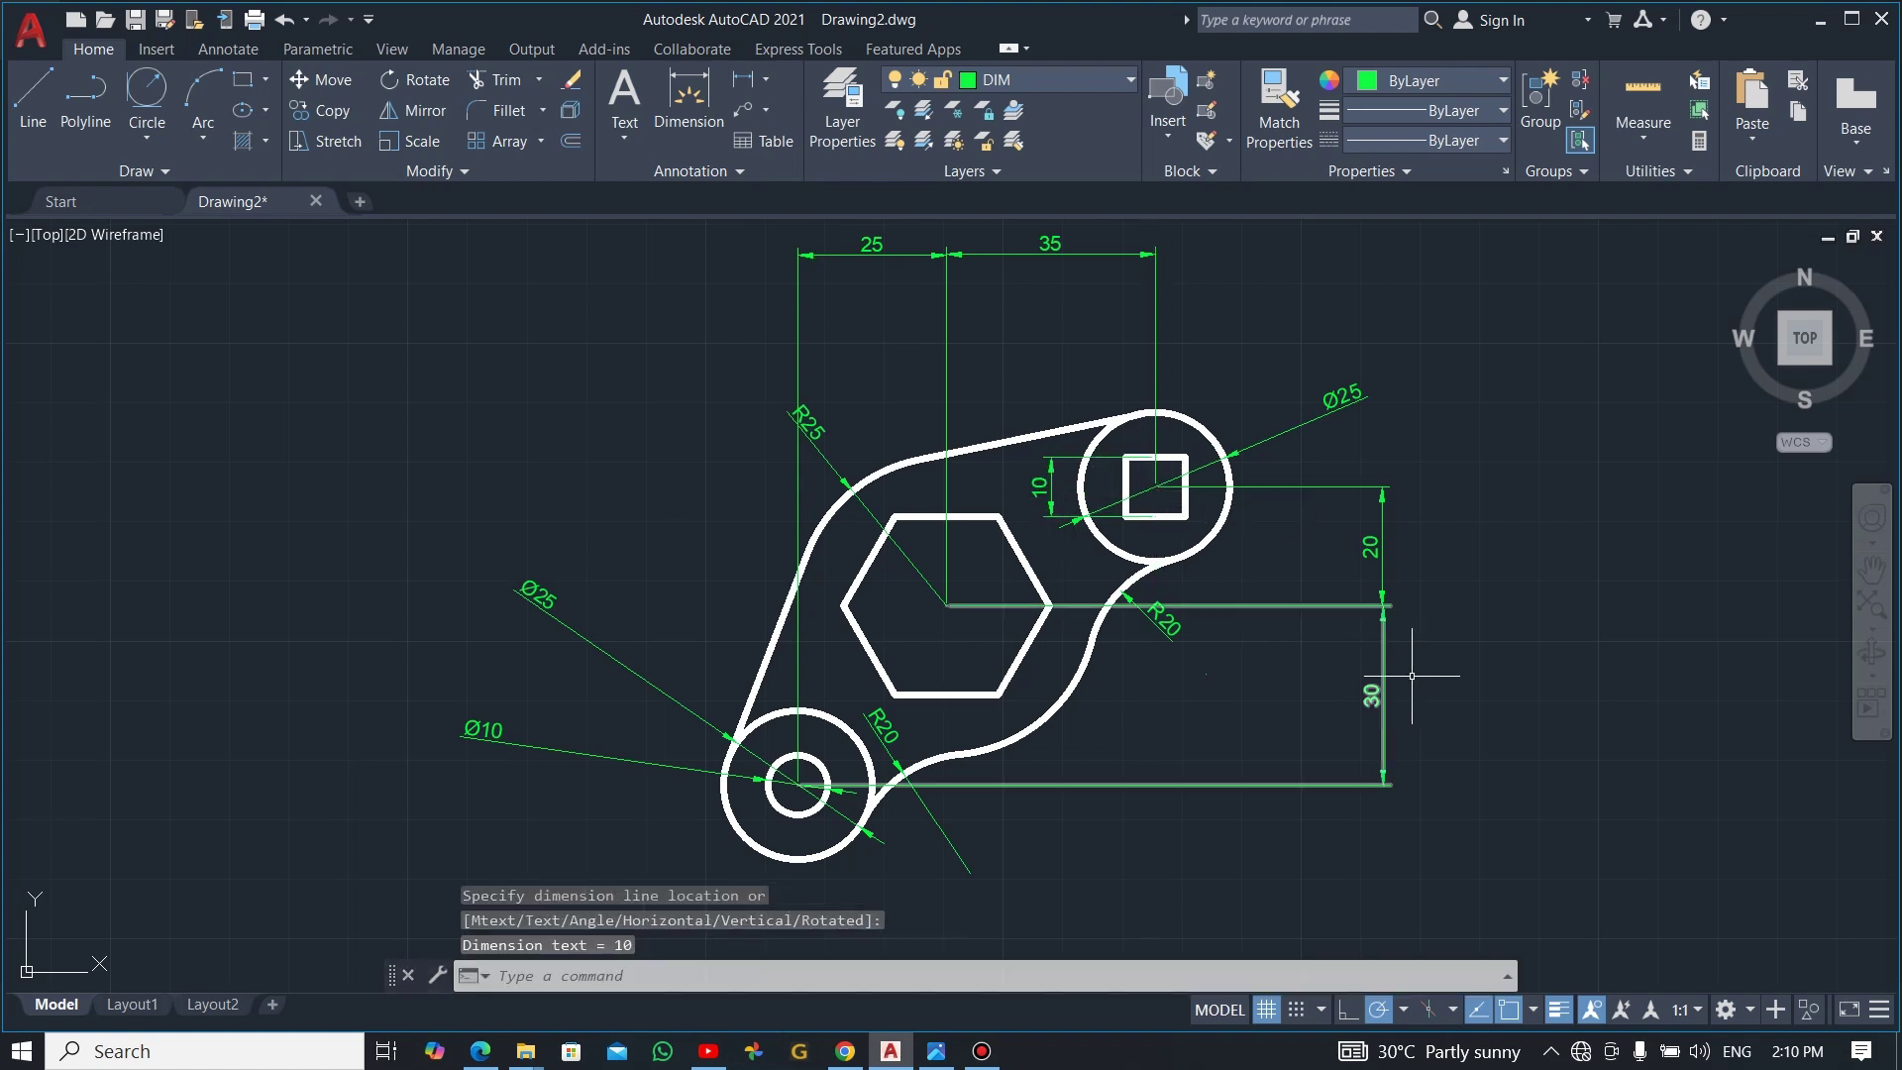
pyautogui.press('Escape')
pyautogui.hotkey('alt', 'Tab')
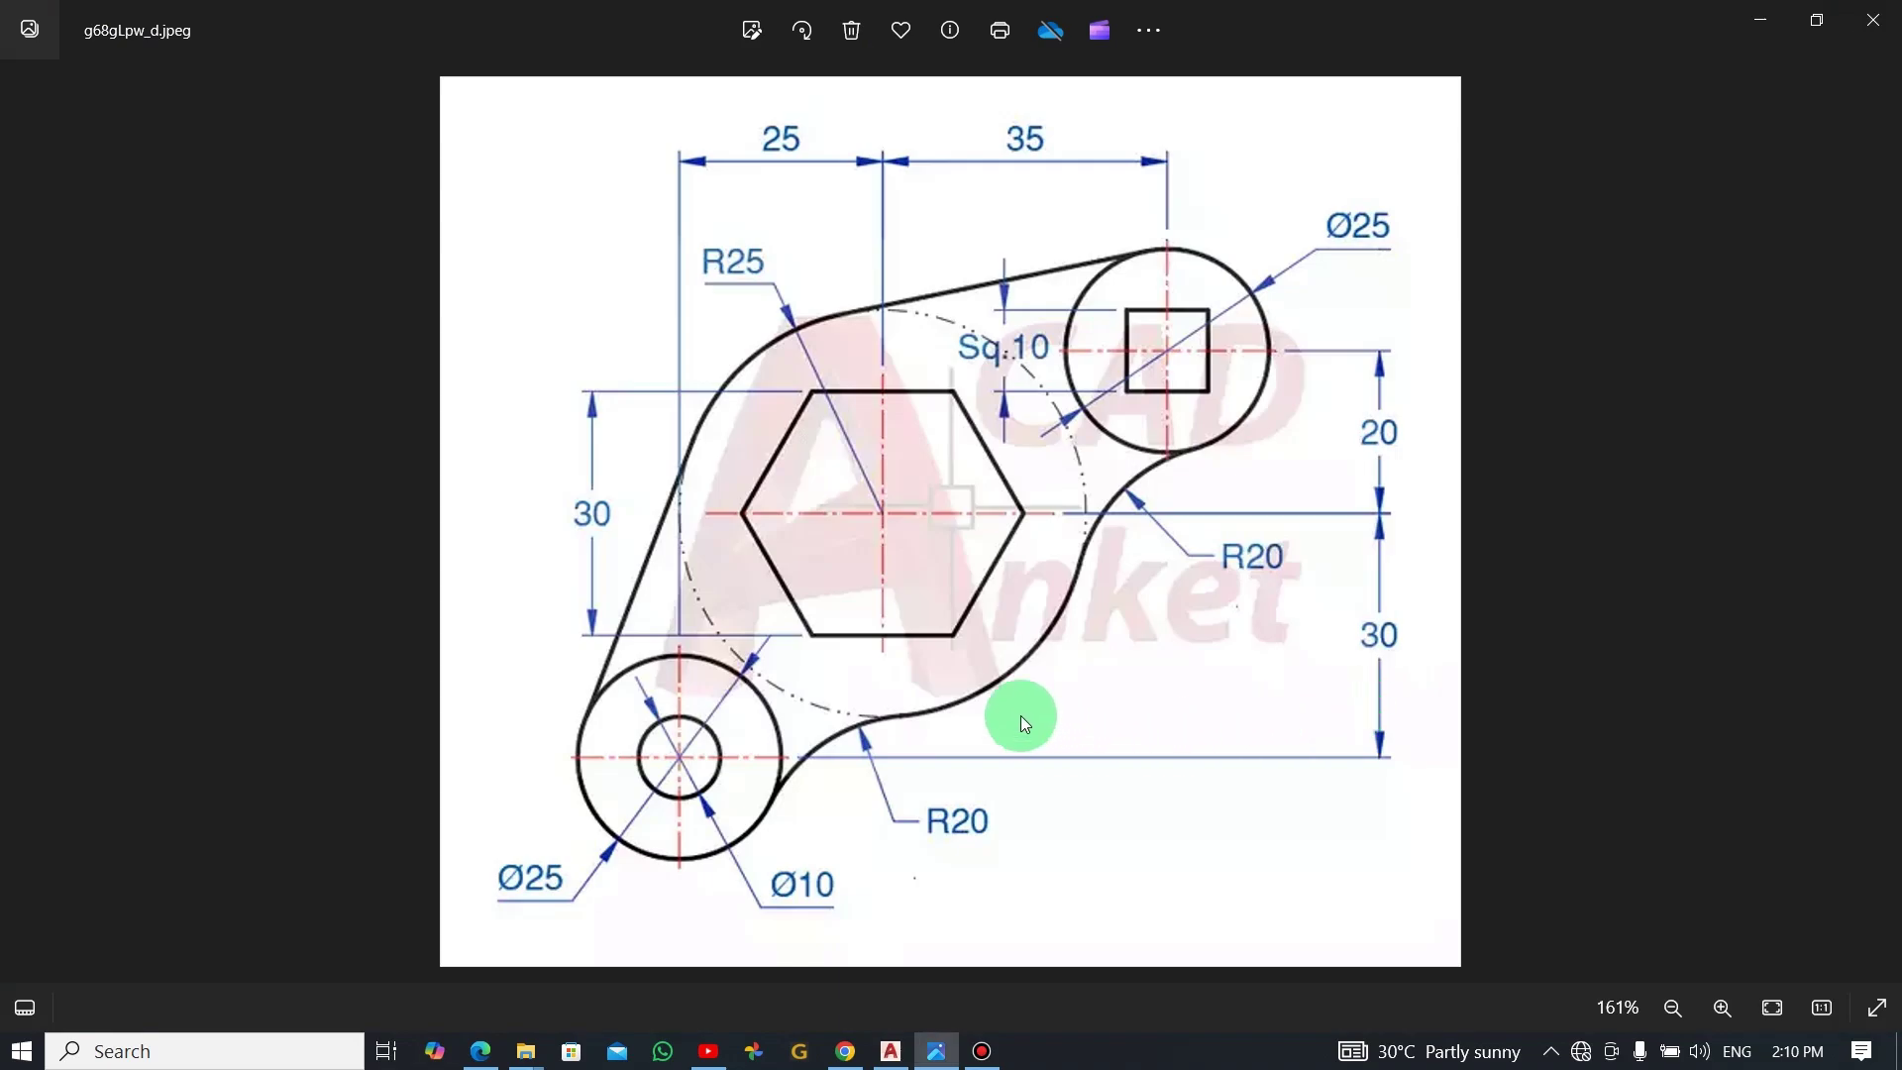
# - Return to AutoCAD and zoom in and out to review the finished dimensions
pyautogui.hotkey('alt', 'Tab')
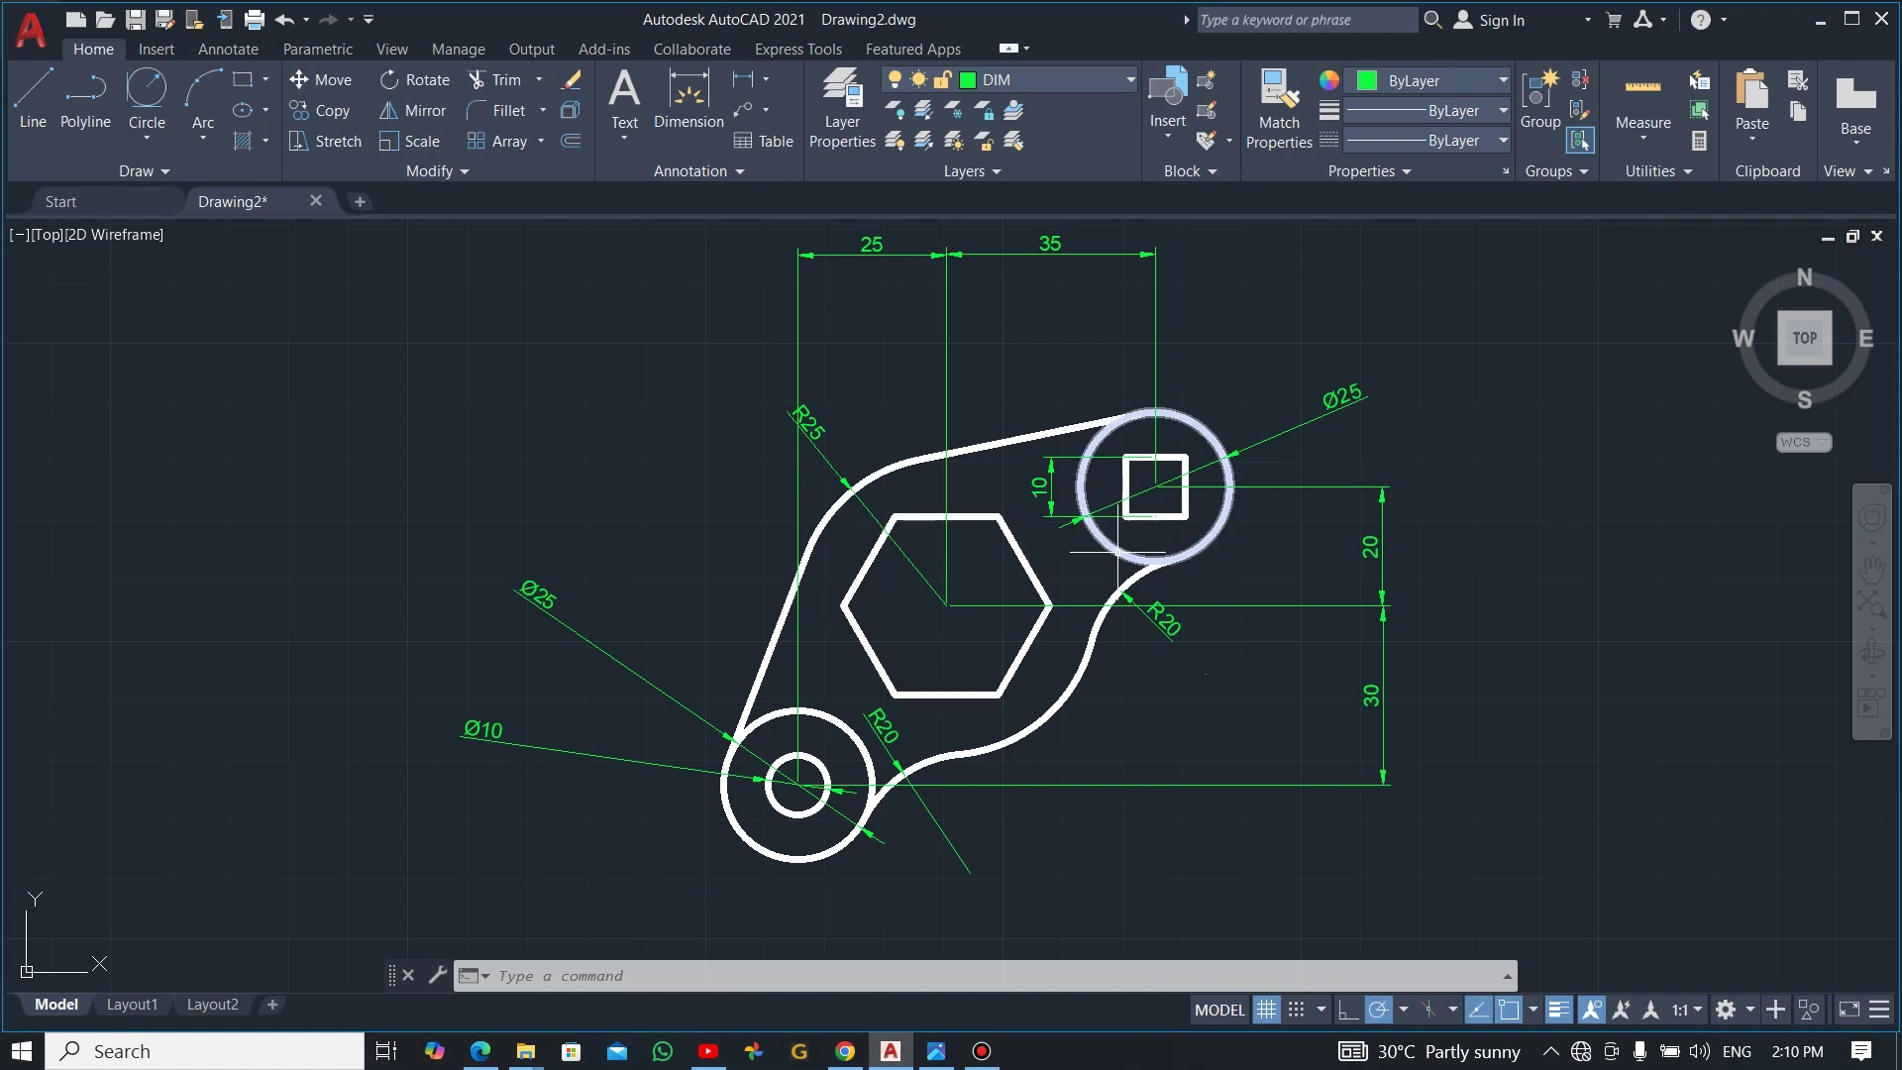
pyautogui.scroll(2, 1039, 616)
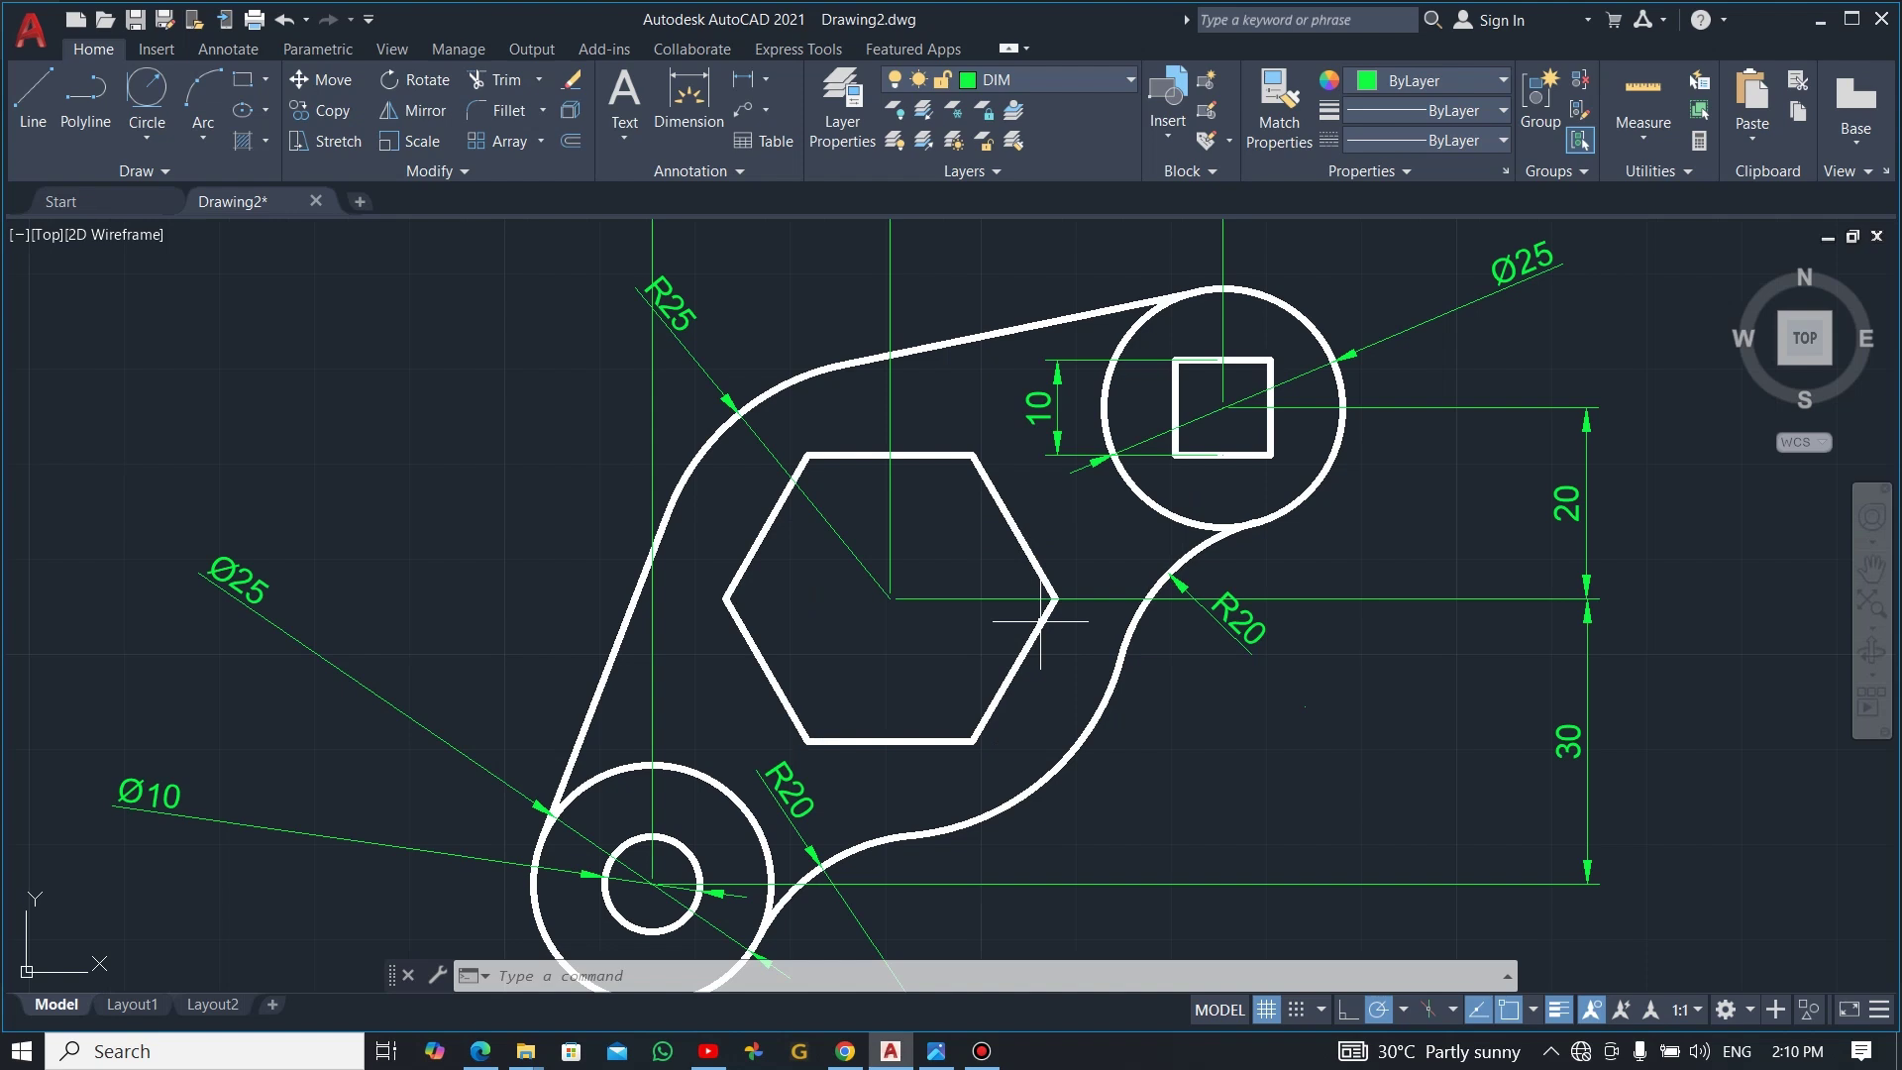
pyautogui.scroll(-2, 1043, 641)
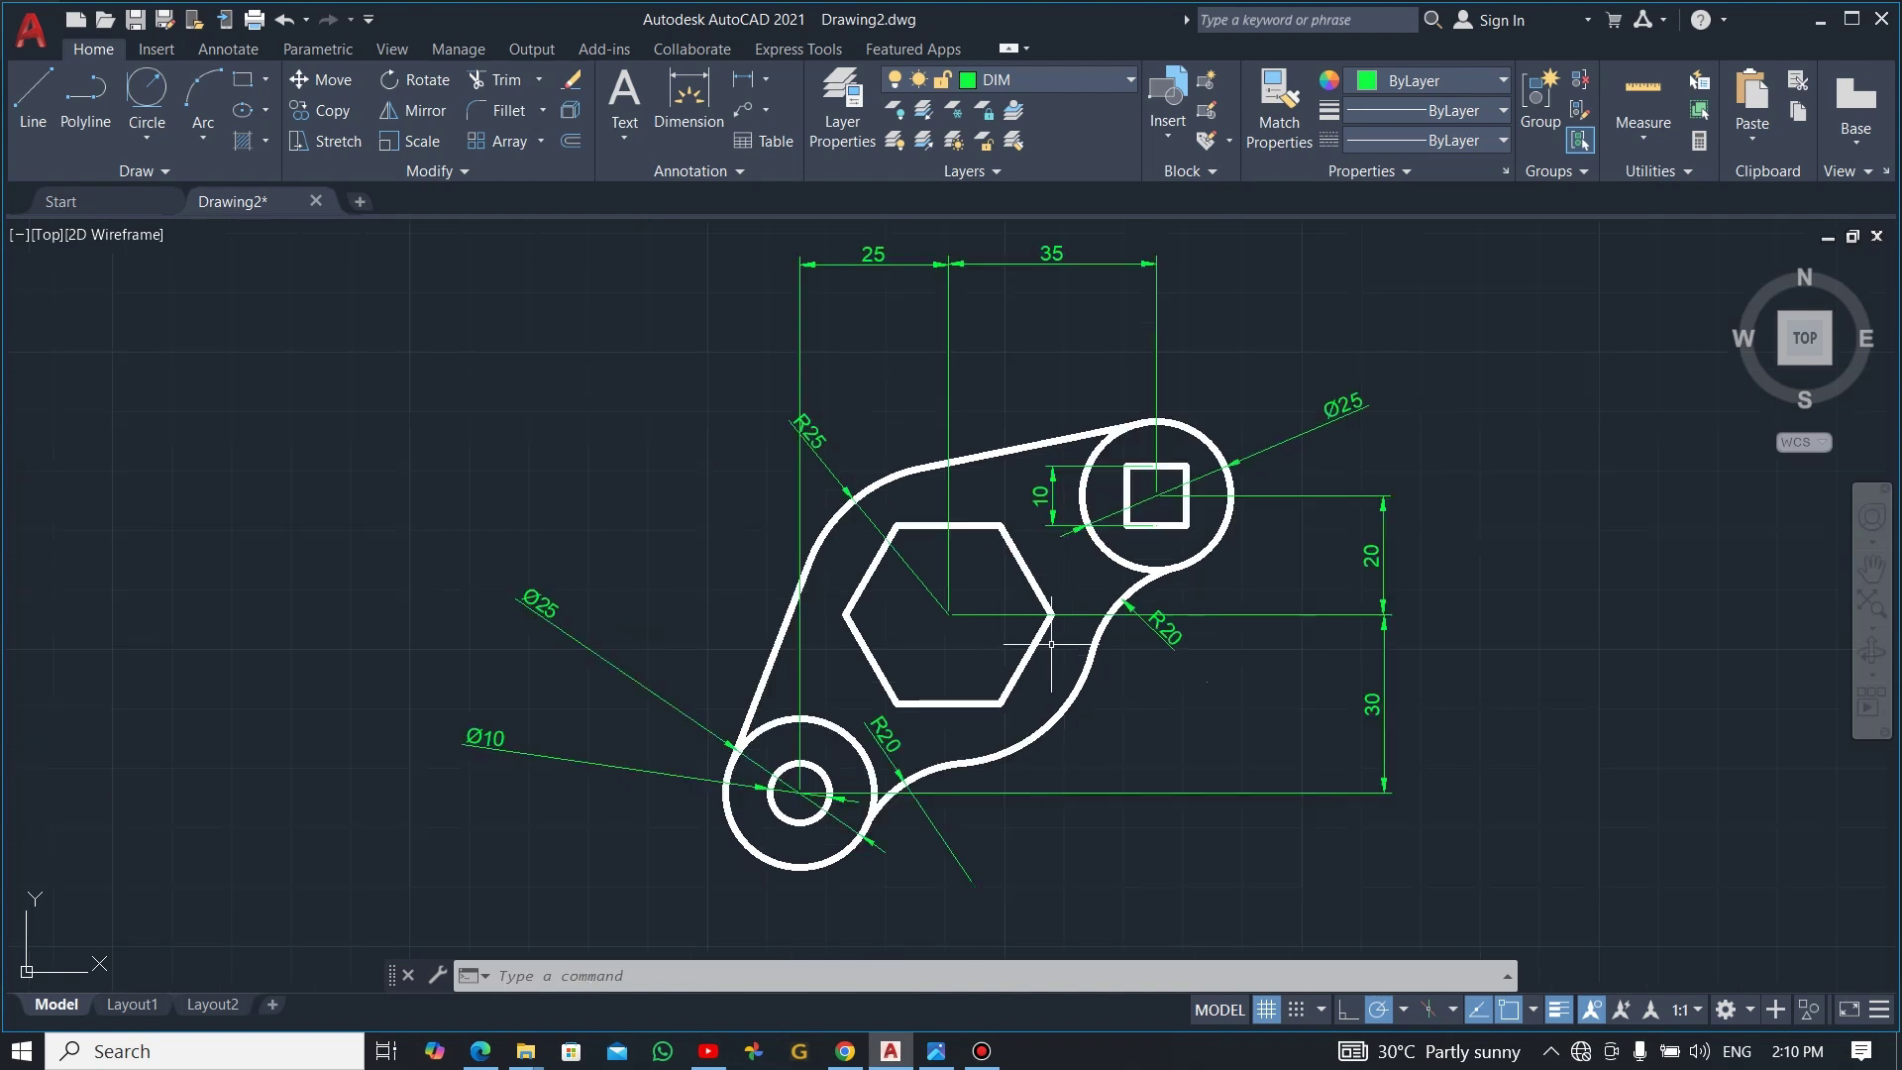